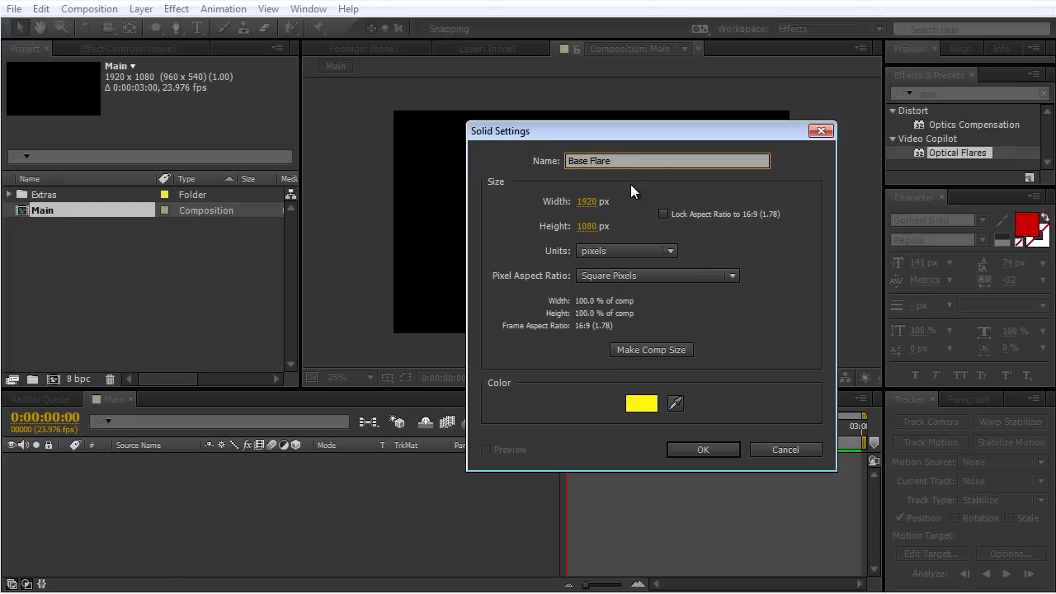
Step: Create the Base Flare solid at comp size and apply the Optical Flares effect to it
{"action": "left_click", "coordinate": [703, 450]}
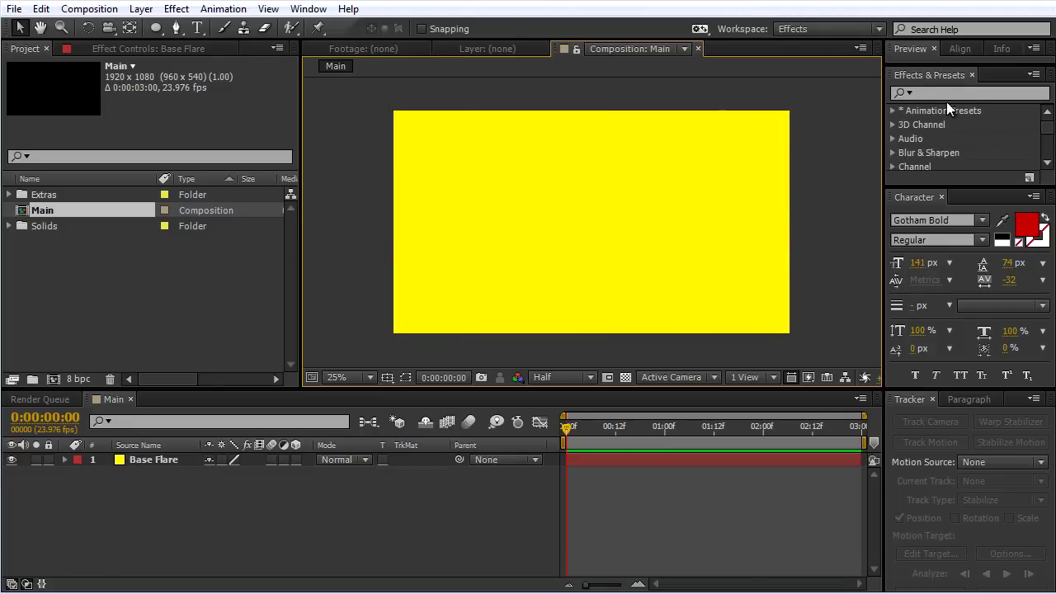
{"action": "left_click", "coordinate": [938, 92]}
{"action": "type", "text": "optic"}
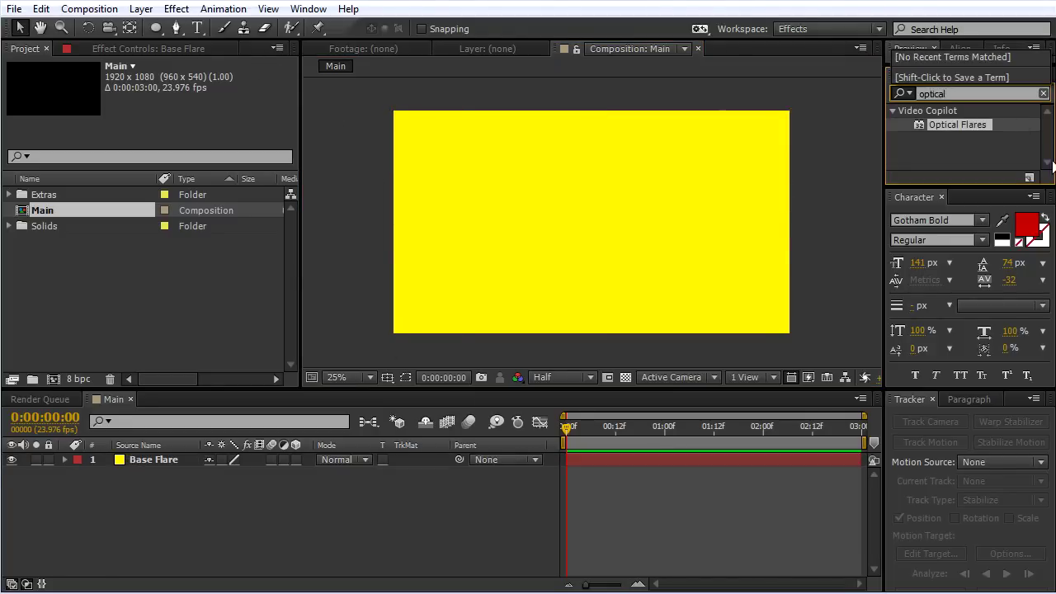
{"action": "left_click_drag", "start_coordinate": [955, 124], "coordinate": [474, 265]}
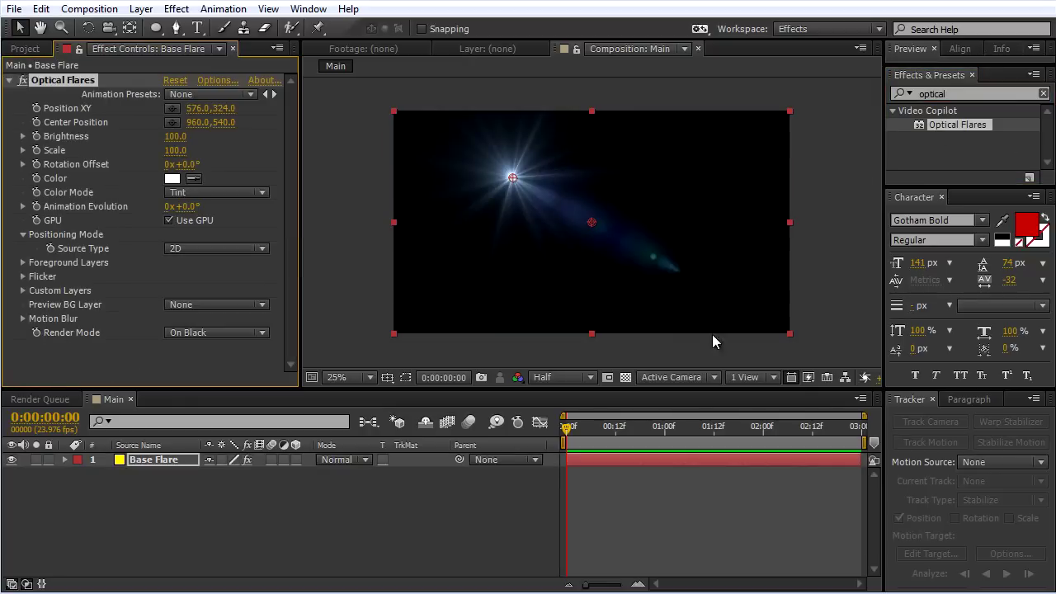
Step: Open the Optical Flares options for Base Flare and clear all default lens objects from the stack
{"action": "left_click", "coordinate": [217, 80]}
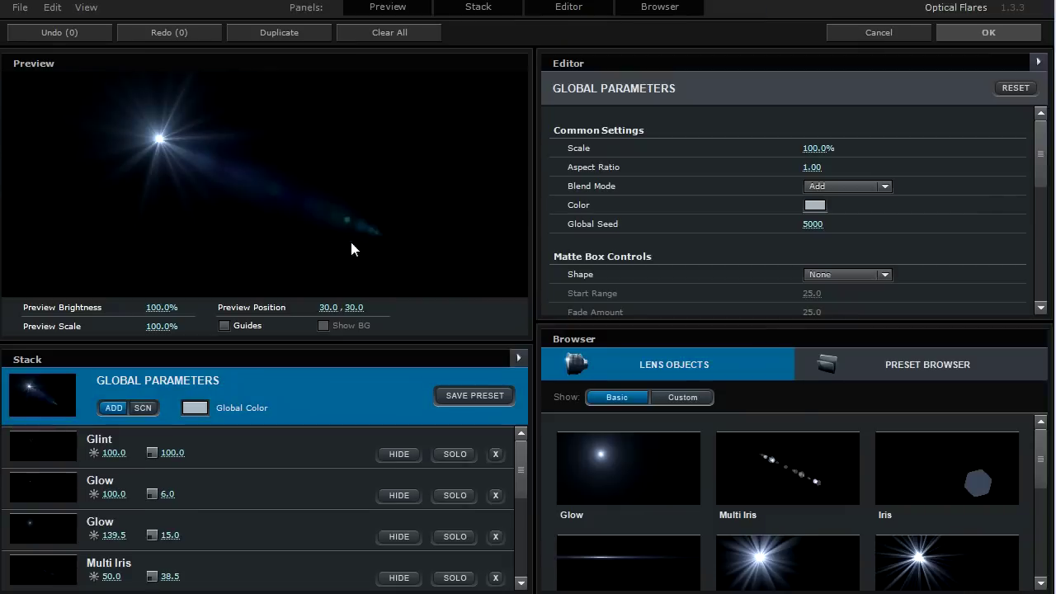
{"action": "left_click", "coordinate": [387, 33]}
{"action": "left_click", "coordinate": [482, 320]}
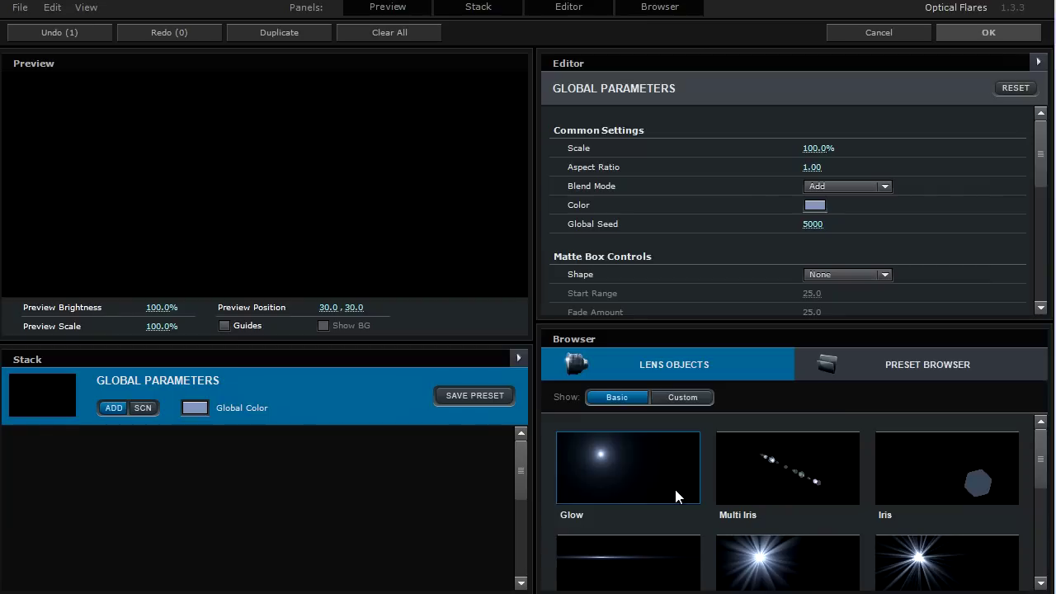
Step: Build the flare from the basic Glow, Glint and Spike Ball lens objects
{"action": "left_click", "coordinate": [632, 466]}
{"action": "scroll", "coordinate": [1040, 484], "scroll_direction": "down", "scroll_amount": 2}
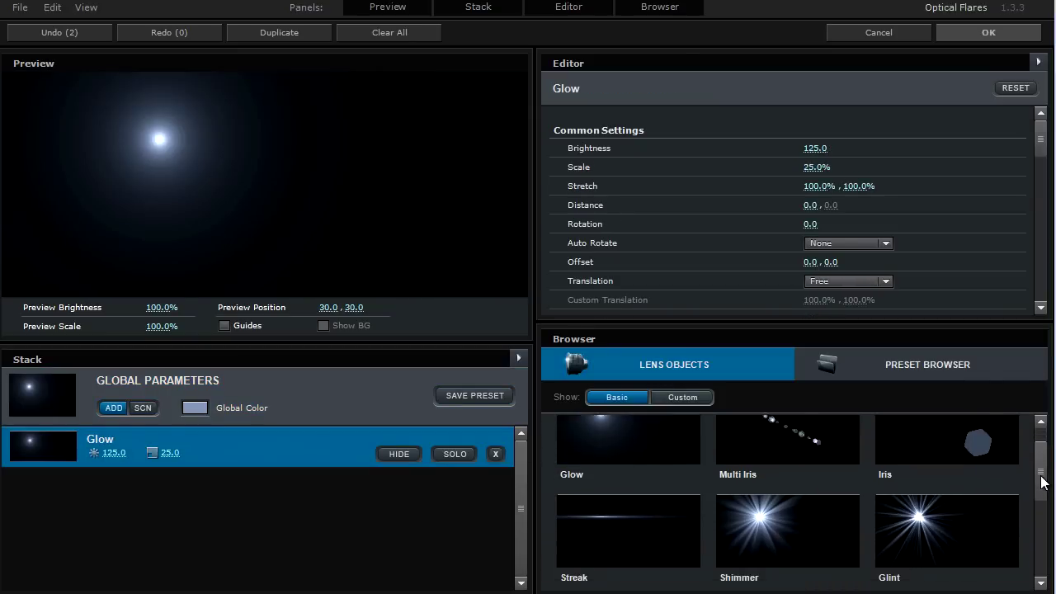
{"action": "left_click", "coordinate": [927, 480]}
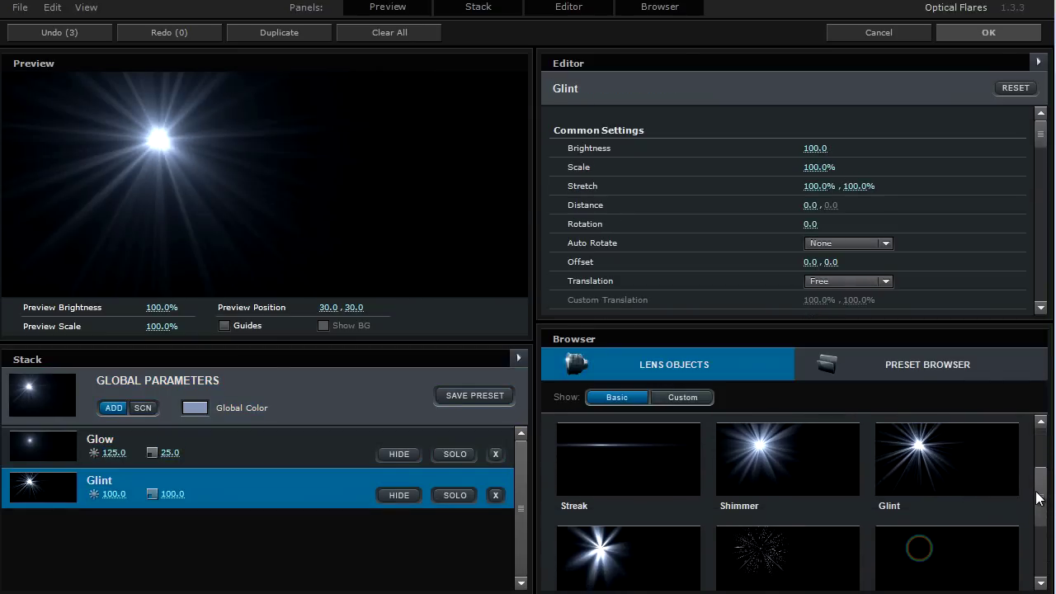
{"action": "scroll", "coordinate": [1040, 495], "scroll_direction": "down", "scroll_amount": 2}
{"action": "left_click", "coordinate": [640, 493]}
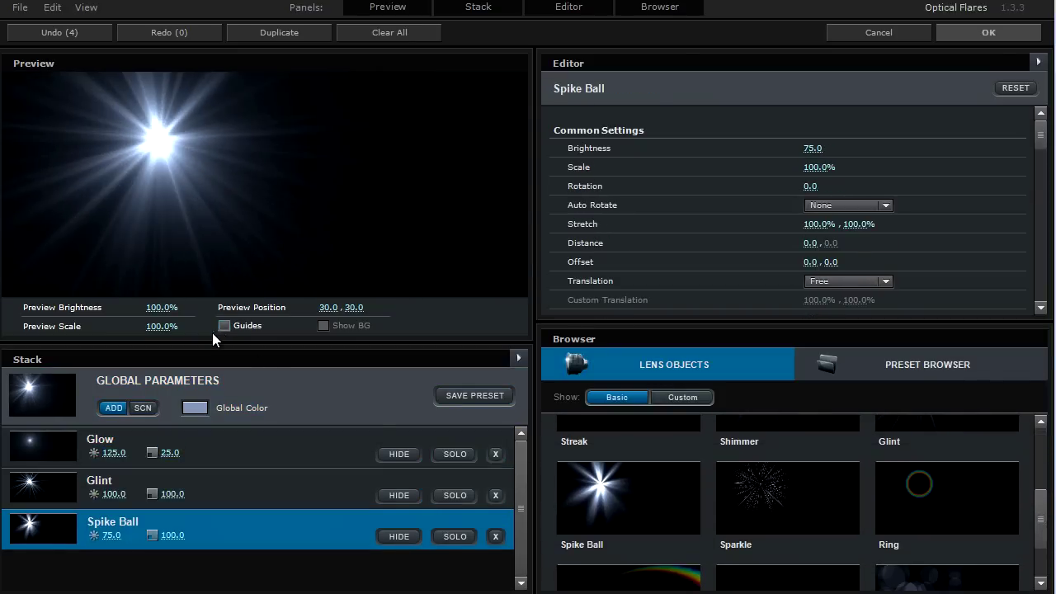
Step: Move the previewed flare nearer the preview's centre and set its global color to red (DC2020)
{"action": "left_click_drag", "start_coordinate": [145, 180], "coordinate": [213, 236]}
{"action": "left_click", "coordinate": [198, 408]}
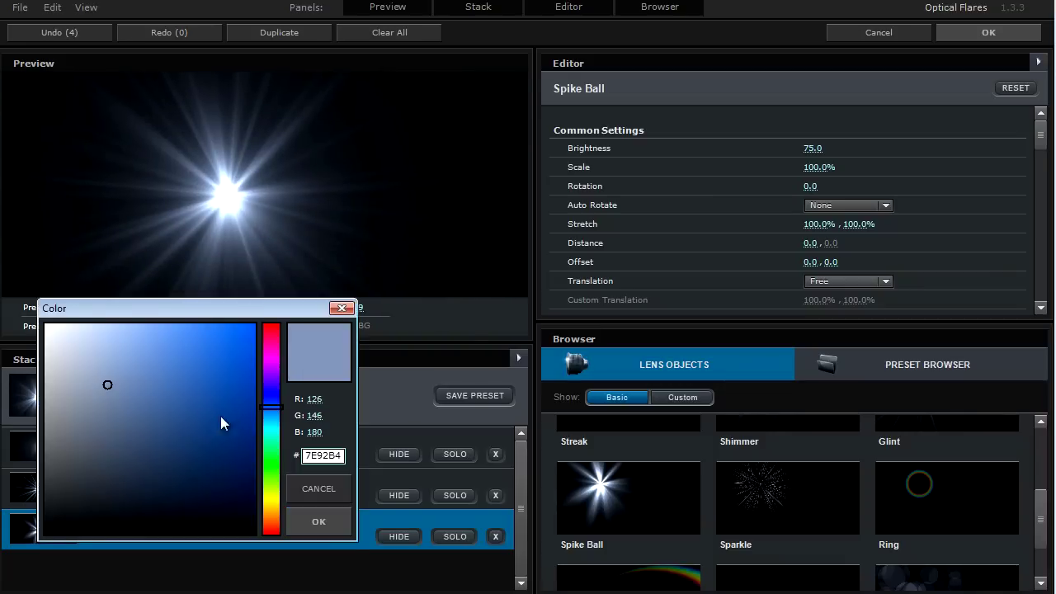
{"action": "left_click_drag", "start_coordinate": [280, 355], "coordinate": [272, 311]}
{"action": "mouse_move", "coordinate": [198, 377]}
{"action": "left_mouse_down"}
{"action": "mouse_move", "coordinate": [224, 348]}
{"action": "mouse_move", "coordinate": [243, 353]}
{"action": "mouse_move", "coordinate": [223, 352]}
{"action": "left_mouse_up"}
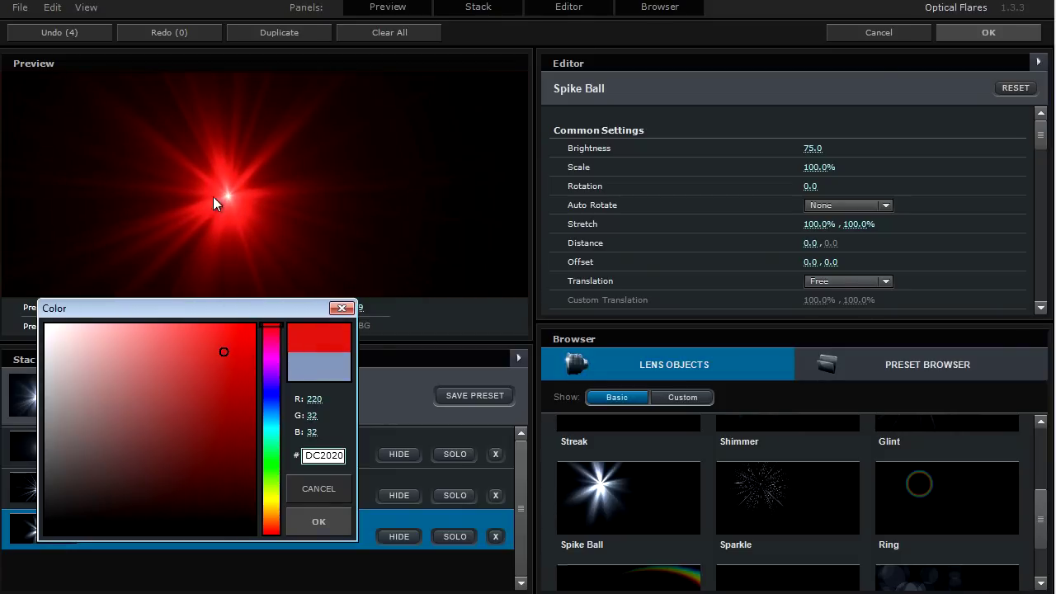
{"action": "left_click", "coordinate": [307, 525]}
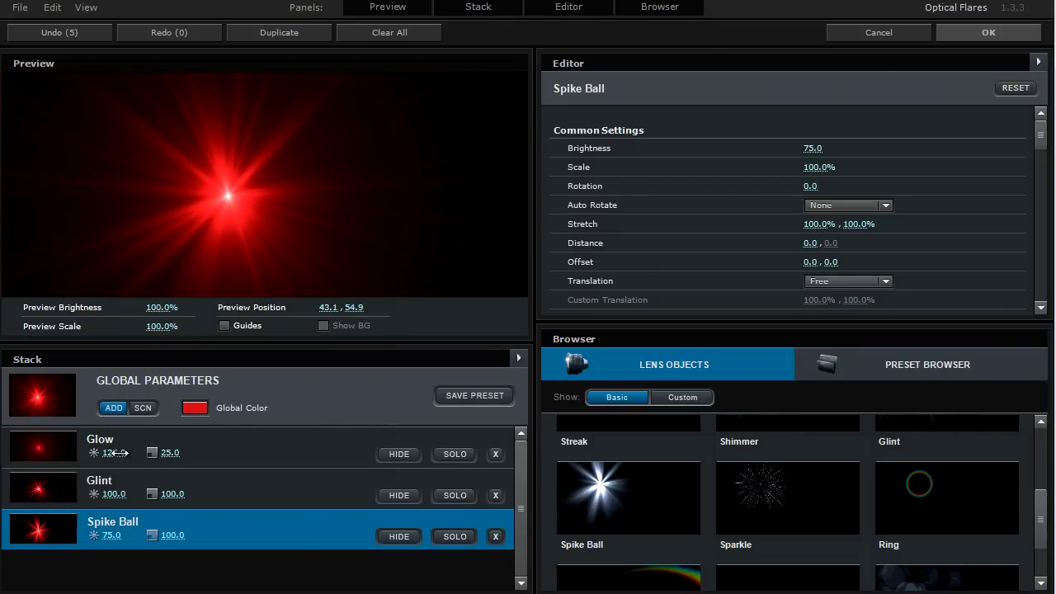
Step: Centre the flare in the preview and reduce the Glint scale to 66.5 and the Spike Ball scale to 72
{"action": "mouse_move", "coordinate": [266, 200]}
{"action": "left_mouse_down"}
{"action": "mouse_move", "coordinate": [283, 200]}
{"action": "mouse_move", "coordinate": [271, 196]}
{"action": "left_mouse_up"}
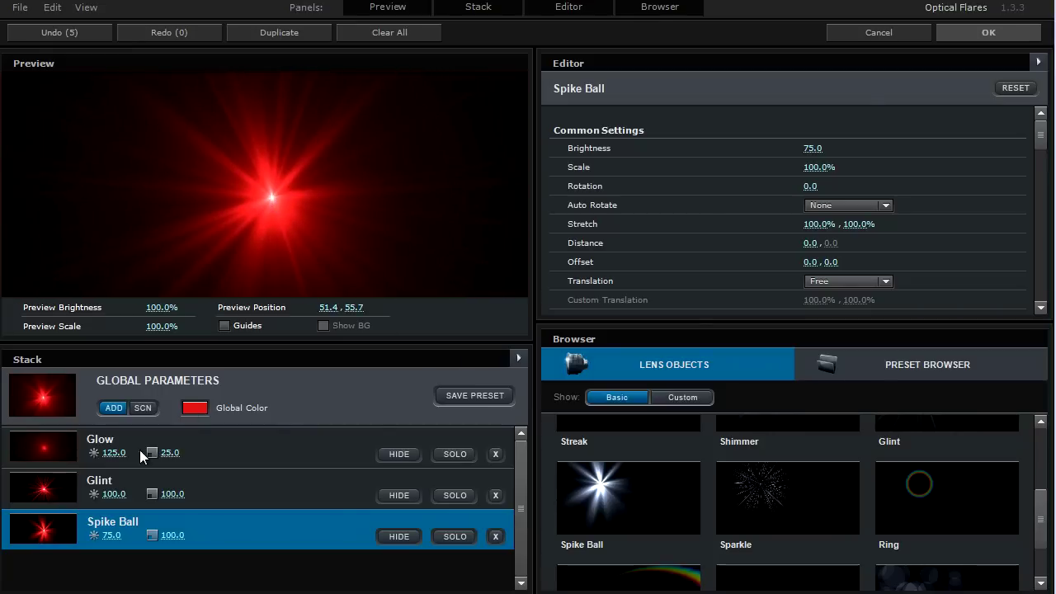
{"action": "left_click", "coordinate": [114, 496]}
{"action": "left_click_drag", "start_coordinate": [179, 496], "coordinate": [122, 494]}
{"action": "left_click_drag", "start_coordinate": [172, 535], "coordinate": [136, 536]}
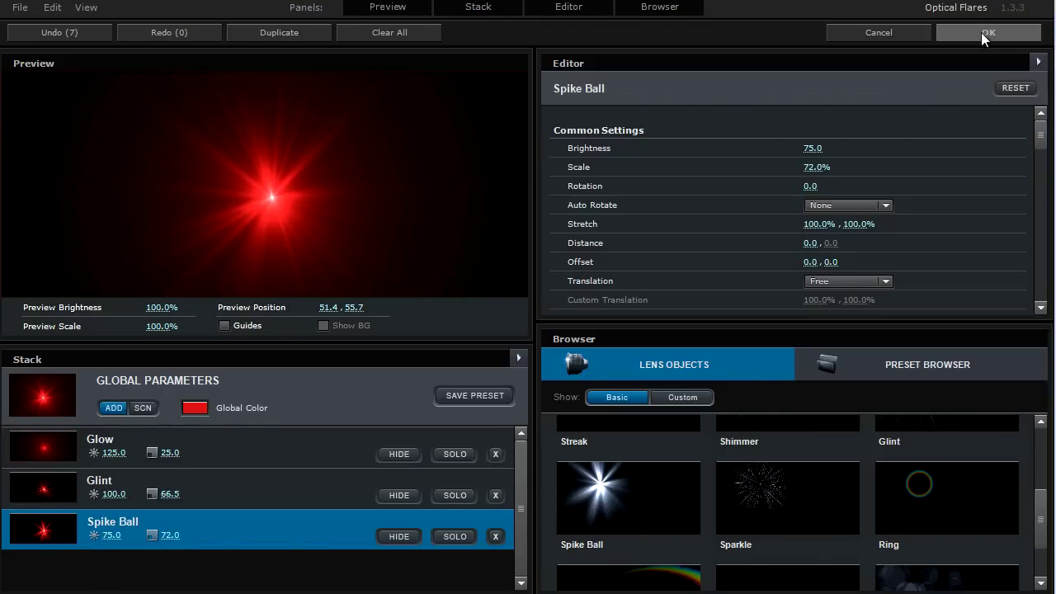
Step: Accept the flare design and move the flare to the composition's bottom centre, at about 956, 1084
{"action": "left_click", "coordinate": [981, 32]}
{"action": "left_click_drag", "start_coordinate": [513, 179], "coordinate": [591, 336]}
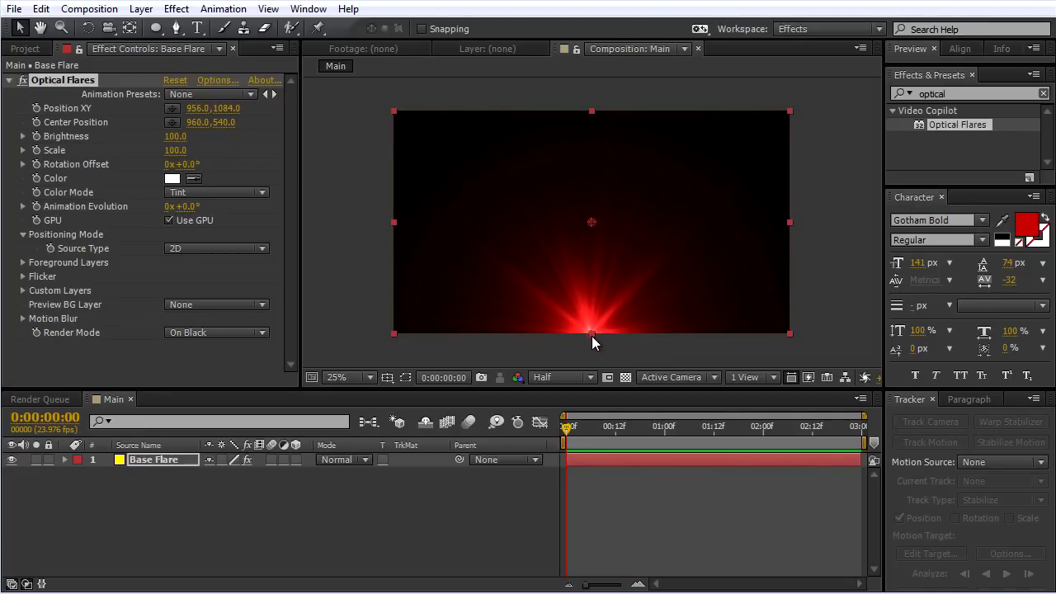
Step: Set the Base Flare's flicker to type Sharp with speed 30 and amount 50
{"action": "left_click", "coordinate": [23, 277]}
{"action": "left_click", "coordinate": [207, 292]}
{"action": "left_click", "coordinate": [205, 326]}
{"action": "left_click", "coordinate": [170, 304]}
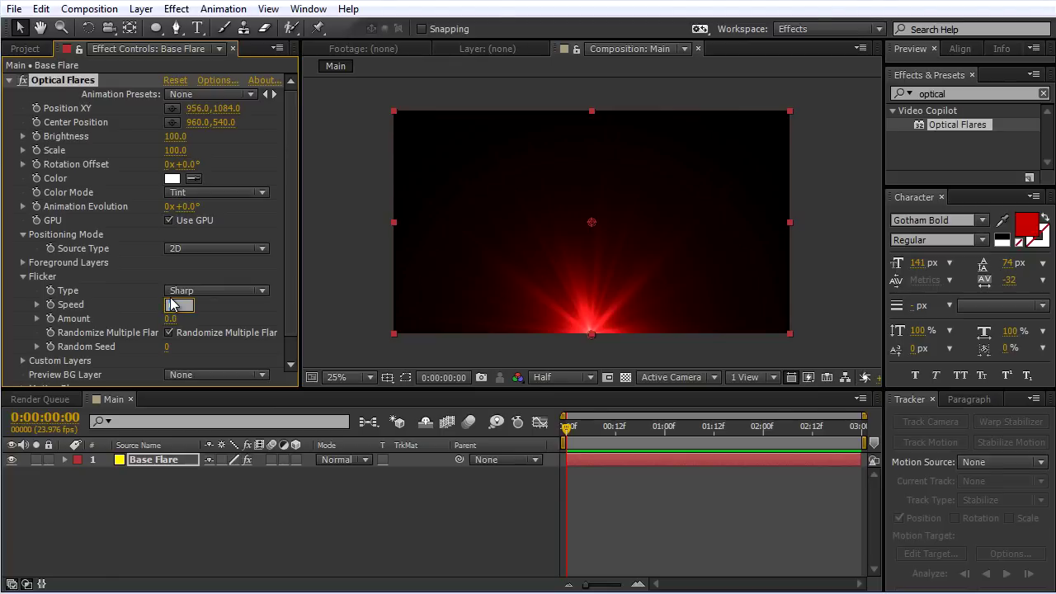
{"action": "type", "text": "30"}
{"action": "left_click", "coordinate": [169, 319]}
{"action": "key", "text": "Return"}
{"action": "left_click_drag", "start_coordinate": [569, 431], "coordinate": [424, 431]}
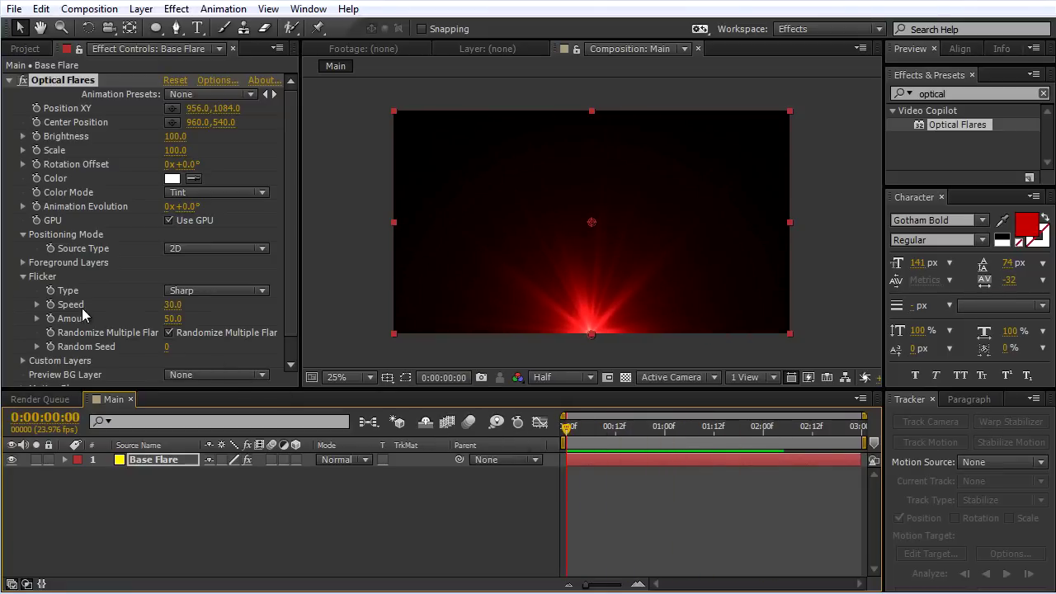
Step: Keyframe the Base Flare's Rotation Offset from 0° at the first frame to 15° at 0:00:02:23, then return to the start
{"action": "left_click", "coordinate": [23, 277]}
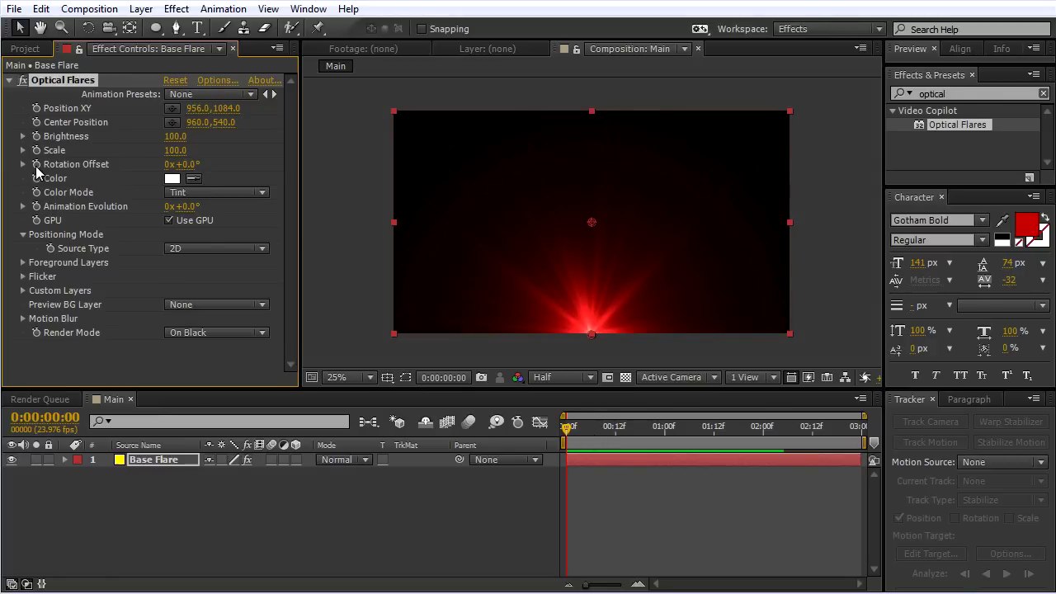
{"action": "left_click", "coordinate": [37, 164]}
{"action": "left_click_drag", "start_coordinate": [724, 425], "coordinate": [861, 425]}
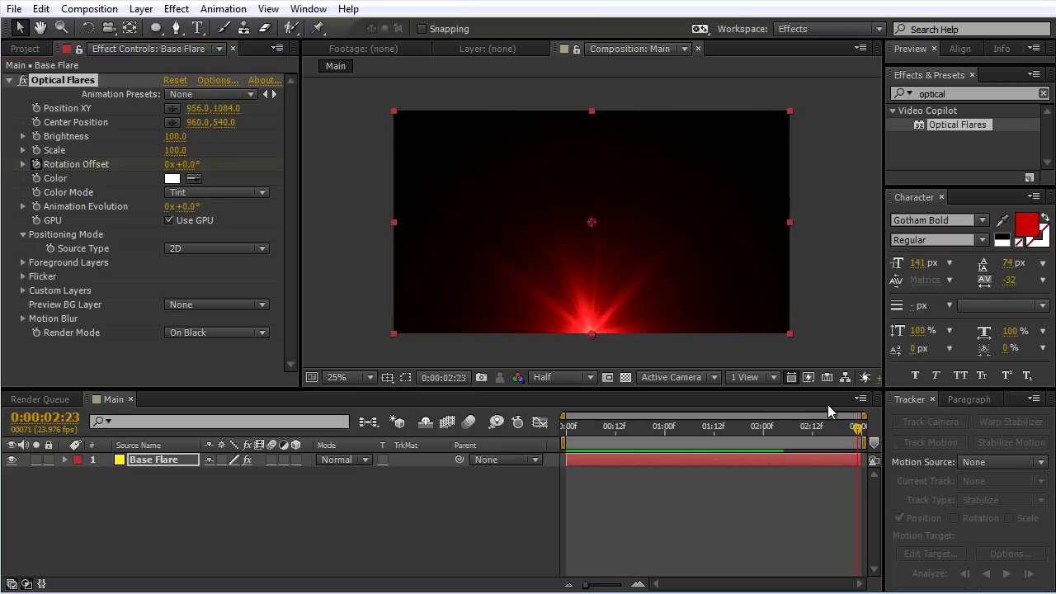
{"action": "left_click", "coordinate": [187, 164]}
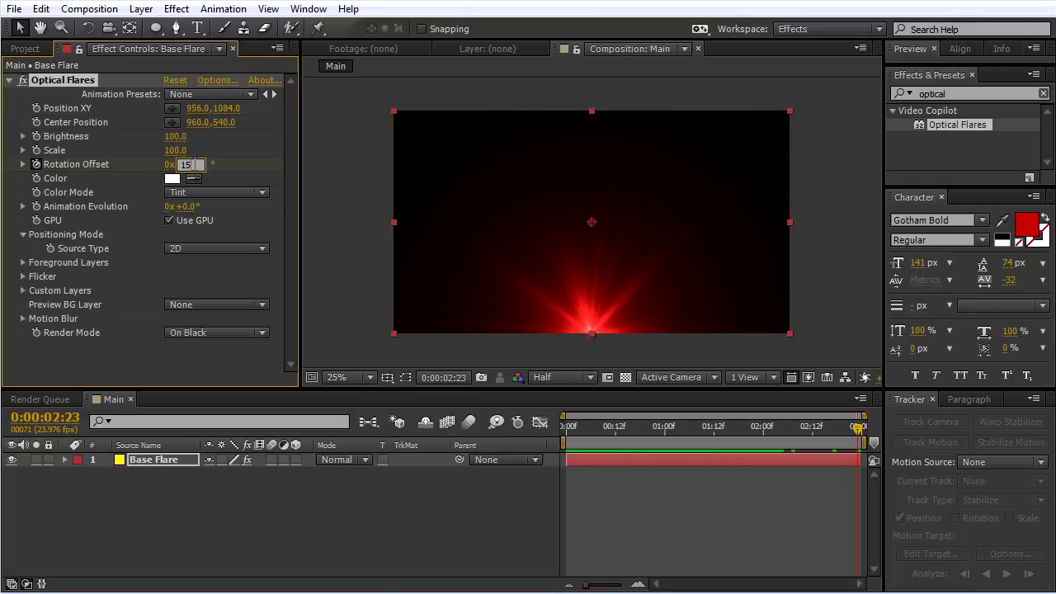
{"action": "type", "text": "15"}
{"action": "key", "text": "Return"}
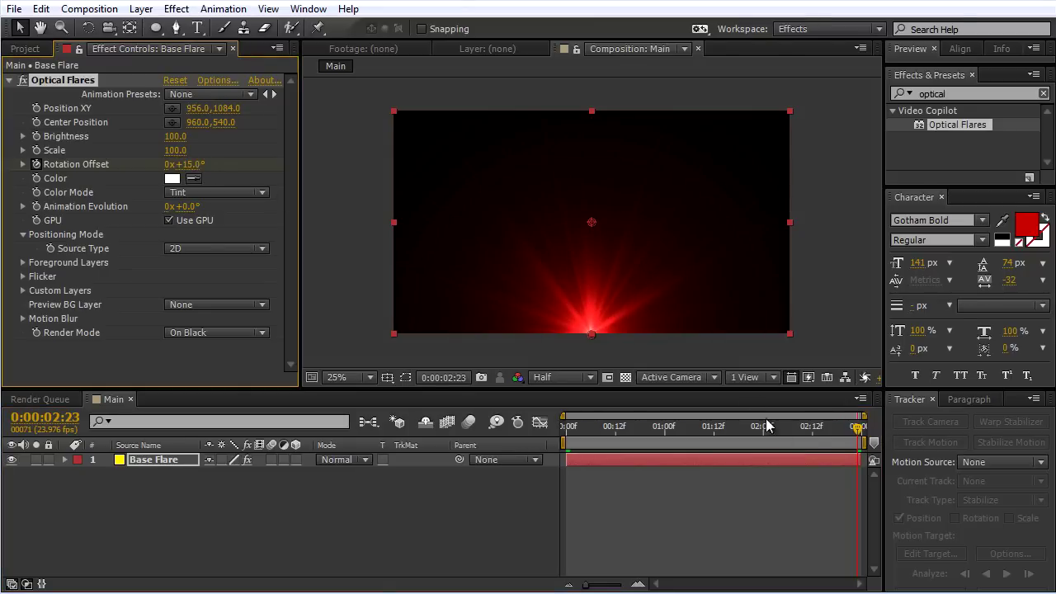
{"action": "left_click_drag", "start_coordinate": [858, 428], "coordinate": [527, 404]}
Step: Apply Fast Blur to Base Flare with a blurriness of 35 and Repeat Edge Pixels enabled
{"action": "left_click", "coordinate": [959, 94]}
{"action": "type", "text": "fast blur"}
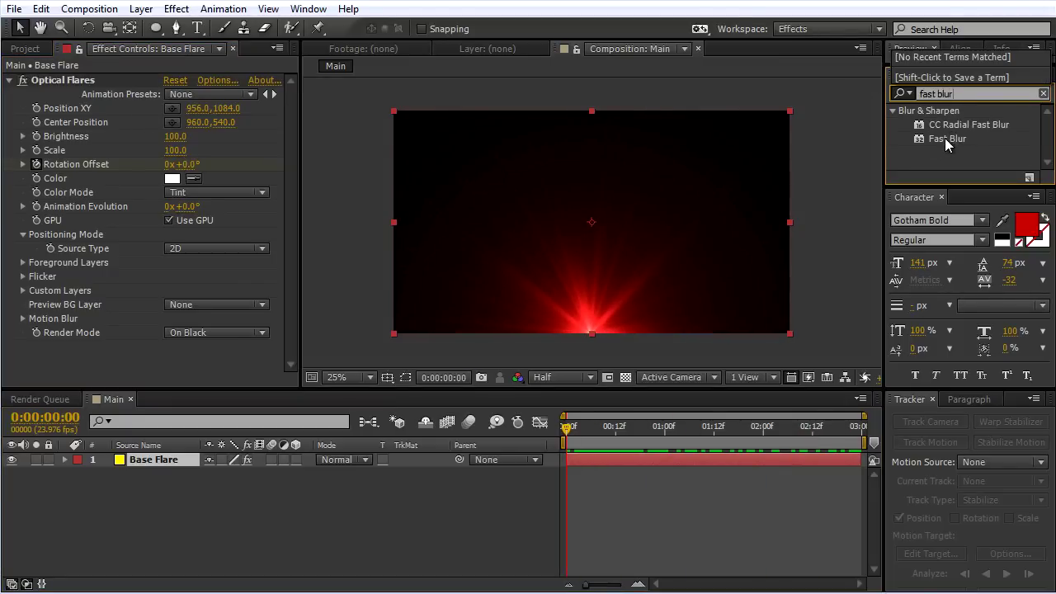
{"action": "left_click_drag", "start_coordinate": [945, 138], "coordinate": [511, 320]}
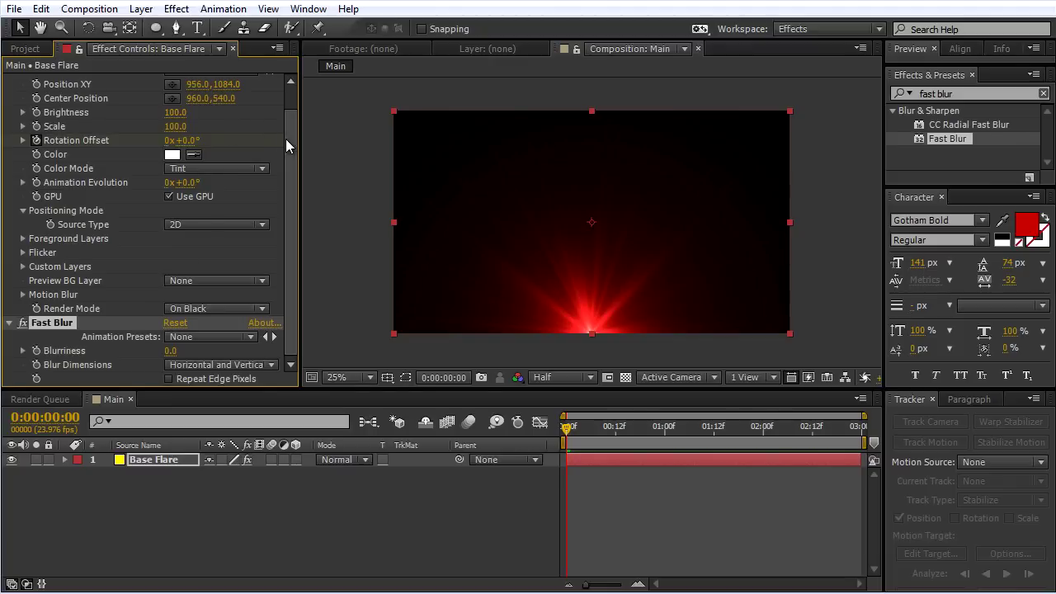
{"action": "key", "text": "Return"}
{"action": "left_click", "coordinate": [257, 508]}
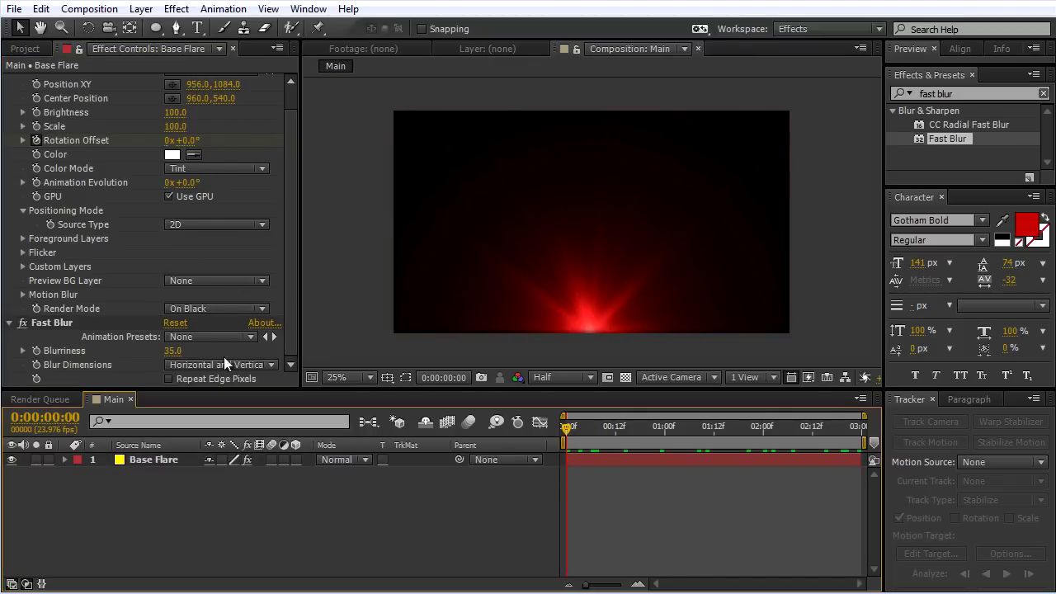
{"action": "left_click", "coordinate": [169, 379]}
Step: Create a comp-size solid named Scan Lines and apply the Optical Flares effect to it
{"action": "right_click", "coordinate": [345, 206]}
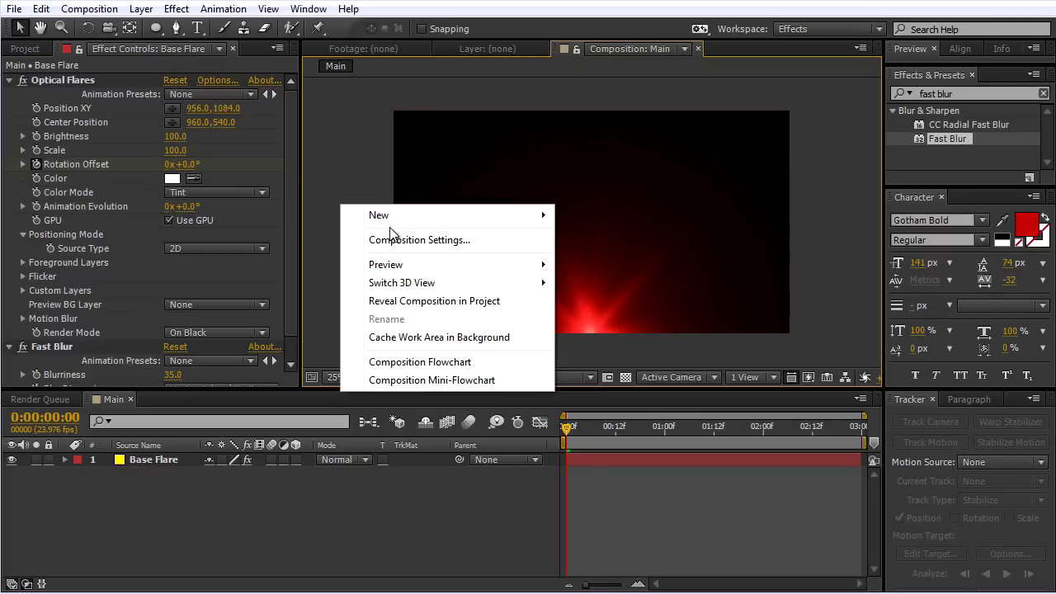
{"action": "mouse_move", "coordinate": [376, 214]}
{"action": "left_click", "coordinate": [583, 259]}
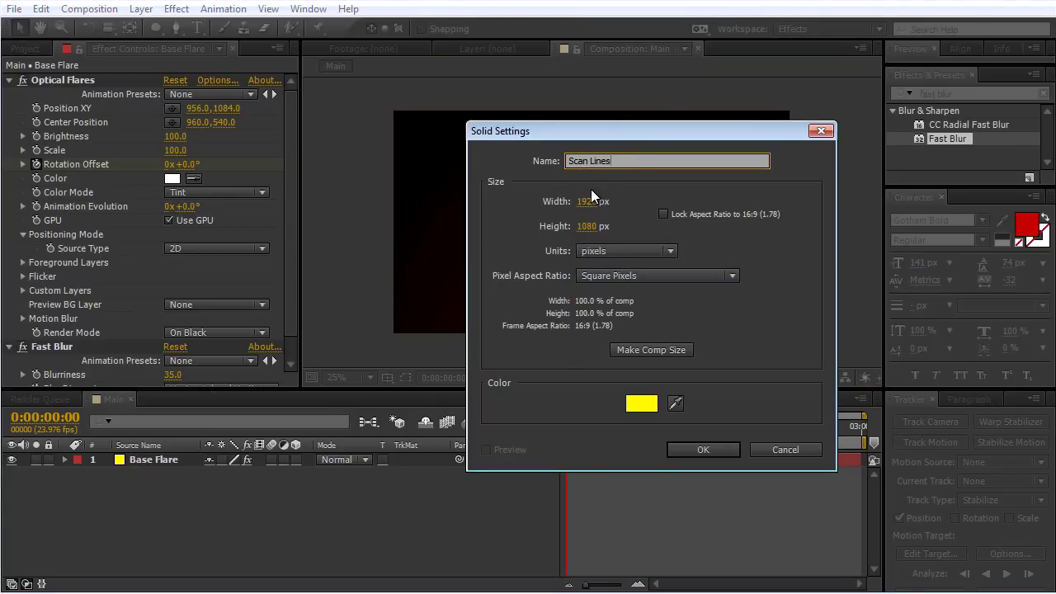
{"action": "left_click", "coordinate": [699, 448]}
{"action": "left_click", "coordinate": [961, 93]}
{"action": "type", "text": "optical"}
{"action": "left_click_drag", "start_coordinate": [956, 126], "coordinate": [518, 195]}
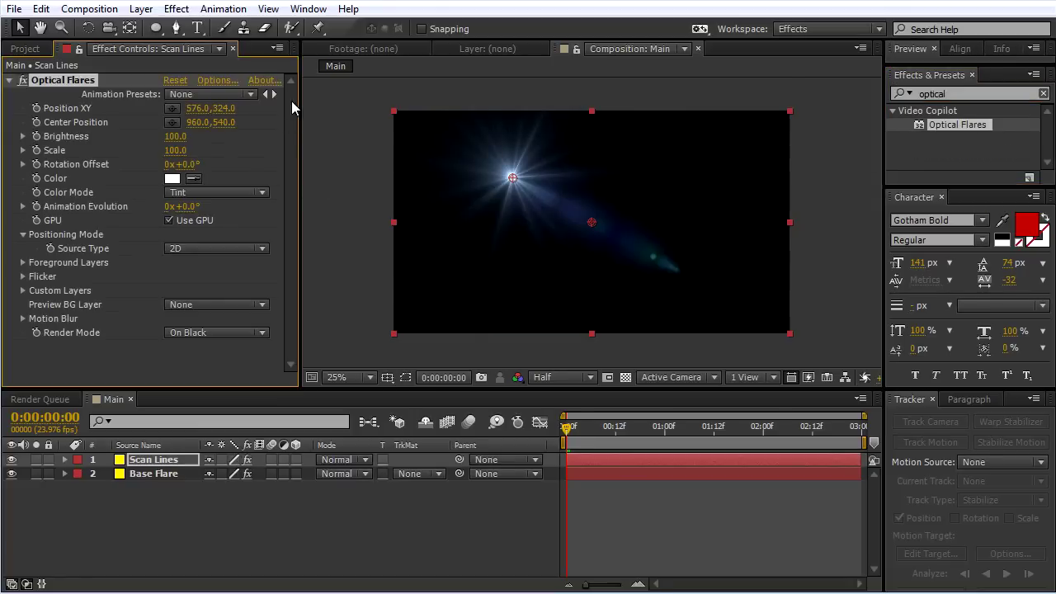
Step: In the Scan Lines flare options, clear the default lens objects and add a single Spike Ball
{"action": "left_click", "coordinate": [217, 80]}
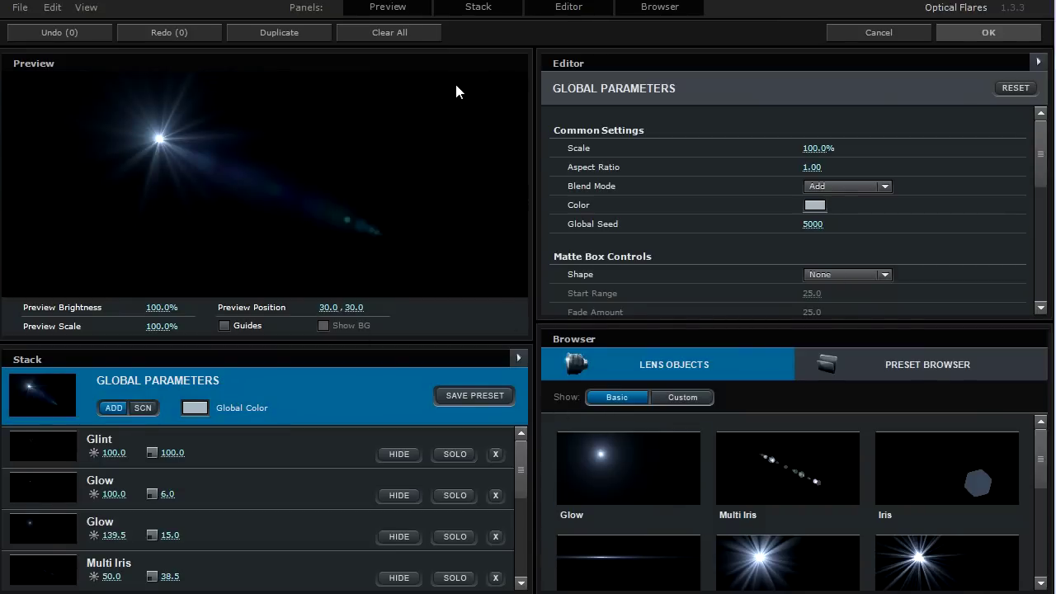
{"action": "left_click", "coordinate": [368, 35]}
{"action": "left_click", "coordinate": [481, 319]}
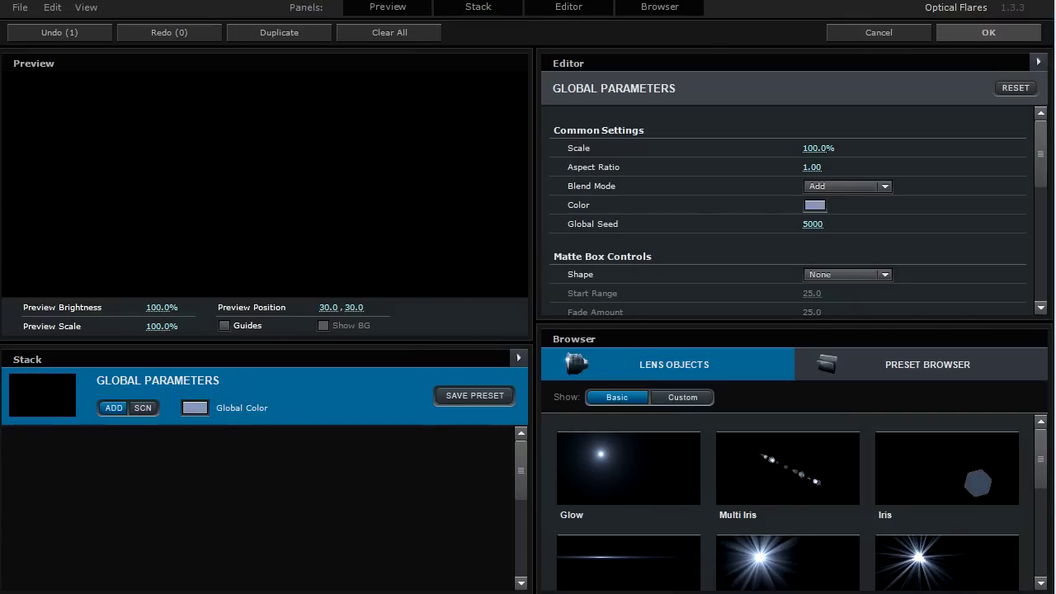
{"action": "left_click_drag", "start_coordinate": [1040, 451], "coordinate": [1040, 503]}
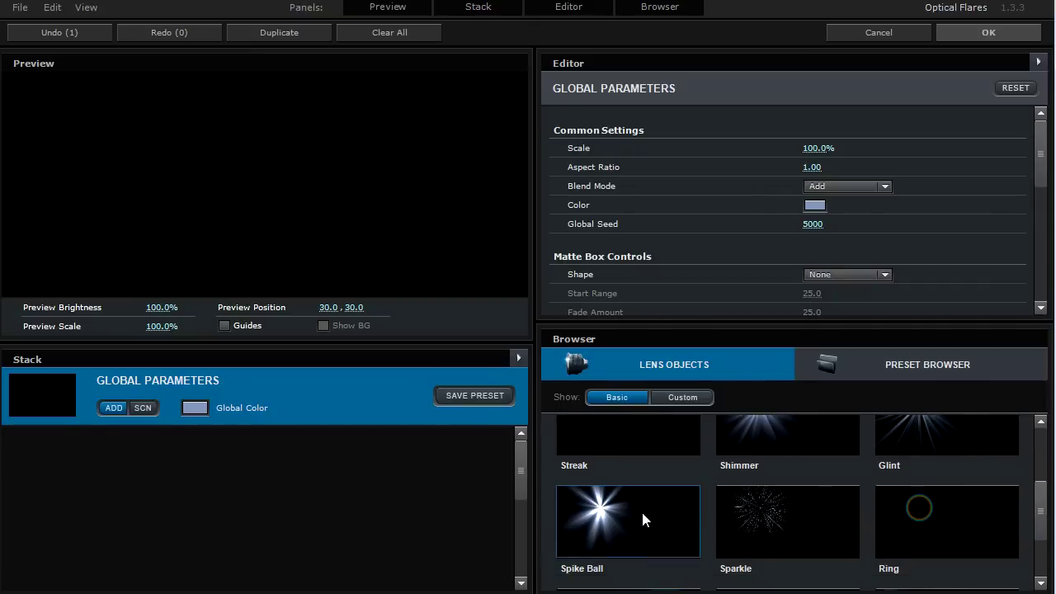
{"action": "left_click", "coordinate": [659, 506]}
Step: Set the Spike Ball flare's global color to bright red and reposition it near the preview's centre
{"action": "left_click_drag", "start_coordinate": [226, 176], "coordinate": [197, 412]}
{"action": "left_click", "coordinate": [197, 412]}
{"action": "left_click", "coordinate": [271, 325]}
{"action": "left_click", "coordinate": [243, 352]}
{"action": "left_click", "coordinate": [318, 521]}
{"action": "left_click_drag", "start_coordinate": [229, 260], "coordinate": [245, 170]}
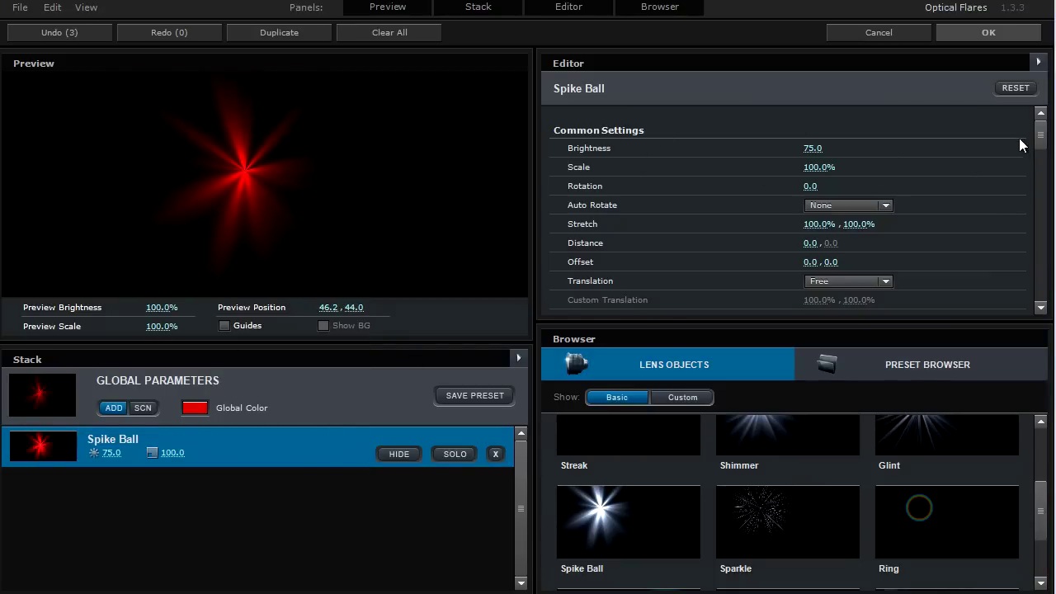
Step: Set the Spike Ball's complexity to 10 and its thickness to 30%
{"action": "left_click_drag", "start_coordinate": [1040, 139], "coordinate": [1038, 201]}
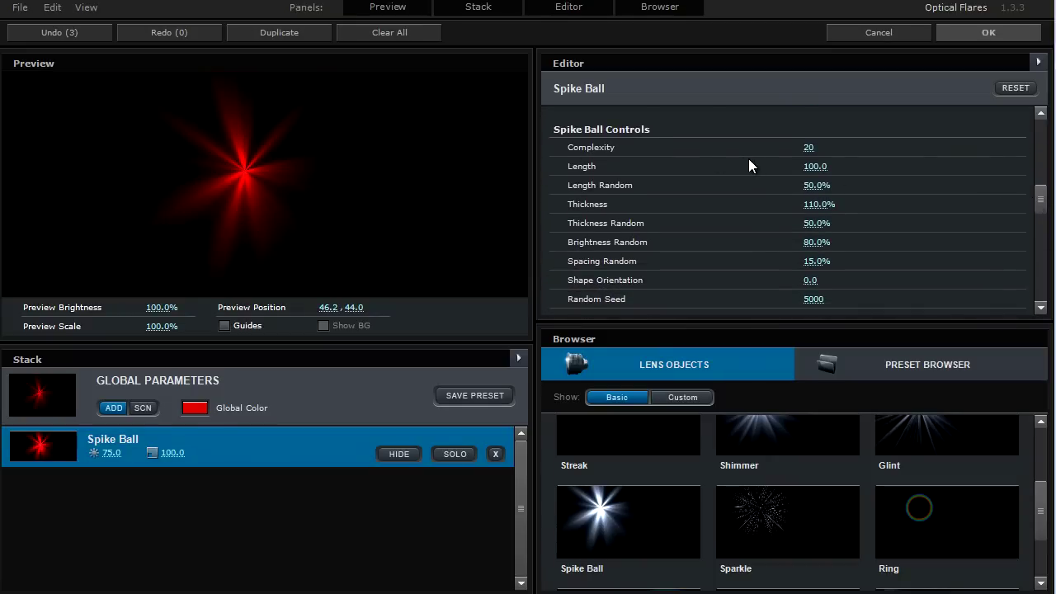
{"action": "left_click", "coordinate": [810, 150]}
{"action": "type", "text": "10"}
{"action": "key", "text": "Return"}
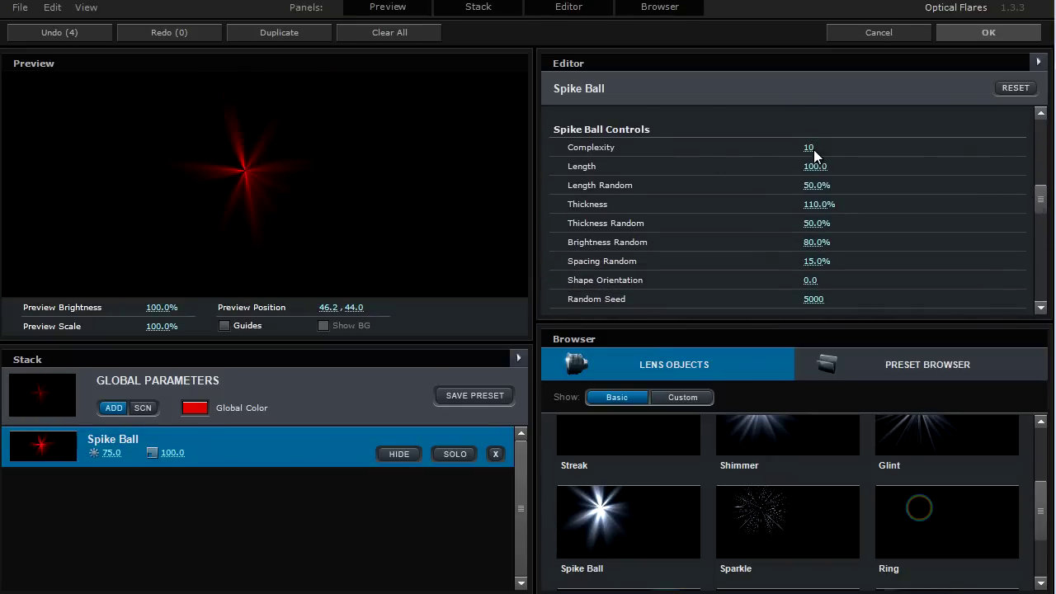
{"action": "left_click", "coordinate": [817, 205]}
{"action": "type", "text": "30"}
{"action": "key", "text": "Return"}
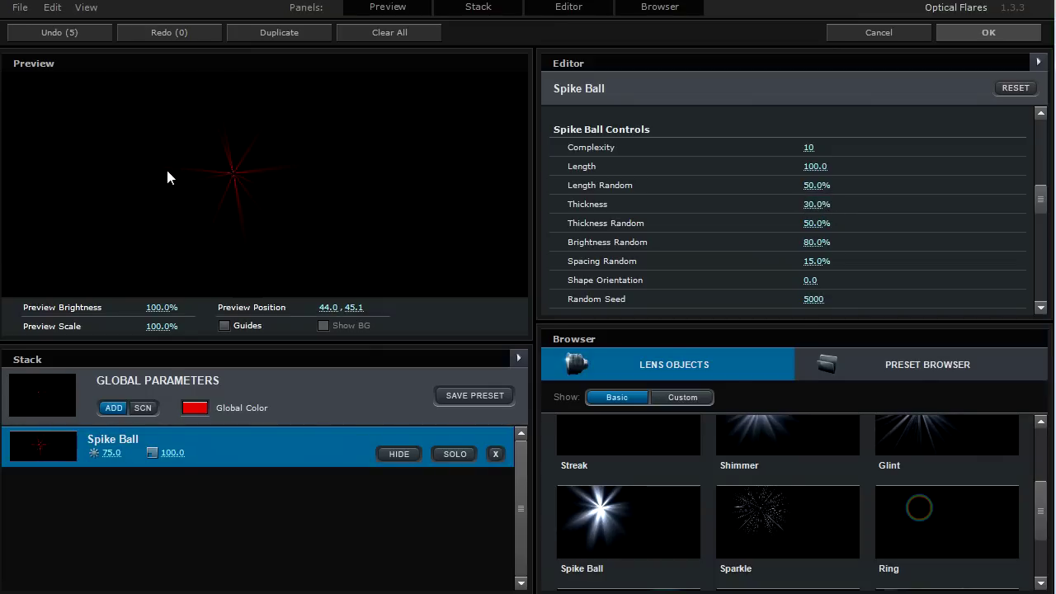
Step: Accept the flare, move it to the composition's bottom centre at about 960, 1076, and set Scan Lines to Screen blending
{"action": "left_click", "coordinate": [988, 30]}
{"action": "left_click_drag", "start_coordinate": [589, 258], "coordinate": [593, 333]}
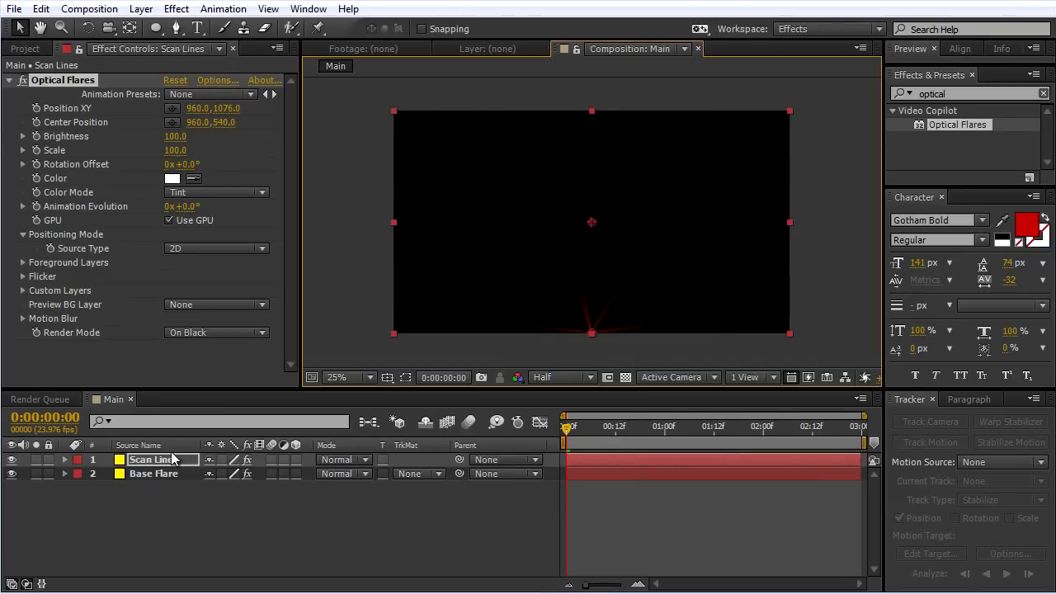
{"action": "left_click", "coordinate": [345, 459]}
{"action": "left_click", "coordinate": [400, 297]}
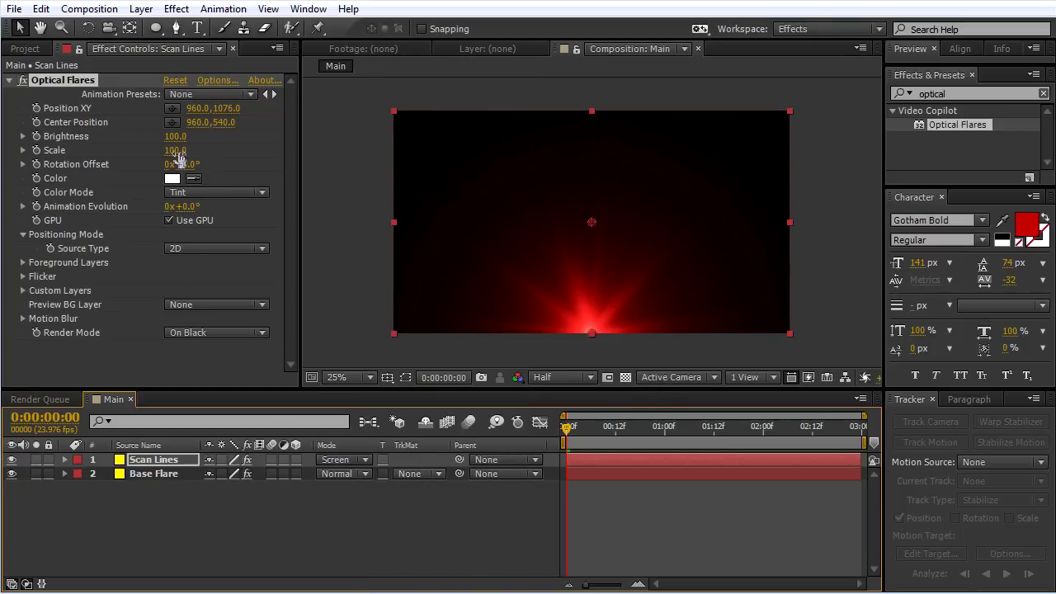
Step: Set the Scan Lines flare's scale to 360 and give its rotation offset the expression time*100
{"action": "left_click_drag", "start_coordinate": [169, 152], "coordinate": [198, 156]}
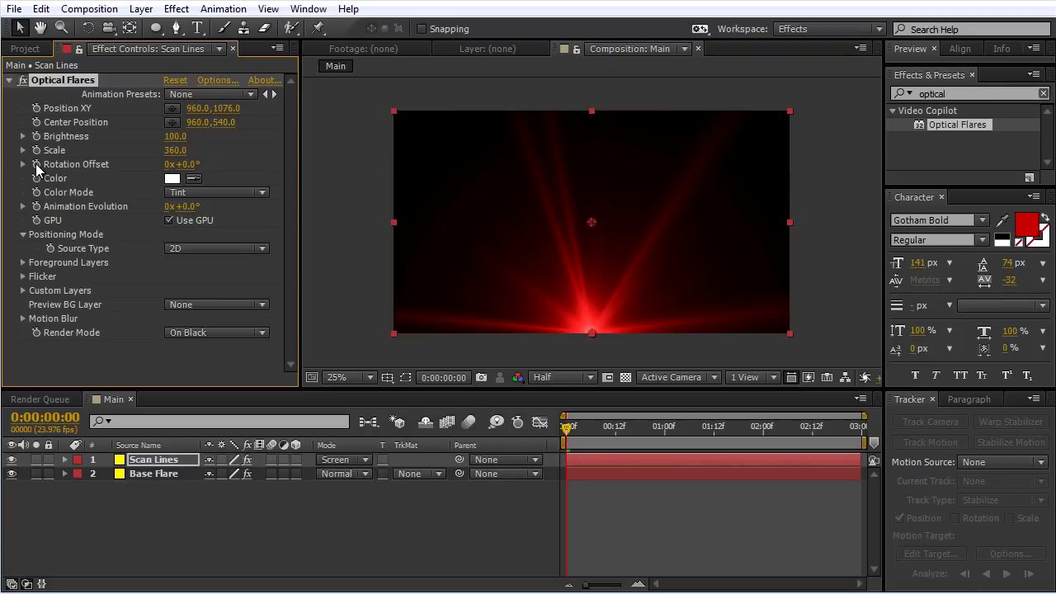
{"action": "left_click", "coordinate": [36, 170], "text": "alt"}
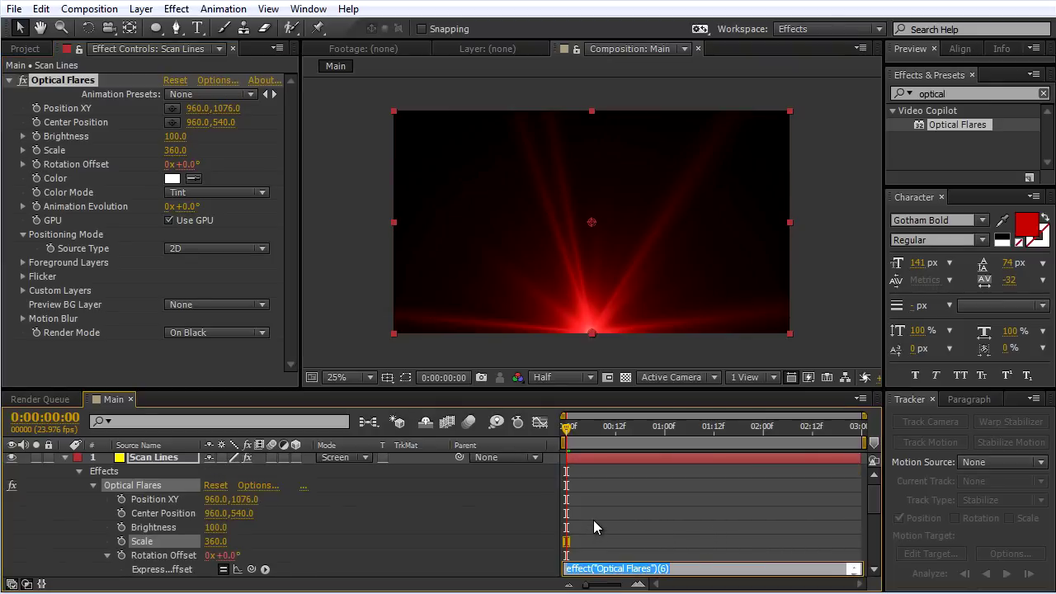
{"action": "type", "text": "tim"}
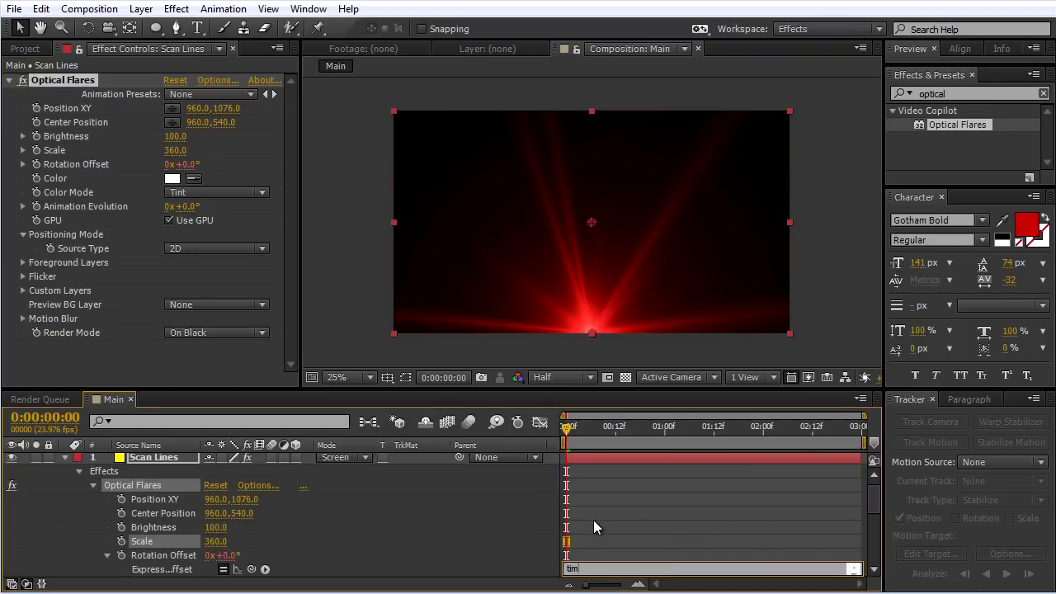
{"action": "type", "text": "e*100"}
{"action": "left_click", "coordinate": [647, 493]}
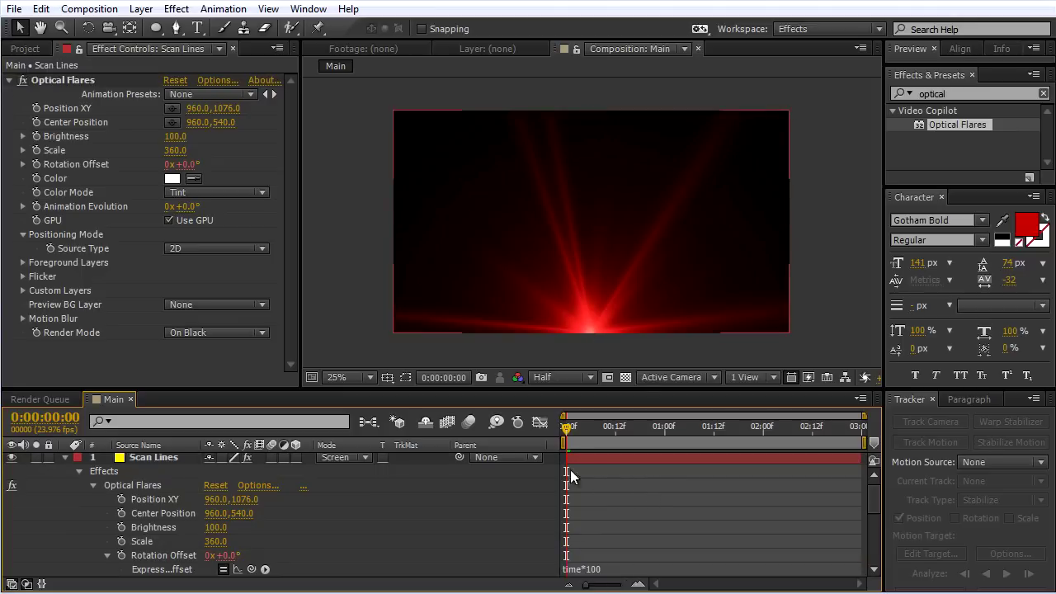
{"action": "left_click", "coordinate": [65, 457]}
Step: Solo the Scan Lines layer, duplicate it, and leave only the upper copy soloed
{"action": "mouse_move", "coordinate": [569, 429]}
{"action": "left_mouse_down"}
{"action": "mouse_move", "coordinate": [874, 452]}
{"action": "mouse_move", "coordinate": [568, 440]}
{"action": "left_mouse_up"}
{"action": "left_click", "coordinate": [37, 459]}
{"action": "left_click", "coordinate": [145, 463]}
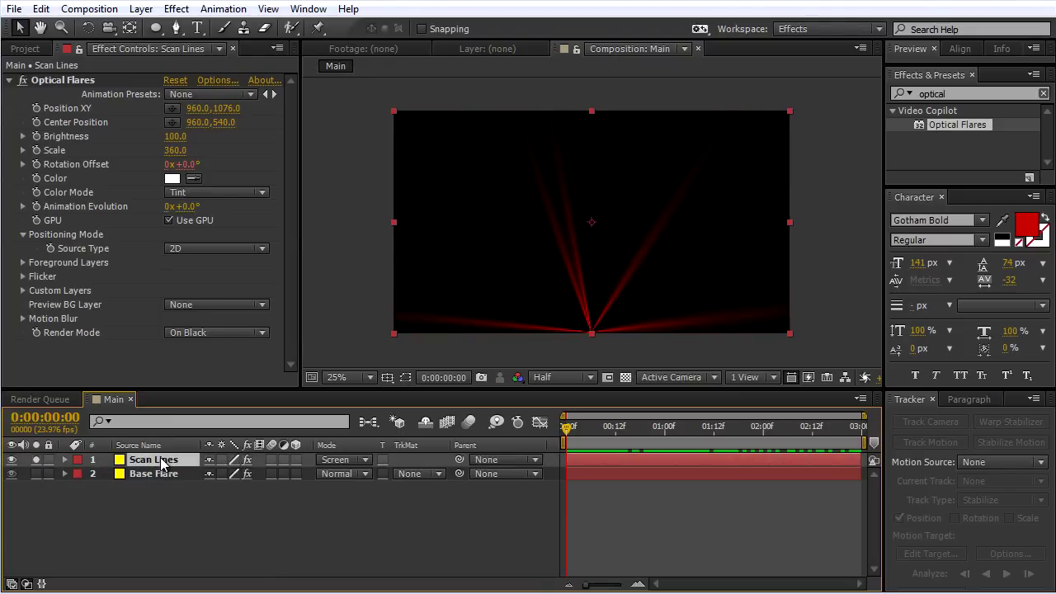
{"action": "key", "text": "ctrl+d"}
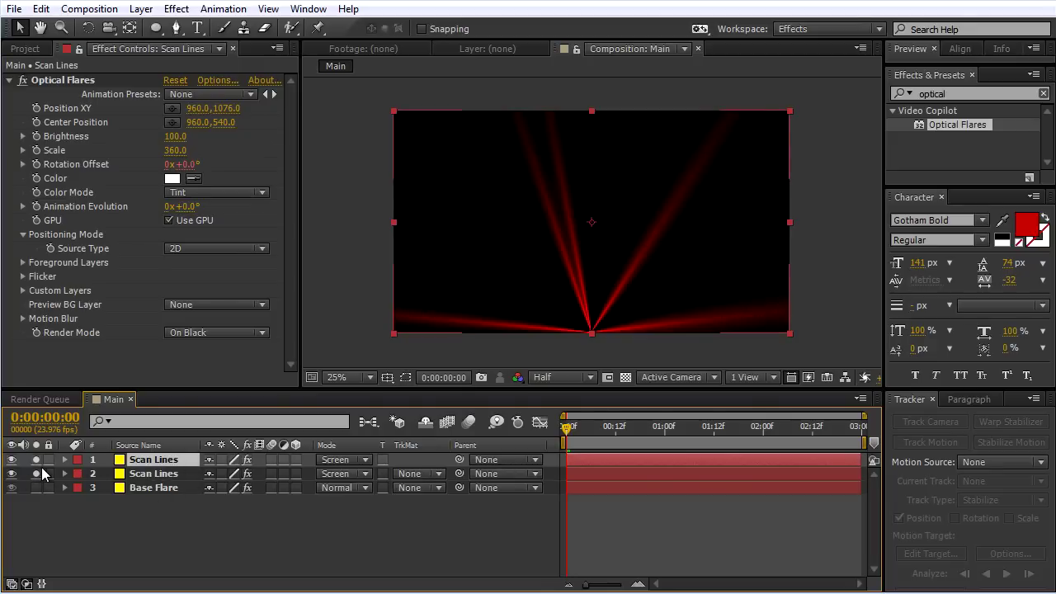
{"action": "left_click", "coordinate": [37, 474]}
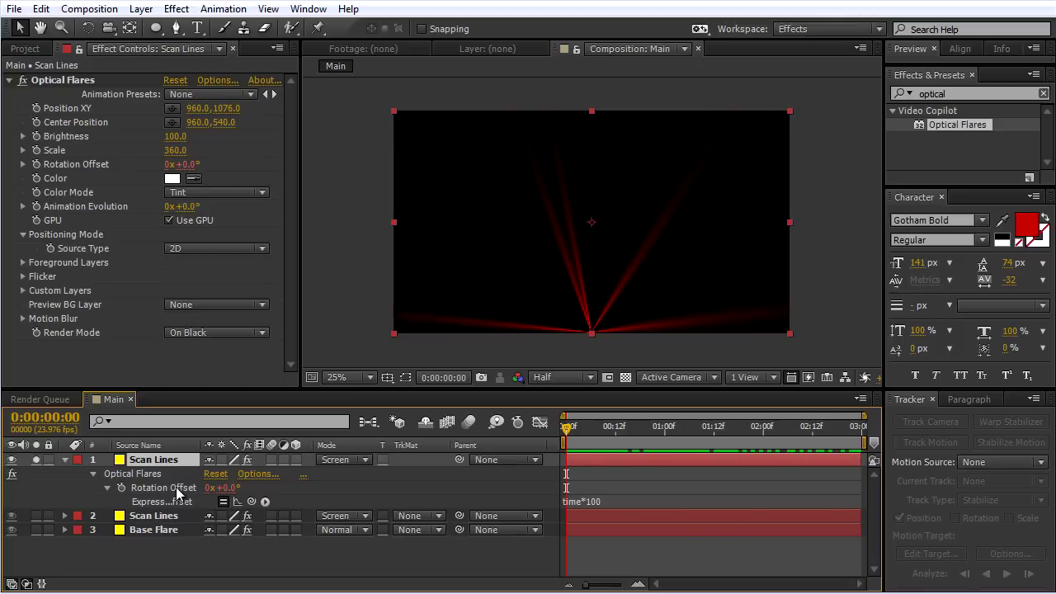
Step: Change the upper Scan Lines copy's rotation offset expression to time*-80 and turn off its solo
{"action": "left_click", "coordinate": [593, 504]}
{"action": "left_click", "coordinate": [594, 500]}
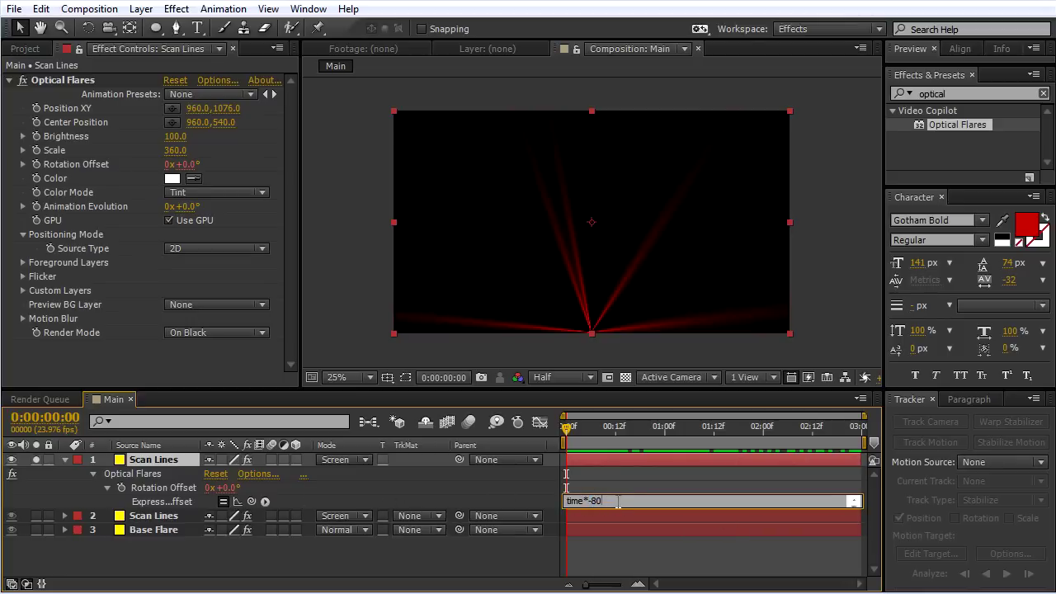
{"action": "left_click", "coordinate": [640, 568]}
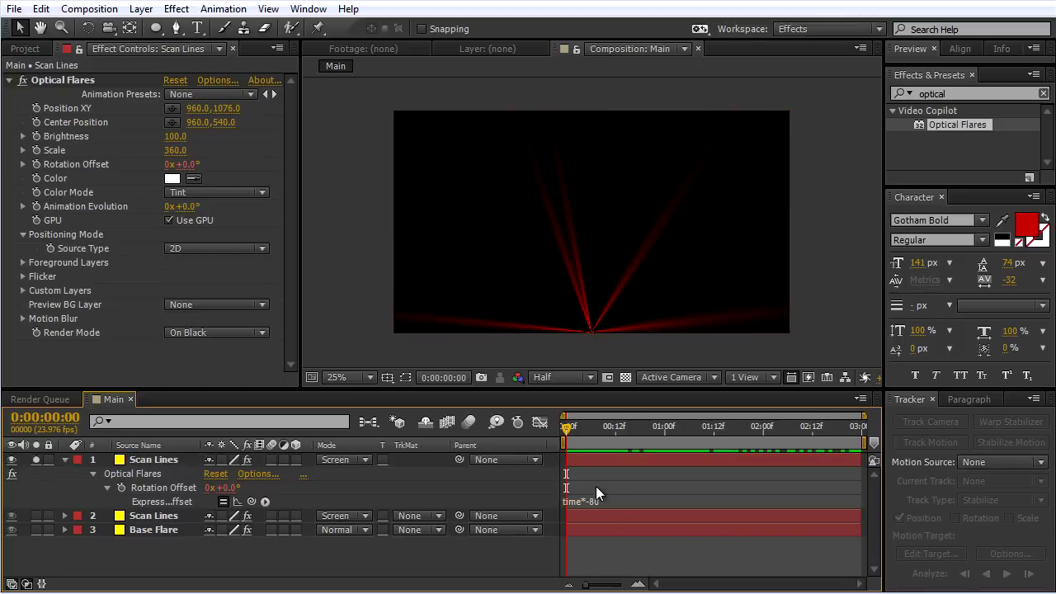
{"action": "left_click", "coordinate": [64, 459]}
{"action": "left_click", "coordinate": [34, 464]}
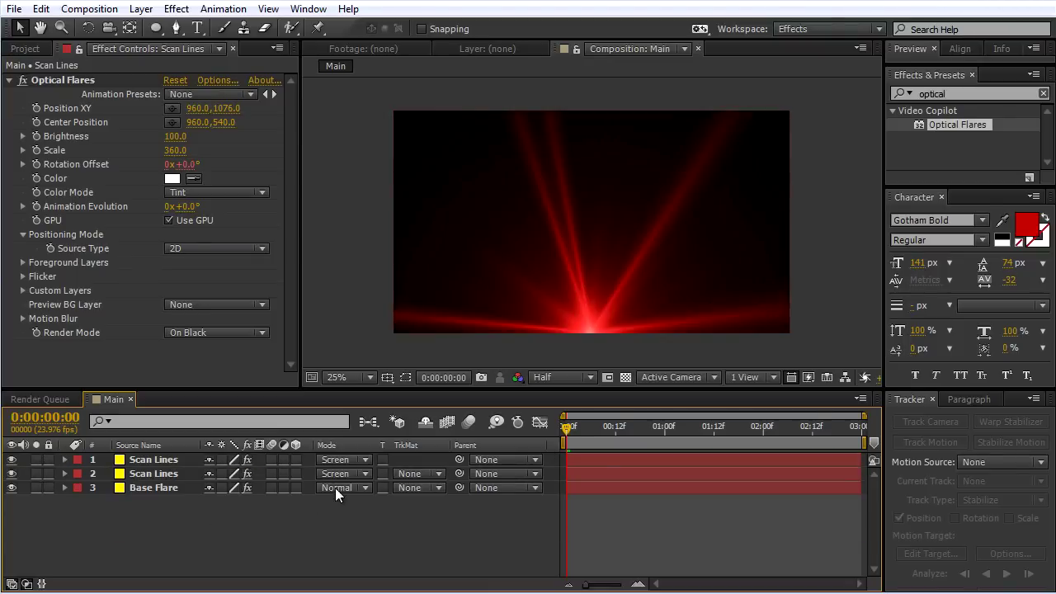
Step: Preview the animation of the two rotating Scan Lines layers from the start of the composition
{"action": "left_click_drag", "start_coordinate": [569, 428], "coordinate": [527, 425]}
{"action": "key", "text": "space"}
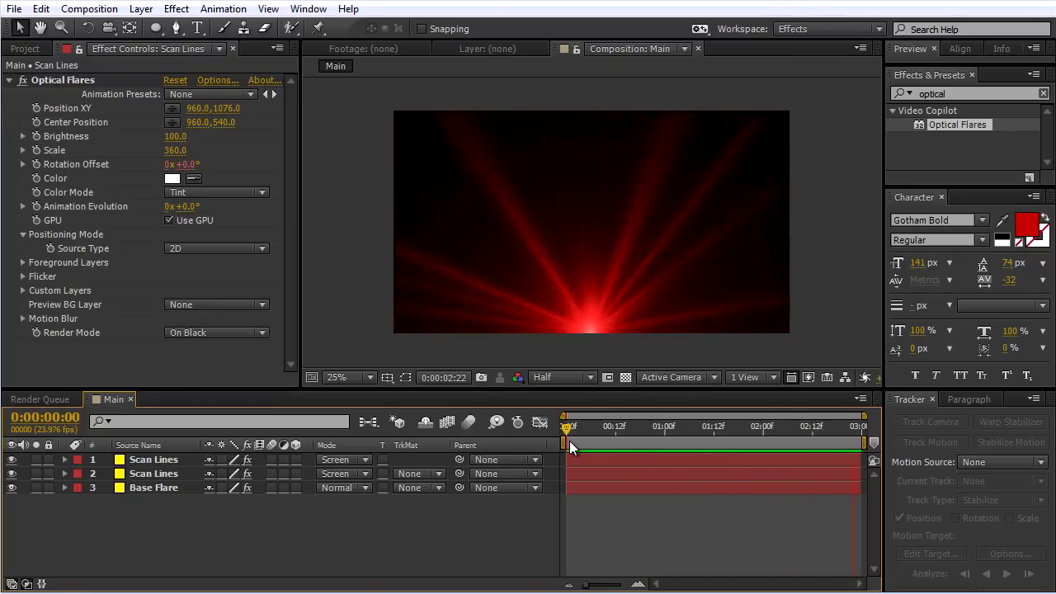
{"action": "key", "text": "space"}
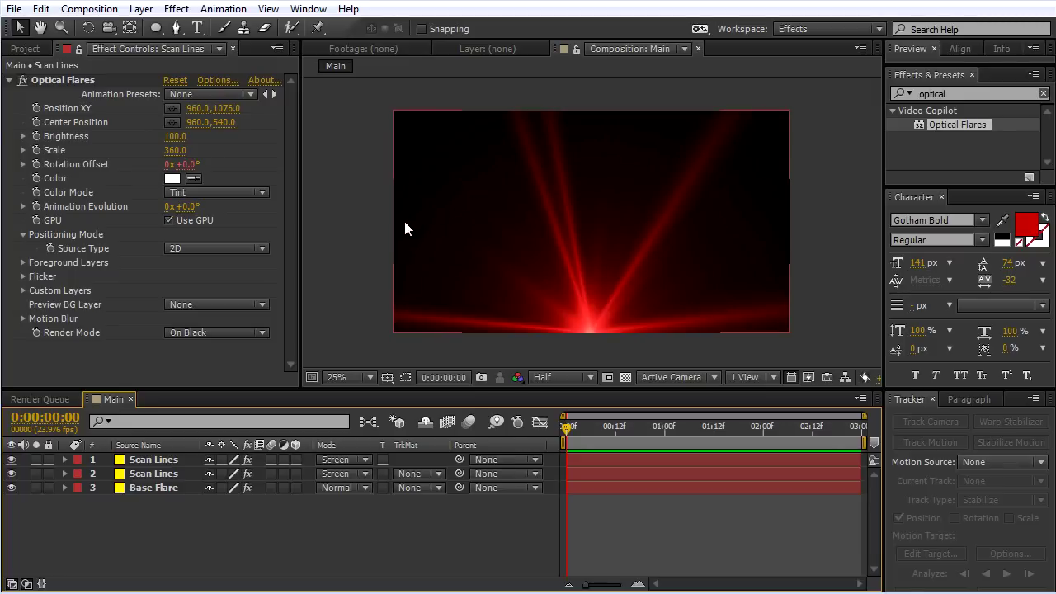
Step: Create a dark blue 1920 x 1080 solid named Mask above the flare layers
{"action": "right_click", "coordinate": [348, 187]}
{"action": "mouse_move", "coordinate": [375, 198]}
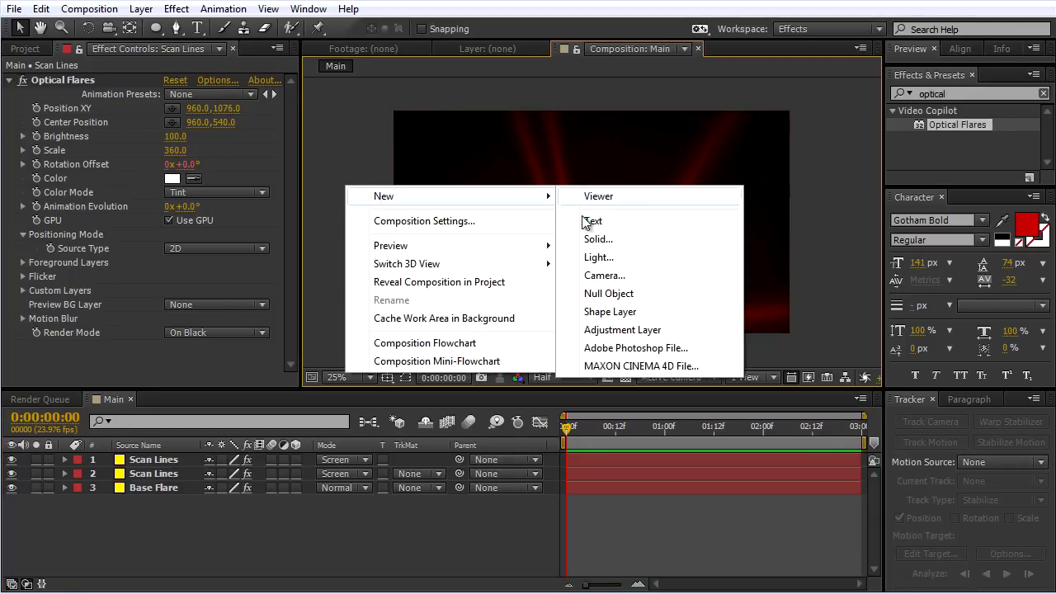
{"action": "left_click", "coordinate": [589, 238]}
{"action": "type", "text": "Mask"}
{"action": "left_click", "coordinate": [652, 404]}
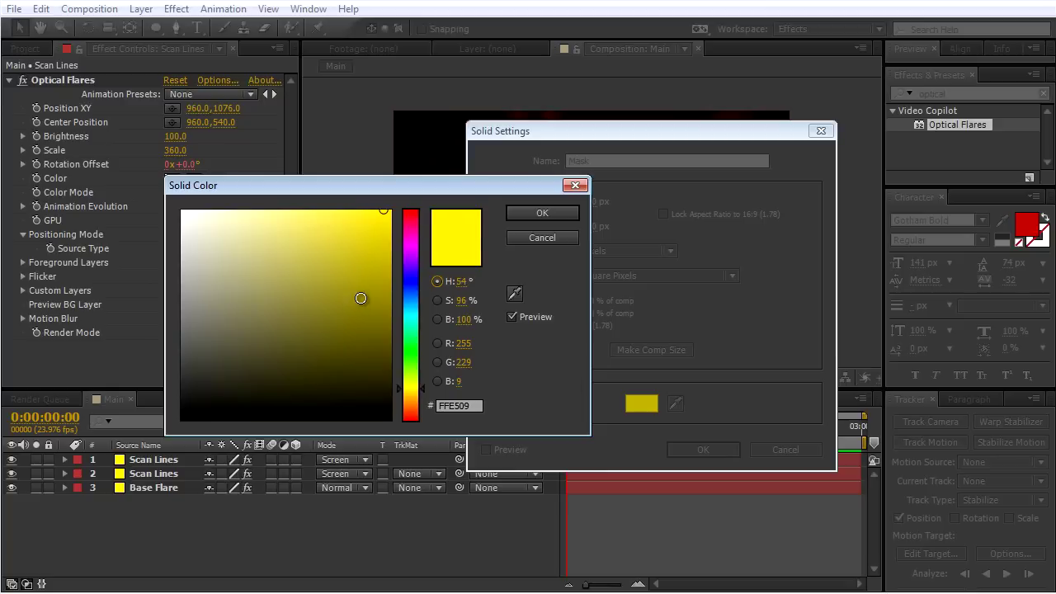
{"action": "left_click_drag", "start_coordinate": [410, 302], "coordinate": [410, 287]}
{"action": "left_click", "coordinate": [532, 214]}
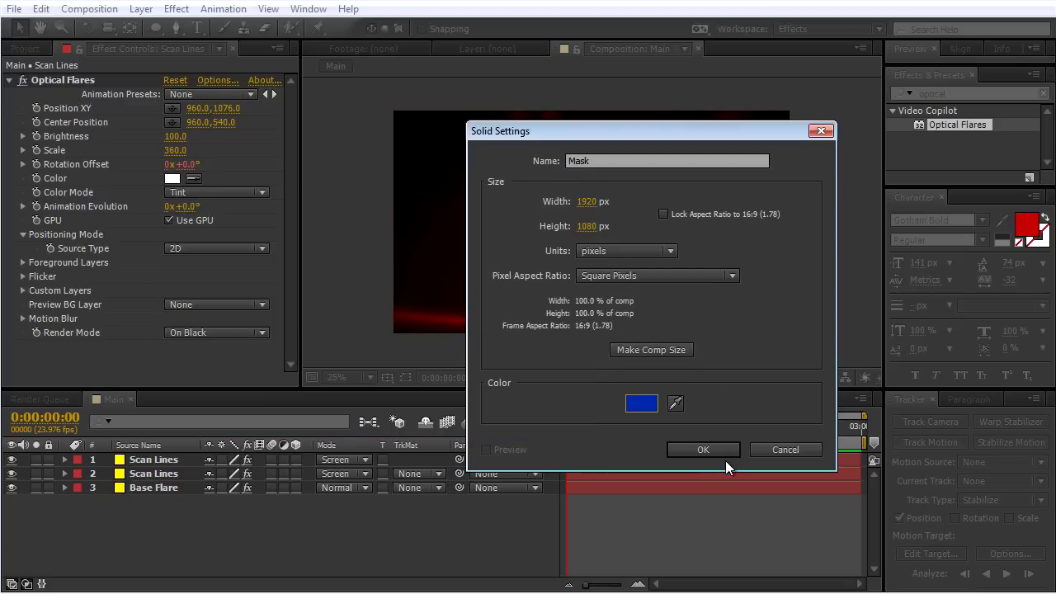
{"action": "left_click", "coordinate": [703, 449]}
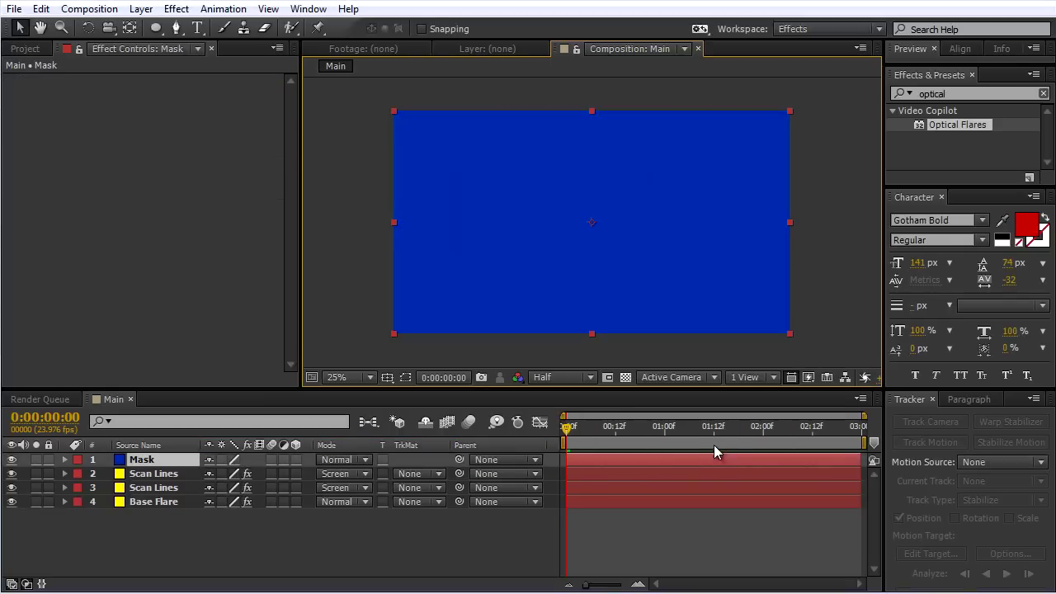
Step: Draw a triangular Pen mask on the Mask solid from the frame's bottom centre to both upper corners and hide the mask outline
{"action": "left_click", "coordinate": [176, 27]}
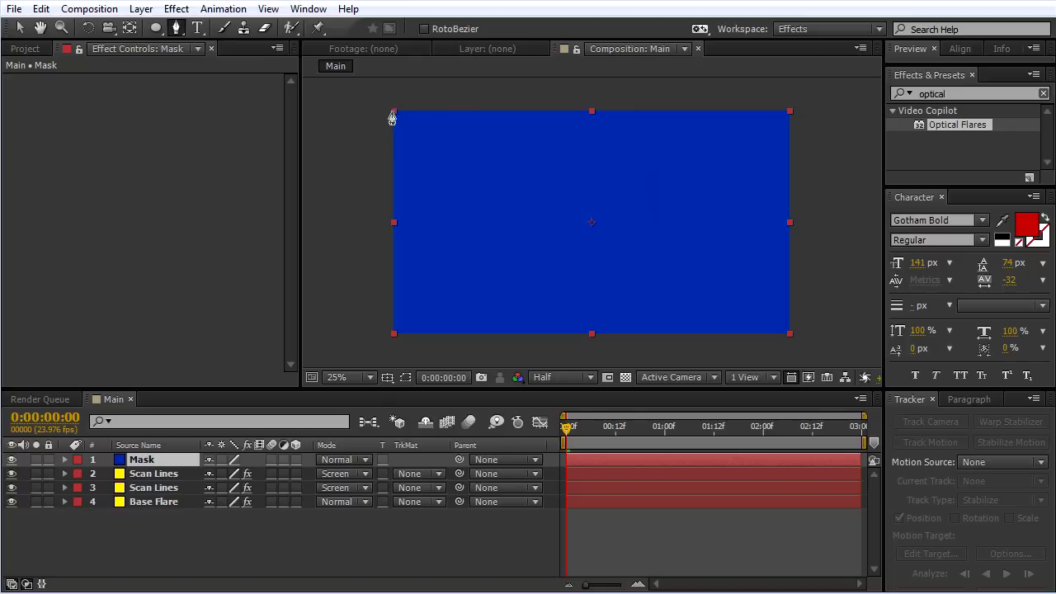
{"action": "left_click", "coordinate": [592, 334]}
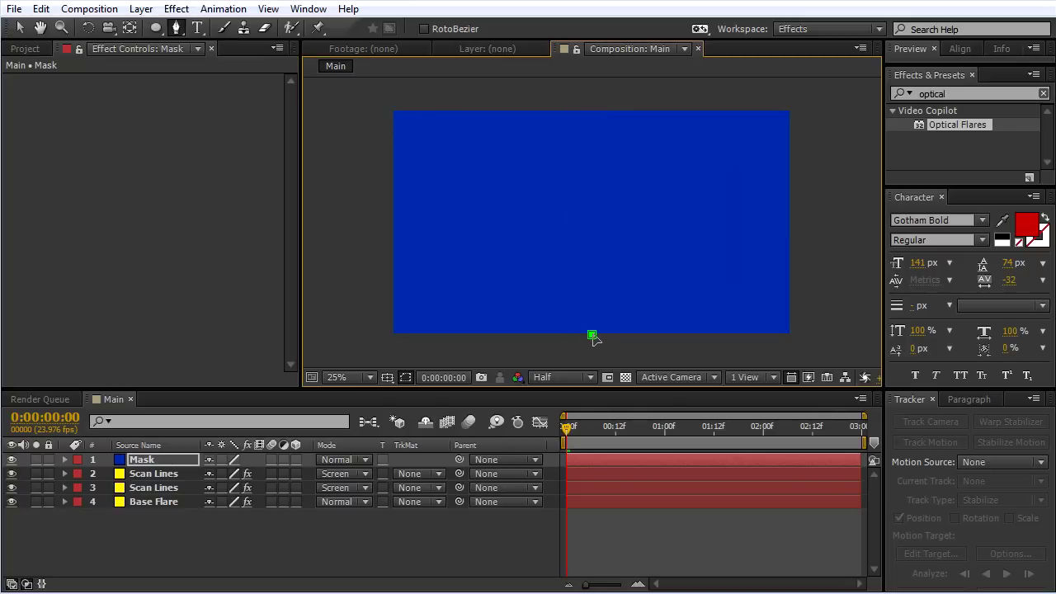
{"action": "left_click", "coordinate": [796, 106]}
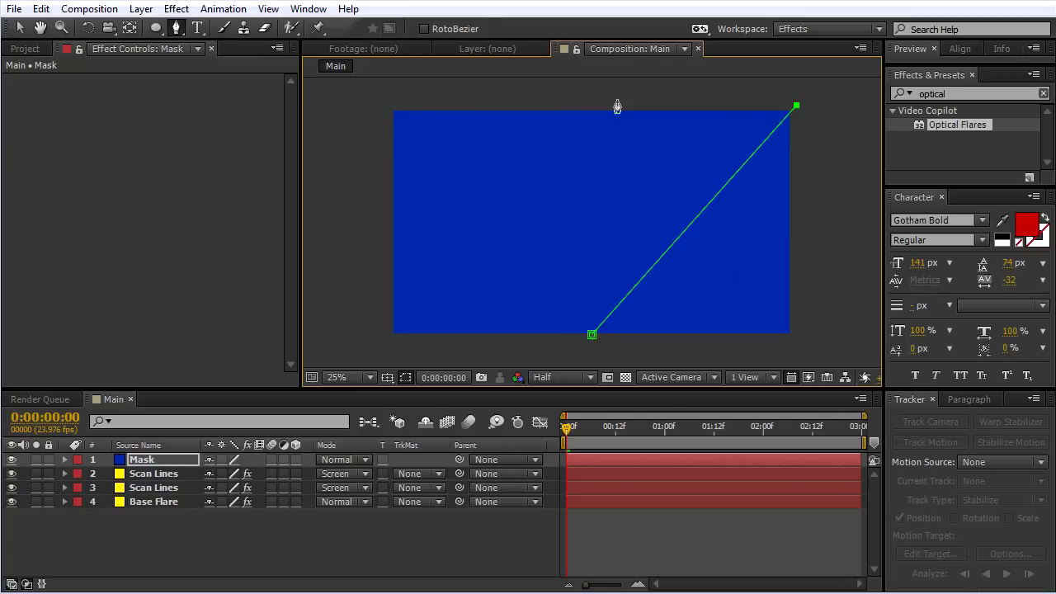
{"action": "left_click", "coordinate": [384, 105]}
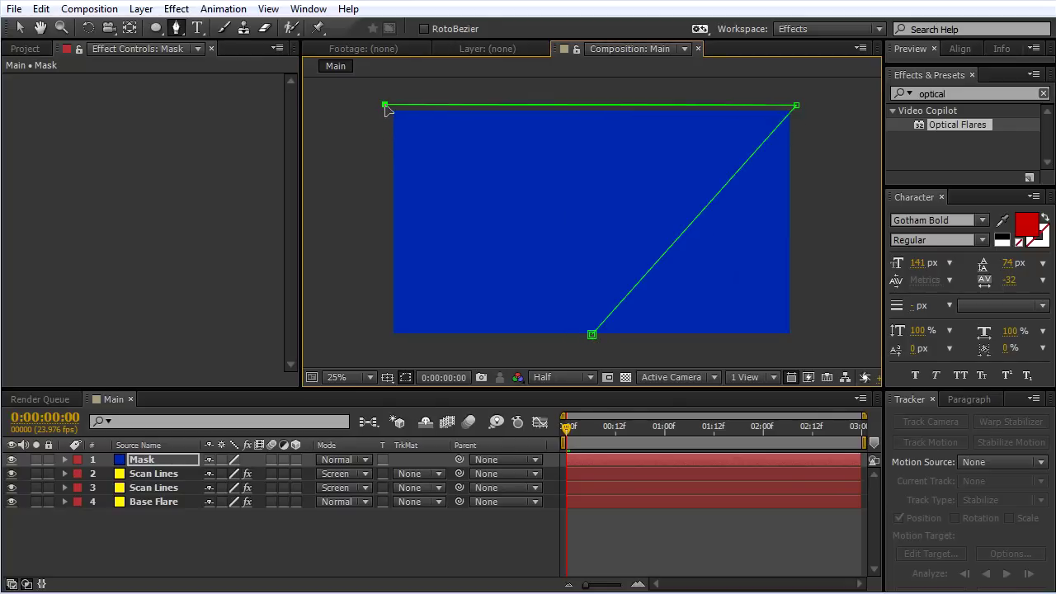
{"action": "left_click", "coordinate": [591, 334]}
{"action": "left_click", "coordinate": [405, 377]}
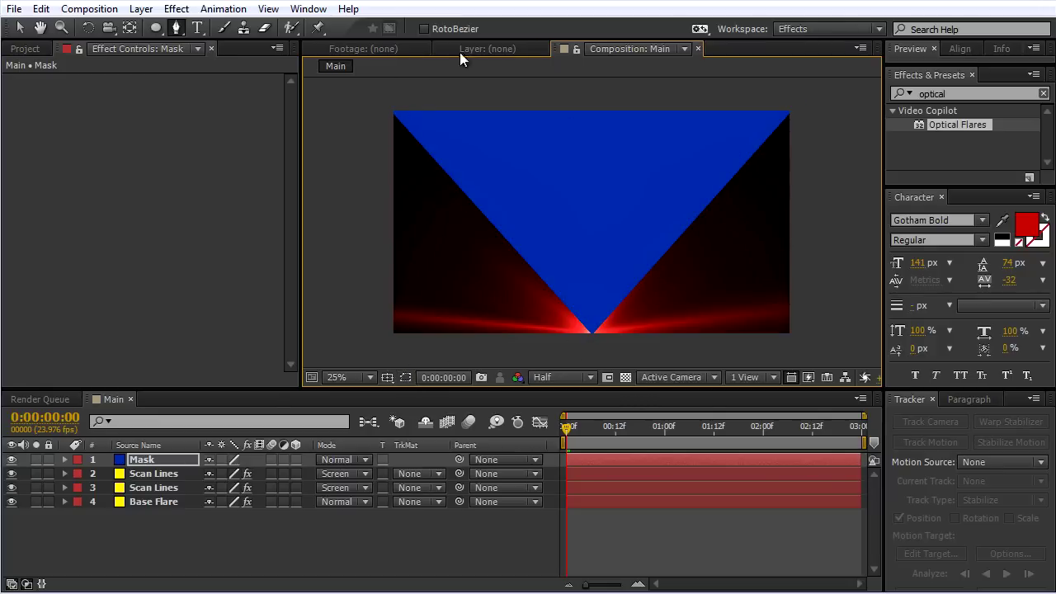
Step: Create a 1920 x 1080 solid named Side Flares and apply Optical Flares to it
{"action": "key", "text": "v"}
{"action": "right_click", "coordinate": [340, 146]}
{"action": "mouse_move", "coordinate": [456, 159]}
{"action": "left_click", "coordinate": [590, 199]}
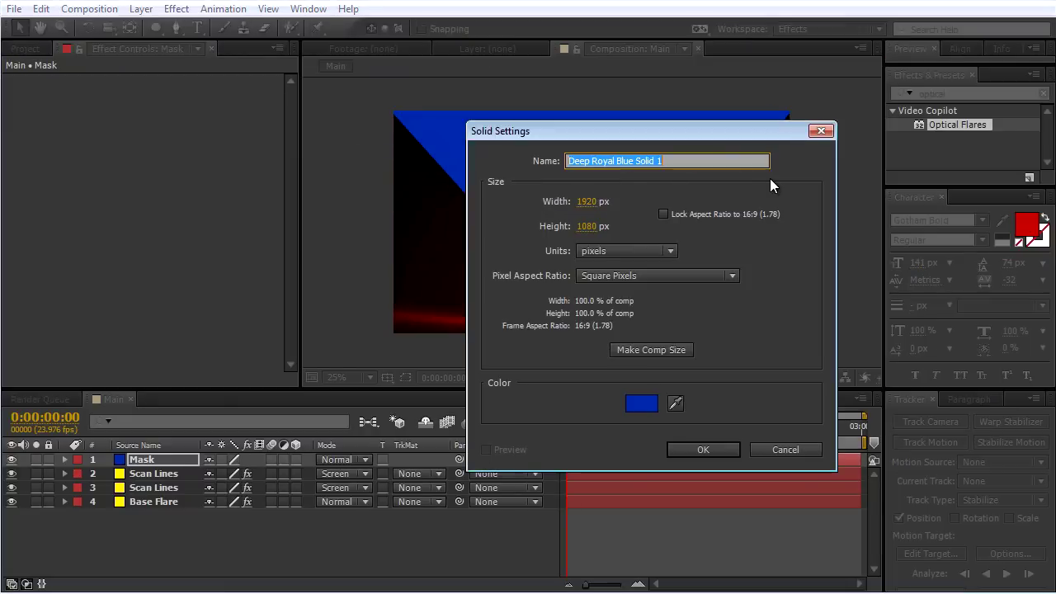
{"action": "type", "text": "Side Flares"}
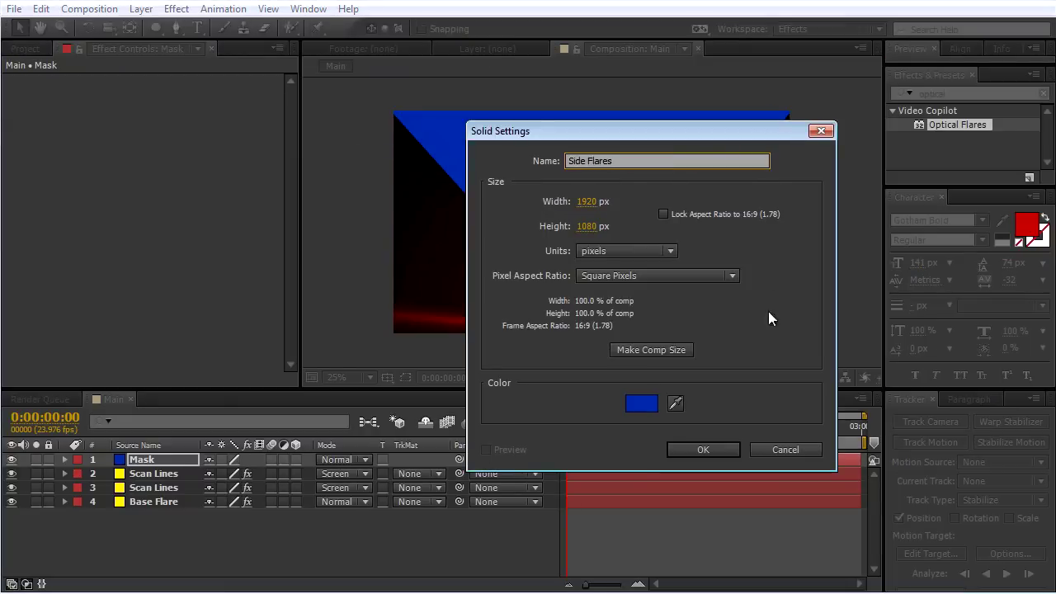
{"action": "left_click", "coordinate": [703, 450]}
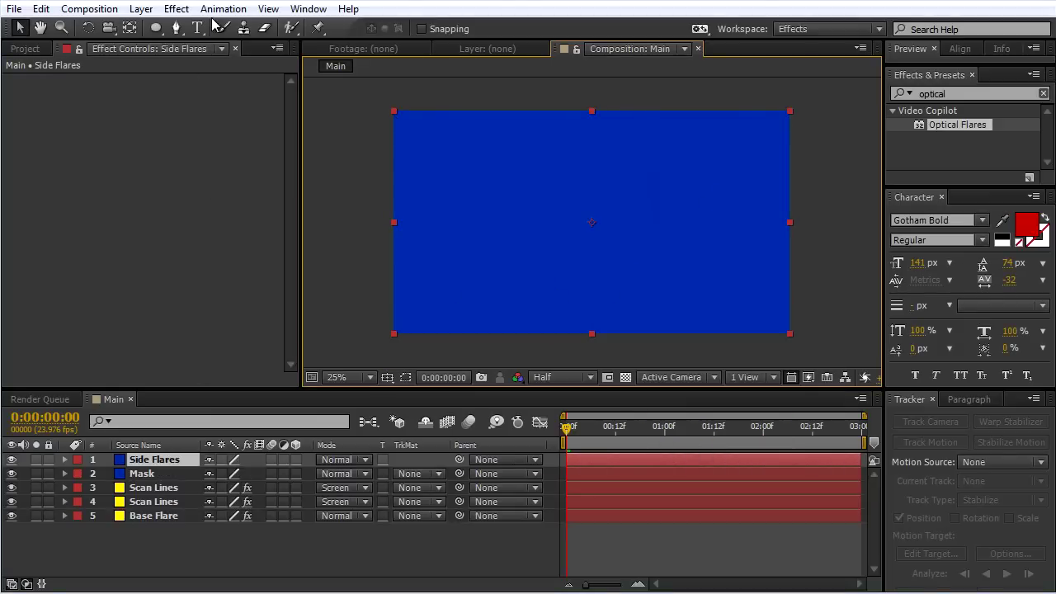
{"action": "left_click_drag", "start_coordinate": [956, 124], "coordinate": [158, 459]}
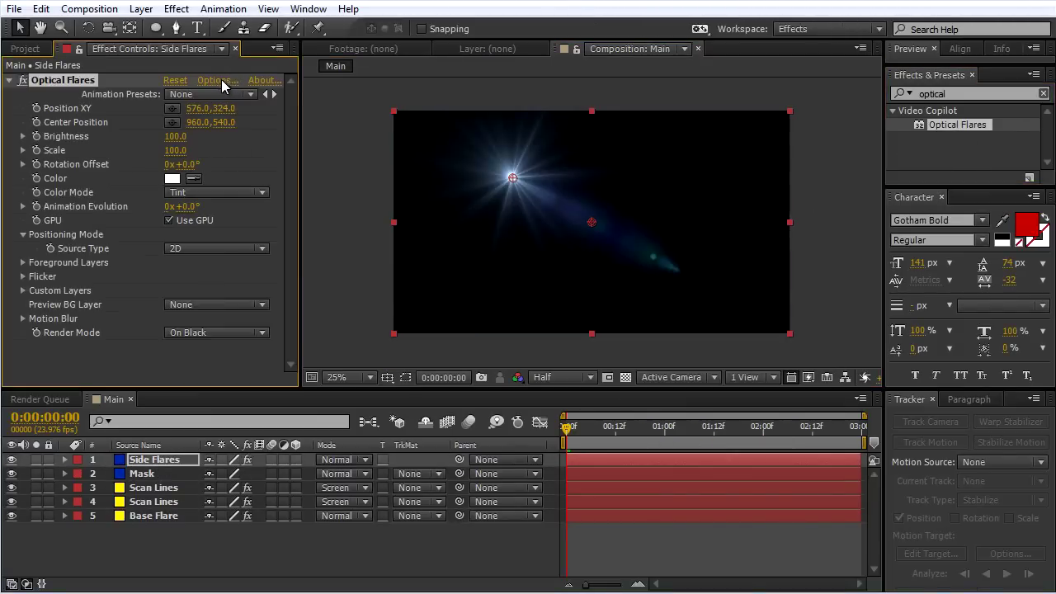
Step: In the Side Flares flare options, clear the default lens objects and add a single Streak
{"action": "left_click", "coordinate": [221, 80]}
{"action": "left_click", "coordinate": [384, 31]}
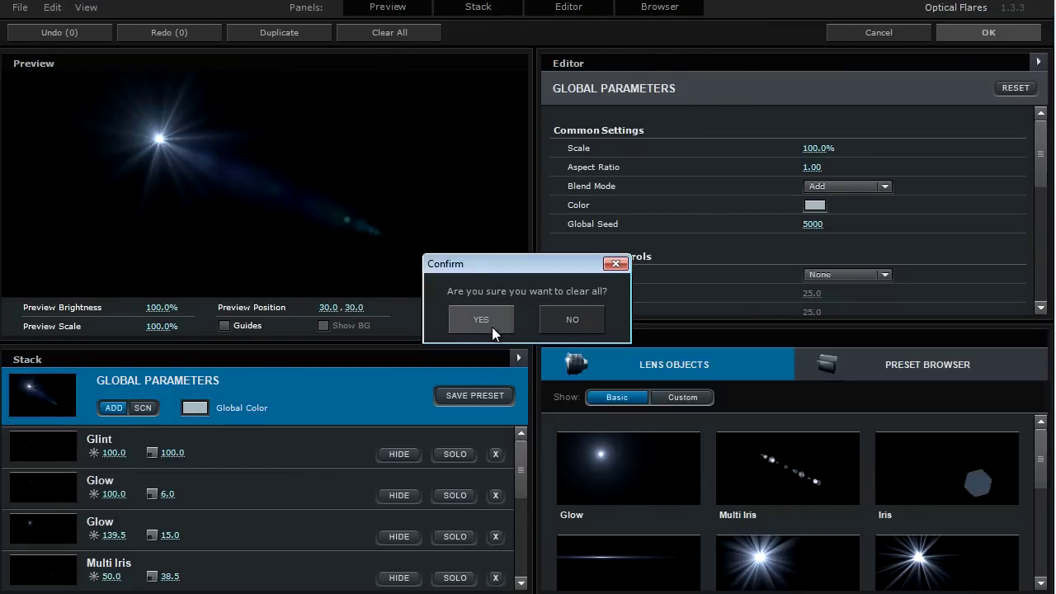
{"action": "left_click", "coordinate": [491, 326]}
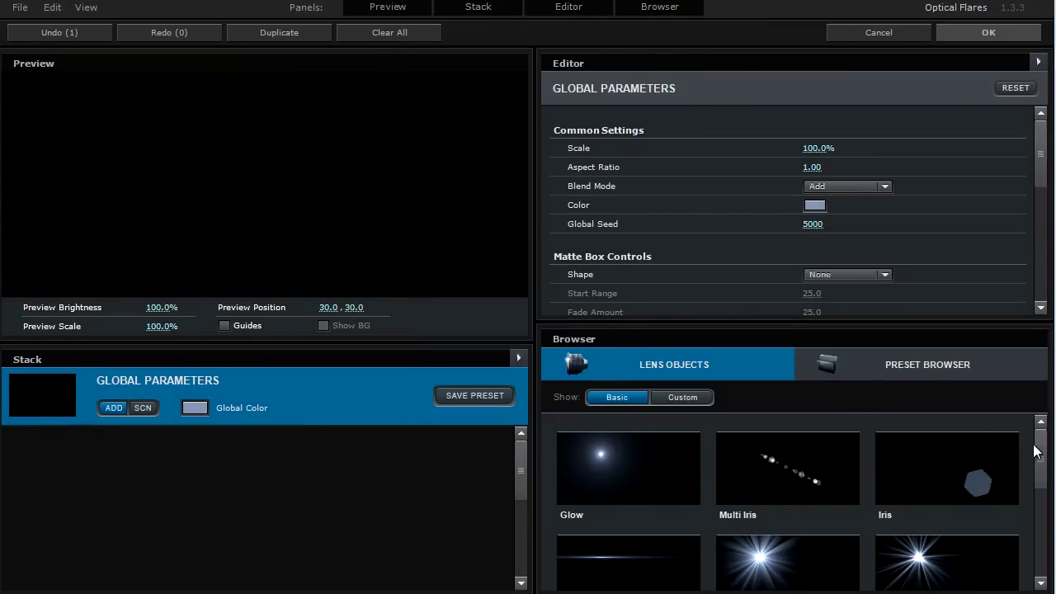
{"action": "left_click_drag", "start_coordinate": [1035, 452], "coordinate": [1040, 478]}
{"action": "left_click", "coordinate": [656, 486]}
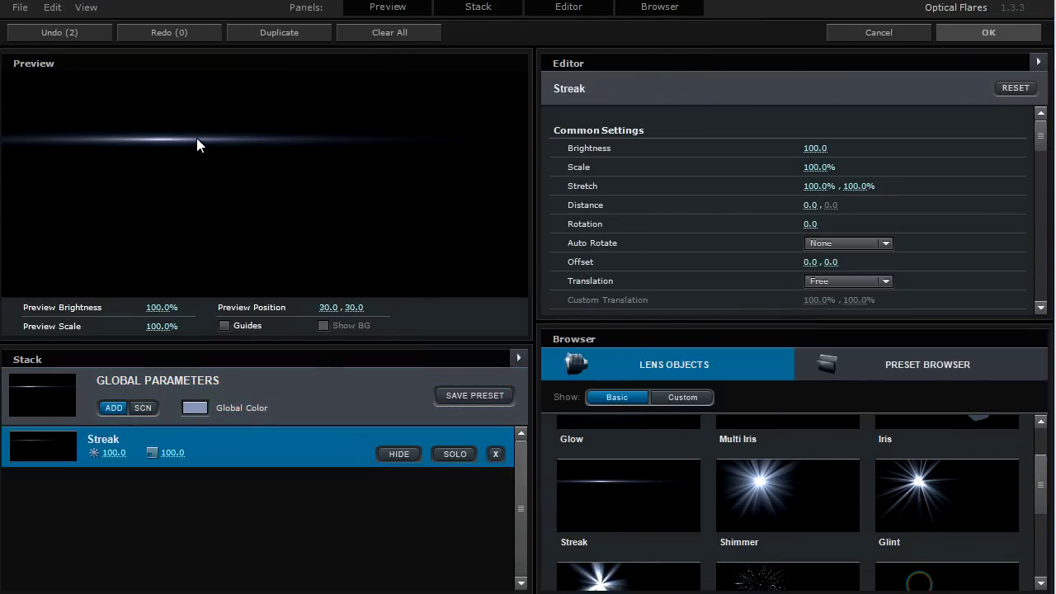
Step: Reposition the Streak near the preview's centre, set the flare's global color to bright red, and accept the flare
{"action": "left_click_drag", "start_coordinate": [196, 138], "coordinate": [265, 169]}
{"action": "left_click", "coordinate": [196, 409]}
{"action": "left_click_drag", "start_coordinate": [264, 350], "coordinate": [279, 303]}
{"action": "mouse_move", "coordinate": [235, 346]}
{"action": "left_mouse_down"}
{"action": "mouse_move", "coordinate": [236, 357]}
{"action": "mouse_move", "coordinate": [254, 334]}
{"action": "mouse_move", "coordinate": [227, 347]}
{"action": "left_mouse_up"}
{"action": "left_click", "coordinate": [318, 521]}
{"action": "left_click", "coordinate": [994, 30]}
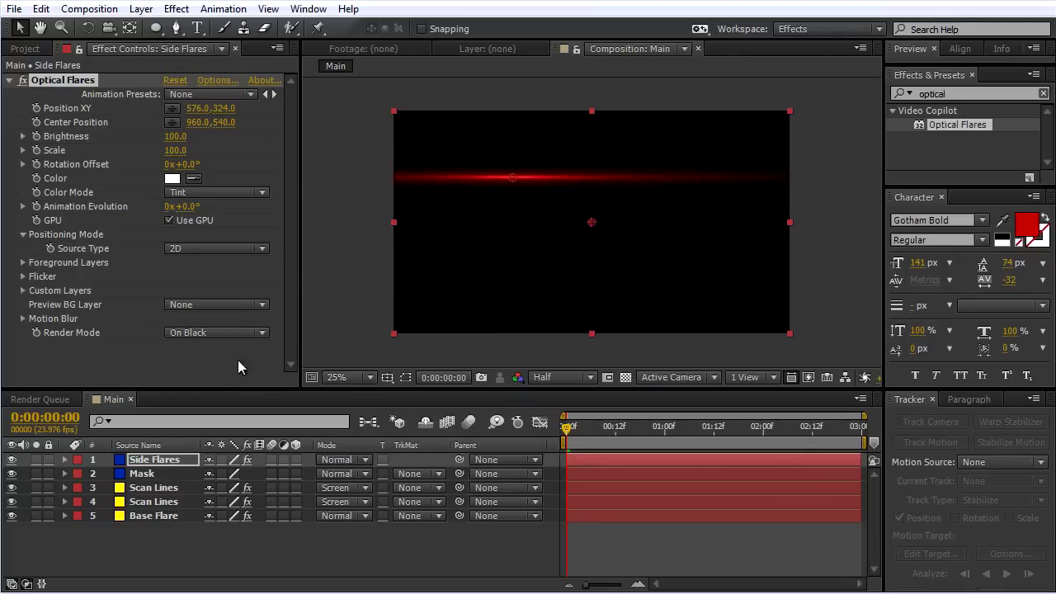
Step: Set Side Flares to Screen blending and move its flare down to about 536, 780
{"action": "left_click", "coordinate": [362, 459]}
{"action": "left_click", "coordinate": [413, 297]}
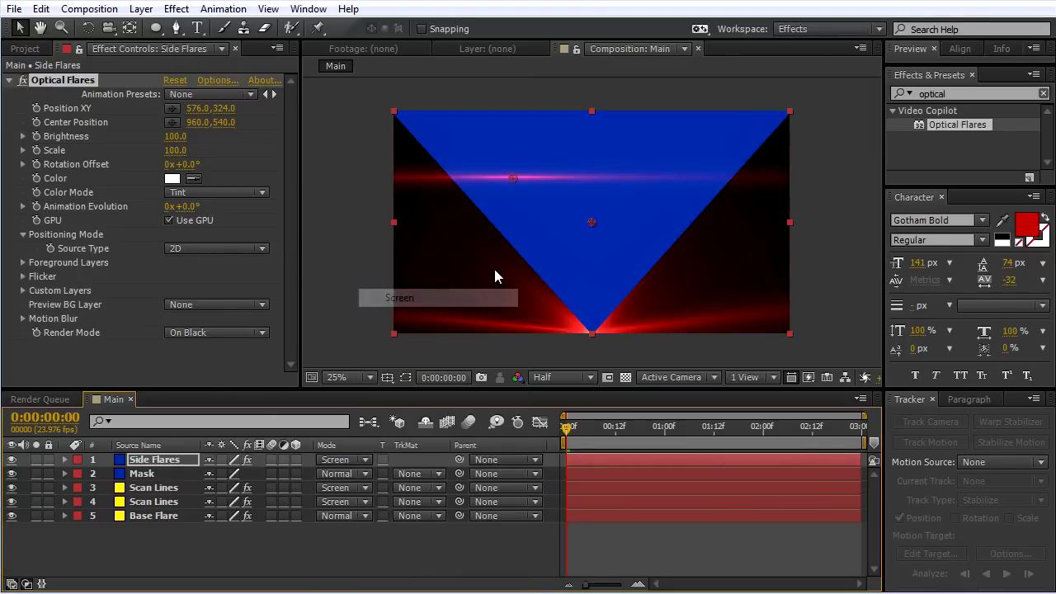
{"action": "mouse_move", "coordinate": [514, 183]}
{"action": "left_mouse_down"}
{"action": "mouse_move", "coordinate": [632, 271]}
{"action": "mouse_move", "coordinate": [685, 288]}
{"action": "mouse_move", "coordinate": [506, 278]}
{"action": "left_mouse_up"}
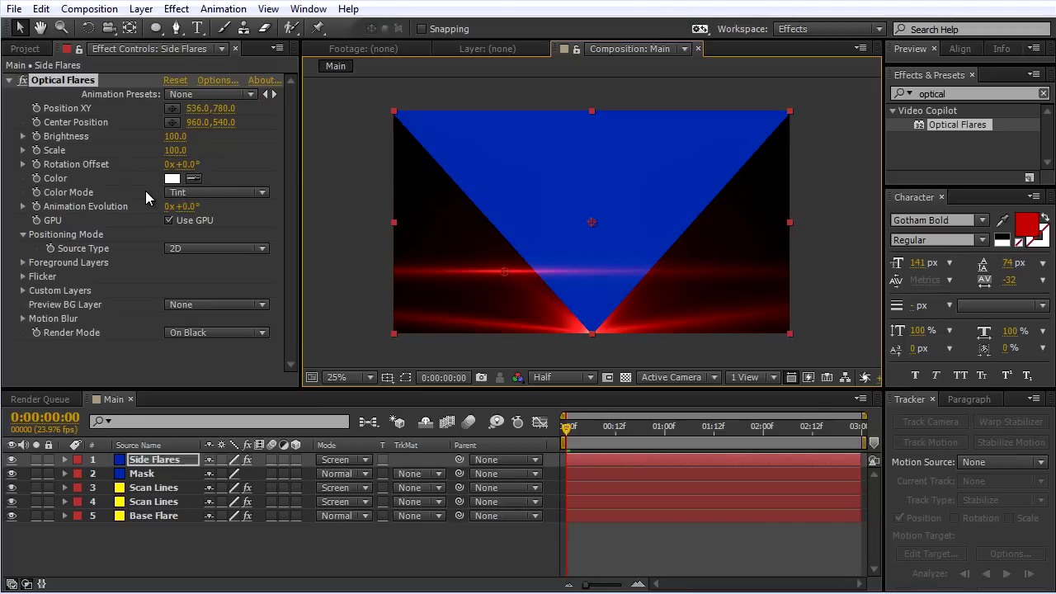
Step: Set the Side Flares rotation offset to 48° and align the streak with the triangle's left edge, at about 944, 1076
{"action": "left_click", "coordinate": [190, 164]}
{"action": "type", "text": "48"}
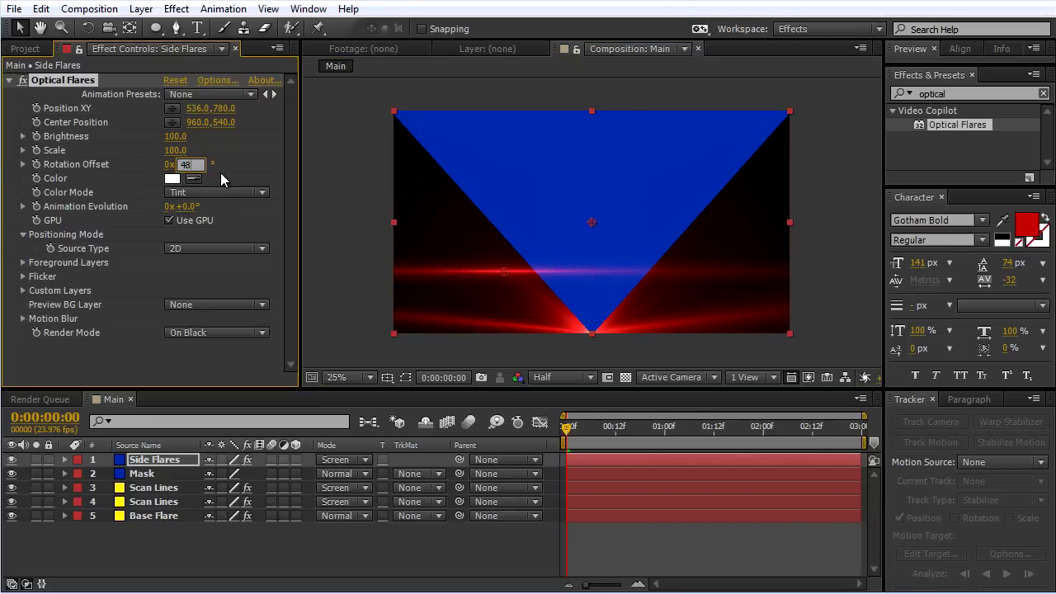
{"action": "key", "text": "Return"}
{"action": "mouse_move", "coordinate": [507, 272]}
{"action": "left_mouse_down"}
{"action": "mouse_move", "coordinate": [589, 335]}
{"action": "mouse_move", "coordinate": [576, 338]}
{"action": "mouse_move", "coordinate": [591, 333]}
{"action": "left_mouse_up"}
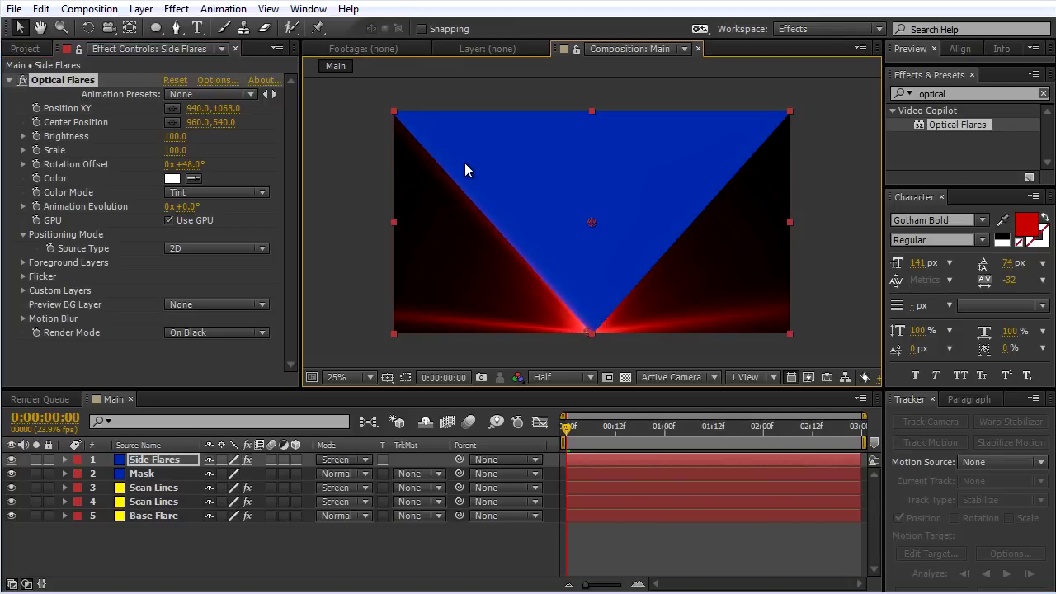
{"action": "left_click_drag", "start_coordinate": [588, 333], "coordinate": [591, 335]}
Step: Duplicate the Side Flares layer
{"action": "left_click", "coordinate": [156, 460]}
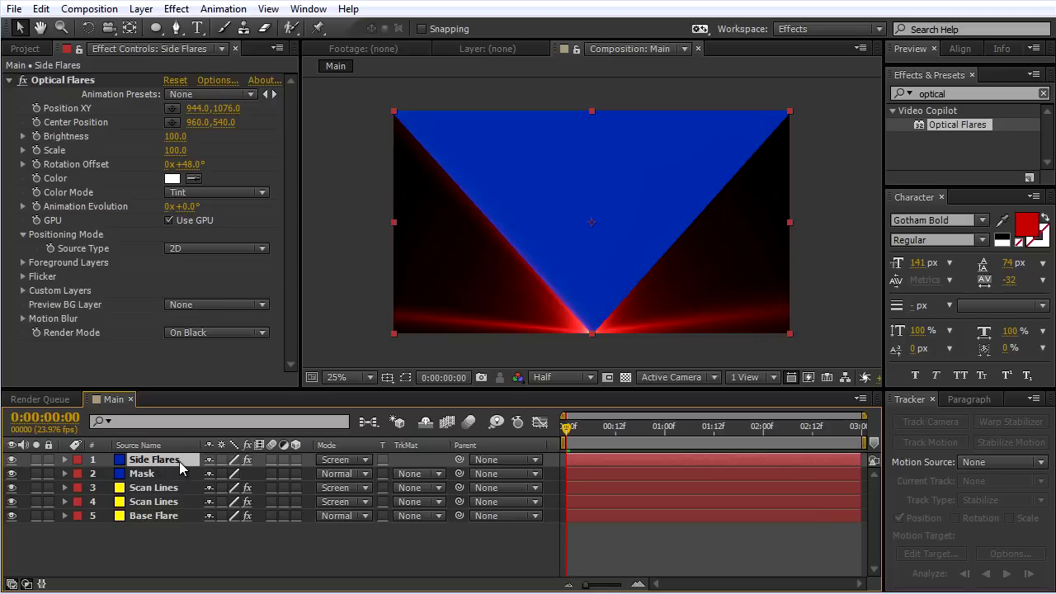
{"action": "key", "text": "ctrl+d"}
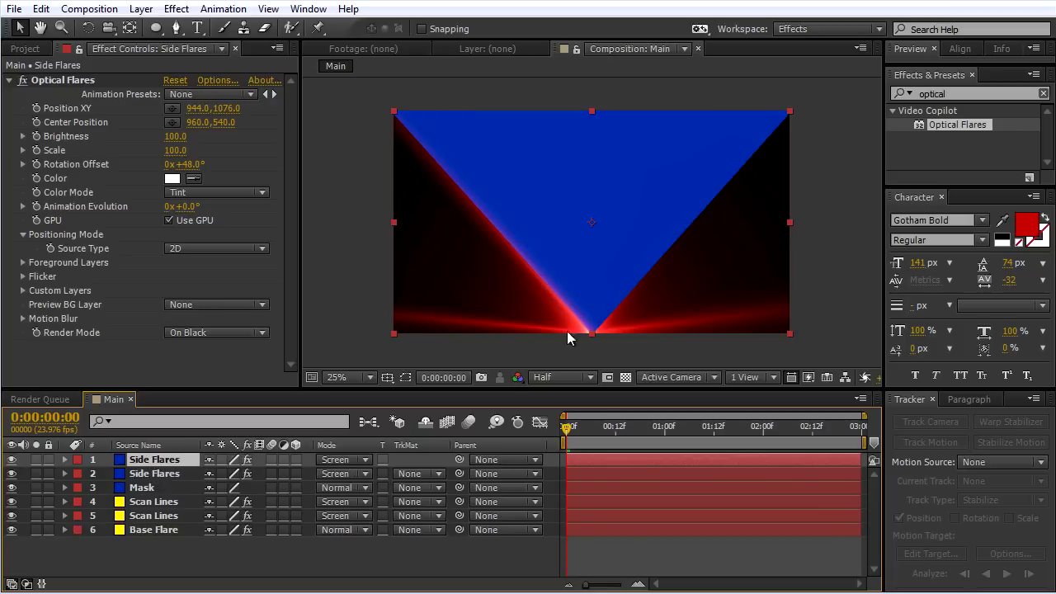
Step: Set the duplicated Side Flares rotation offset to -48° and align its streak with the triangle's right edge, at about 968, 1076
{"action": "left_click", "coordinate": [172, 108]}
{"action": "left_click", "coordinate": [592, 336]}
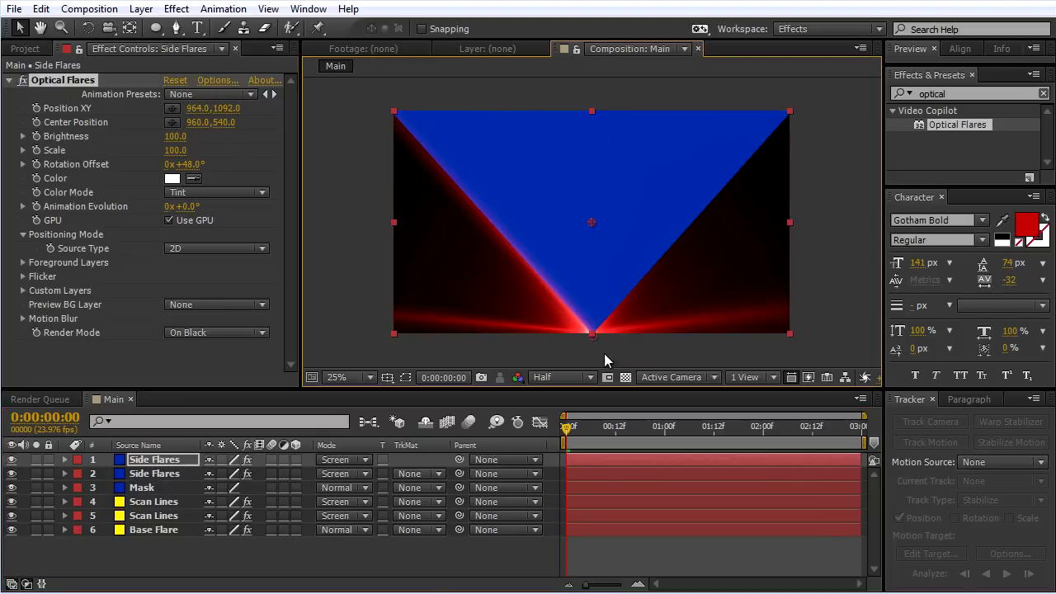
{"action": "left_click_drag", "start_coordinate": [591, 335], "coordinate": [656, 333]}
{"action": "left_click", "coordinate": [185, 164]}
{"action": "type", "text": "-48"}
{"action": "key", "text": "Return"}
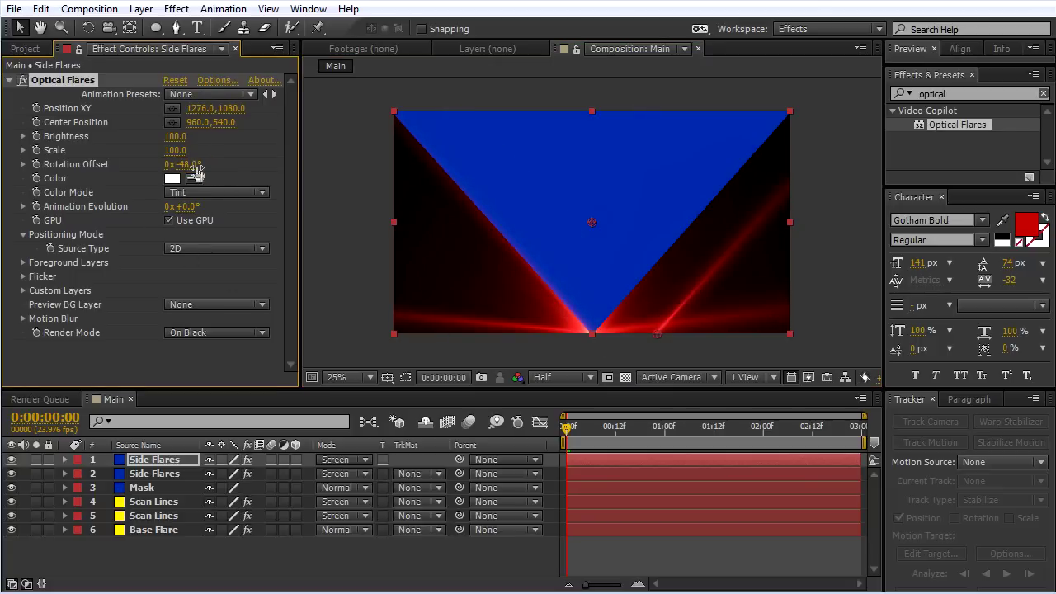
{"action": "left_click_drag", "start_coordinate": [657, 333], "coordinate": [593, 332]}
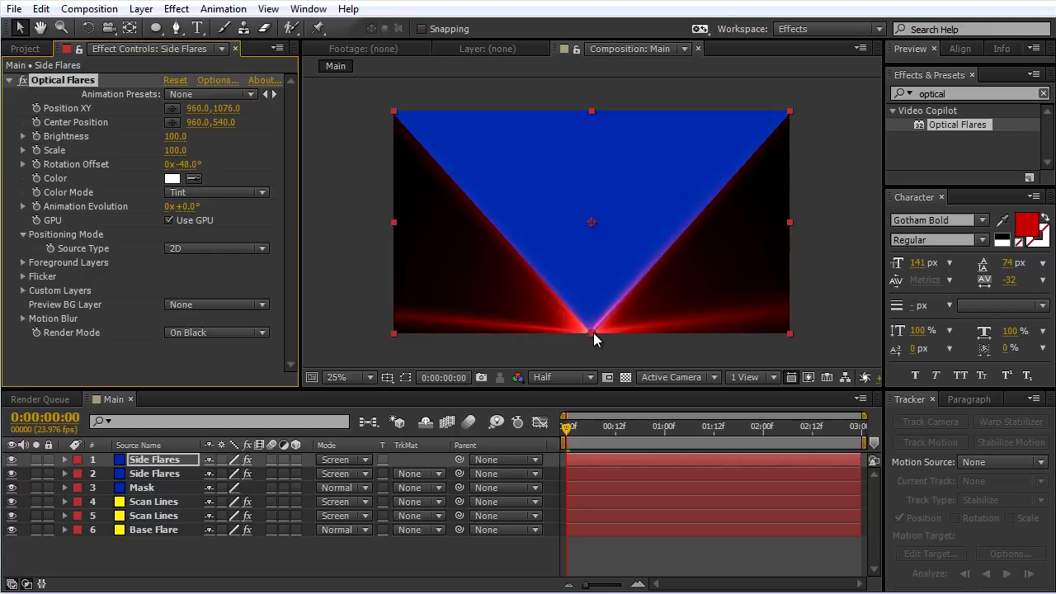
Step: Hide the Mask layer, check both Side Flares layers in isolation, and delete the Mask layer before showing all remaining layers again
{"action": "left_click", "coordinate": [142, 488]}
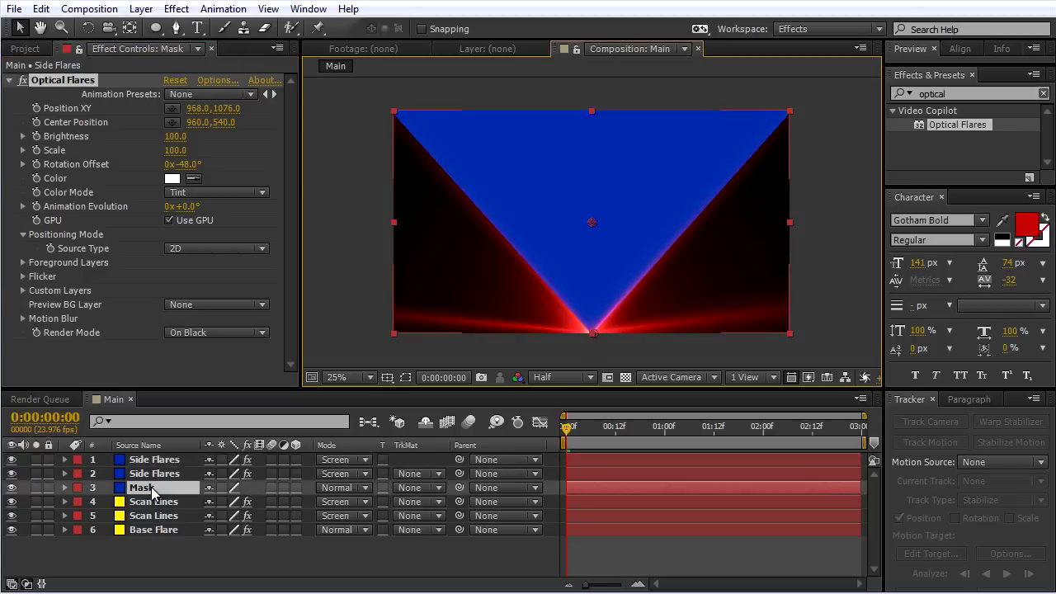
{"action": "left_click", "coordinate": [12, 488]}
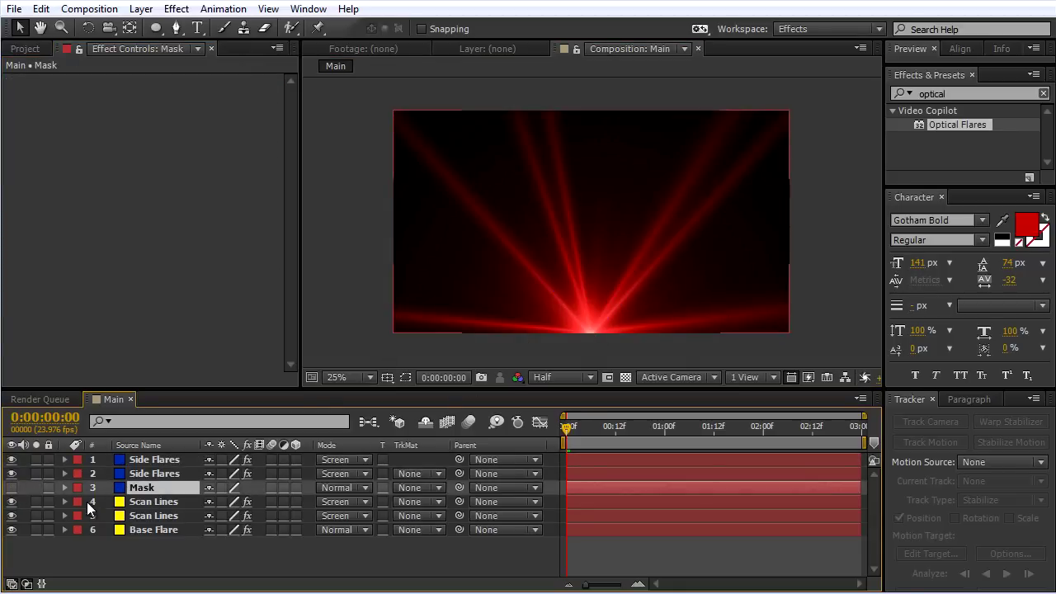
{"action": "left_click_drag", "start_coordinate": [37, 474], "coordinate": [38, 459]}
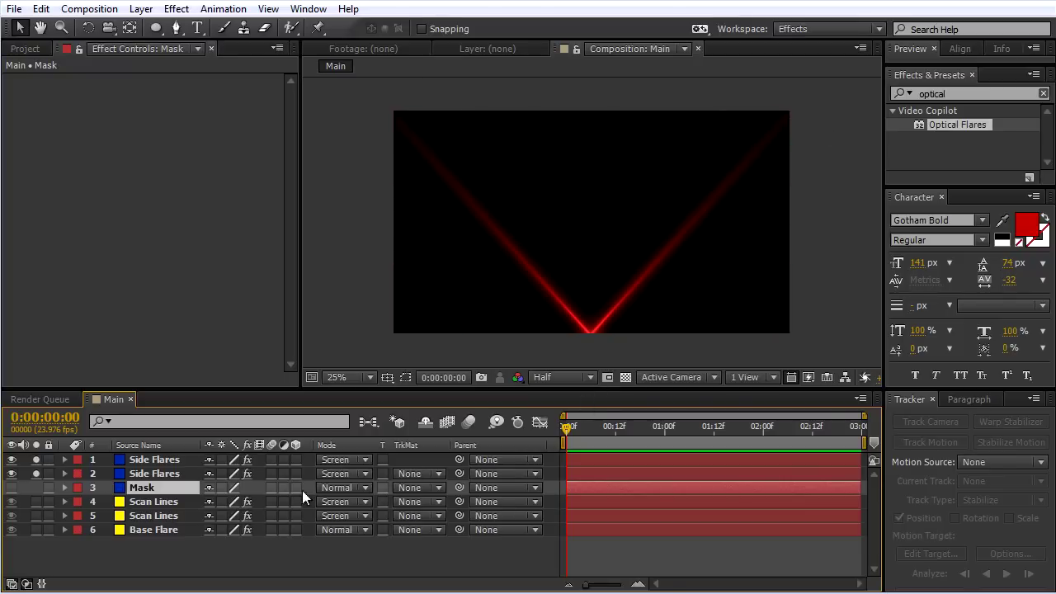
{"action": "key", "text": "Delete"}
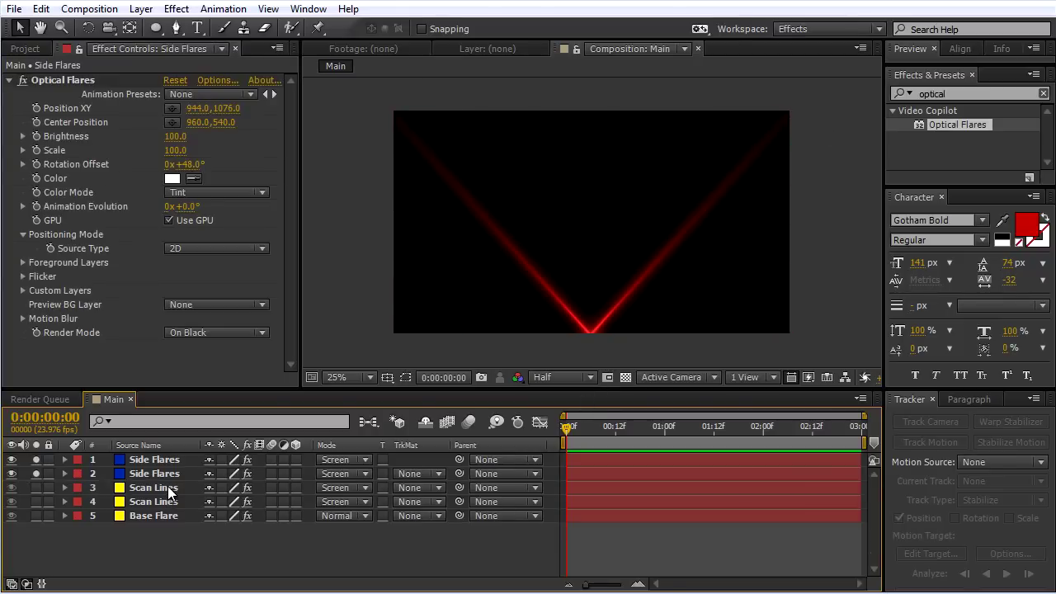
{"action": "left_click", "coordinate": [36, 460]}
{"action": "left_click", "coordinate": [36, 474]}
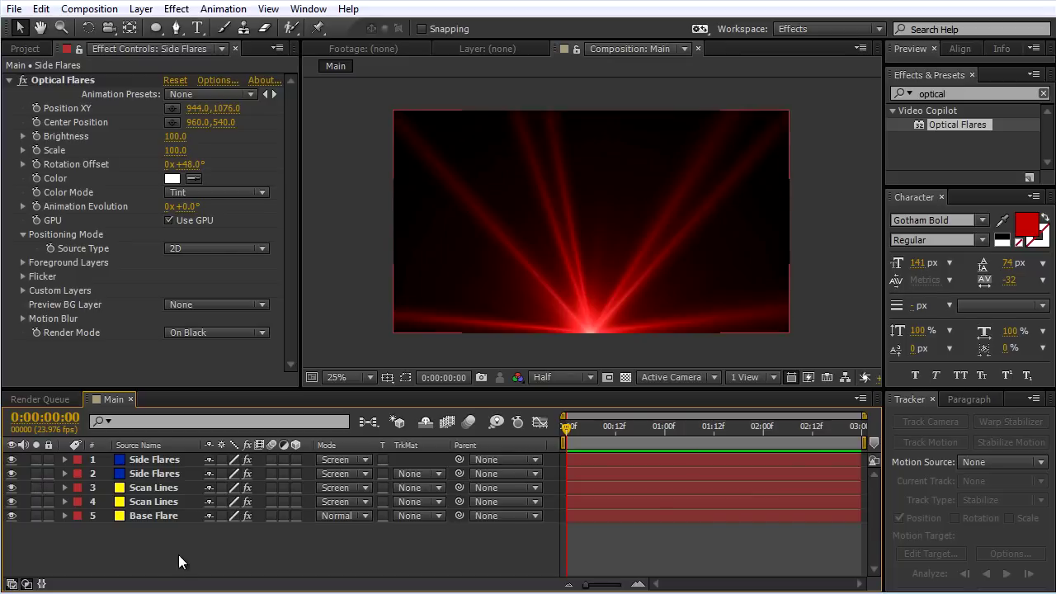
Step: Duplicate the uppermost Side Flares layer and rename the copy Top Flare
{"action": "left_click", "coordinate": [154, 459]}
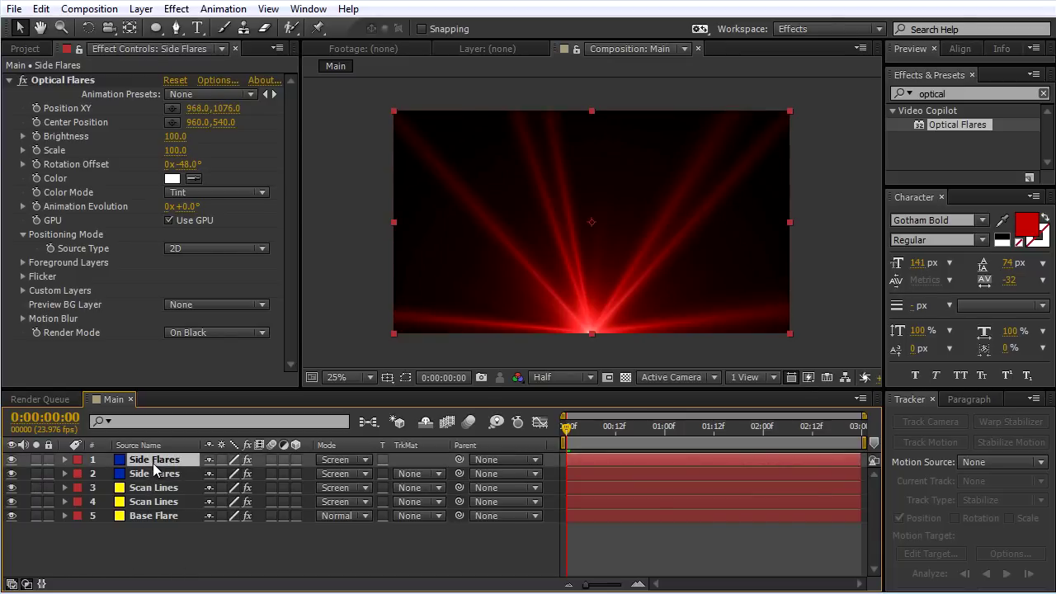
{"action": "key", "text": "ctrl+d"}
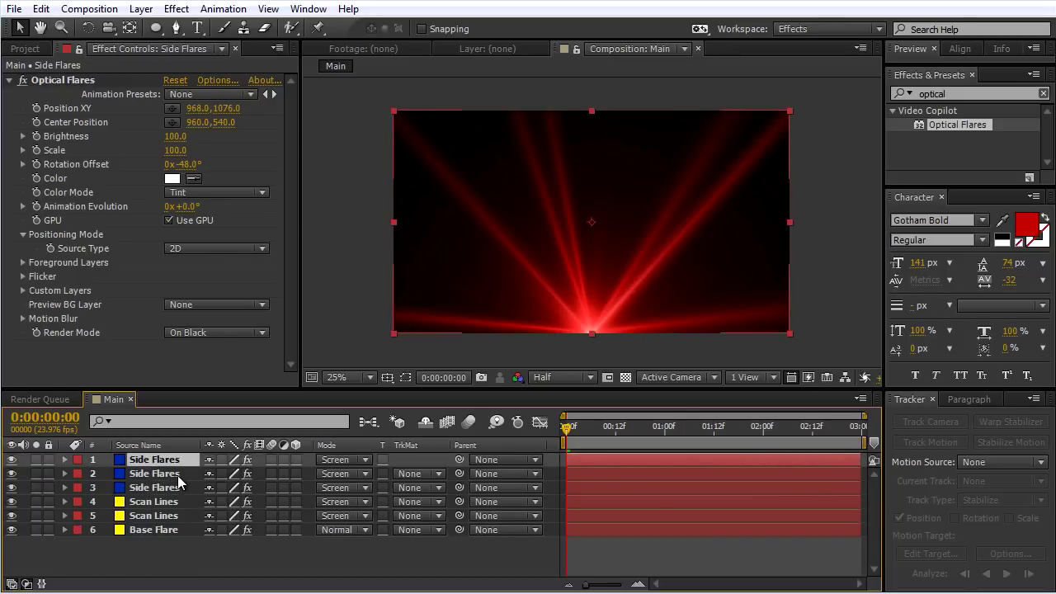
{"action": "key", "text": "Return"}
{"action": "type", "text": "Top Flare"}
{"action": "left_click", "coordinate": [268, 552]}
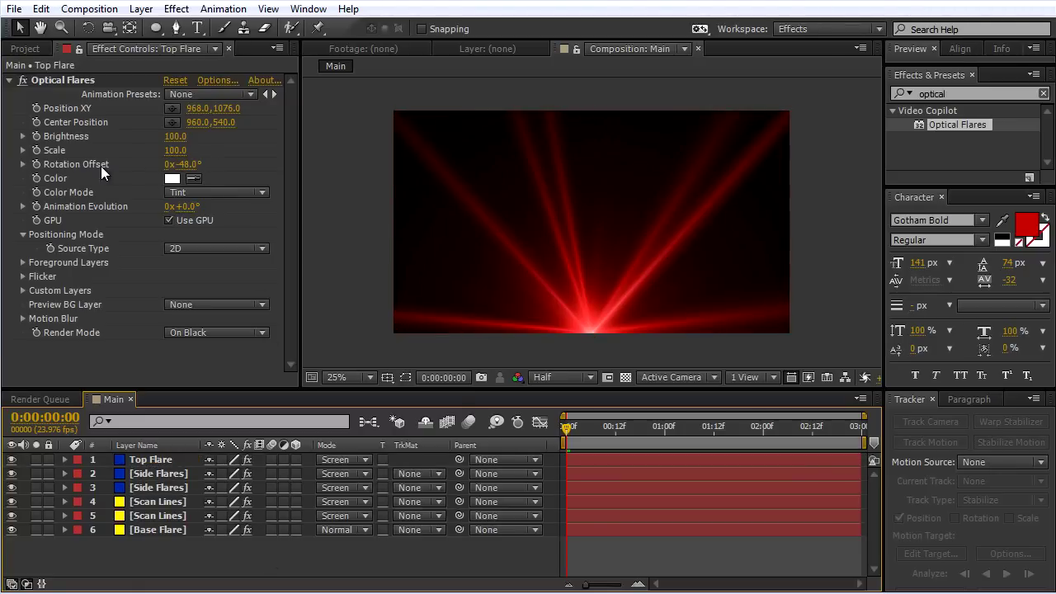
Step: Set the Top Flare rotation offset to 0° and move its flare to the frame's top centre, at about 952, 8
{"action": "left_click", "coordinate": [187, 164]}
{"action": "left_click", "coordinate": [147, 461]}
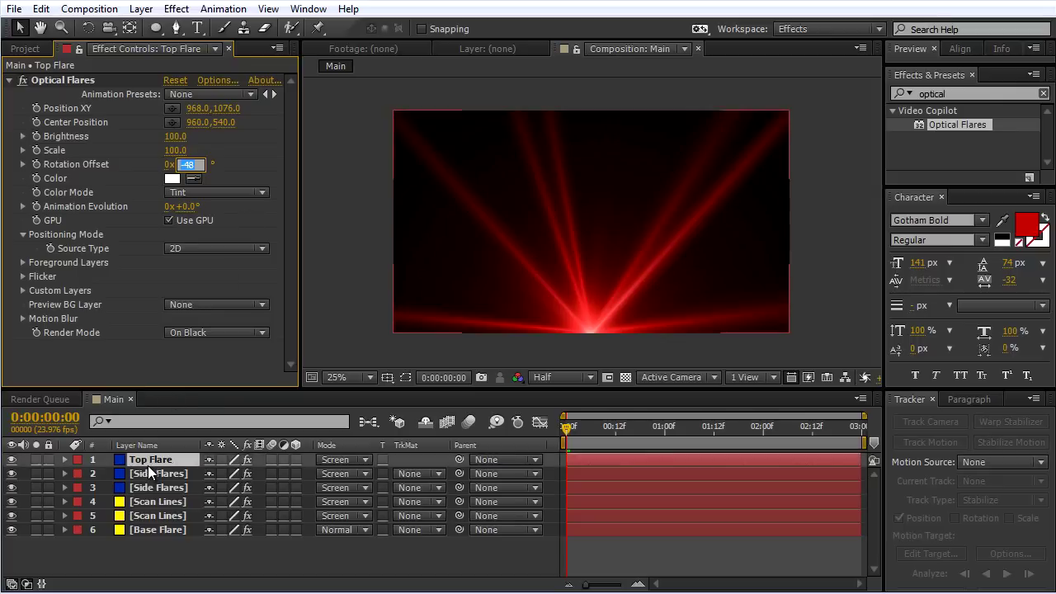
{"action": "left_click", "coordinate": [190, 164]}
{"action": "key", "text": "Return"}
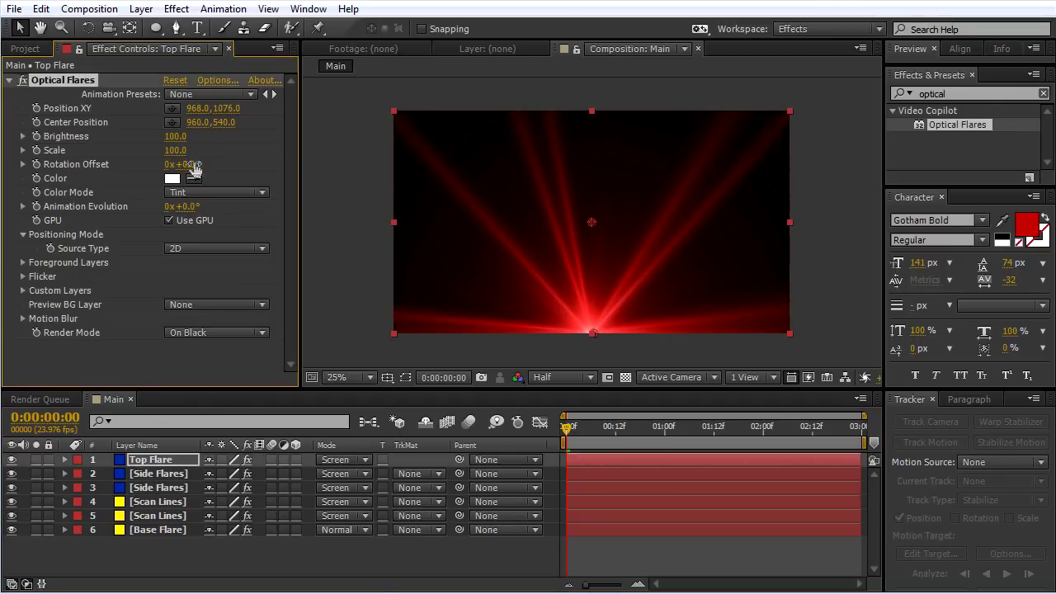
{"action": "left_click_drag", "start_coordinate": [595, 332], "coordinate": [592, 113]}
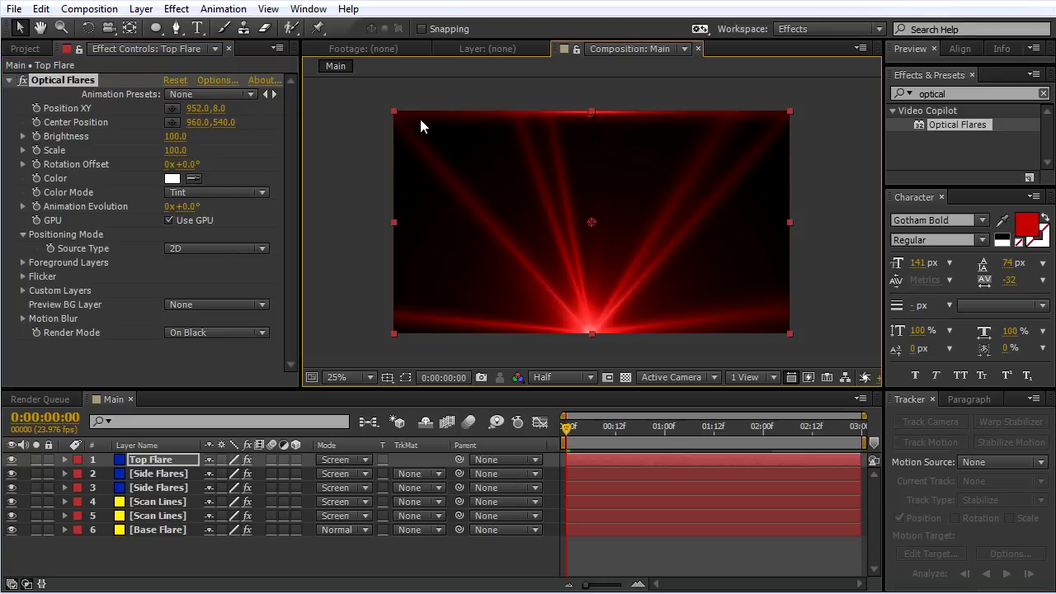
Step: Preview the scanning-light animation from frame 0 with the Top Flare in place
{"action": "left_click_drag", "start_coordinate": [569, 429], "coordinate": [509, 421]}
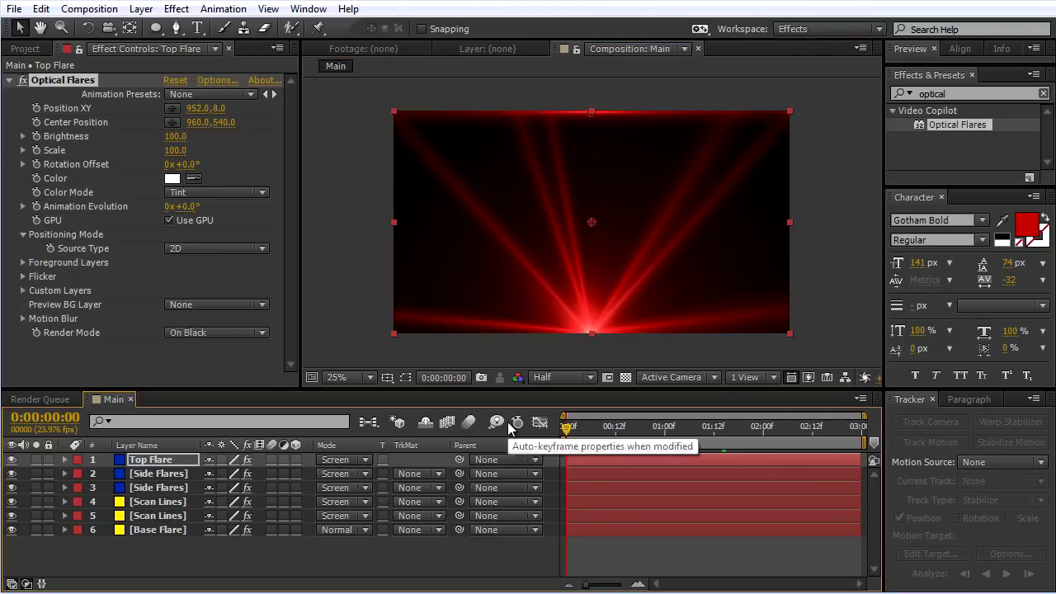
{"action": "key", "text": "space"}
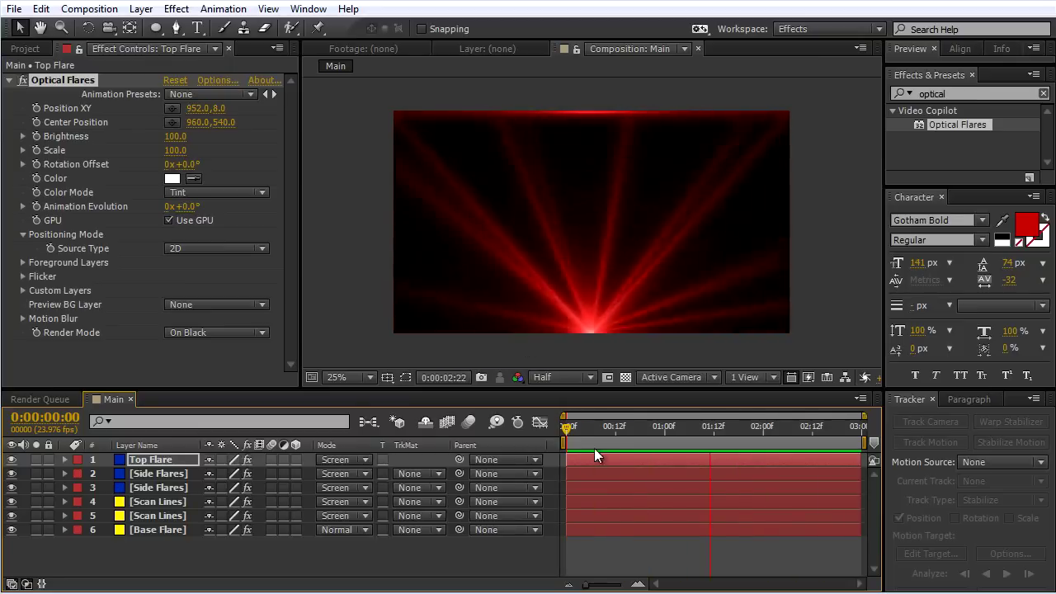
{"action": "key", "text": "space"}
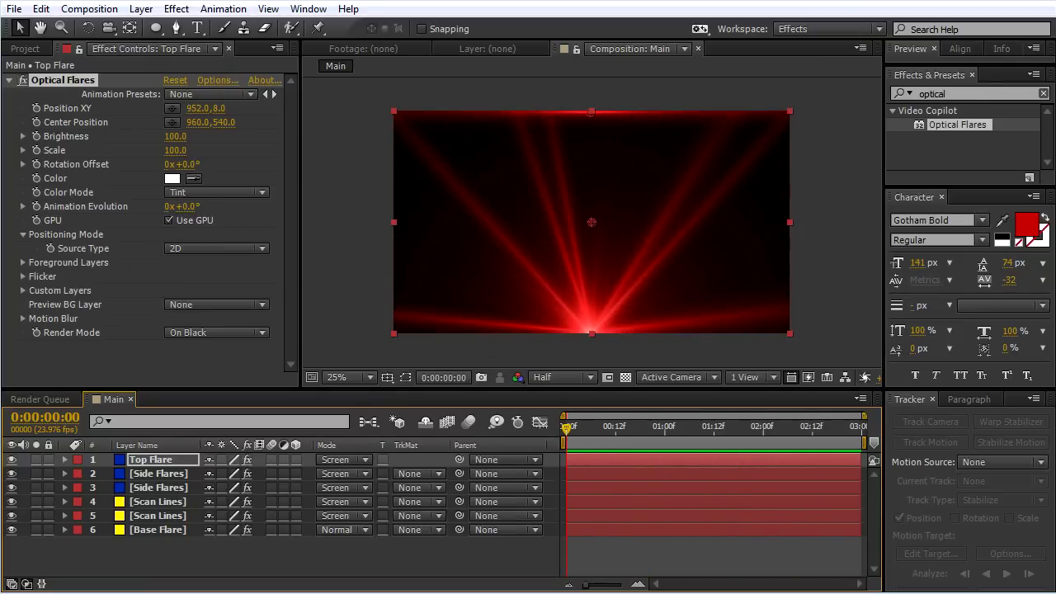
Step: Pre-compose all six flare and scan line layers into a new composition named Flare Base, moving all attributes into it
{"action": "left_click", "coordinate": [155, 464]}
{"action": "left_click", "coordinate": [151, 529], "text": "shift"}
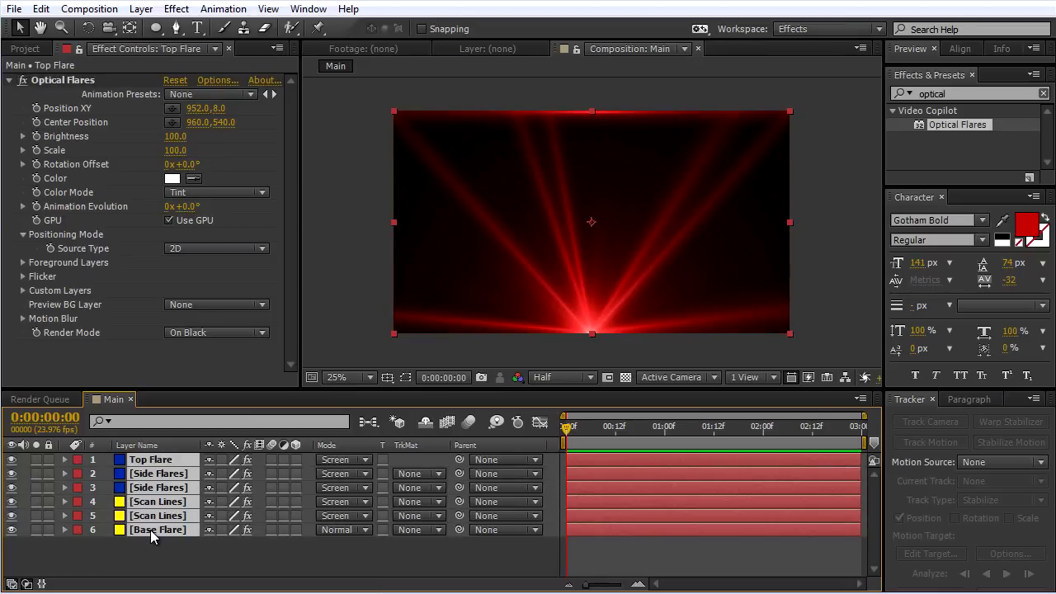
{"action": "left_click", "coordinate": [141, 9]}
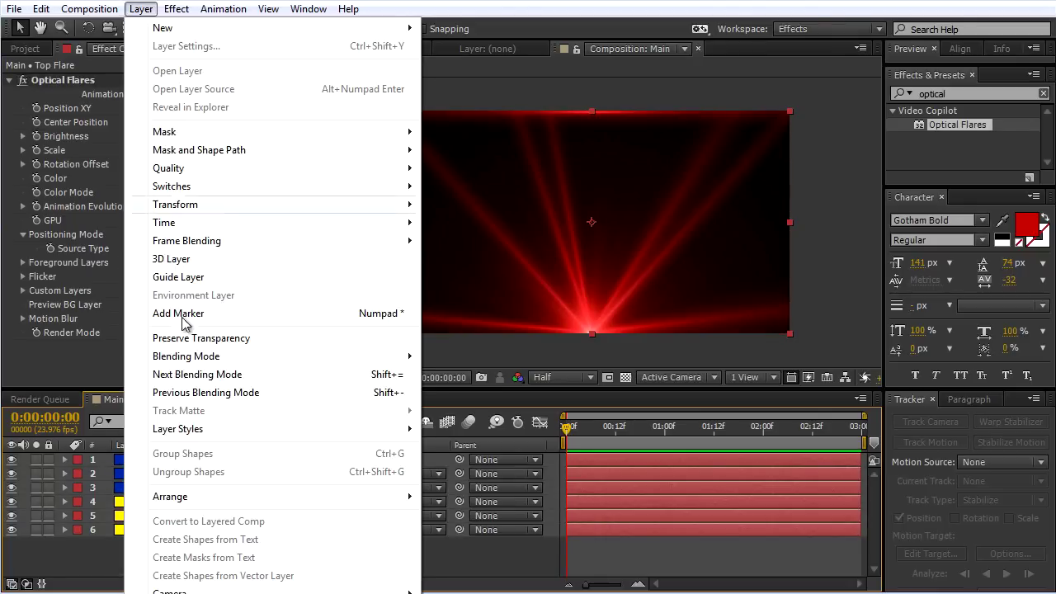
{"action": "left_click", "coordinate": [189, 593]}
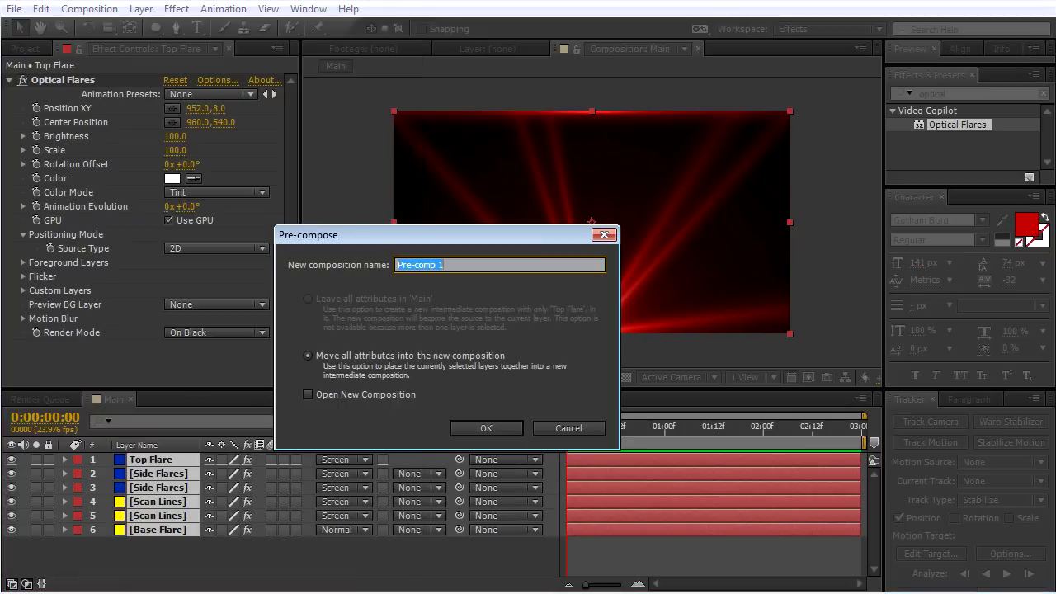
{"action": "type", "text": "Flare Base"}
{"action": "left_click", "coordinate": [497, 428]}
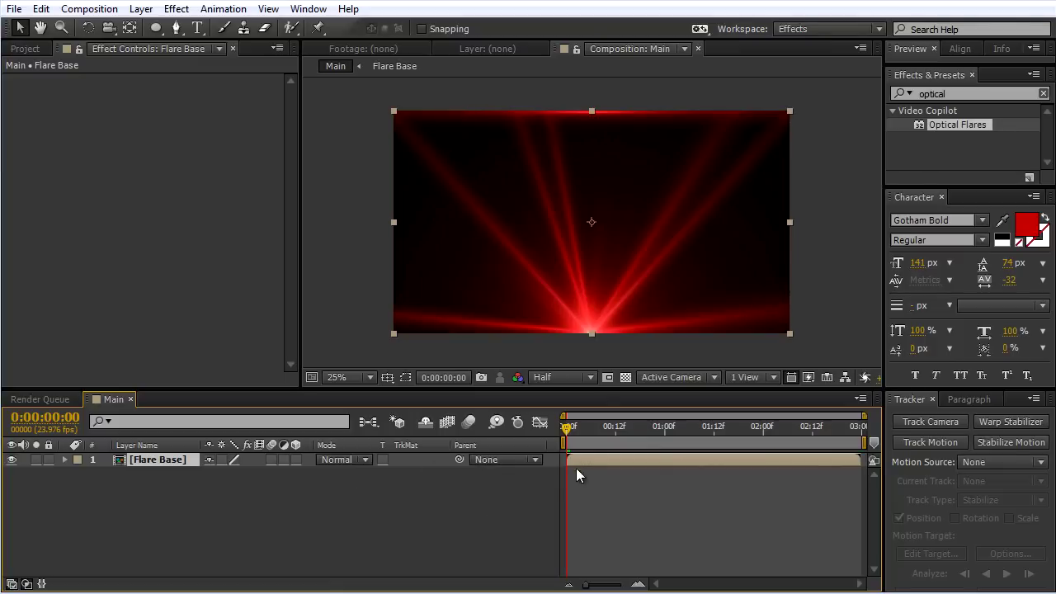
Step: At frame 4, draw a triangular mask on Flare Base from the frame's bottom centre to just outside both upper corners
{"action": "mouse_move", "coordinate": [566, 430]}
{"action": "left_mouse_down"}
{"action": "mouse_move", "coordinate": [769, 459]}
{"action": "mouse_move", "coordinate": [554, 447]}
{"action": "mouse_move", "coordinate": [589, 437]}
{"action": "mouse_move", "coordinate": [556, 438]}
{"action": "left_mouse_up"}
{"action": "key", "text": "Page_Down"}
{"action": "key", "text": "Page_Down"}
{"action": "key", "text": "Page_Down"}
{"action": "key", "text": "Page_Down"}
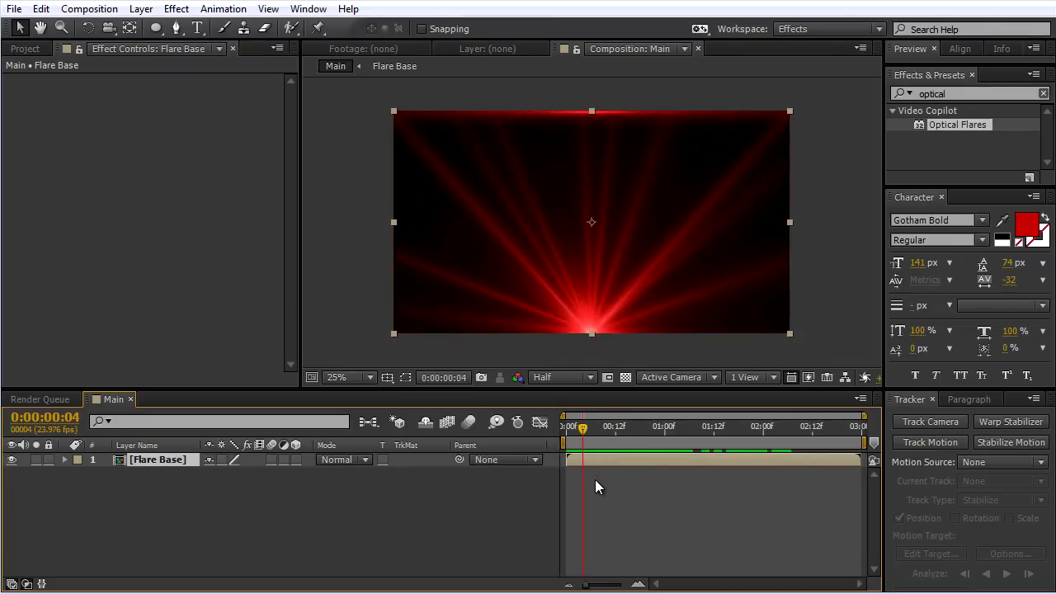
{"action": "left_click", "coordinate": [176, 28]}
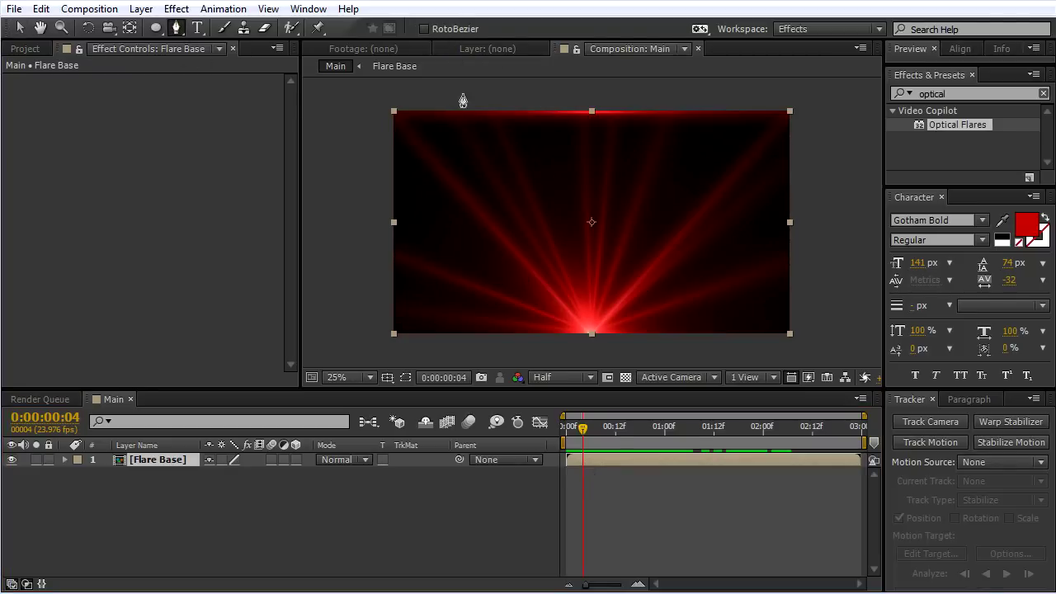
{"action": "scroll", "coordinate": [634, 328], "scroll_direction": "up", "scroll_amount": 2}
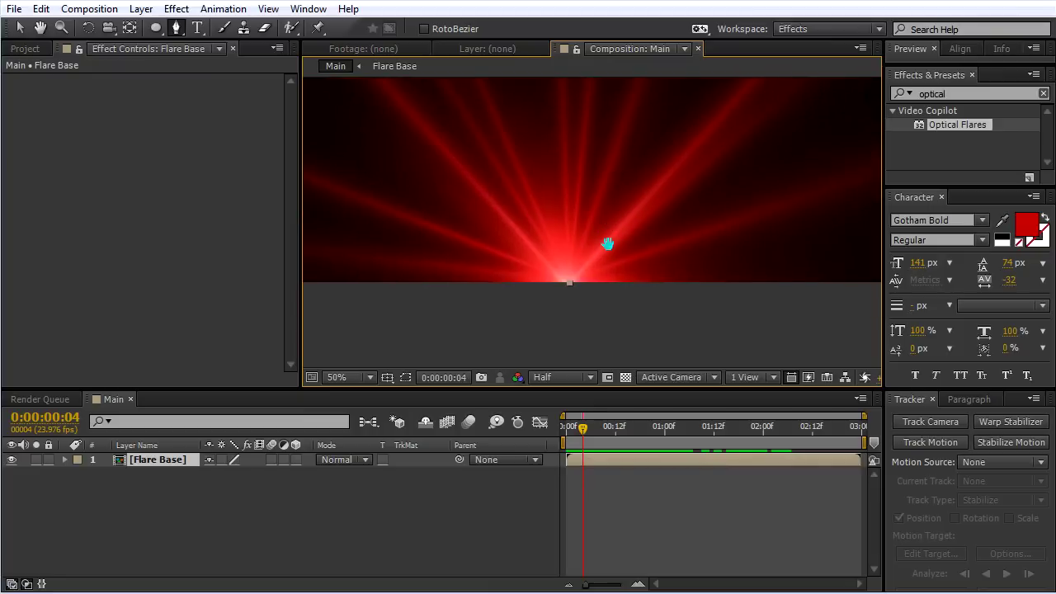
{"action": "left_click", "coordinate": [571, 277]}
{"action": "left_click_drag", "start_coordinate": [699, 143], "coordinate": [620, 328]}
{"action": "scroll", "coordinate": [665, 233], "scroll_direction": "down", "scroll_amount": 2}
{"action": "left_click", "coordinate": [745, 116]}
{"action": "left_click_drag", "start_coordinate": [488, 131], "coordinate": [645, 146]}
{"action": "left_click", "coordinate": [494, 134]}
{"action": "left_click_drag", "start_coordinate": [691, 241], "coordinate": [612, 211]}
{"action": "left_click", "coordinate": [580, 270]}
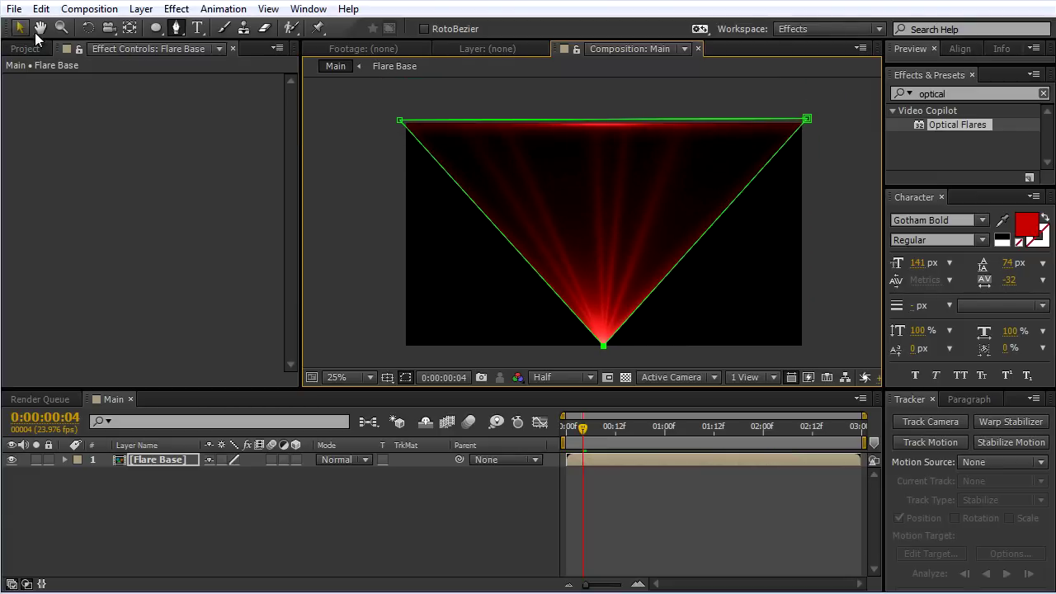
{"action": "left_click_drag", "start_coordinate": [399, 121], "coordinate": [399, 118]}
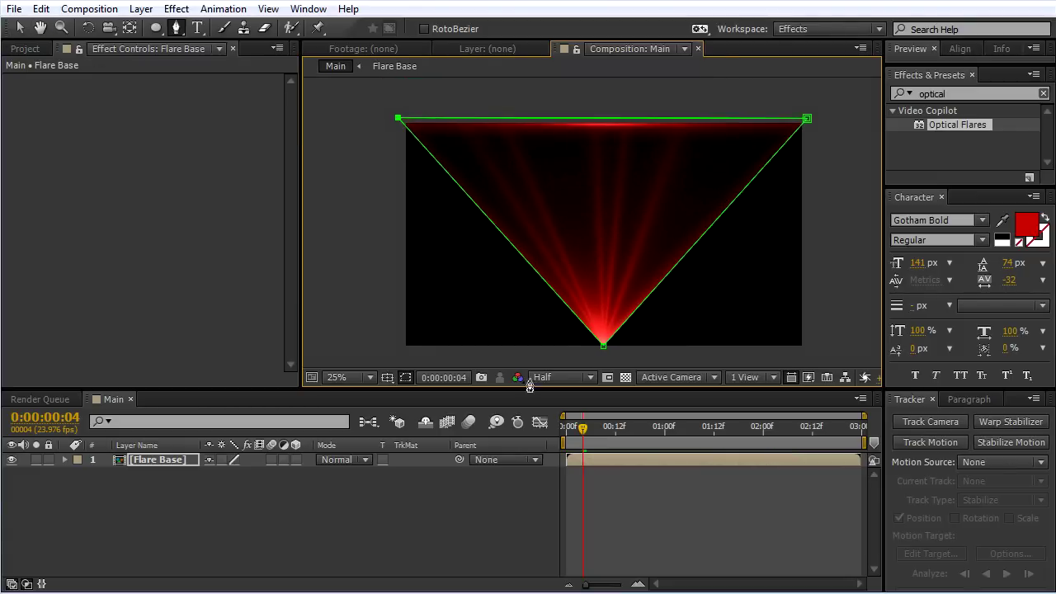
Step: Show the Flare Base mask properties and set a Mask Path keyframe at frame 4
{"action": "left_click", "coordinate": [403, 379]}
{"action": "left_click", "coordinate": [404, 379]}
{"action": "left_click", "coordinate": [403, 379]}
{"action": "left_click", "coordinate": [404, 379]}
{"action": "left_click", "coordinate": [163, 460]}
{"action": "key", "text": "m"}
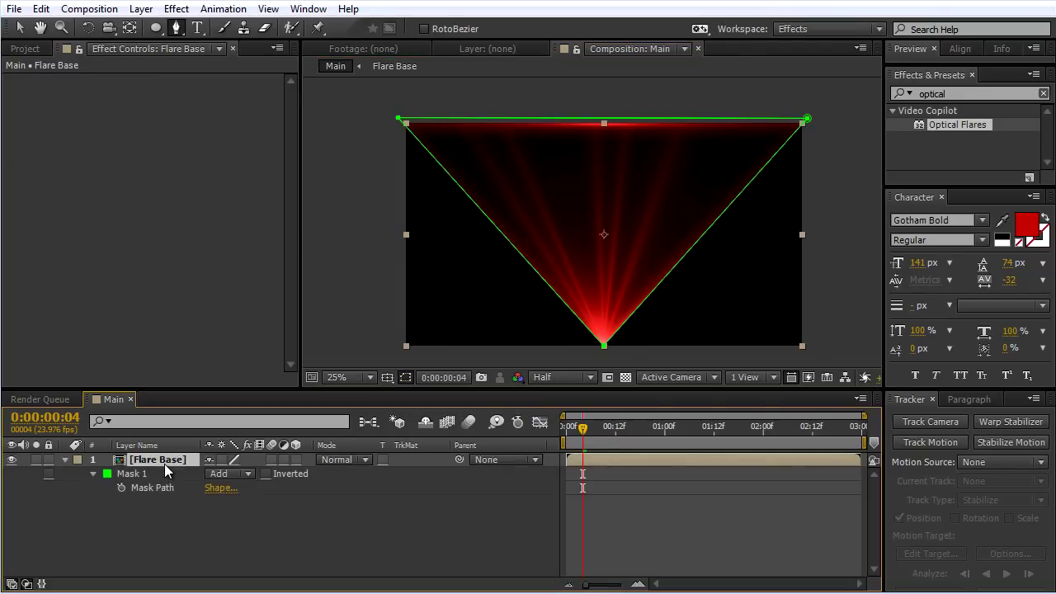
{"action": "left_click", "coordinate": [121, 488]}
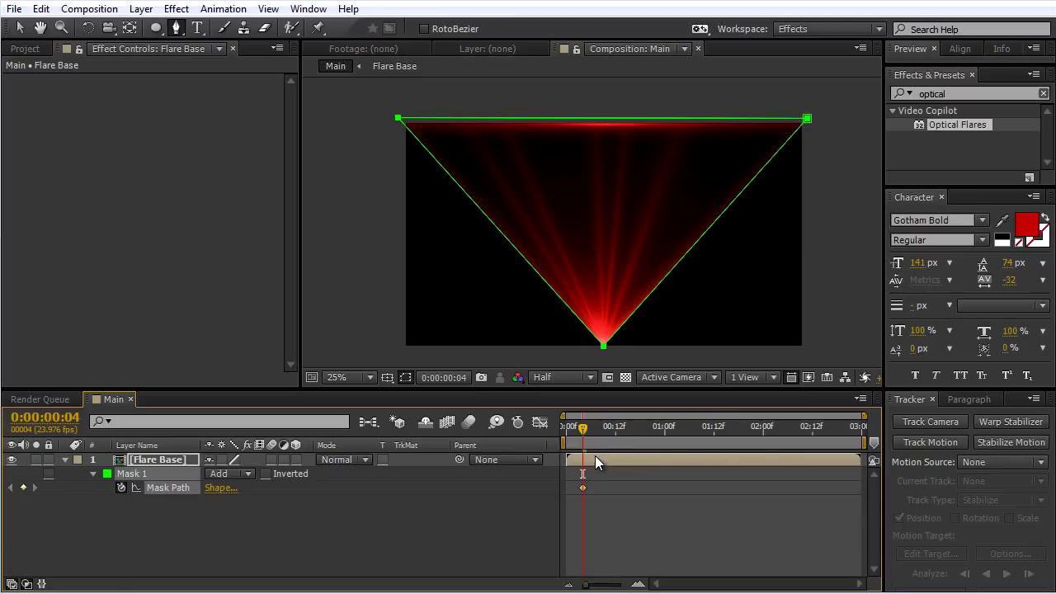
Step: Go to frame 0, show the rulers, and place a vertical guide through the mask's bottom point
{"action": "left_click_drag", "start_coordinate": [584, 435], "coordinate": [567, 428]}
{"action": "left_click", "coordinate": [389, 378]}
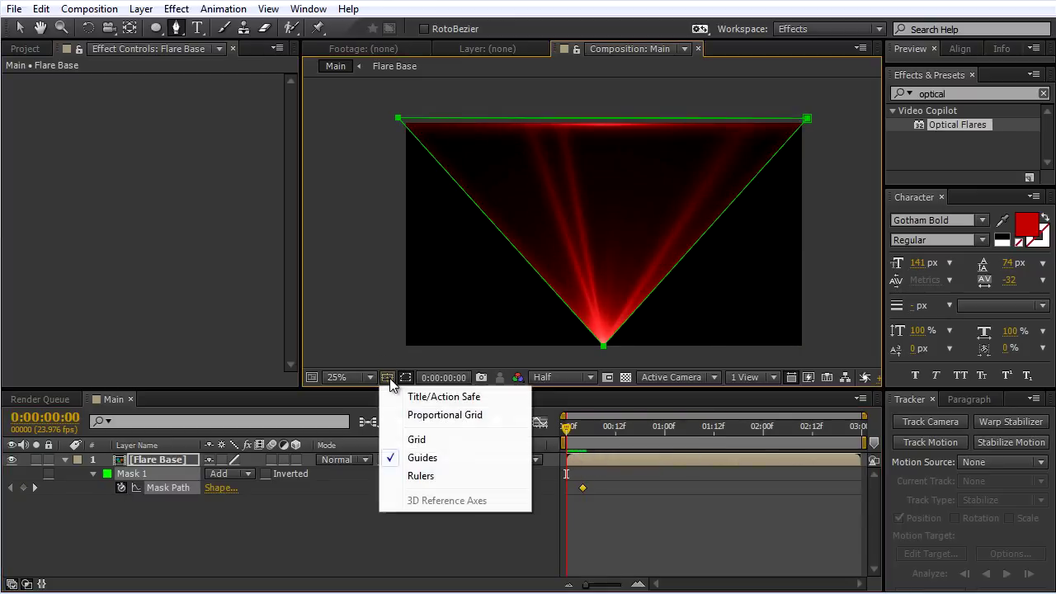
{"action": "left_click", "coordinate": [432, 478]}
{"action": "left_click", "coordinate": [20, 27]}
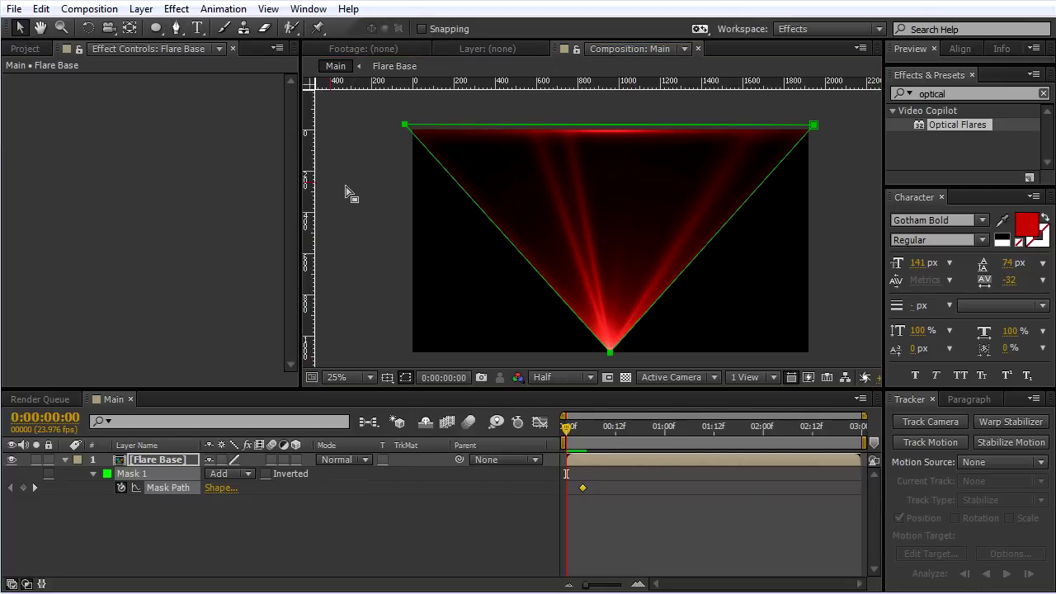
{"action": "left_click_drag", "start_coordinate": [313, 198], "coordinate": [611, 274]}
{"action": "scroll", "coordinate": [620, 257], "scroll_direction": "up", "scroll_amount": 3}
{"action": "scroll", "coordinate": [621, 258], "scroll_direction": "down", "scroll_amount": 3}
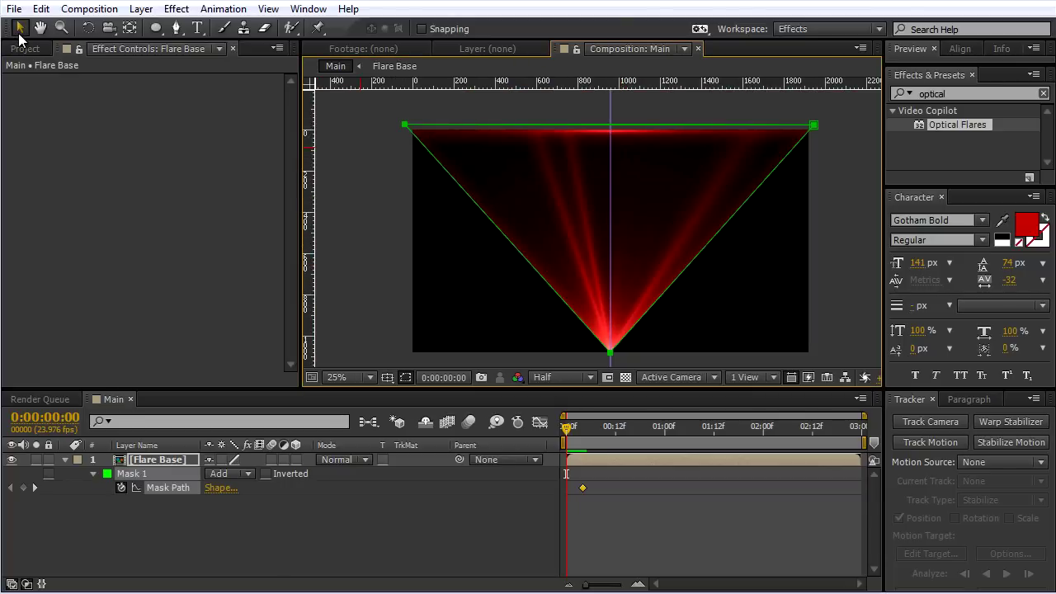
Step: Collapse the mask at frame 0 by moving both of its upper corner points onto the vertical centre guide
{"action": "left_click", "coordinate": [487, 167]}
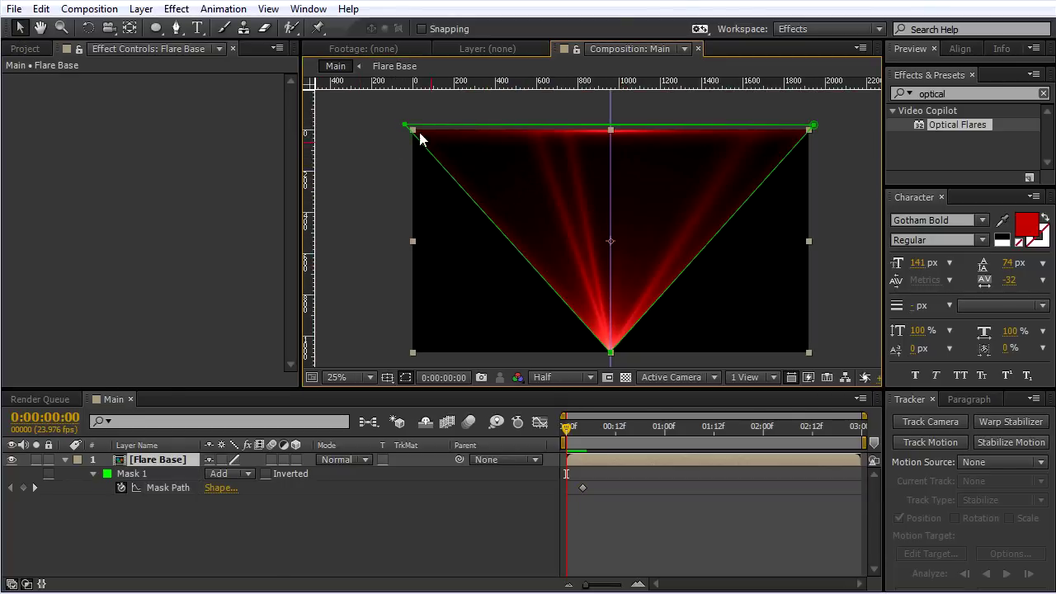
{"action": "left_click_drag", "start_coordinate": [406, 128], "coordinate": [610, 129]}
{"action": "left_click_drag", "start_coordinate": [812, 126], "coordinate": [609, 123]}
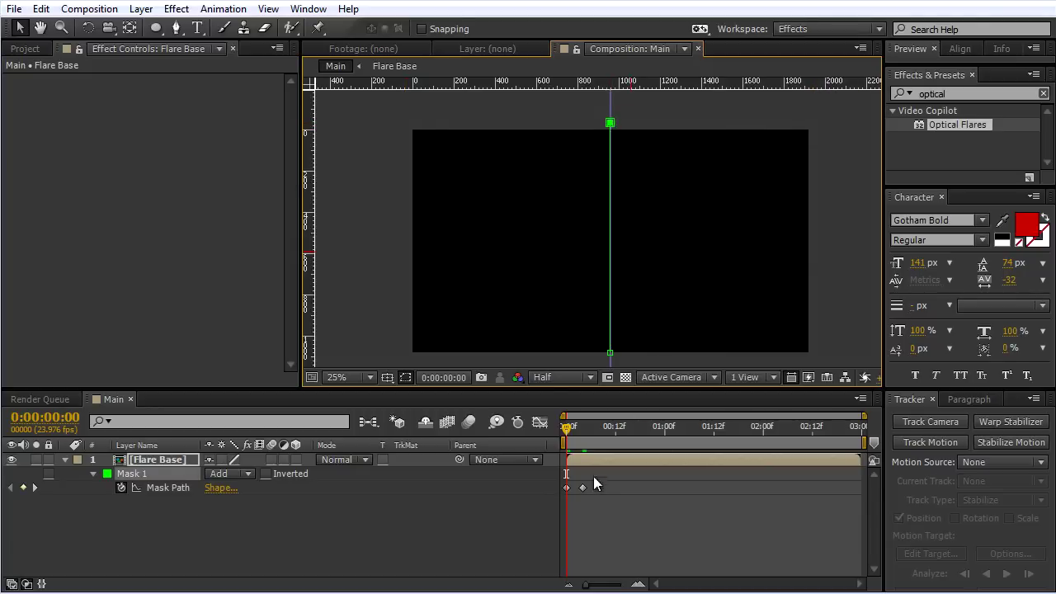
Step: Hide the rulers and guides, and scrub through the first 13 frames to check the mask's opening animation
{"action": "left_click", "coordinate": [583, 504]}
{"action": "left_click", "coordinate": [387, 377]}
{"action": "left_click", "coordinate": [424, 475]}
{"action": "left_click", "coordinate": [387, 377]}
{"action": "left_click", "coordinate": [423, 457]}
{"action": "mouse_move", "coordinate": [574, 428]}
{"action": "left_mouse_down"}
{"action": "mouse_move", "coordinate": [596, 426]}
{"action": "mouse_move", "coordinate": [553, 428]}
{"action": "mouse_move", "coordinate": [616, 425]}
{"action": "mouse_move", "coordinate": [575, 436]}
{"action": "left_mouse_up"}
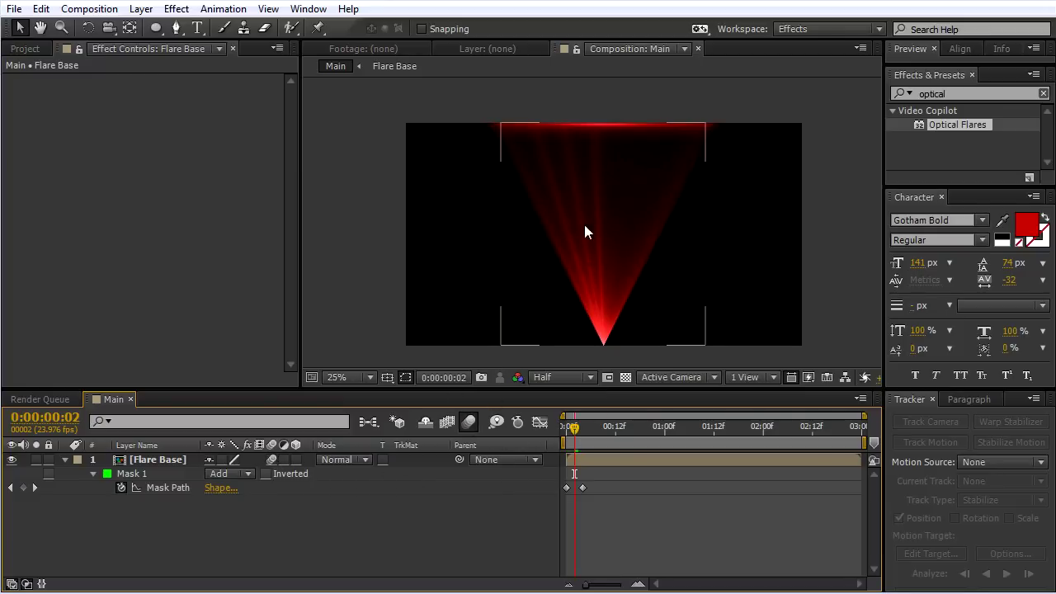
{"action": "left_click_drag", "start_coordinate": [585, 424], "coordinate": [620, 427]}
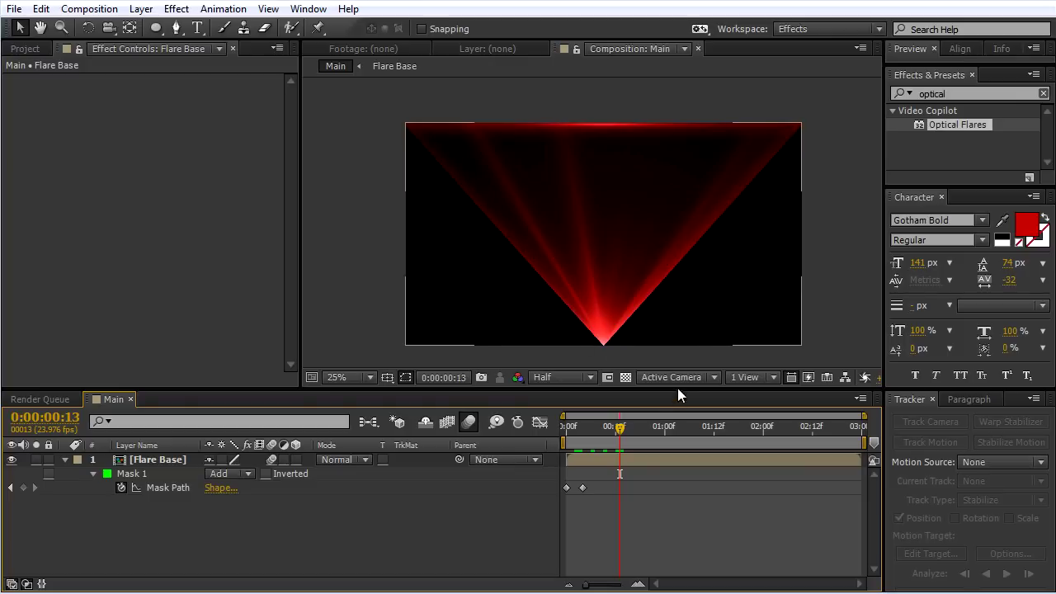
Step: Play a preview of the mask opening animation from frame 0, and scrub on to 0:00:02:15
{"action": "left_click_drag", "start_coordinate": [609, 430], "coordinate": [565, 432]}
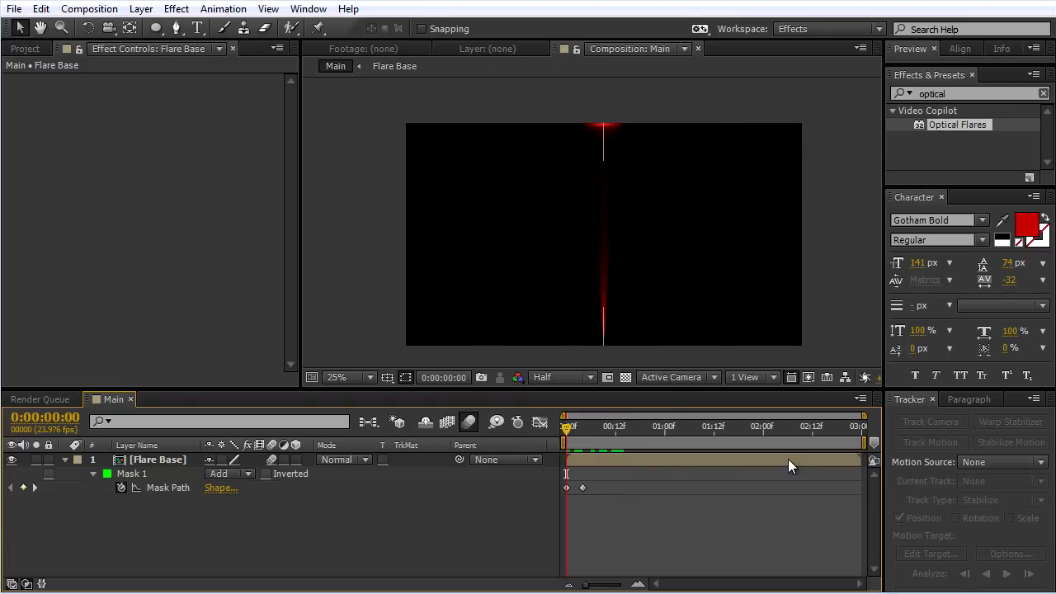
{"action": "key", "text": "KP_0"}
{"action": "left_click_drag", "start_coordinate": [739, 428], "coordinate": [825, 431]}
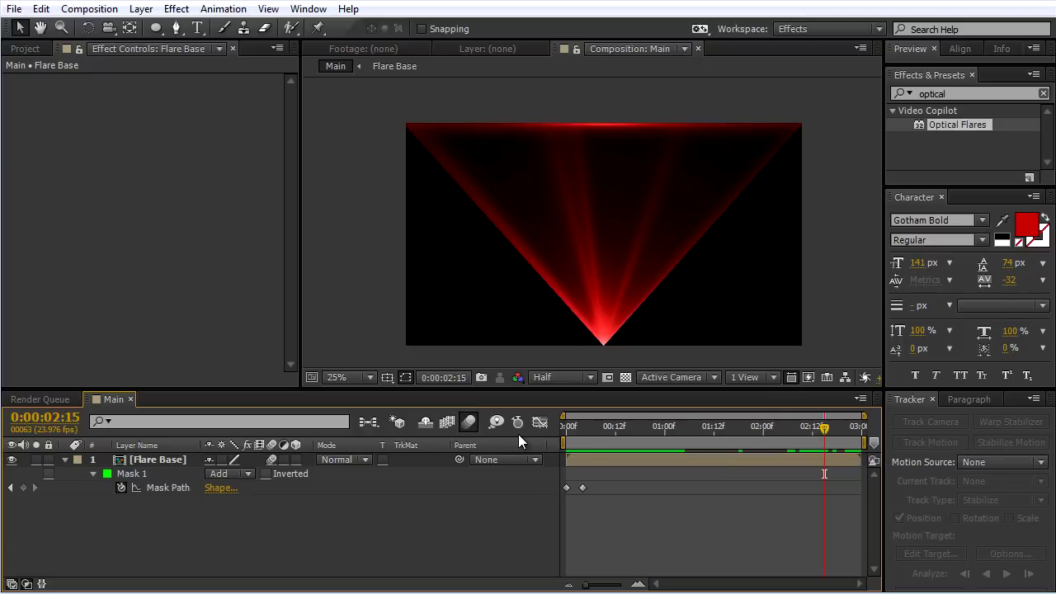
Step: Pre-compose the Flare Base layer as Flare Laser, moving all attributes into the new composition
{"action": "left_click", "coordinate": [176, 460]}
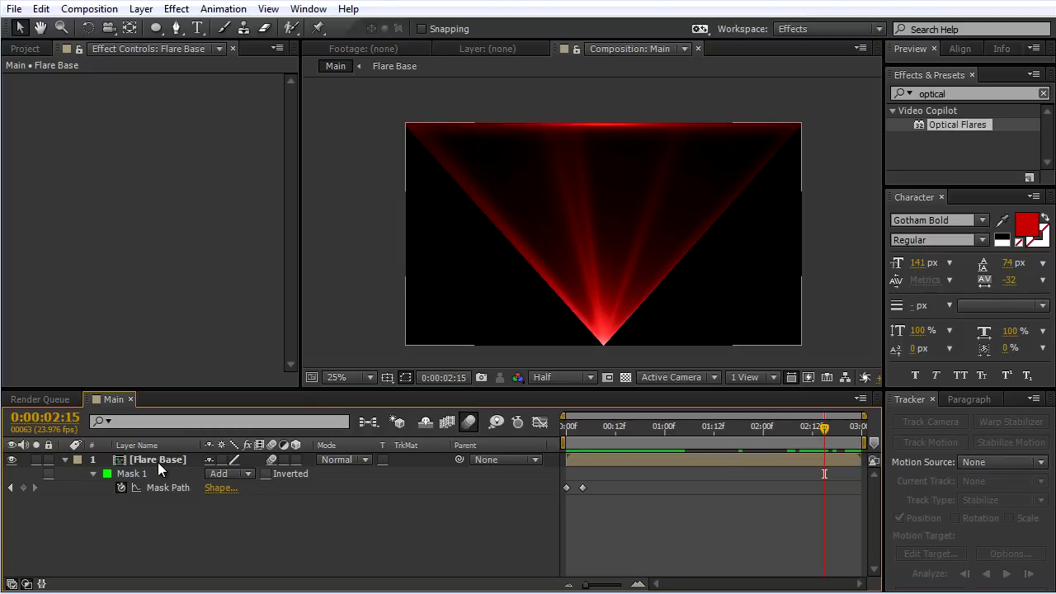
{"action": "left_click", "coordinate": [158, 461]}
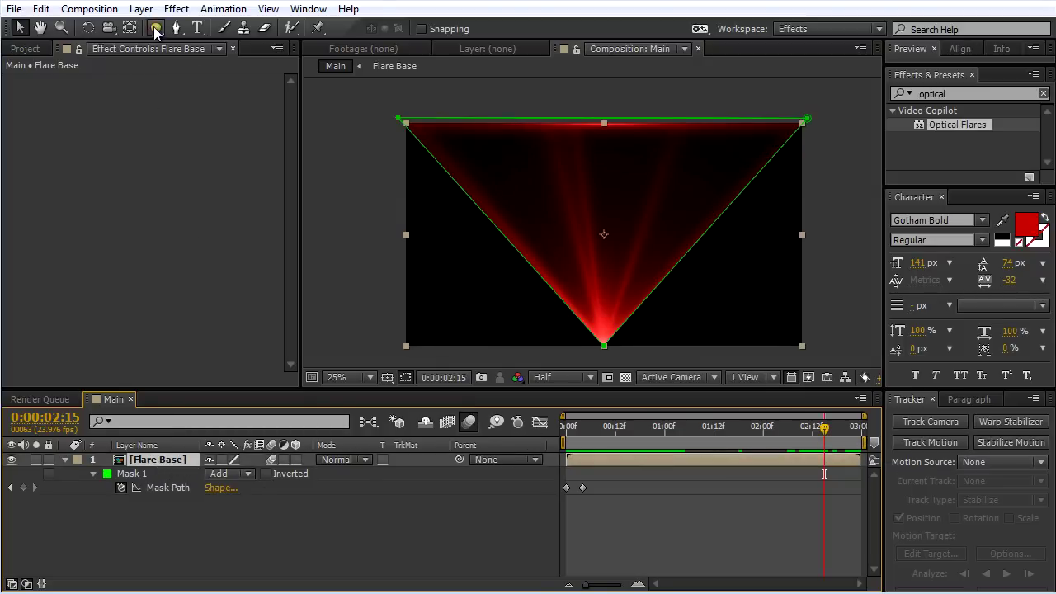
{"action": "left_click", "coordinate": [141, 9]}
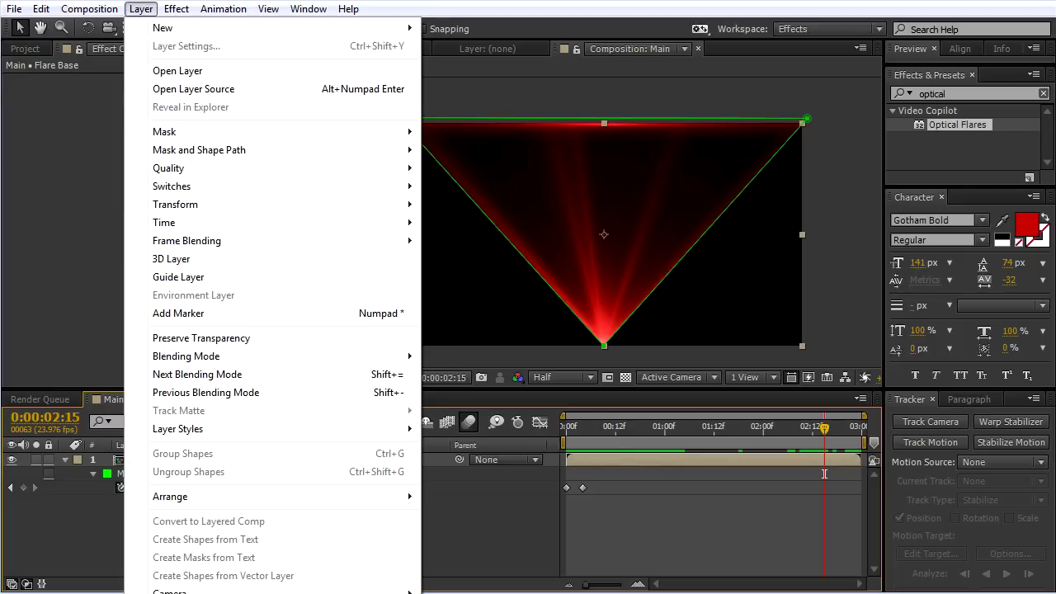
{"action": "key", "text": "ctrl+shift+c"}
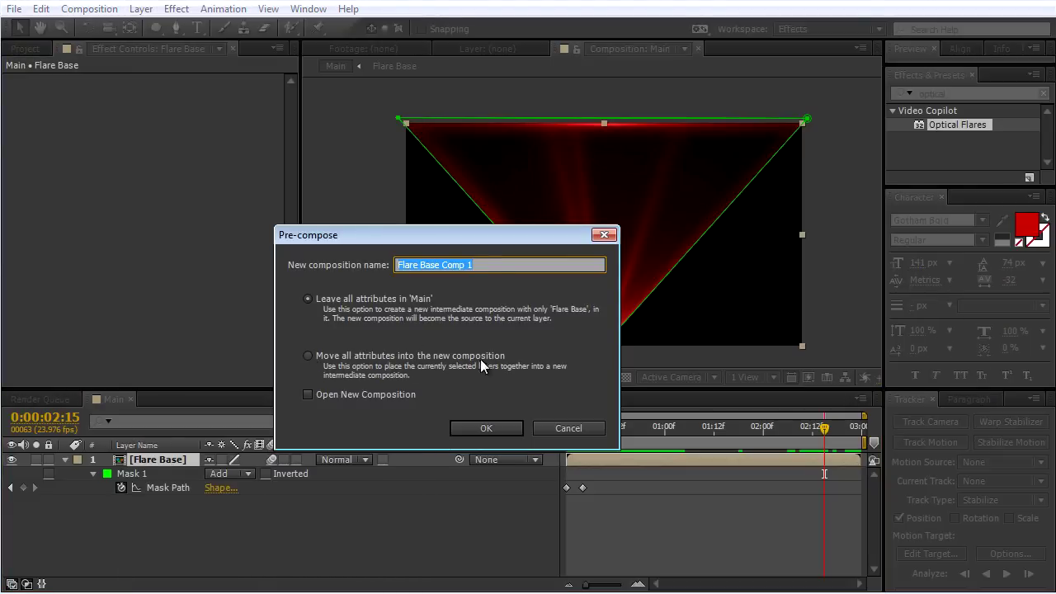
{"action": "left_click", "coordinate": [309, 356]}
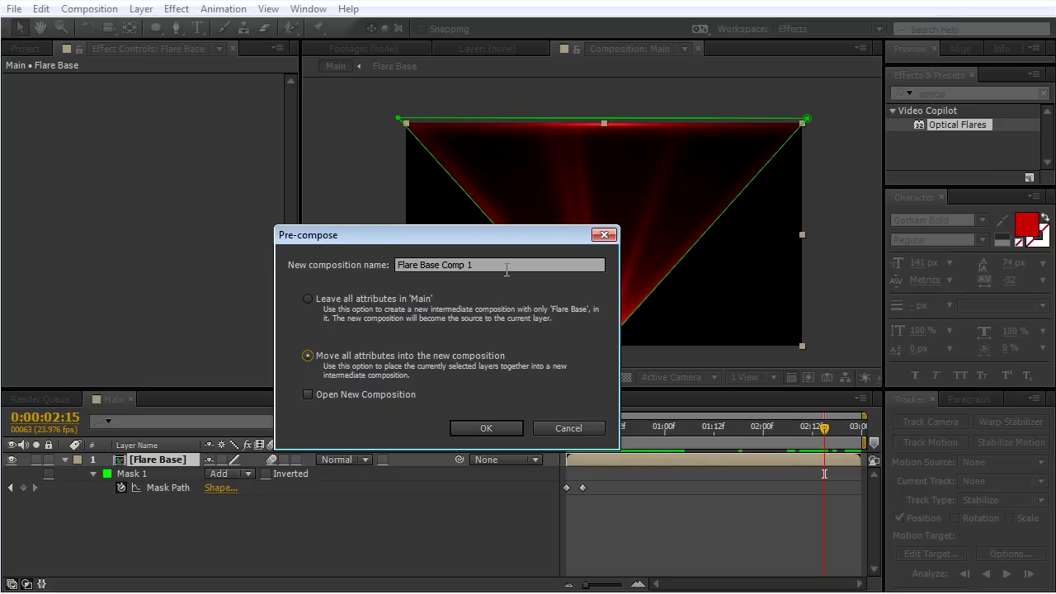
{"action": "left_click_drag", "start_coordinate": [507, 268], "coordinate": [377, 264]}
{"action": "type", "text": "Fla"}
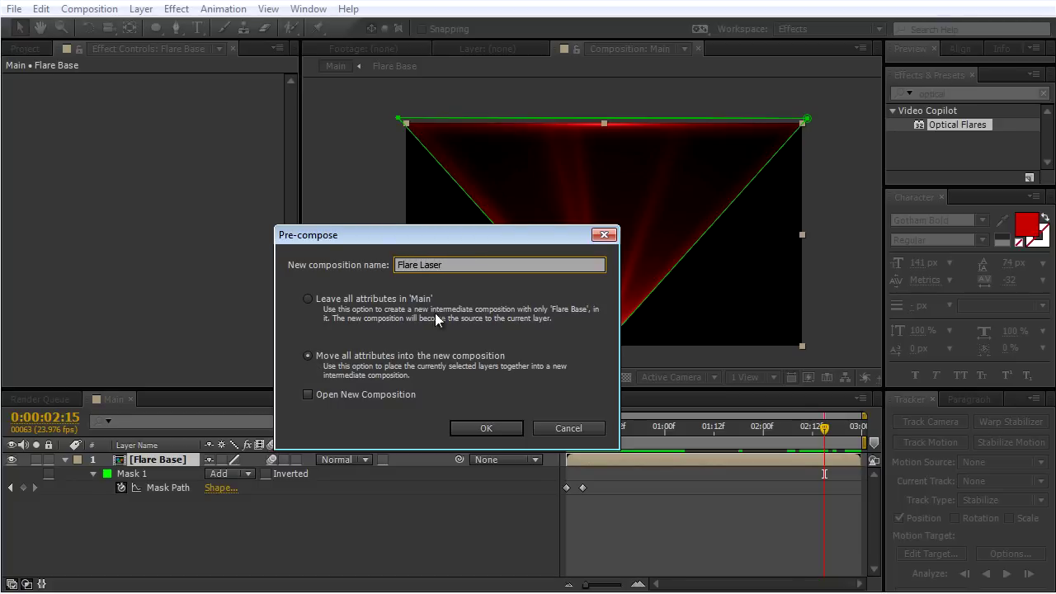
{"action": "left_click", "coordinate": [492, 428]}
Step: At frame 10, move the Flare Laser layer's anchor point onto the bottom tip of the light triangle
{"action": "left_click", "coordinate": [606, 428]}
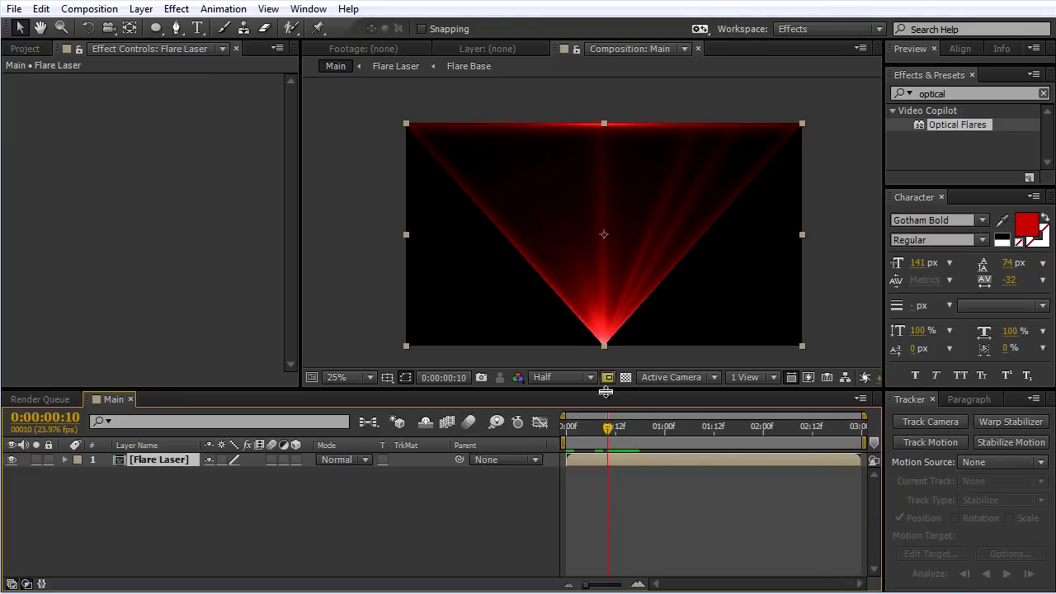
{"action": "mouse_move", "coordinate": [606, 431]}
{"action": "left_mouse_down"}
{"action": "mouse_move", "coordinate": [593, 431]}
{"action": "mouse_move", "coordinate": [609, 433]}
{"action": "left_mouse_up"}
{"action": "left_click", "coordinate": [132, 34]}
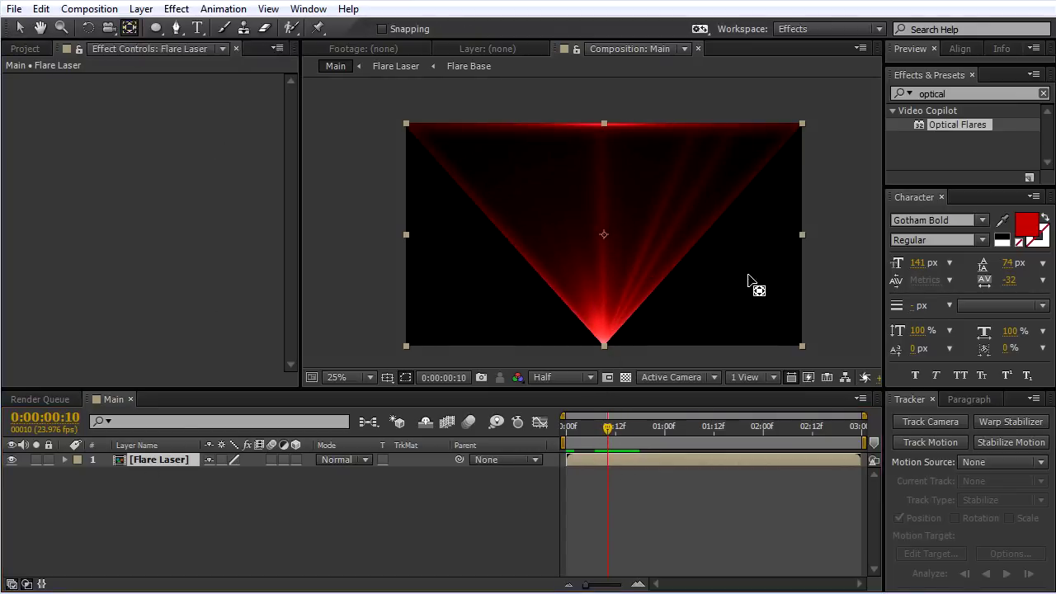
{"action": "left_click_drag", "start_coordinate": [644, 260], "coordinate": [631, 170]}
{"action": "scroll", "coordinate": [627, 221], "scroll_direction": "up", "scroll_amount": 1}
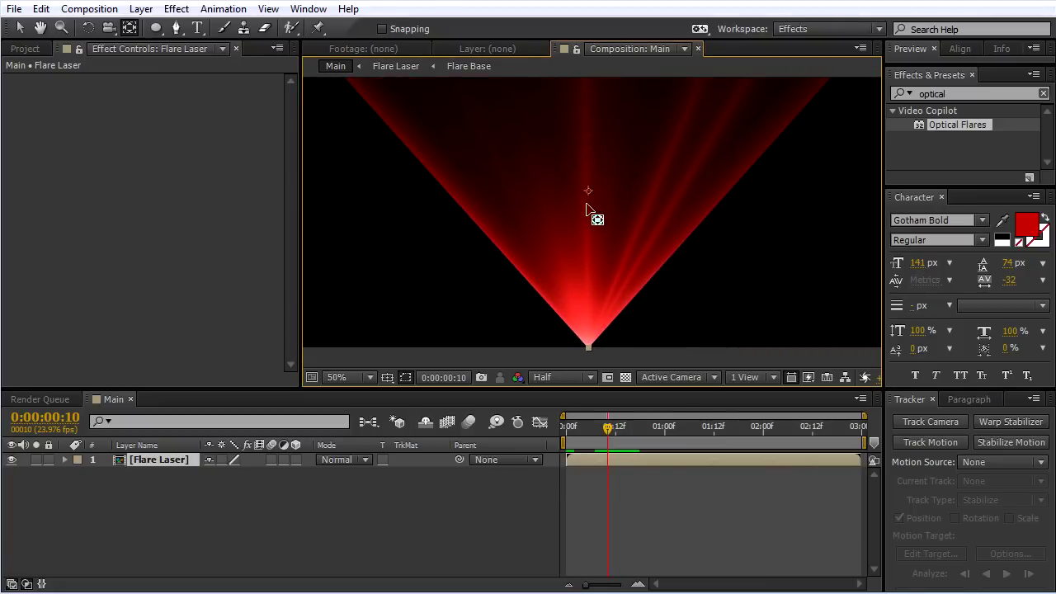
{"action": "left_click_drag", "start_coordinate": [588, 349], "coordinate": [588, 351]}
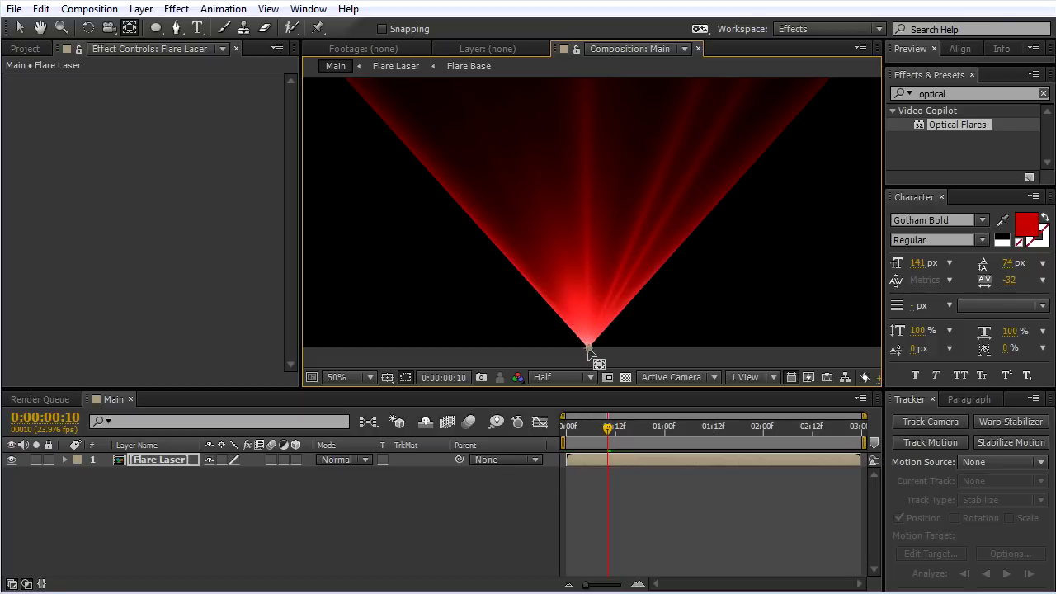
{"action": "left_click", "coordinate": [31, 28]}
{"action": "key", "text": "comma"}
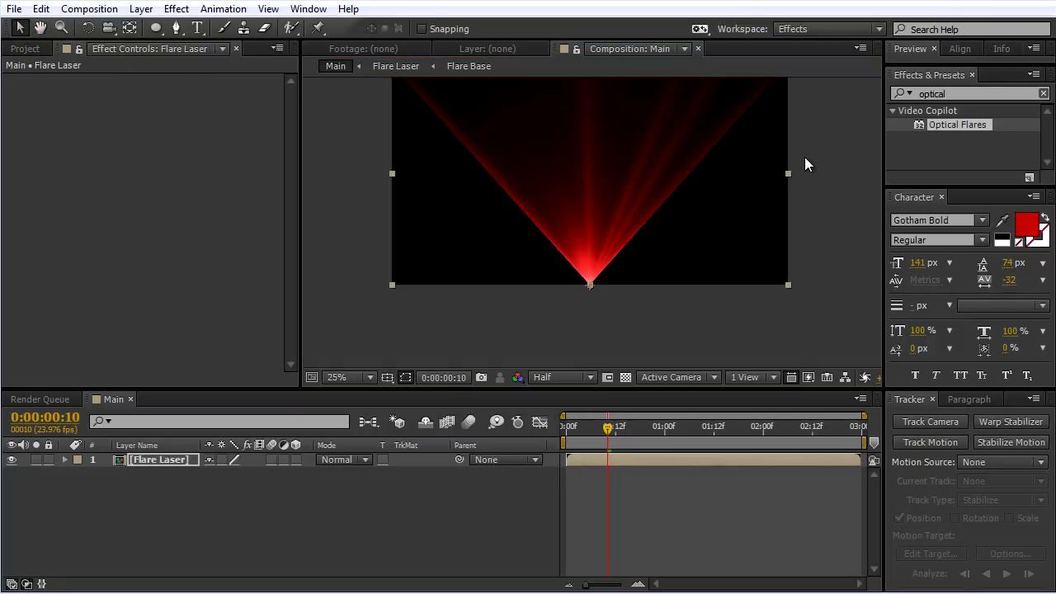
Step: Move the Flare Laser layer so its tip sits at the composition centre, using the title/action safe guides for alignment, and hide the guides
{"action": "left_click_drag", "start_coordinate": [679, 154], "coordinate": [688, 219]}
{"action": "left_click", "coordinate": [390, 375]}
{"action": "left_click", "coordinate": [371, 399]}
{"action": "key", "text": "period"}
{"action": "left_click_drag", "start_coordinate": [644, 260], "coordinate": [628, 170]}
{"action": "left_click_drag", "start_coordinate": [607, 279], "coordinate": [620, 155]}
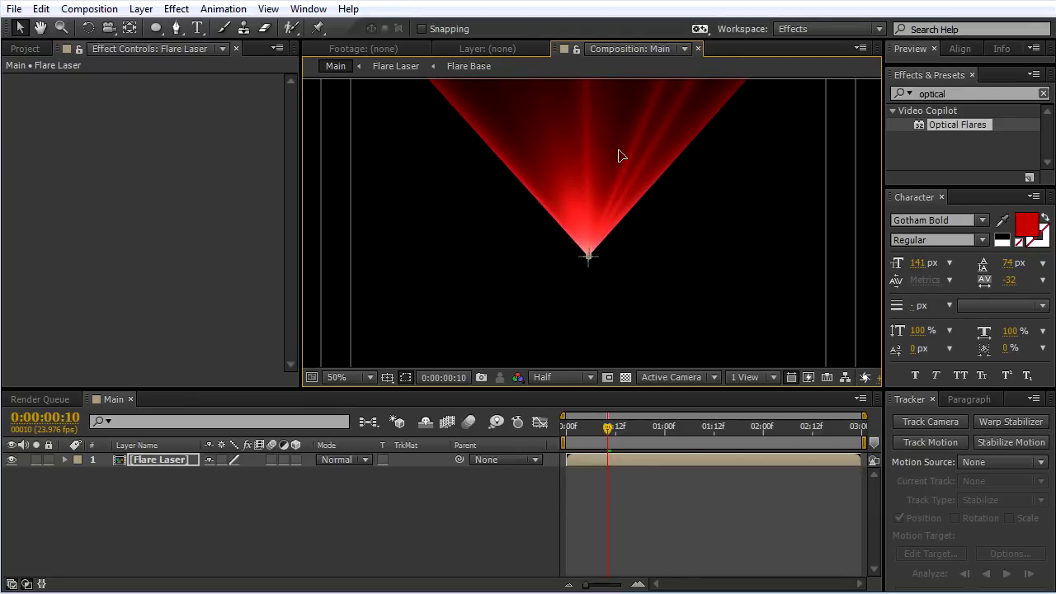
{"action": "key", "text": "comma"}
{"action": "left_click_drag", "start_coordinate": [671, 250], "coordinate": [677, 232]}
{"action": "left_click", "coordinate": [387, 377]}
{"action": "left_click", "coordinate": [417, 396]}
{"action": "left_click", "coordinate": [347, 311]}
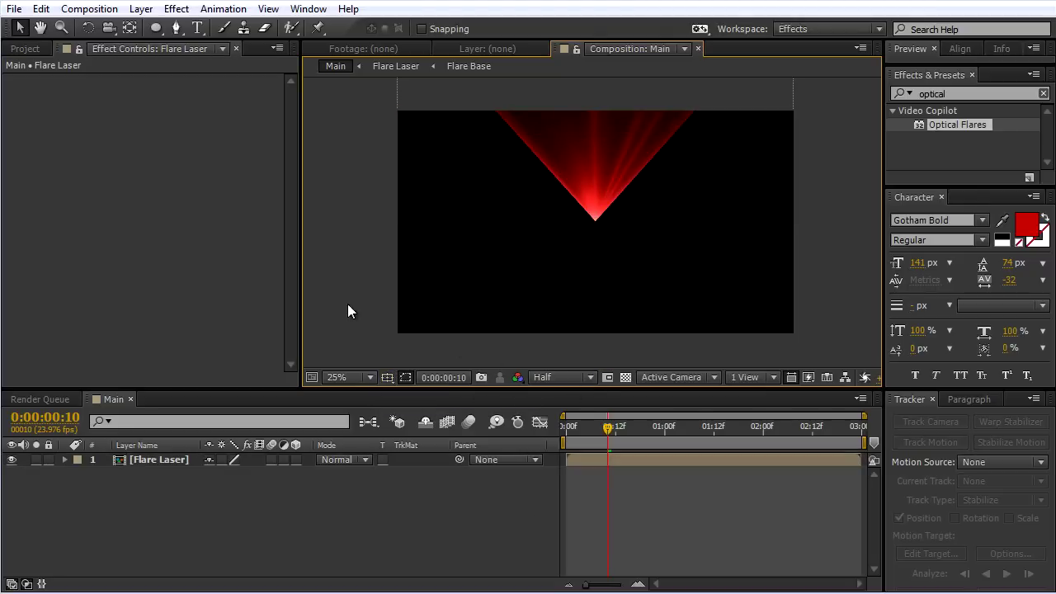
Step: Turn on motion blur and make the Flare Laser layer 3D
{"action": "left_click", "coordinate": [183, 460]}
{"action": "left_click", "coordinate": [271, 460]}
{"action": "left_click", "coordinate": [296, 459]}
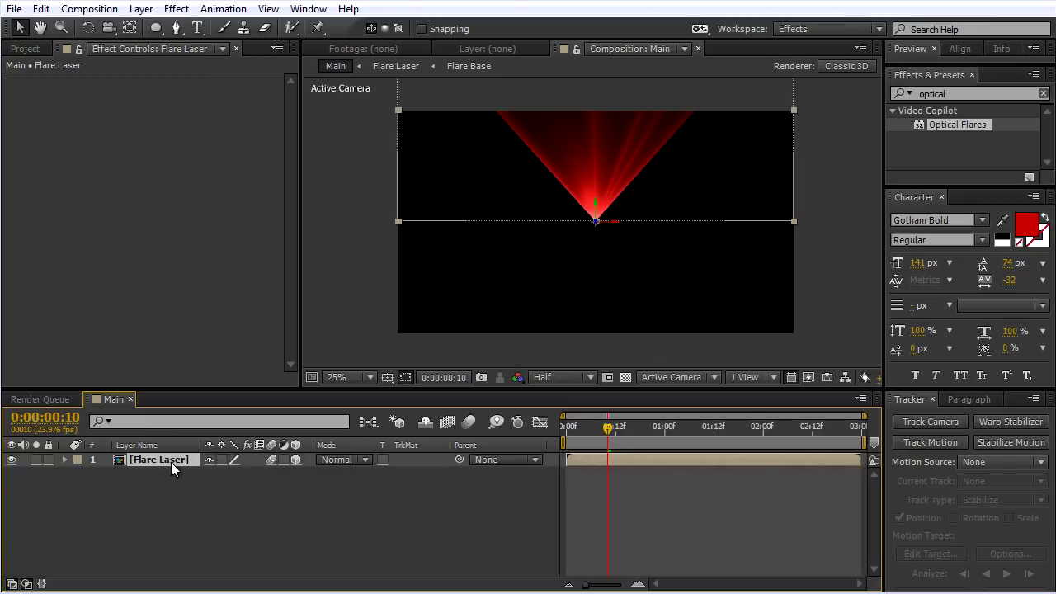
Step: Show the Flare Laser rotation properties and set an X Rotation keyframe of 165° at frame 0
{"action": "key", "text": "r"}
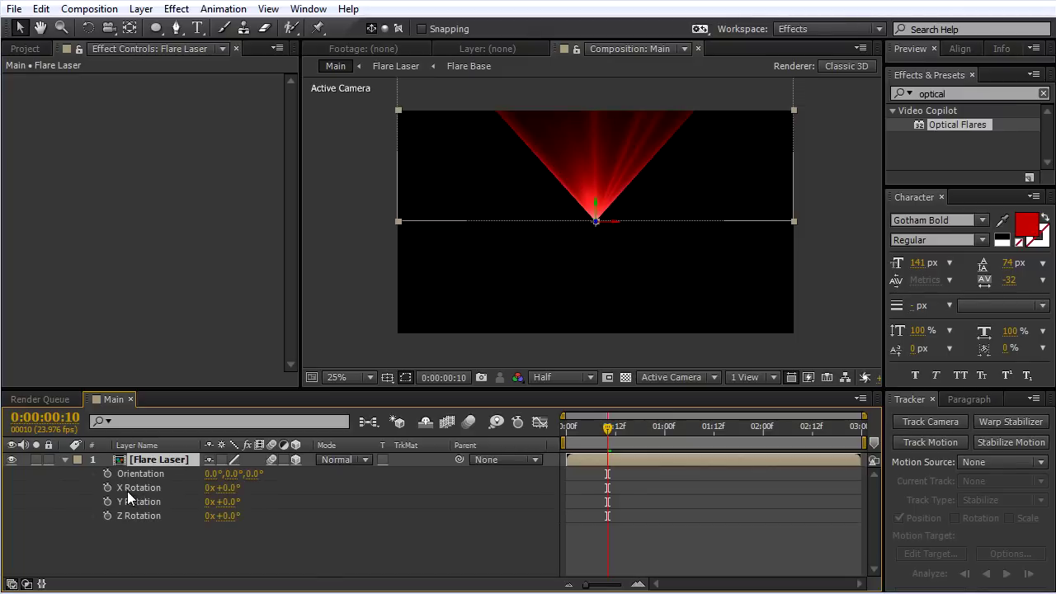
{"action": "left_click_drag", "start_coordinate": [226, 490], "coordinate": [214, 460]}
{"action": "left_click_drag", "start_coordinate": [607, 427], "coordinate": [562, 438]}
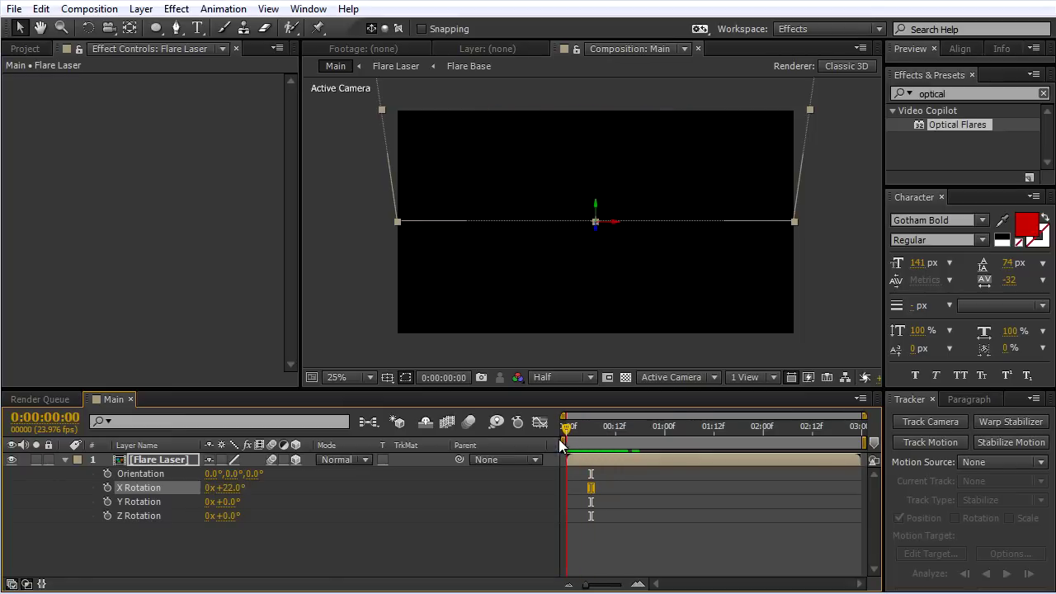
{"action": "left_click_drag", "start_coordinate": [233, 489], "coordinate": [347, 485]}
{"action": "left_click", "coordinate": [108, 488]}
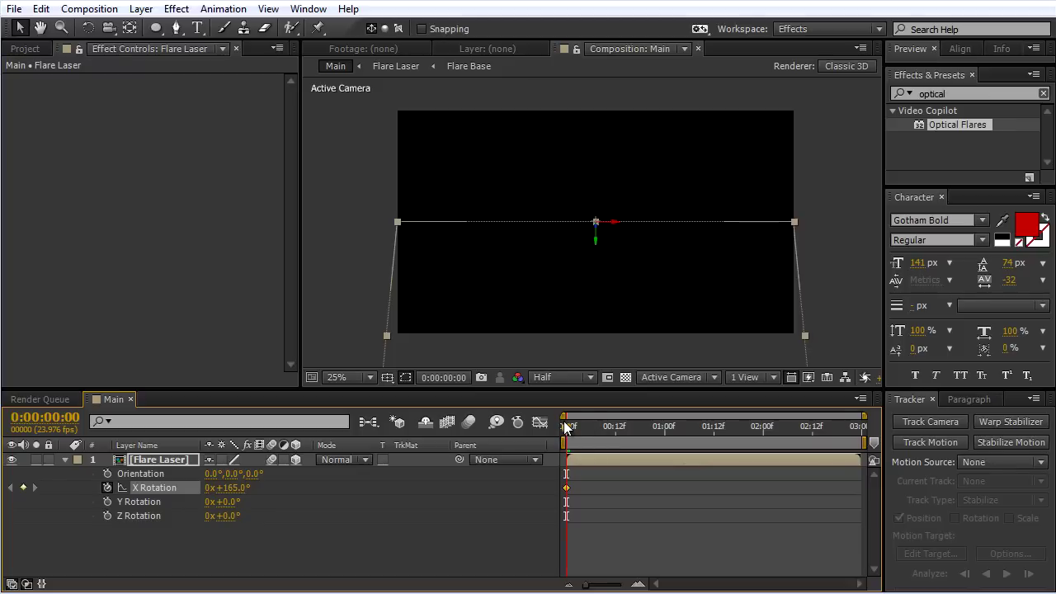
Step: Keyframe the Flare Laser X Rotation at 63° on frame 10 and 101° on frame 17
{"action": "key", "text": "shift+Page_Down"}
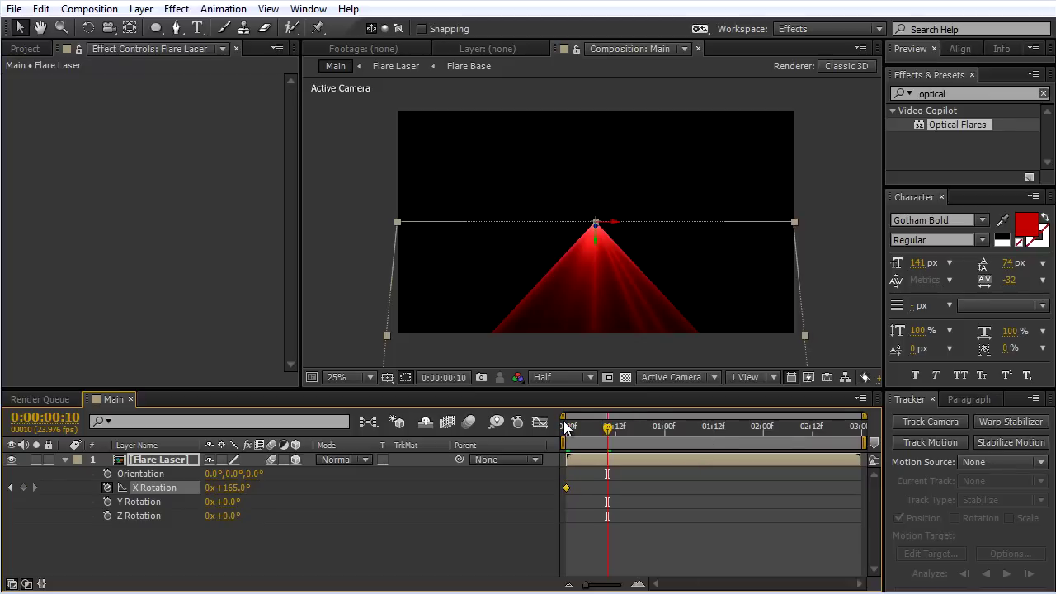
{"action": "left_click_drag", "start_coordinate": [226, 488], "coordinate": [141, 479]}
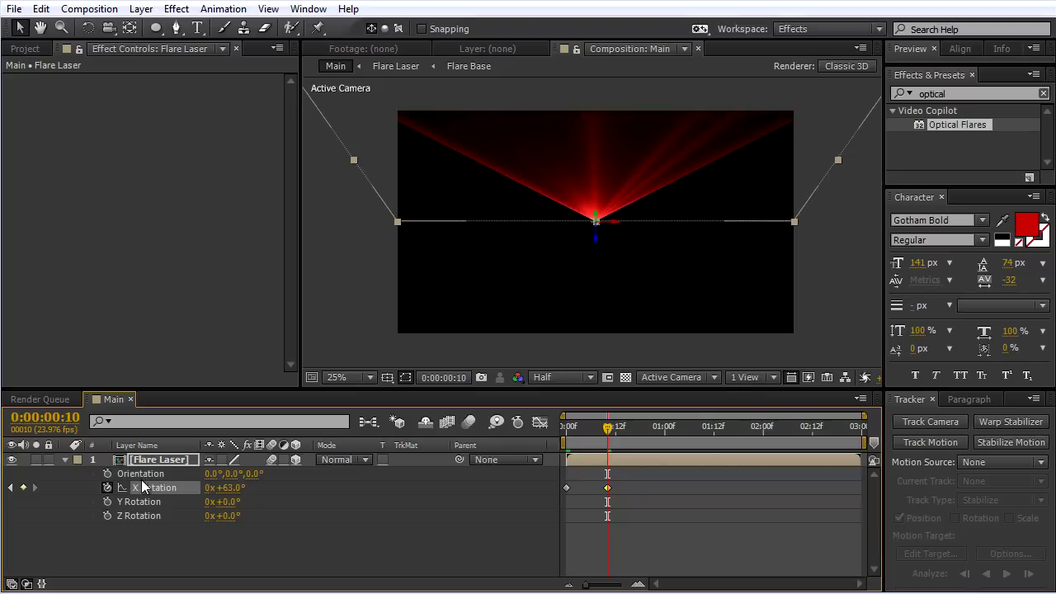
{"action": "left_click_drag", "start_coordinate": [608, 428], "coordinate": [637, 429]}
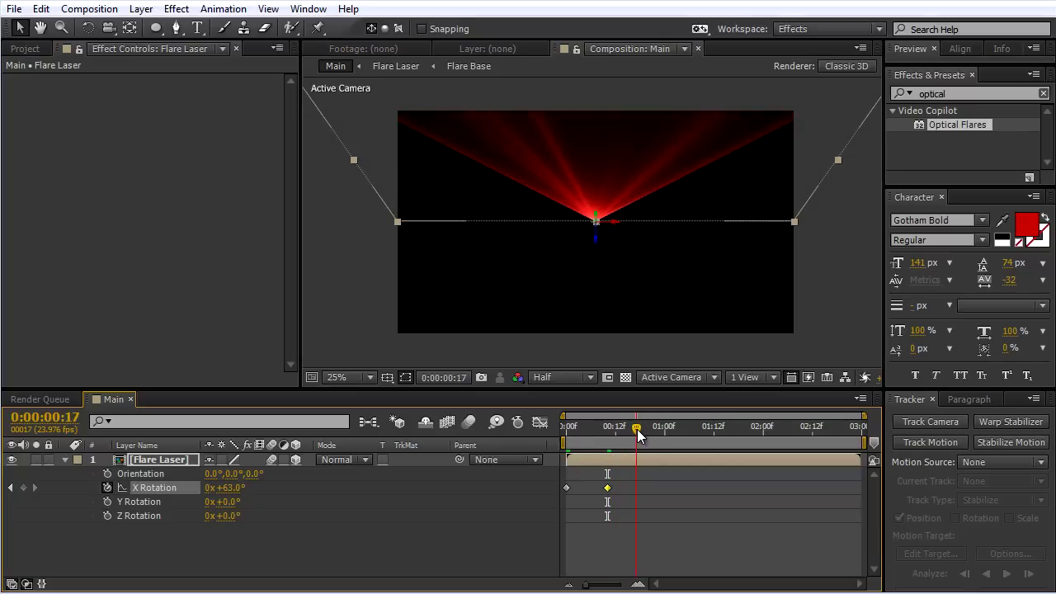
{"action": "left_click_drag", "start_coordinate": [230, 488], "coordinate": [258, 486]}
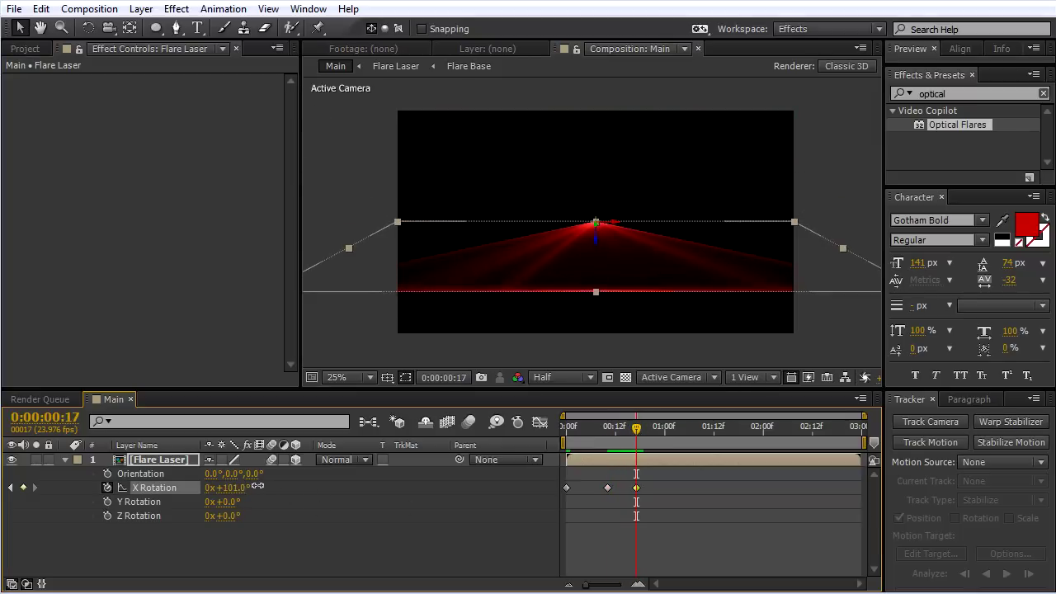
Step: Keyframe the Flare Laser X Rotation at 77° on frame 23 and 90° on 0:00:01:03
{"action": "left_click_drag", "start_coordinate": [636, 431], "coordinate": [660, 434]}
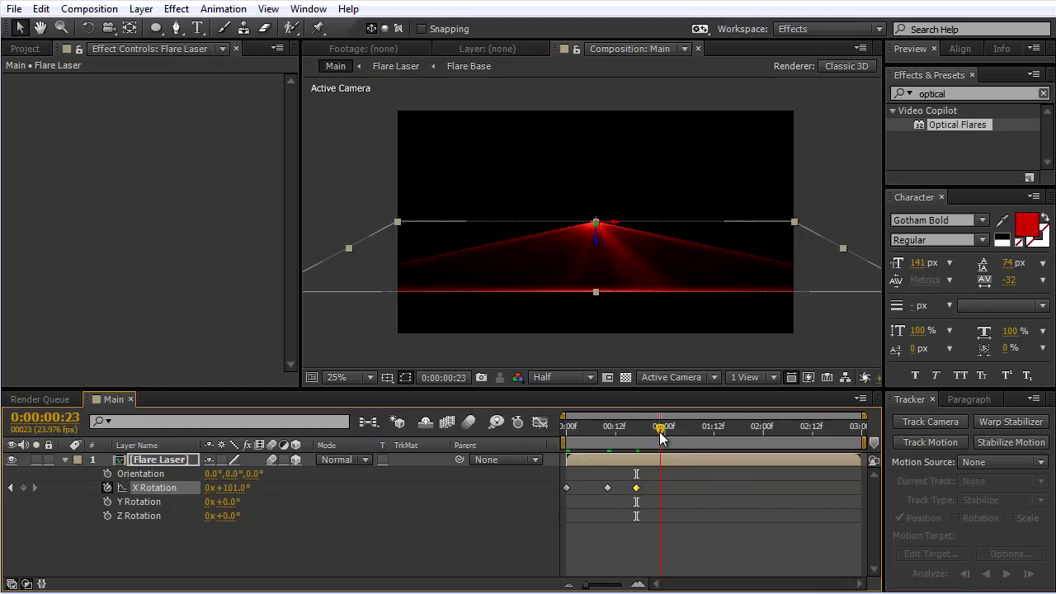
{"action": "left_click_drag", "start_coordinate": [237, 488], "coordinate": [219, 486]}
{"action": "left_click", "coordinate": [676, 429]}
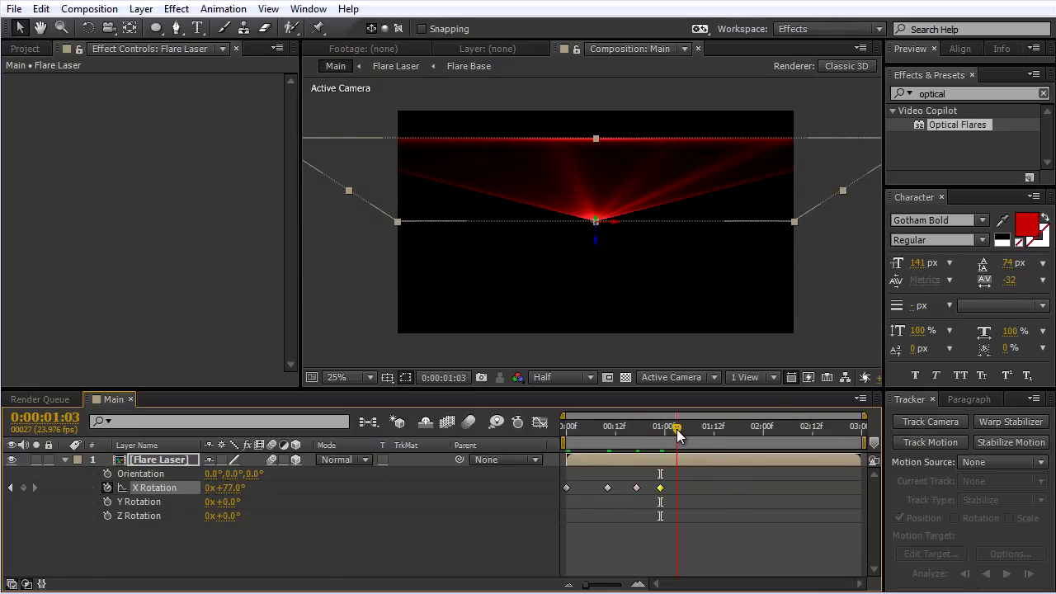
{"action": "left_click_drag", "start_coordinate": [233, 490], "coordinate": [236, 490]}
{"action": "type", "text": "90"}
{"action": "key", "text": "Return"}
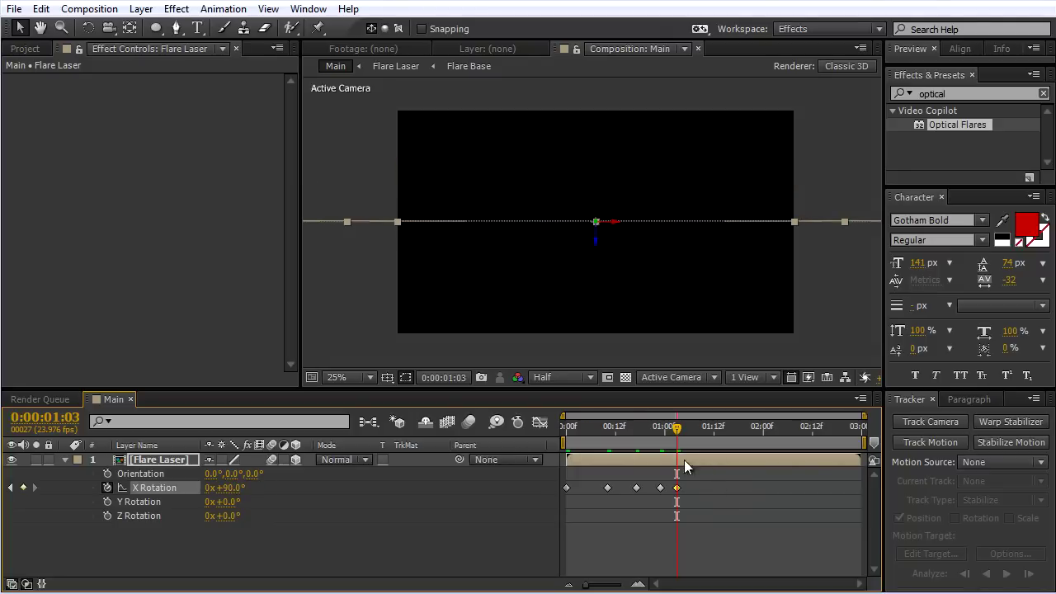
Step: Trim the end of the Flare Laser layer to the last X Rotation keyframe at 0:00:01:03
{"action": "left_click_drag", "start_coordinate": [861, 461], "coordinate": [677, 472]}
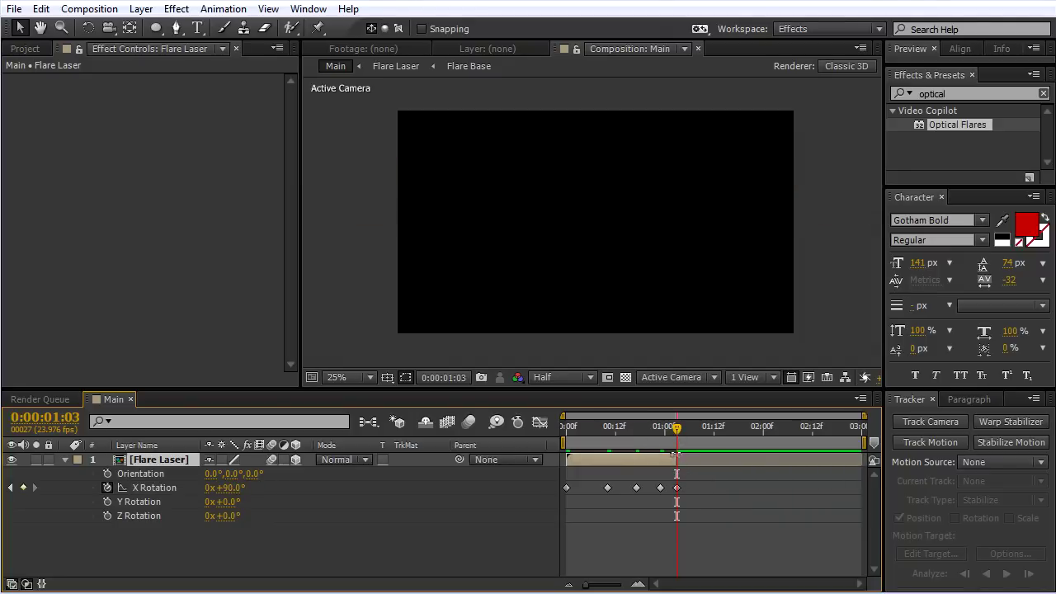
{"action": "left_click_drag", "start_coordinate": [675, 432], "coordinate": [687, 437]}
{"action": "left_click", "coordinate": [675, 430]}
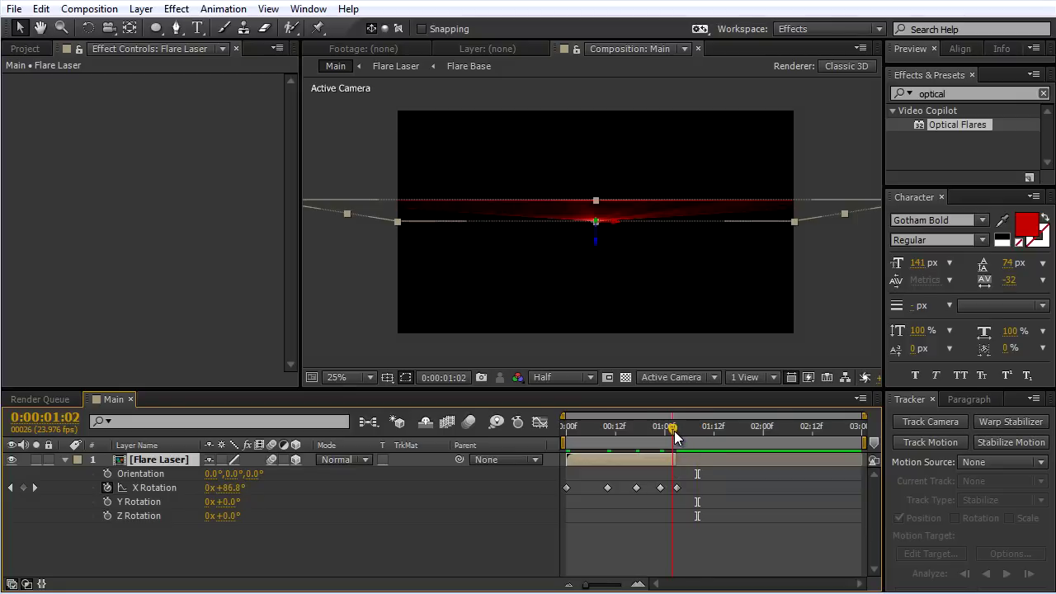
{"action": "left_click_drag", "start_coordinate": [686, 465], "coordinate": [698, 464]}
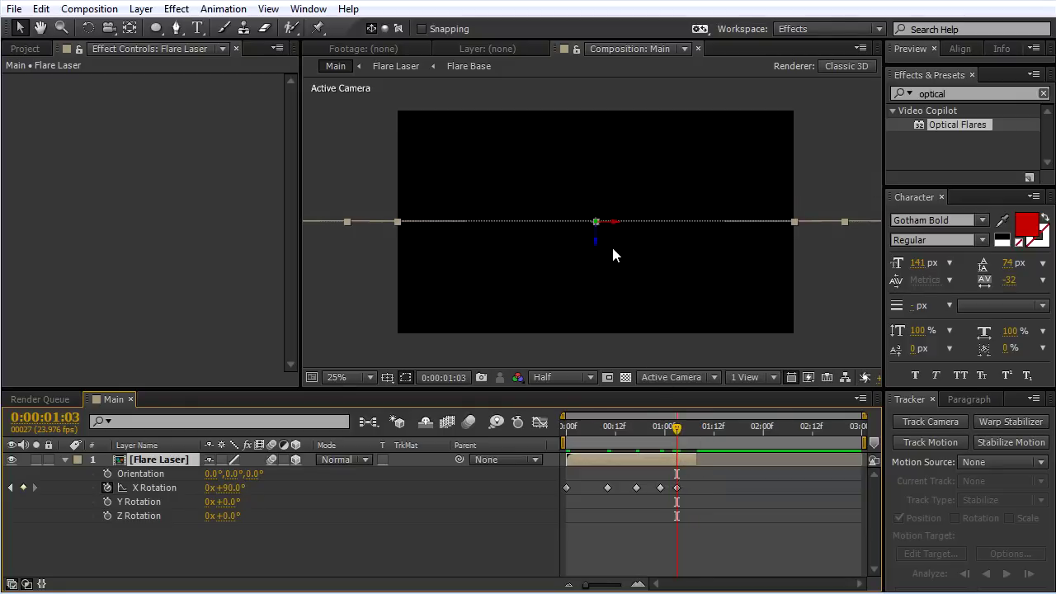
{"action": "left_click", "coordinate": [366, 267]}
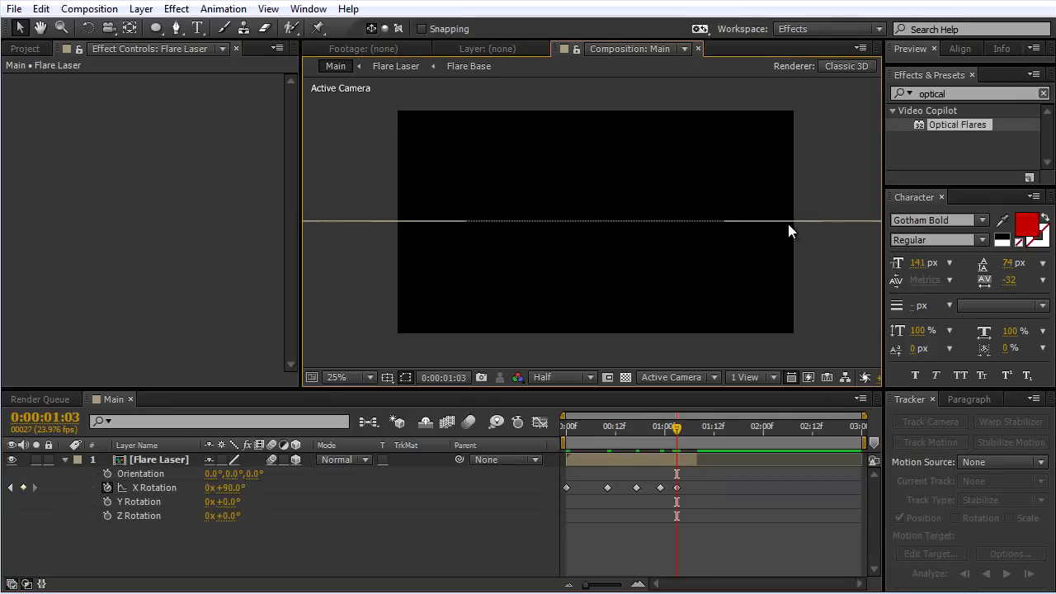
{"action": "left_click", "coordinate": [687, 466]}
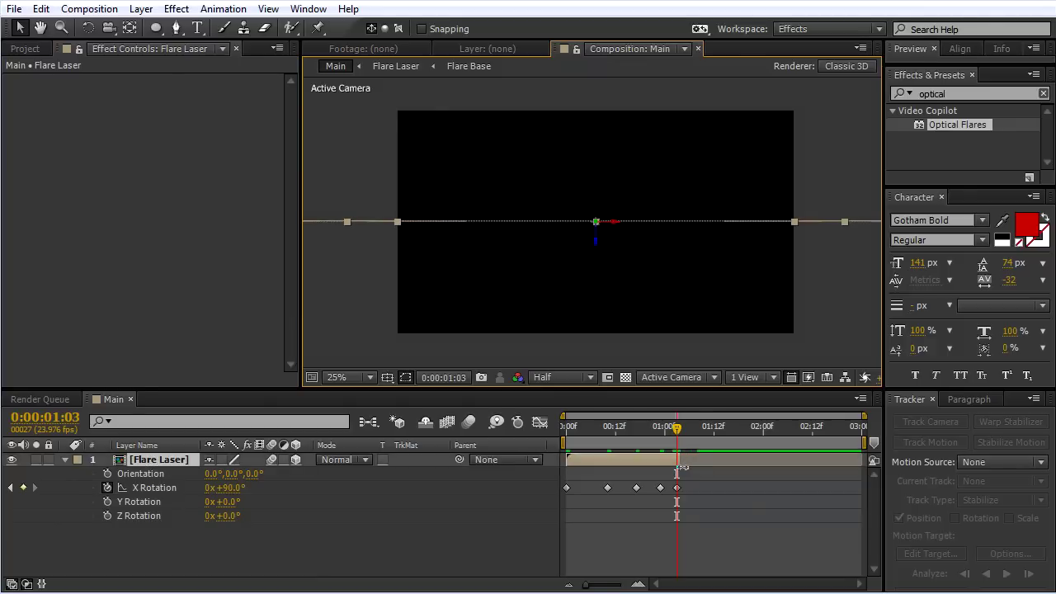
{"action": "left_click_drag", "start_coordinate": [684, 468], "coordinate": [681, 468]}
Step: Return to frame 0, enable motion blur for the Main composition, and deselect the layer
{"action": "left_click_drag", "start_coordinate": [678, 427], "coordinate": [549, 427]}
{"action": "left_click", "coordinate": [467, 425]}
{"action": "left_click", "coordinate": [336, 240]}
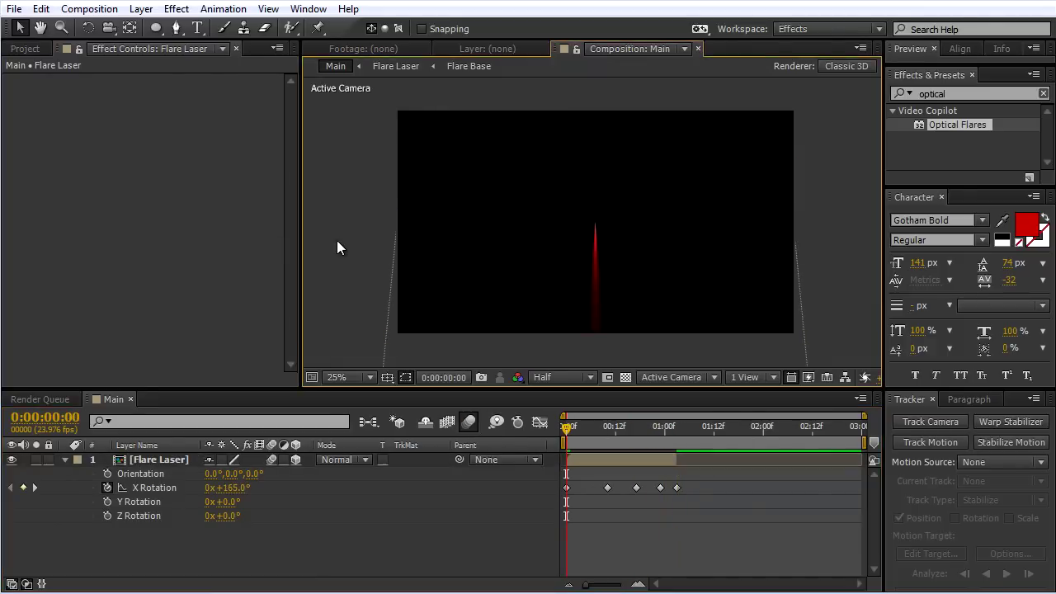
Step: Play previews of the rotating laser sweep with motion blur, and scrub to frame 23 to examine it
{"action": "key", "text": "KP_0"}
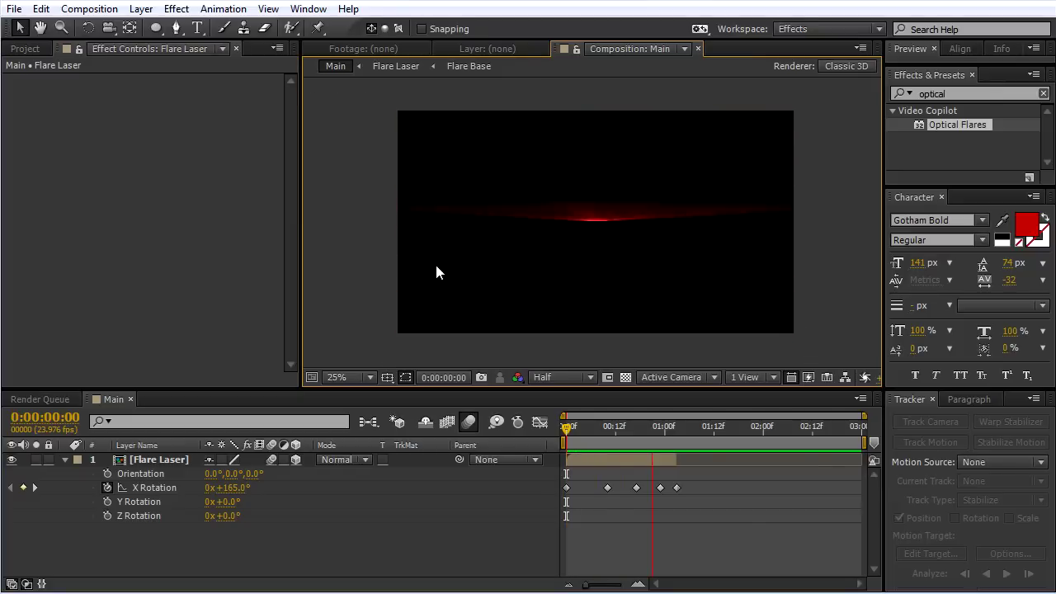
{"action": "key", "text": "space"}
{"action": "key", "text": "KP_0"}
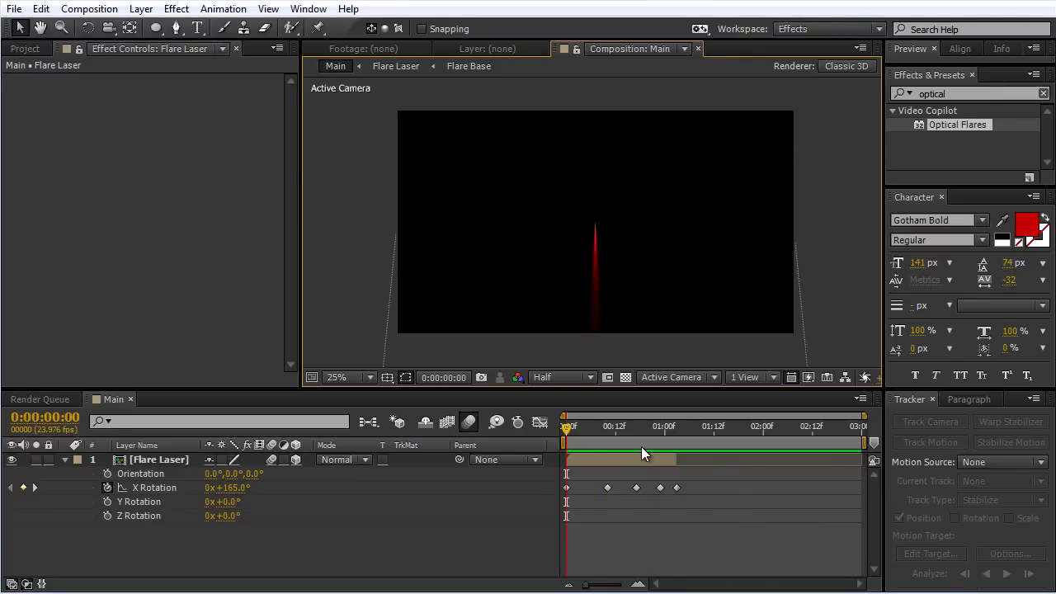
{"action": "left_click_drag", "start_coordinate": [629, 425], "coordinate": [660, 430]}
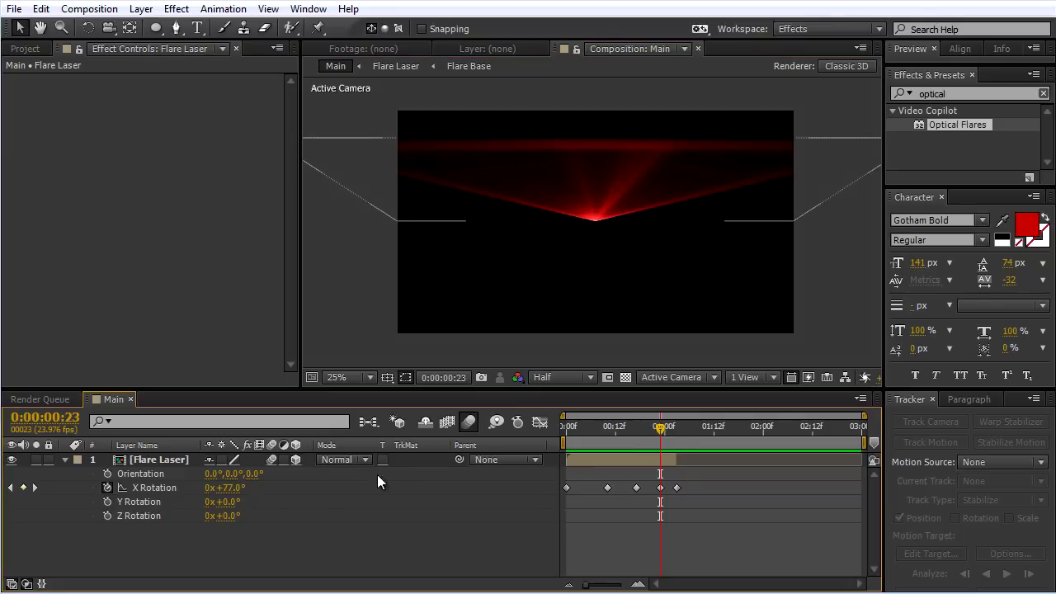
Step: Set the Flare Laser X Rotation keyframe at frame 23 to 73° and convert all five X Rotation keyframes to Auto Bezier
{"action": "left_click_drag", "start_coordinate": [232, 488], "coordinate": [251, 492]}
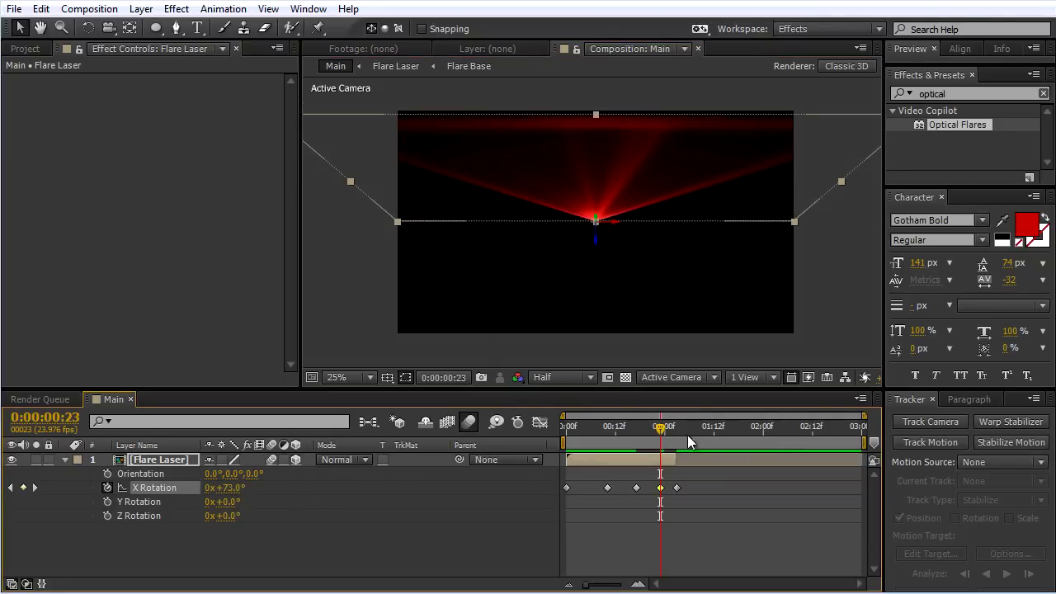
{"action": "left_click_drag", "start_coordinate": [708, 506], "coordinate": [565, 490]}
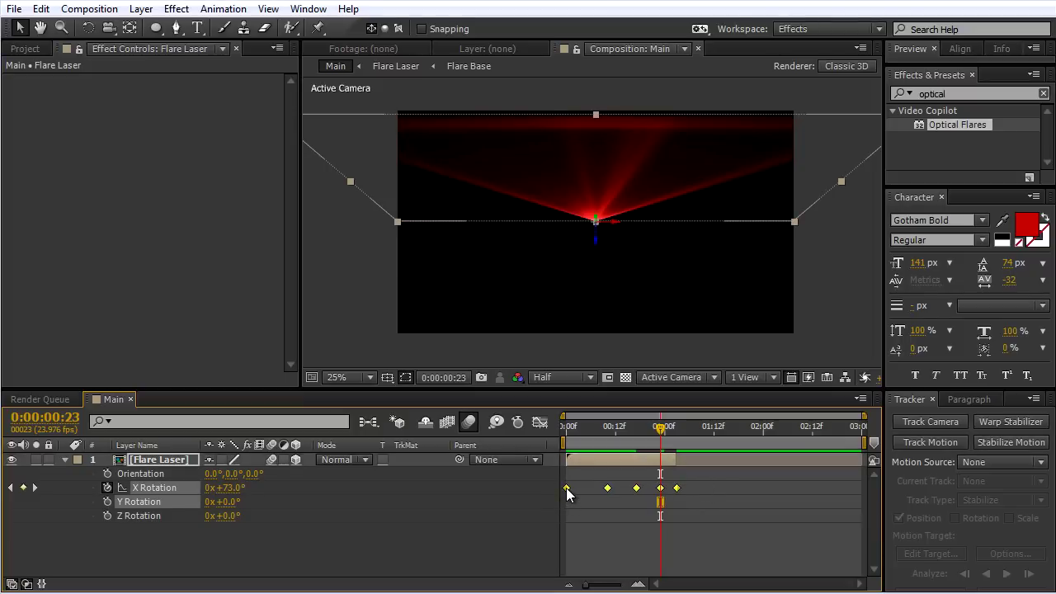
{"action": "left_click", "coordinate": [567, 489], "text": "ctrl"}
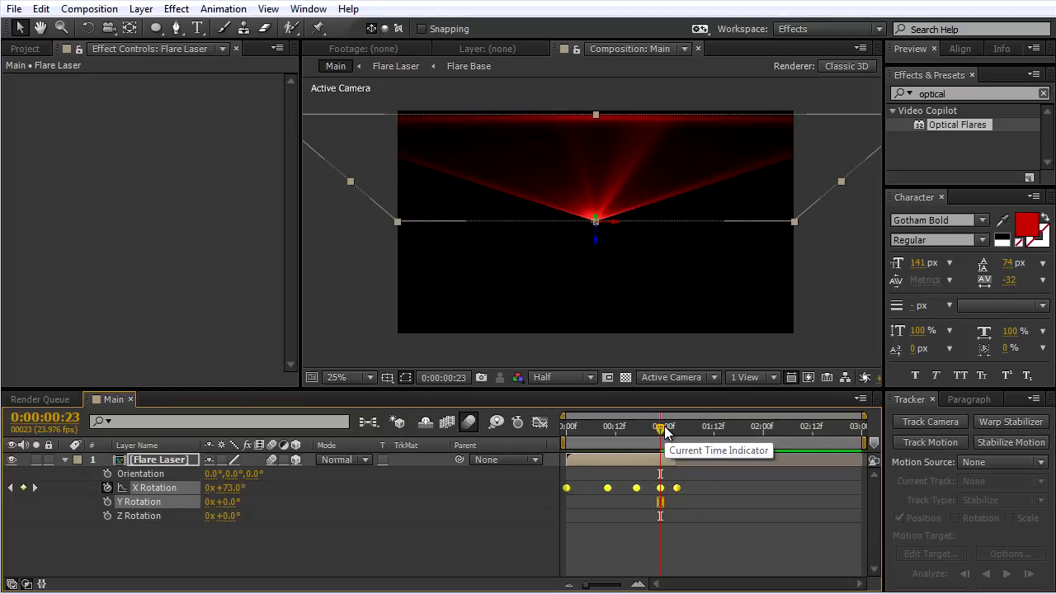
Step: Scrub back to frame 4 and play a preview of the smoothed laser sweep
{"action": "left_click_drag", "start_coordinate": [659, 430], "coordinate": [584, 433]}
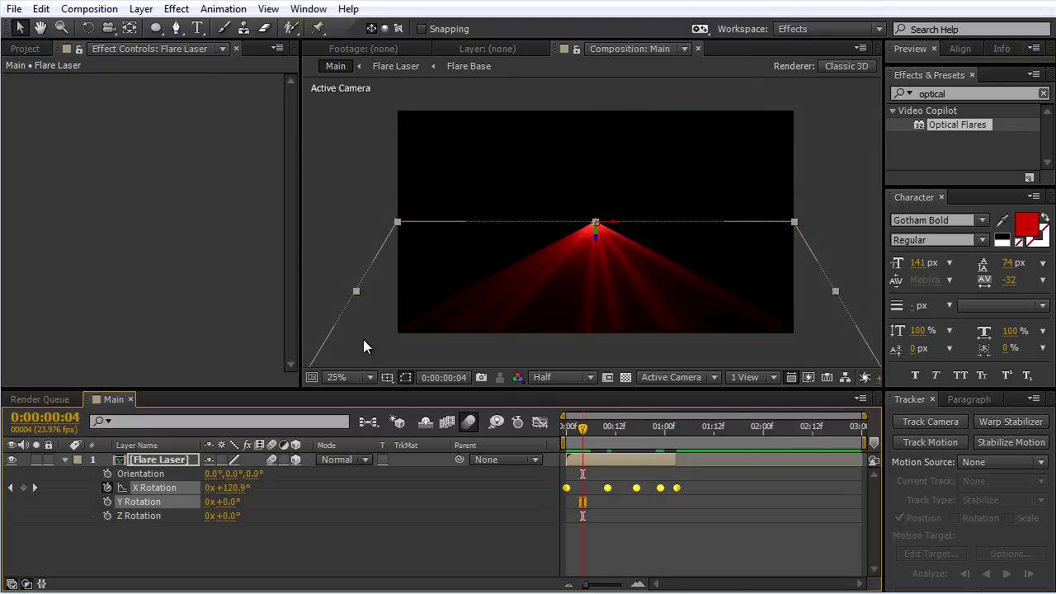
{"action": "key", "text": "space"}
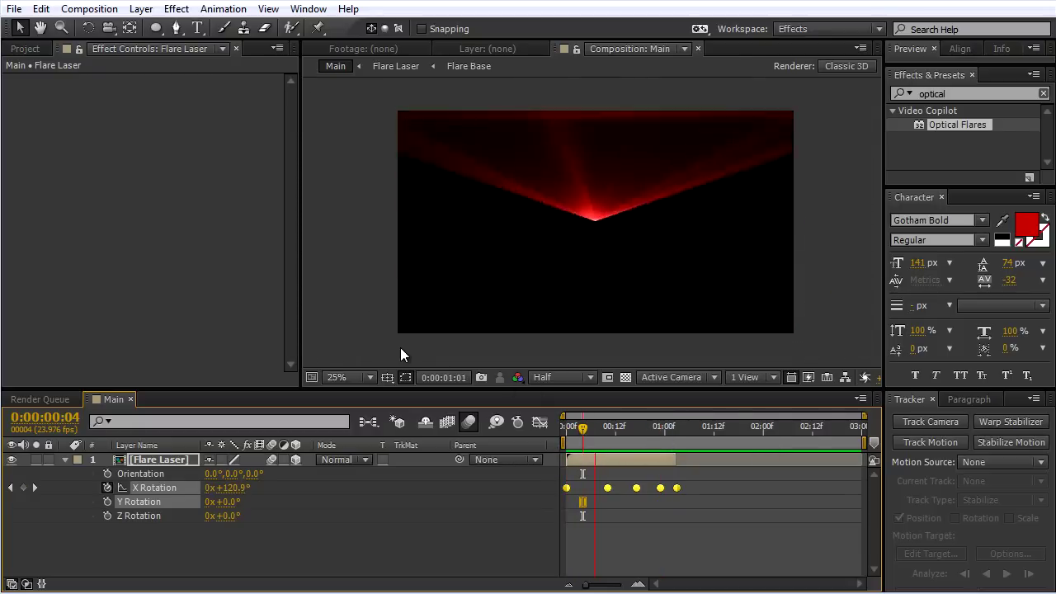
{"action": "key", "text": "space"}
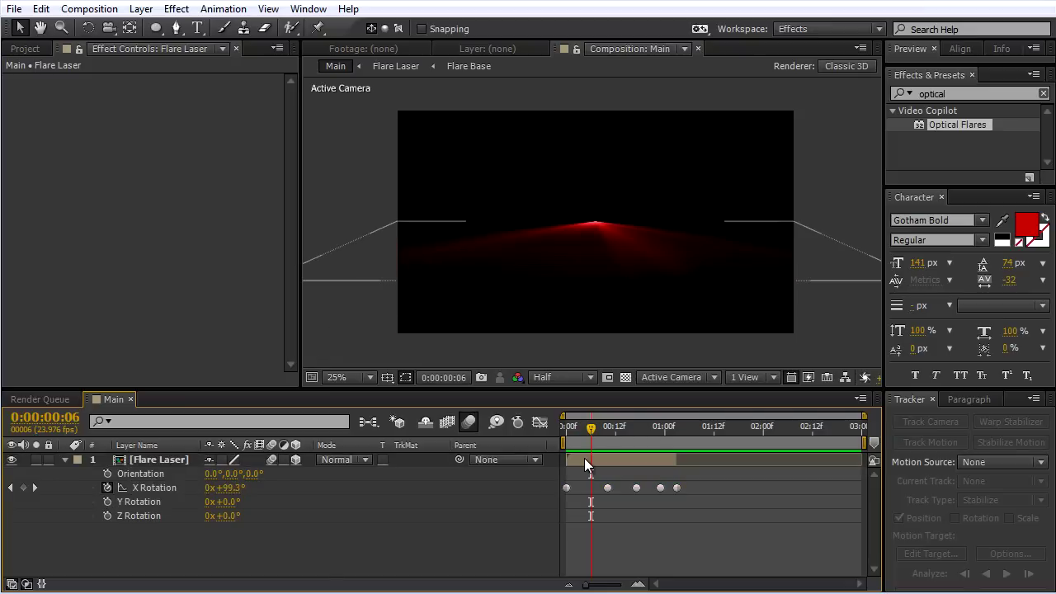
Step: Duplicate the Flare Laser layer, reveal the copy's keyframes, and shift the copy to start at frame 5
{"action": "left_click", "coordinate": [584, 460]}
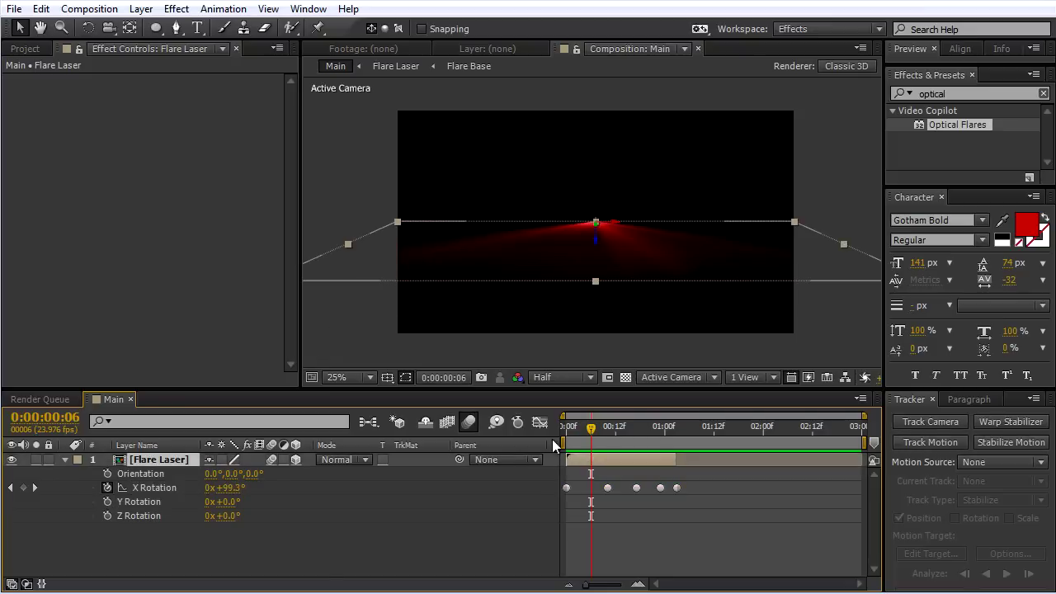
{"action": "mouse_move", "coordinate": [591, 424]}
{"action": "left_mouse_down"}
{"action": "mouse_move", "coordinate": [620, 430]}
{"action": "mouse_move", "coordinate": [612, 426]}
{"action": "left_mouse_up"}
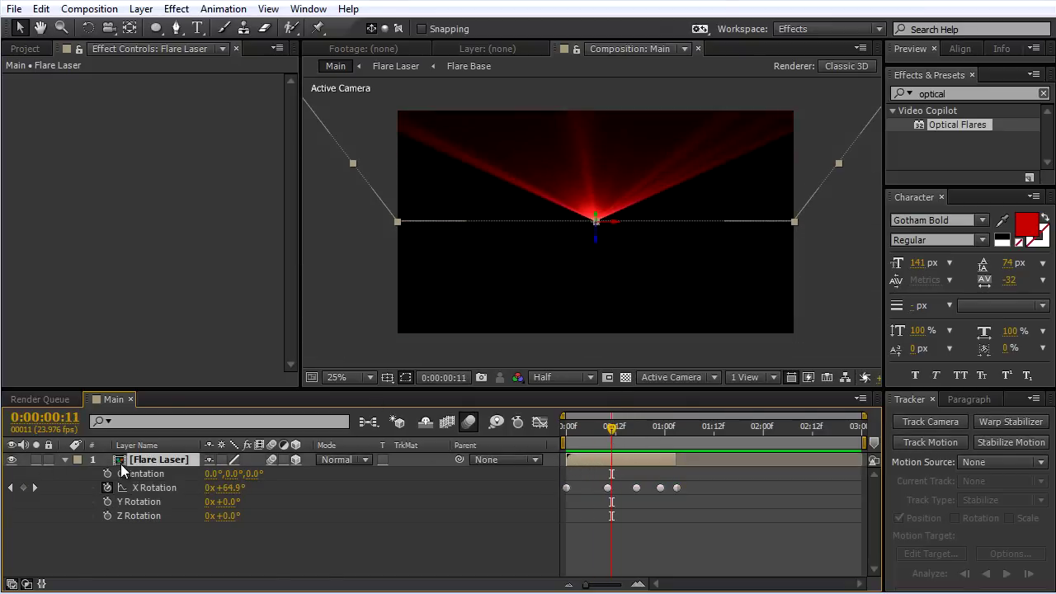
{"action": "key", "text": "ctrl+d"}
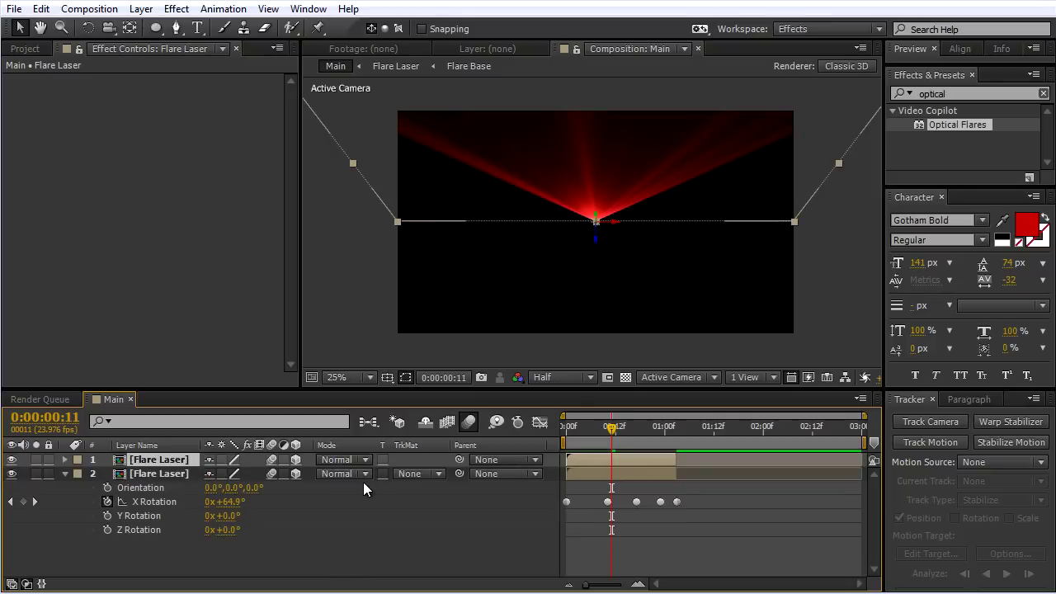
{"action": "key", "text": "u"}
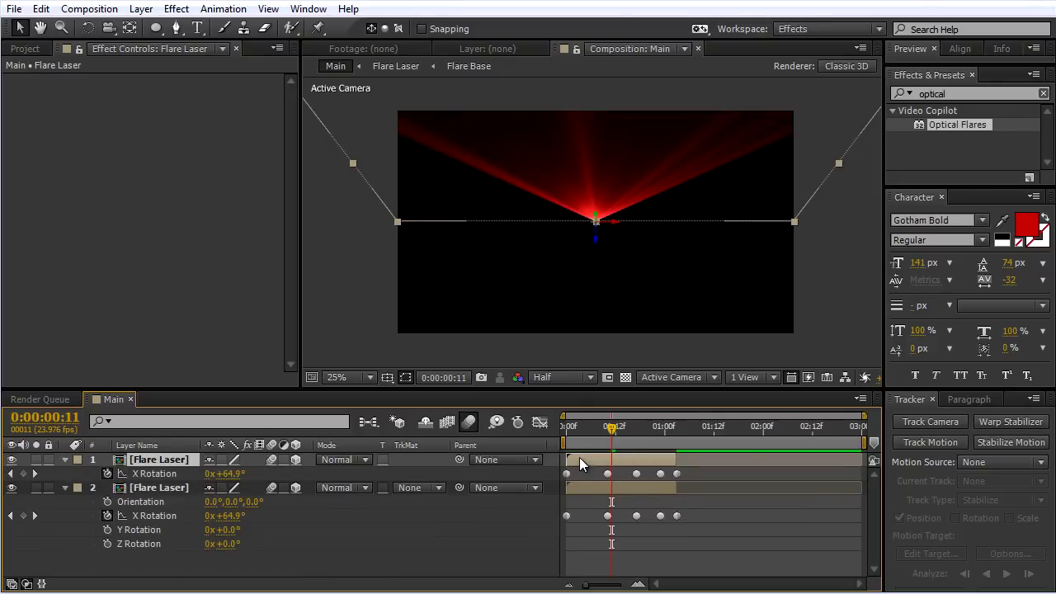
{"action": "left_click_drag", "start_coordinate": [589, 460], "coordinate": [594, 439]}
{"action": "left_click", "coordinate": [583, 430]}
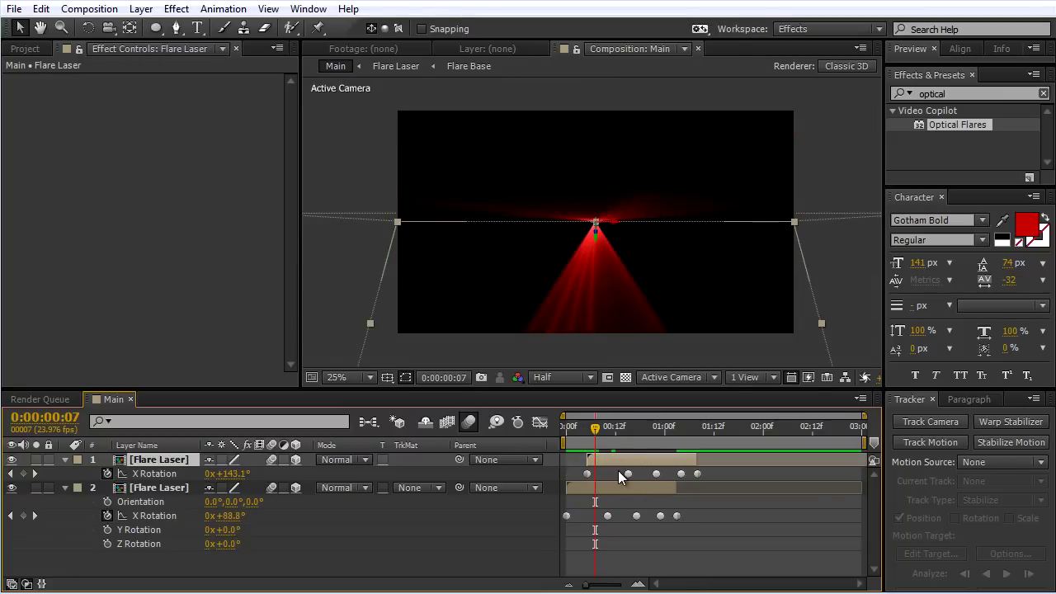
Step: Delete all but the first X Rotation keyframe on the copied Flare Laser and set the remaining one at frame 5 to 26°
{"action": "left_click_drag", "start_coordinate": [713, 471], "coordinate": [624, 476]}
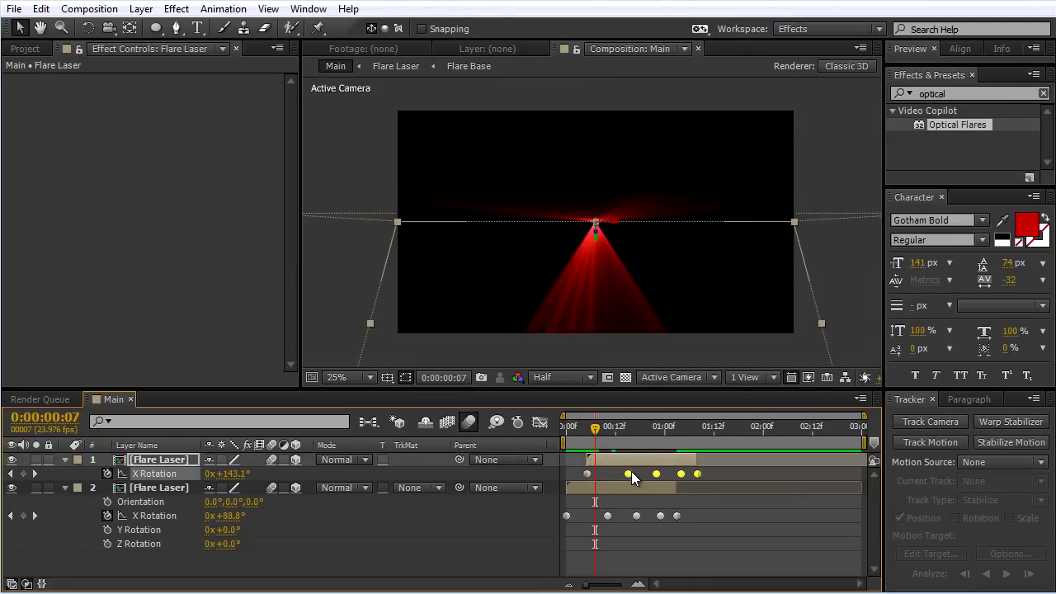
{"action": "key", "text": "Delete"}
{"action": "mouse_move", "coordinate": [594, 434]}
{"action": "left_mouse_down"}
{"action": "mouse_move", "coordinate": [577, 436]}
{"action": "mouse_move", "coordinate": [604, 437]}
{"action": "mouse_move", "coordinate": [583, 441]}
{"action": "left_mouse_up"}
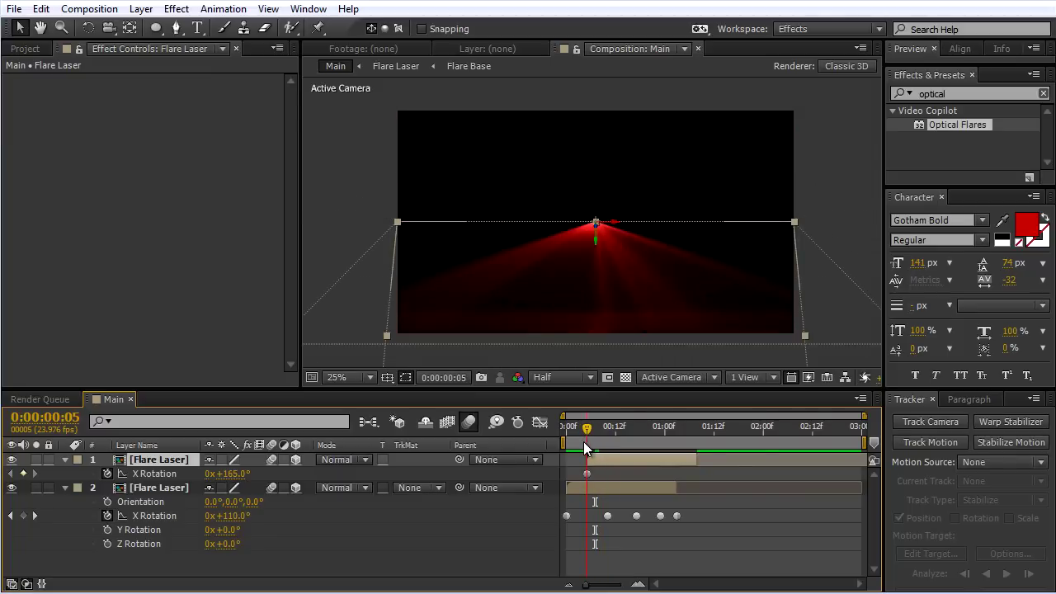
{"action": "left_click_drag", "start_coordinate": [242, 473], "coordinate": [123, 473]}
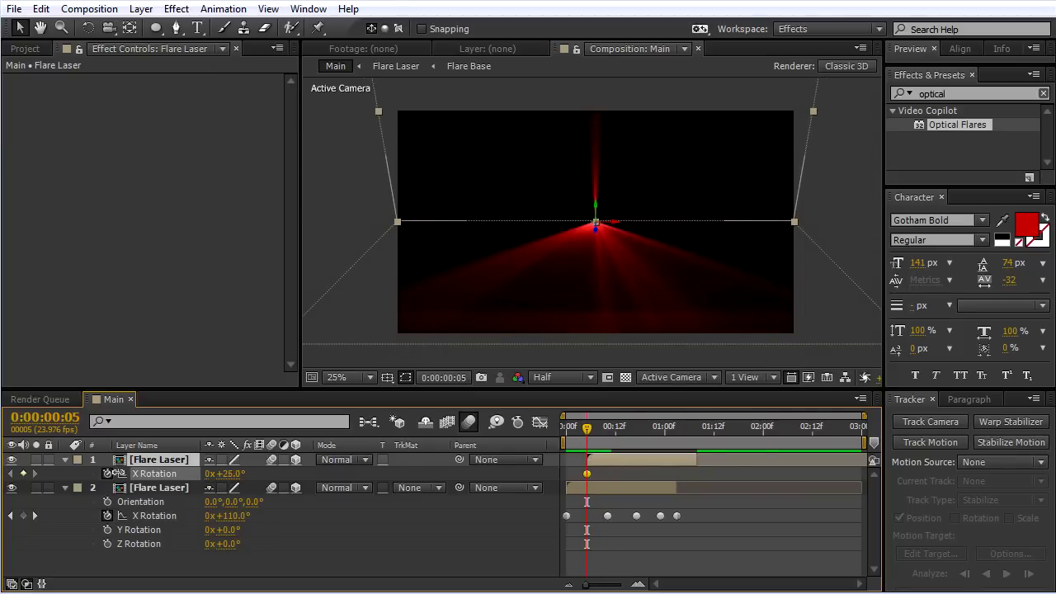
Step: Add a 108° X Rotation keyframe to the copied Flare Laser and place it at frame 13
{"action": "left_click_drag", "start_coordinate": [587, 430], "coordinate": [636, 435]}
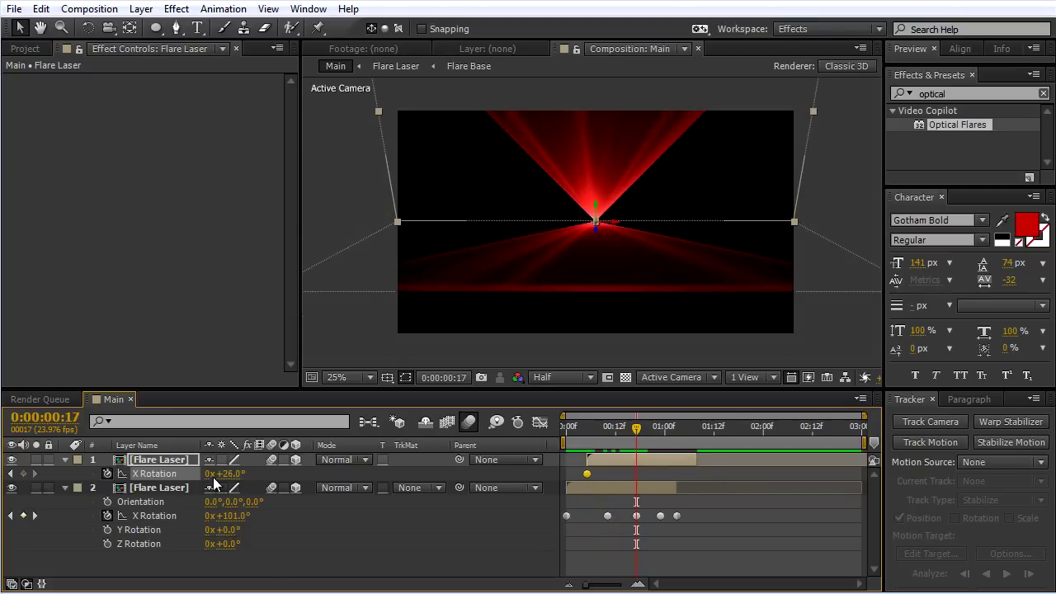
{"action": "left_click_drag", "start_coordinate": [229, 474], "coordinate": [280, 470]}
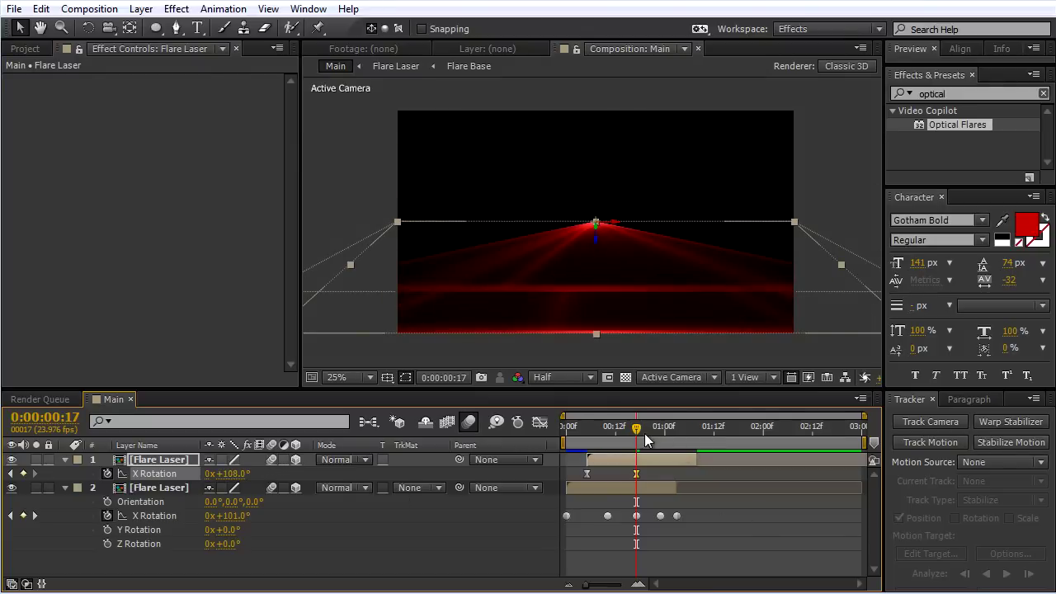
{"action": "left_click_drag", "start_coordinate": [646, 429], "coordinate": [624, 436]}
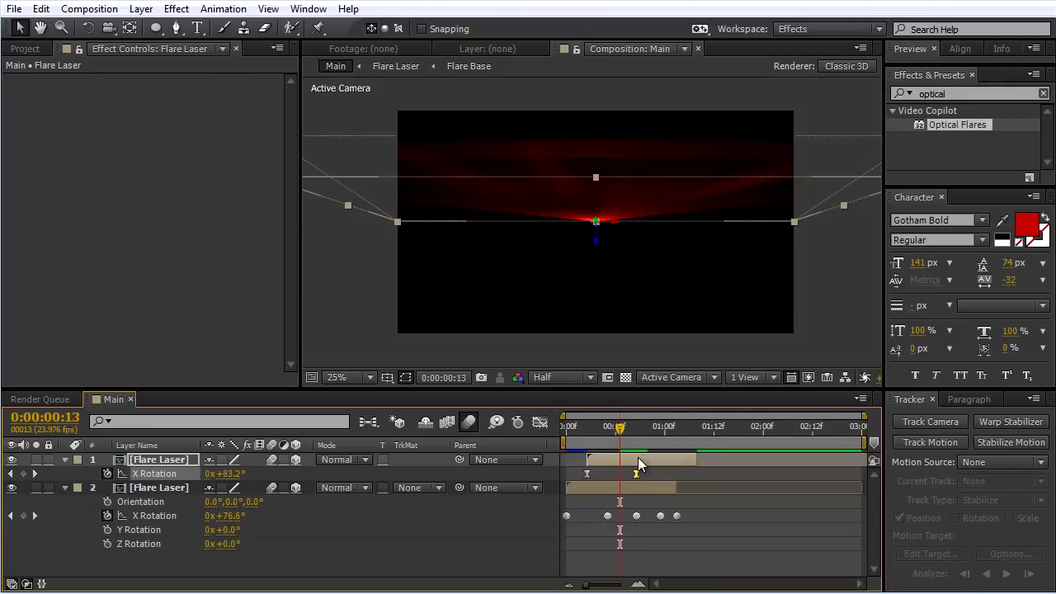
{"action": "left_click_drag", "start_coordinate": [630, 475], "coordinate": [620, 475]}
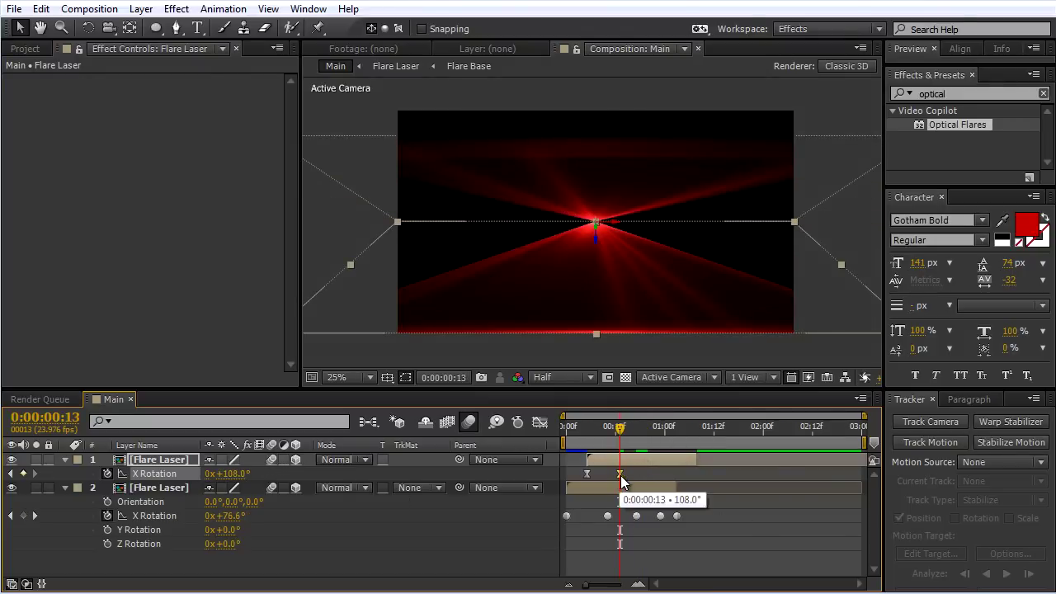
Step: Keyframe the copied Flare Laser's X Rotation at 90° on 0:00:01:03 and trim the end of the layer to that time
{"action": "left_click_drag", "start_coordinate": [622, 428], "coordinate": [684, 429]}
{"action": "left_click", "coordinate": [229, 473]}
{"action": "key", "text": "Return"}
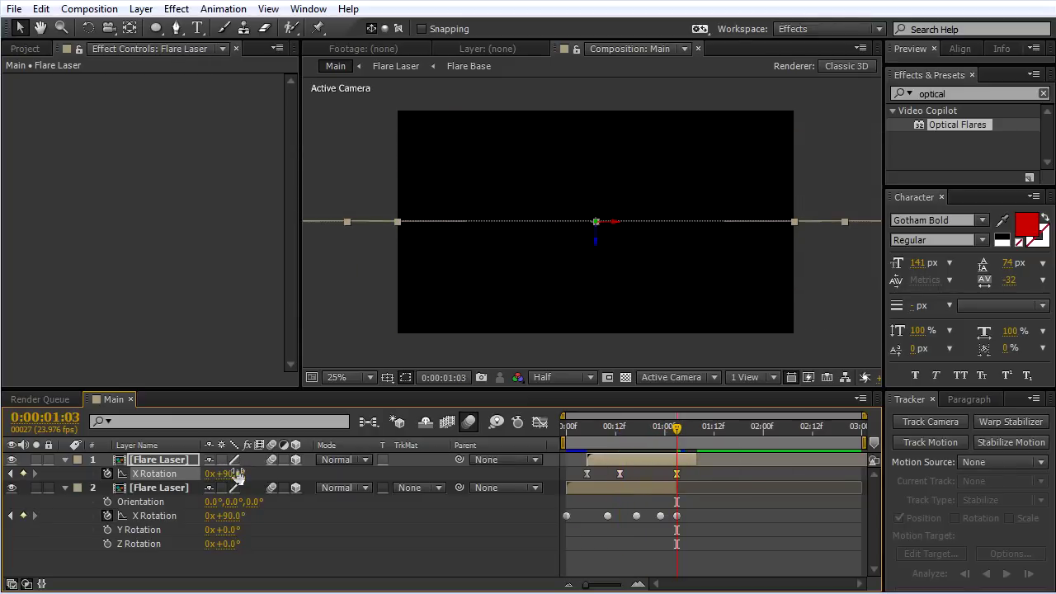
{"action": "left_click", "coordinate": [697, 459]}
Step: Convert the copied Flare Laser's three X Rotation keyframes to Auto Bezier
{"action": "left_click", "coordinate": [676, 472]}
{"action": "left_click_drag", "start_coordinate": [579, 476], "coordinate": [580, 476]}
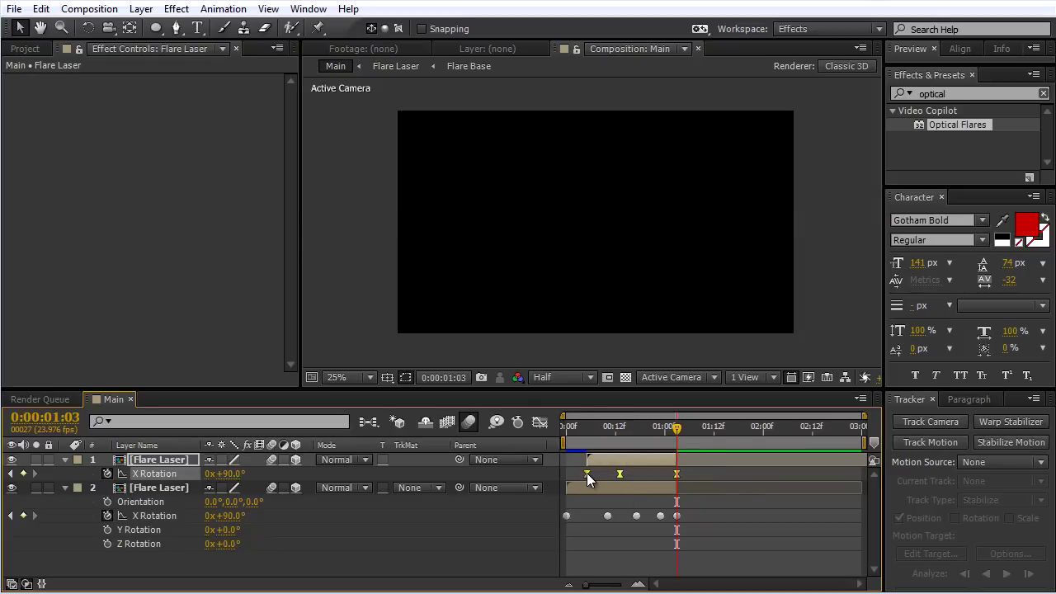
{"action": "left_click", "coordinate": [587, 473], "text": "ctrl"}
{"action": "left_click", "coordinate": [589, 474], "text": "ctrl"}
Step: End the work area at 0:00:01:03, preview the two overlapping laser sweeps, and scrub to frame 12
{"action": "left_click", "coordinate": [661, 444]}
{"action": "left_click_drag", "start_coordinate": [600, 440], "coordinate": [678, 439]}
{"action": "key", "text": "n"}
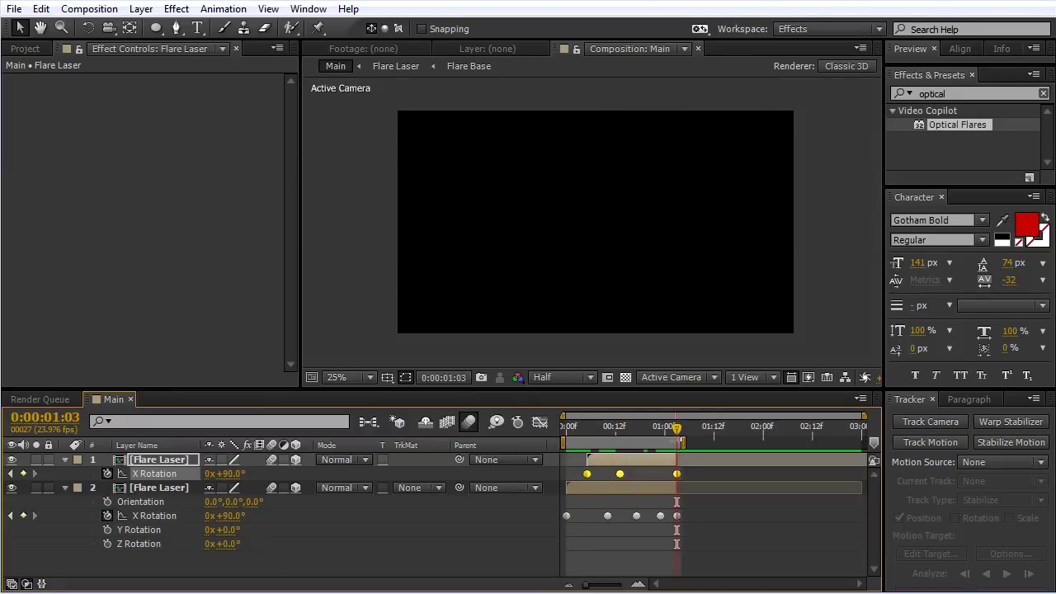
{"action": "key", "text": "KP_0"}
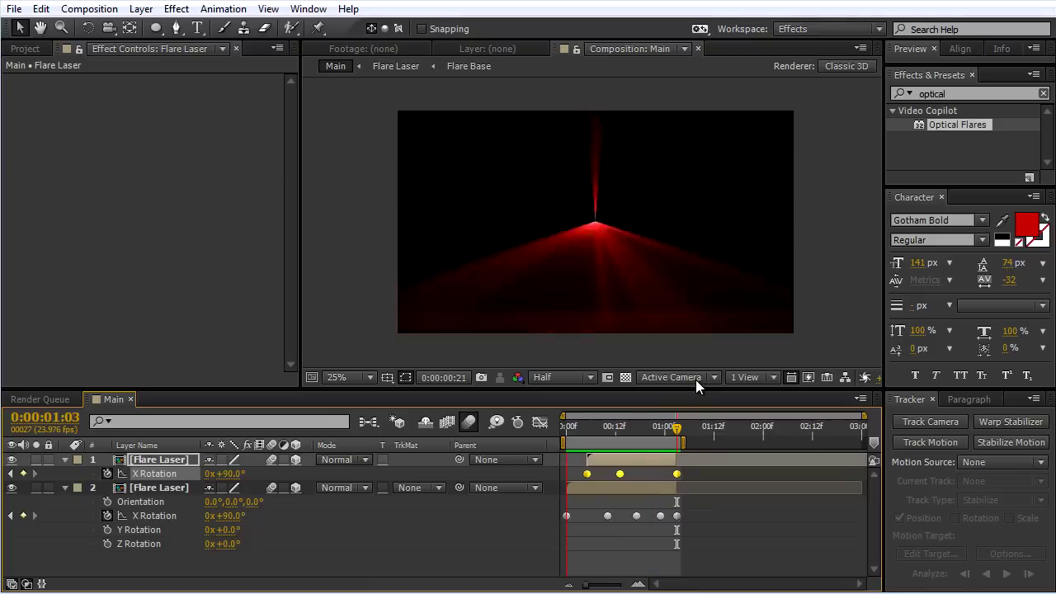
{"action": "left_click_drag", "start_coordinate": [676, 431], "coordinate": [485, 423]}
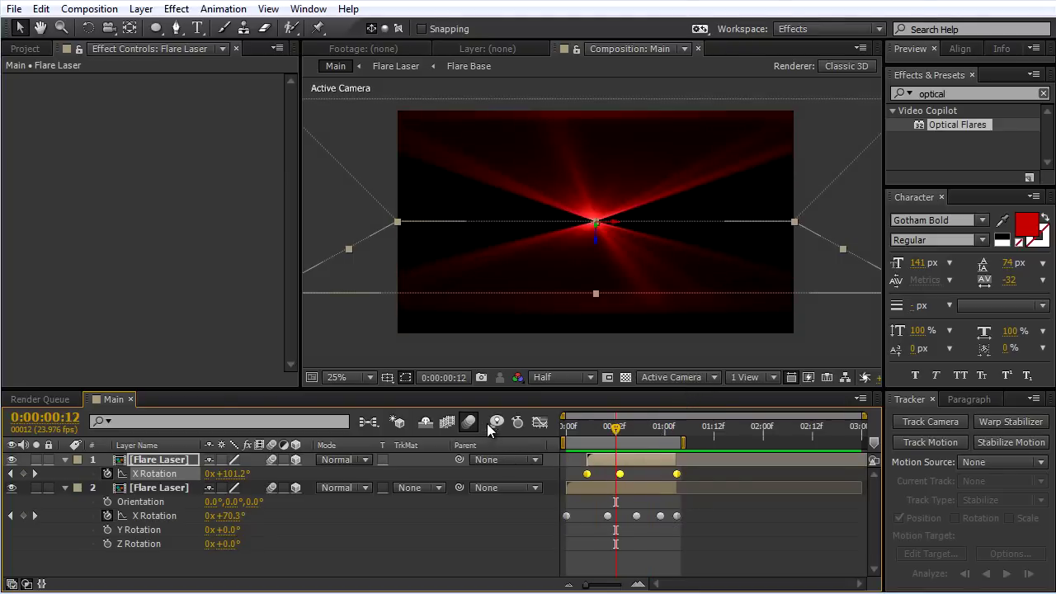
Step: Disable motion blur for the Main composition and add the Footage composition from the Extras folder as its bottom layer
{"action": "left_click", "coordinate": [468, 422]}
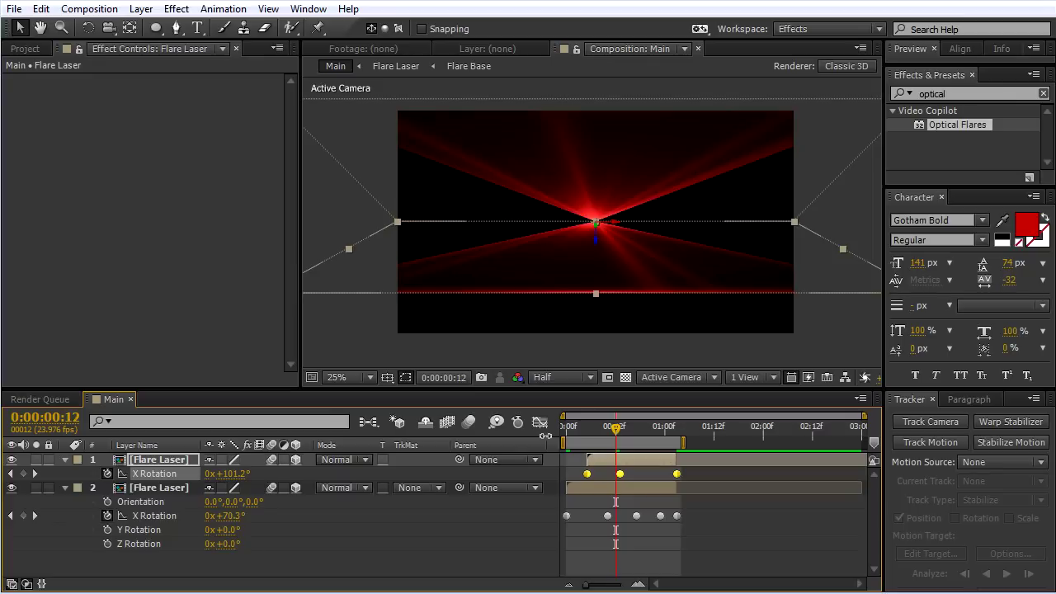
{"action": "left_click", "coordinate": [24, 48]}
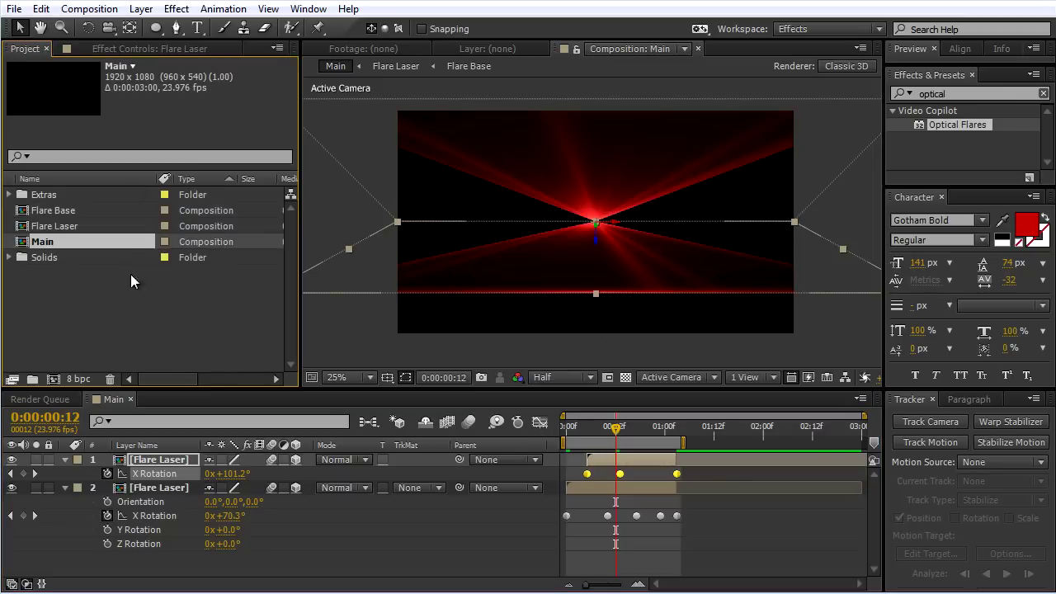
{"action": "left_click", "coordinate": [9, 194]}
{"action": "left_click_drag", "start_coordinate": [65, 226], "coordinate": [240, 561]}
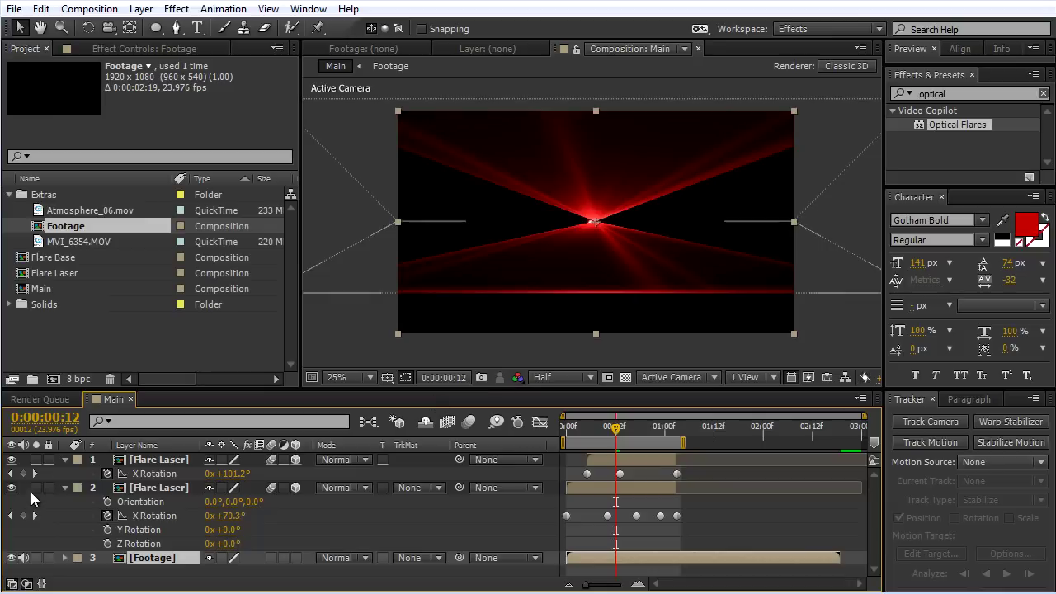
Step: Solo the Footage layer to examine its red light up to frame 17, and restore the laser layers
{"action": "left_click_drag", "start_coordinate": [617, 430], "coordinate": [634, 444]}
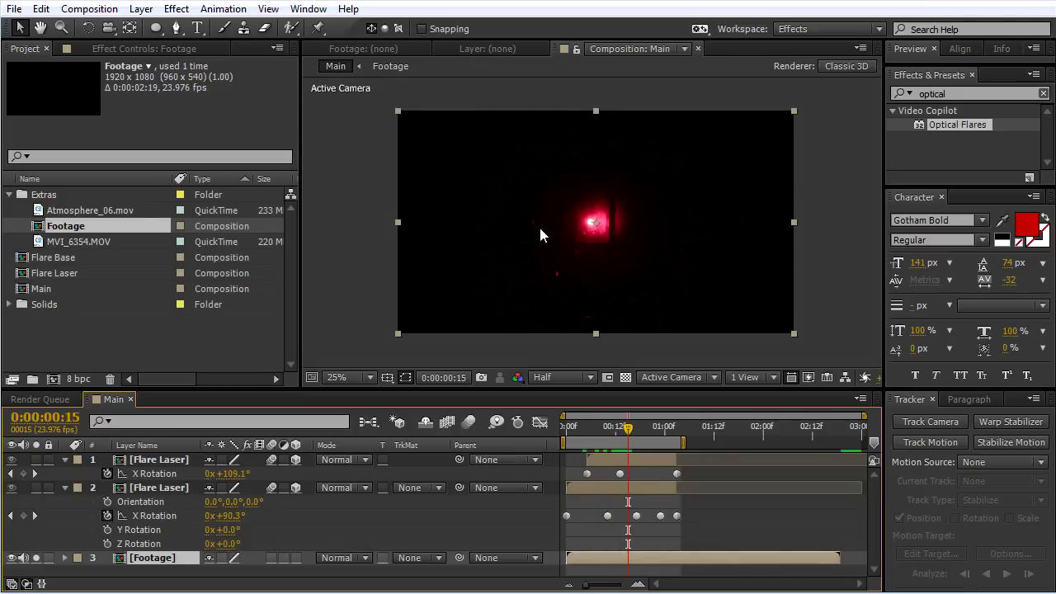
{"action": "left_click_drag", "start_coordinate": [659, 434], "coordinate": [677, 428]}
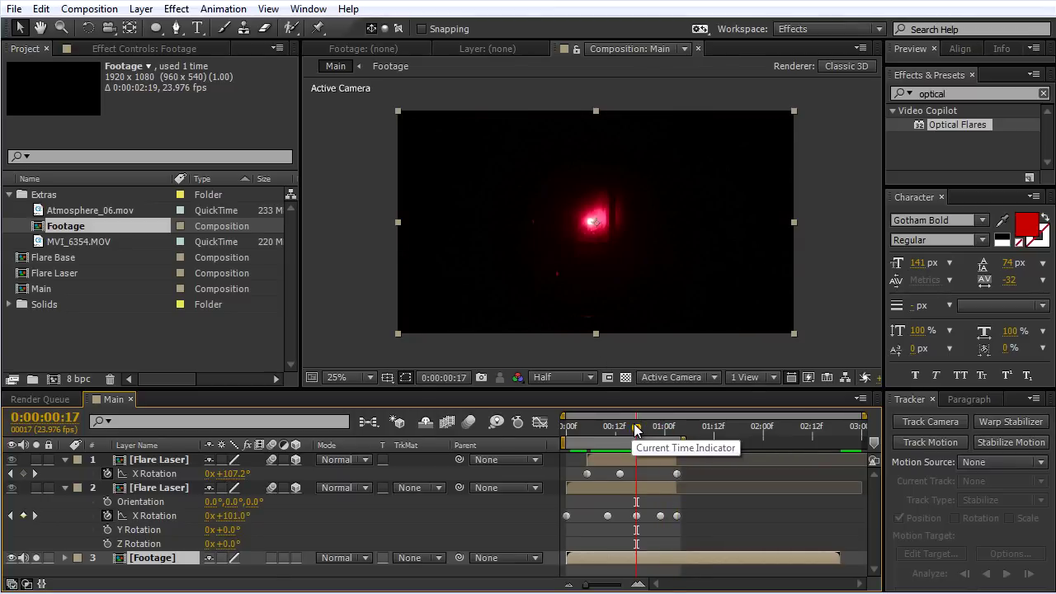
{"action": "key", "text": "k"}
{"action": "key", "text": "j"}
{"action": "left_click", "coordinate": [37, 557]}
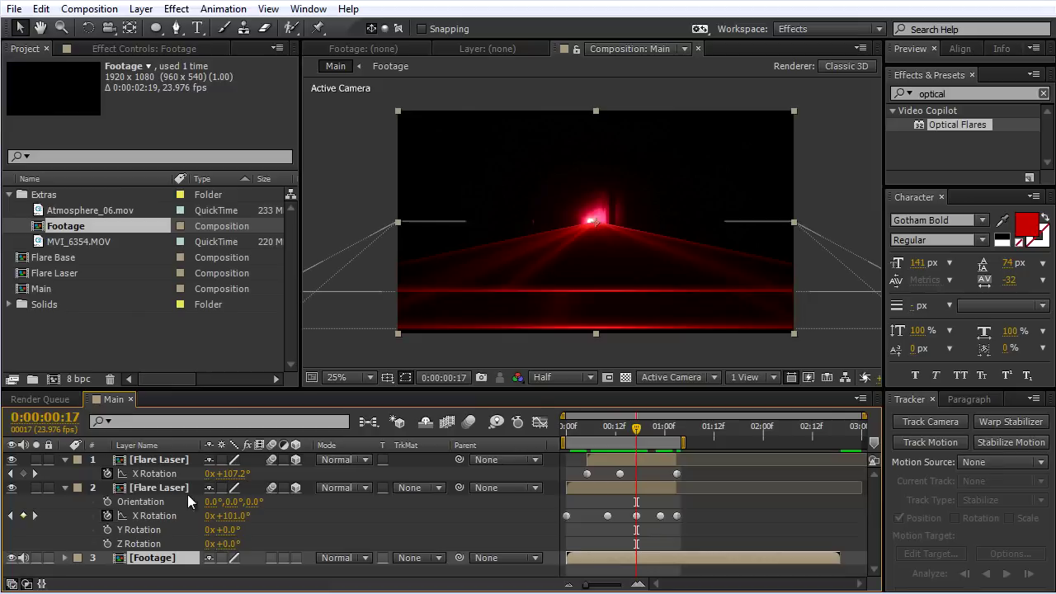
Step: Set the blending mode of both Flare Laser layers to Screen
{"action": "left_click", "coordinate": [144, 461]}
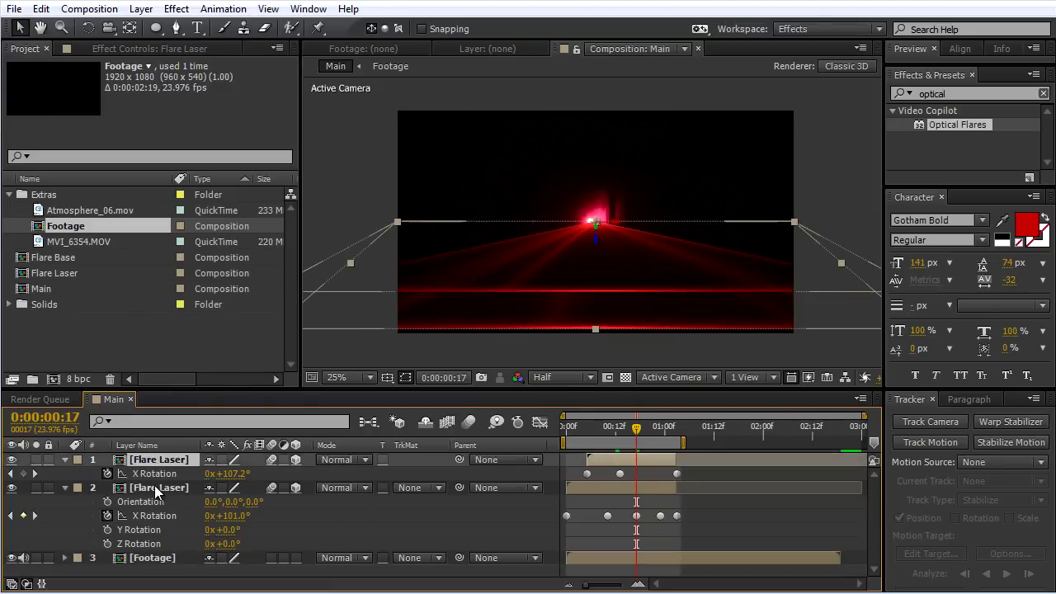
{"action": "left_click", "coordinate": [157, 488], "text": "shift"}
{"action": "left_click", "coordinate": [365, 488]}
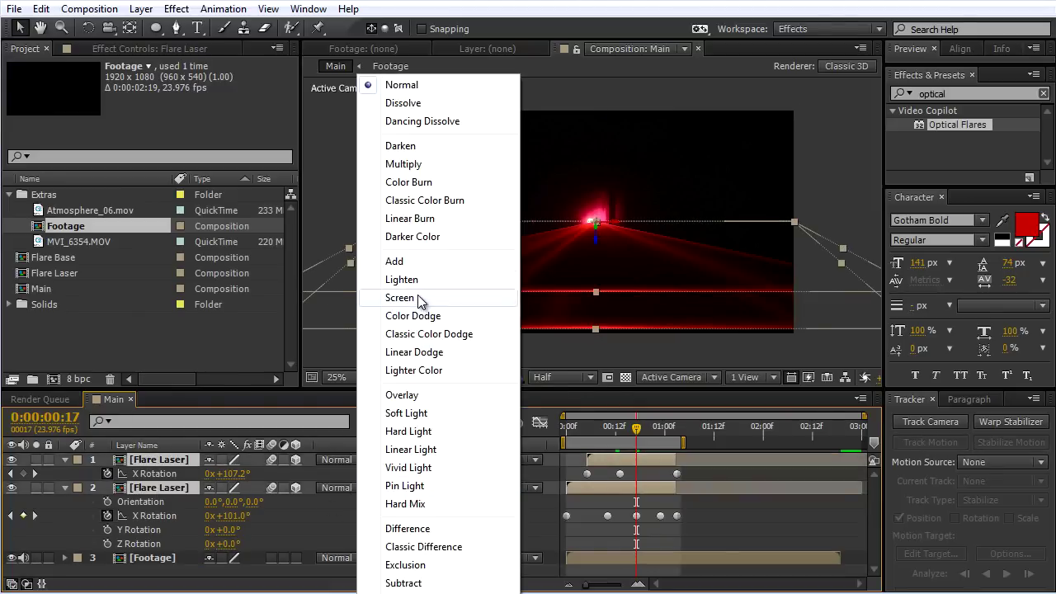
{"action": "left_click", "coordinate": [413, 297]}
Step: Nudge and slightly enlarge the Footage layer to align its light with the laser origin, and select the upper Flare Laser at frame 13
{"action": "mouse_move", "coordinate": [617, 430]}
{"action": "left_mouse_down"}
{"action": "mouse_move", "coordinate": [608, 426]}
{"action": "mouse_move", "coordinate": [627, 428]}
{"action": "left_mouse_up"}
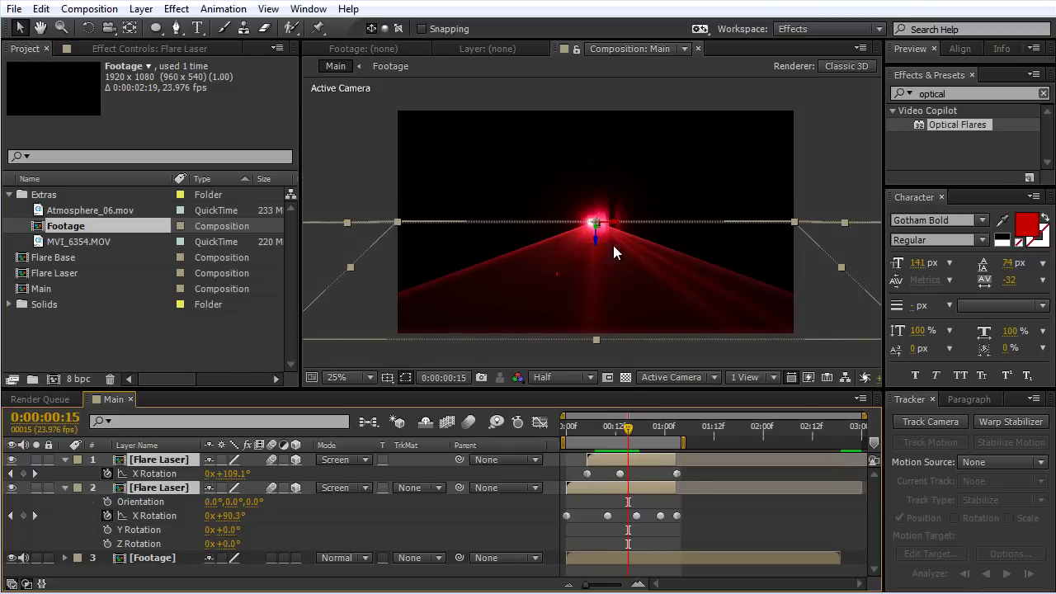
{"action": "left_click", "coordinate": [709, 561]}
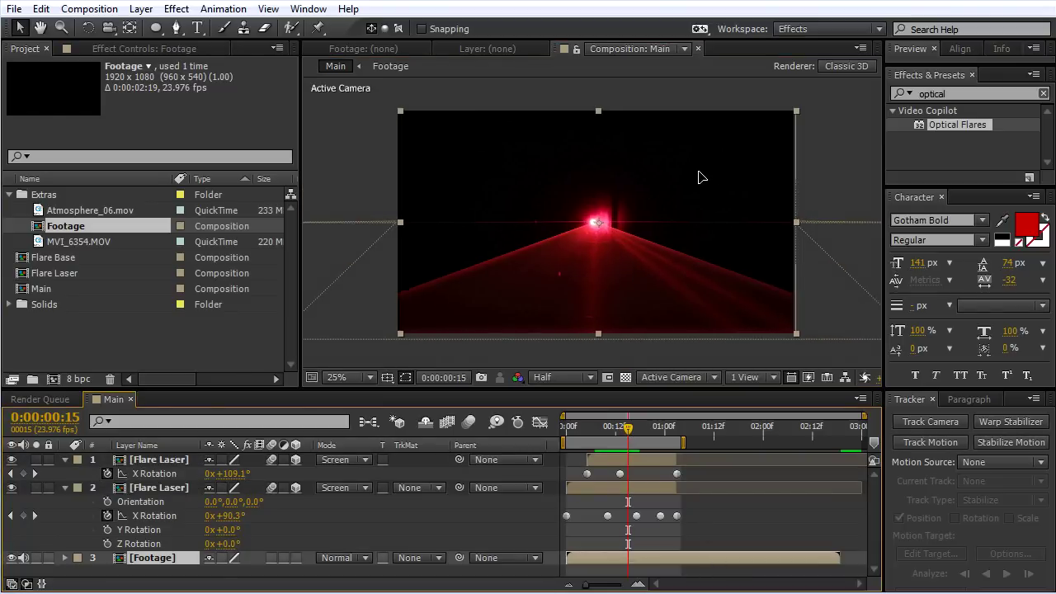
{"action": "left_click", "coordinate": [579, 426]}
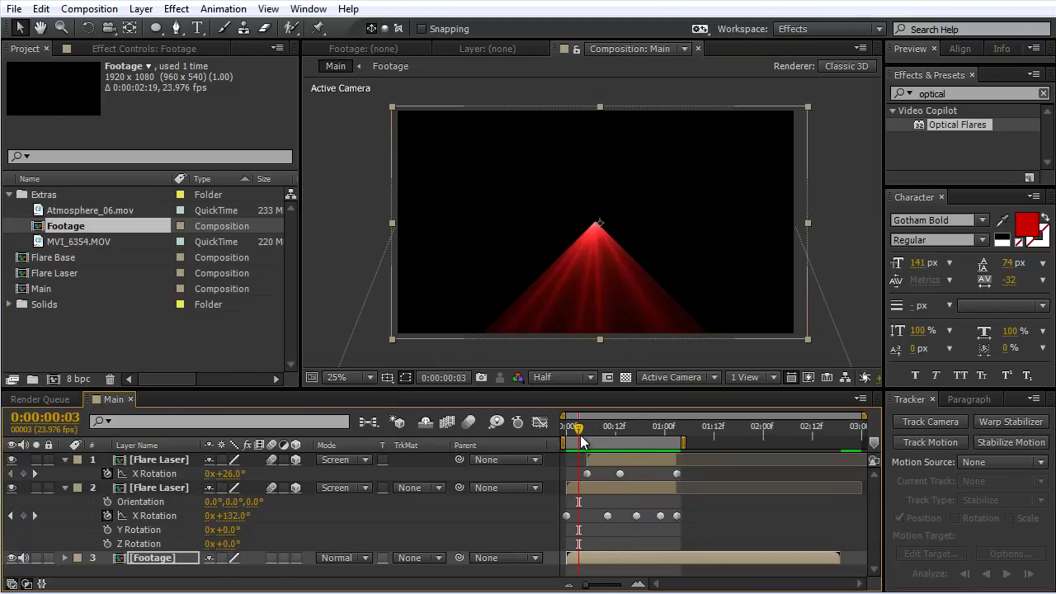
{"action": "left_click_drag", "start_coordinate": [581, 427], "coordinate": [623, 427]}
{"action": "left_click", "coordinate": [619, 459]}
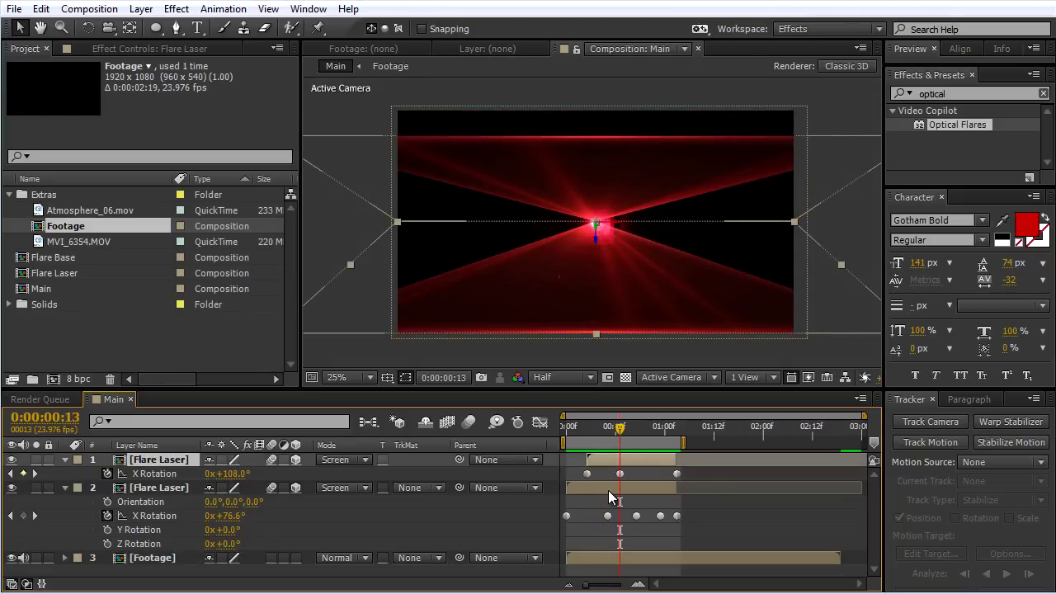
Step: Shift both Flare Laser layers so the lower one starts at frame 13, extend the work area, and preview the animation
{"action": "left_click", "coordinate": [606, 488], "text": "shift"}
{"action": "left_click_drag", "start_coordinate": [607, 488], "coordinate": [649, 481]}
{"action": "left_click_drag", "start_coordinate": [683, 443], "coordinate": [756, 444]}
{"action": "key", "text": "KP_0"}
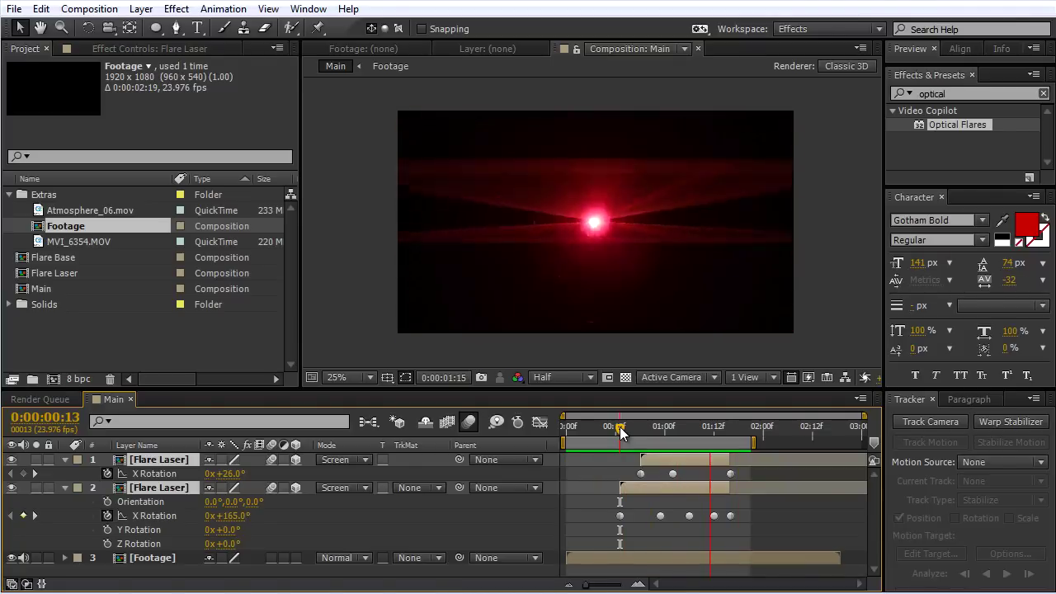
{"action": "key", "text": "space"}
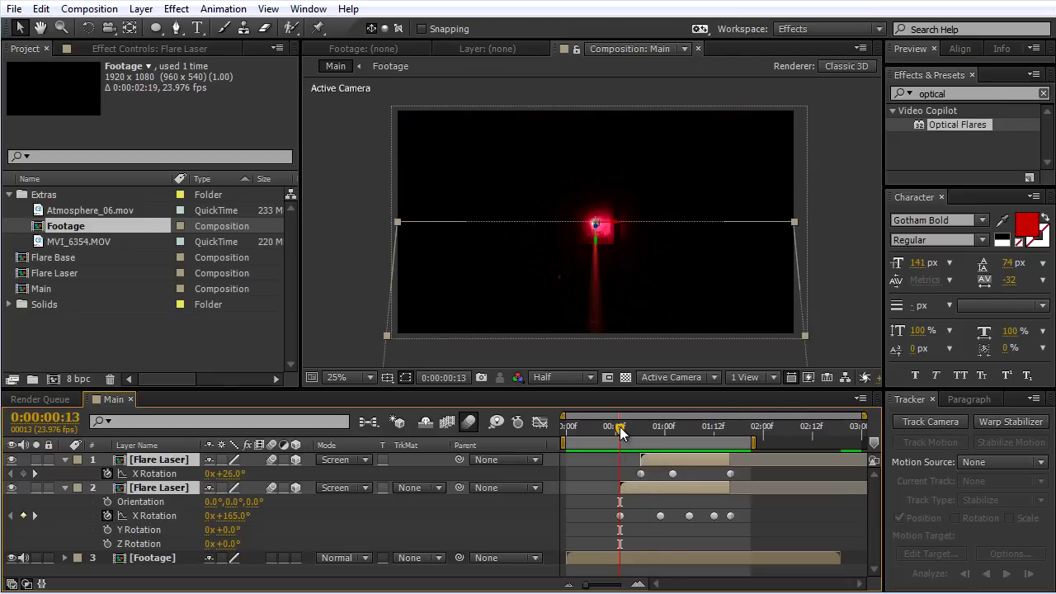
Step: Delete the Footage layer from the Main composition, with the time indicator around 0:00:01:02
{"action": "left_click_drag", "start_coordinate": [617, 430], "coordinate": [676, 439]}
{"action": "left_click", "coordinate": [603, 547]}
{"action": "left_click", "coordinate": [602, 560]}
{"action": "key", "text": "Delete"}
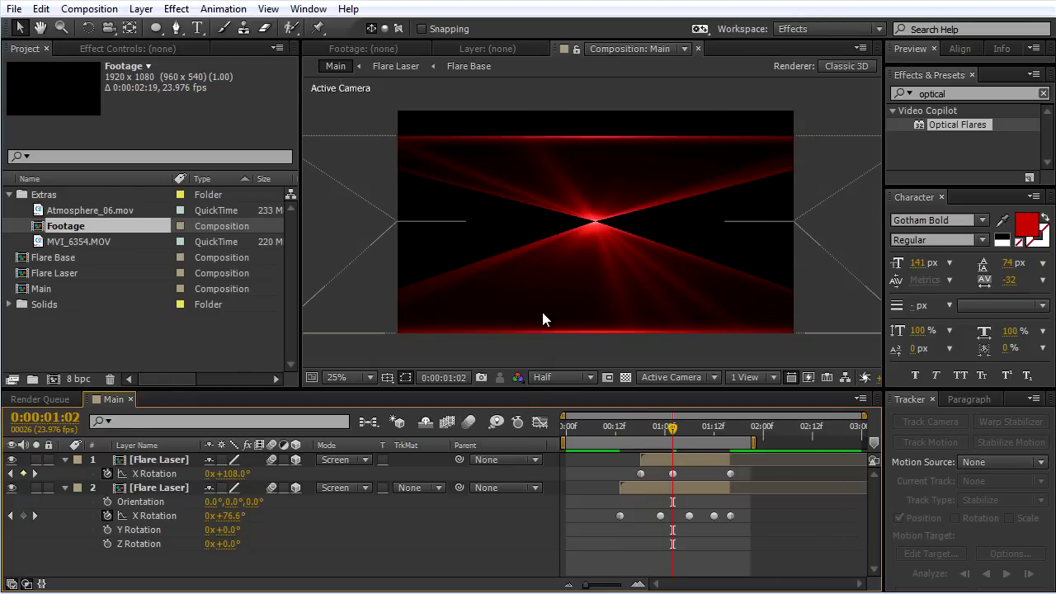
Step: Add a new 1920 by 1080 solid layer named Center Flare to the Main composition
{"action": "right_click", "coordinate": [335, 230]}
{"action": "mouse_move", "coordinate": [394, 243]}
{"action": "left_click", "coordinate": [594, 287]}
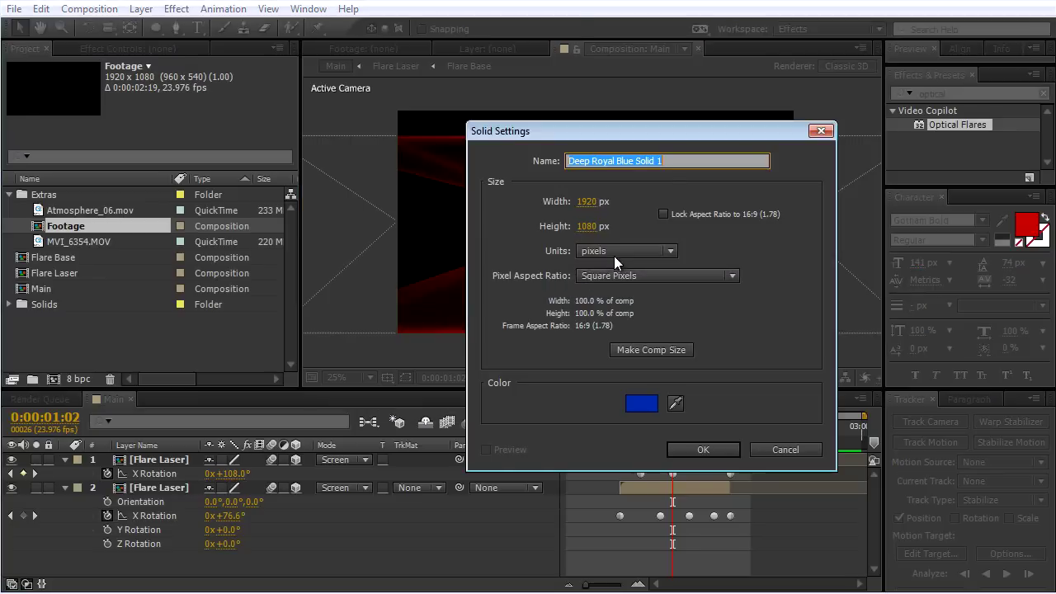
{"action": "type", "text": "Cen"}
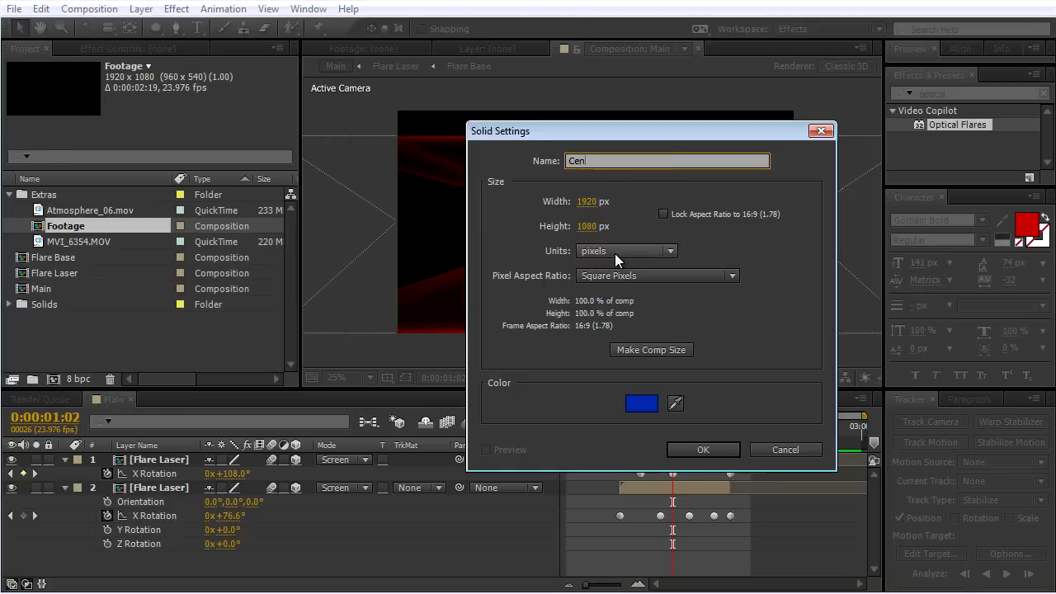
{"action": "type", "text": "ter Flare"}
{"action": "left_click", "coordinate": [702, 450]}
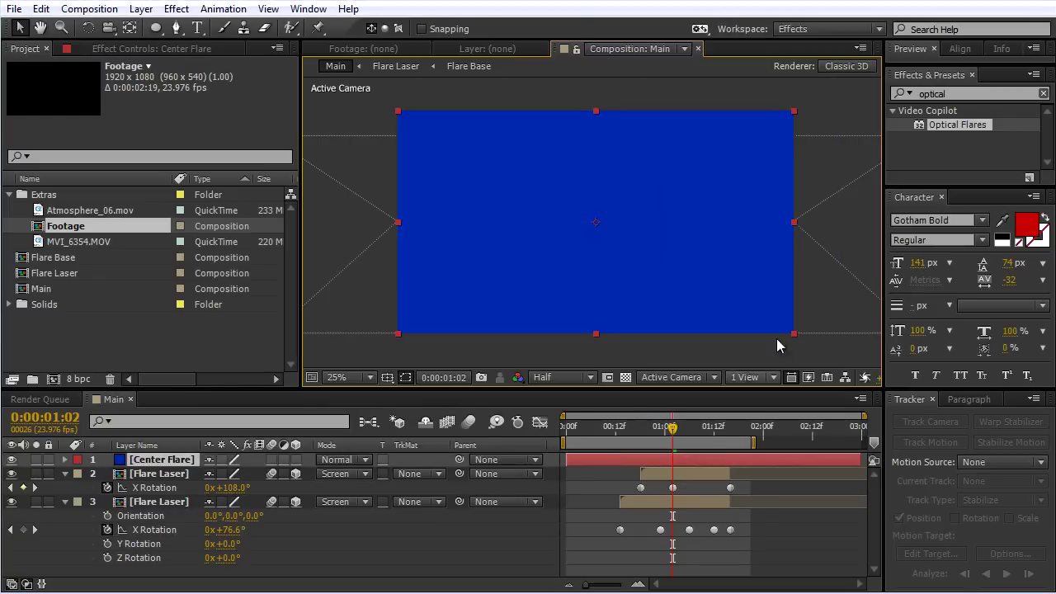
Step: Apply Optical Flares to the Center Flare solid and clear all objects of its default flare in the flare options
{"action": "left_click_drag", "start_coordinate": [954, 128], "coordinate": [653, 229]}
{"action": "left_click", "coordinate": [218, 81]}
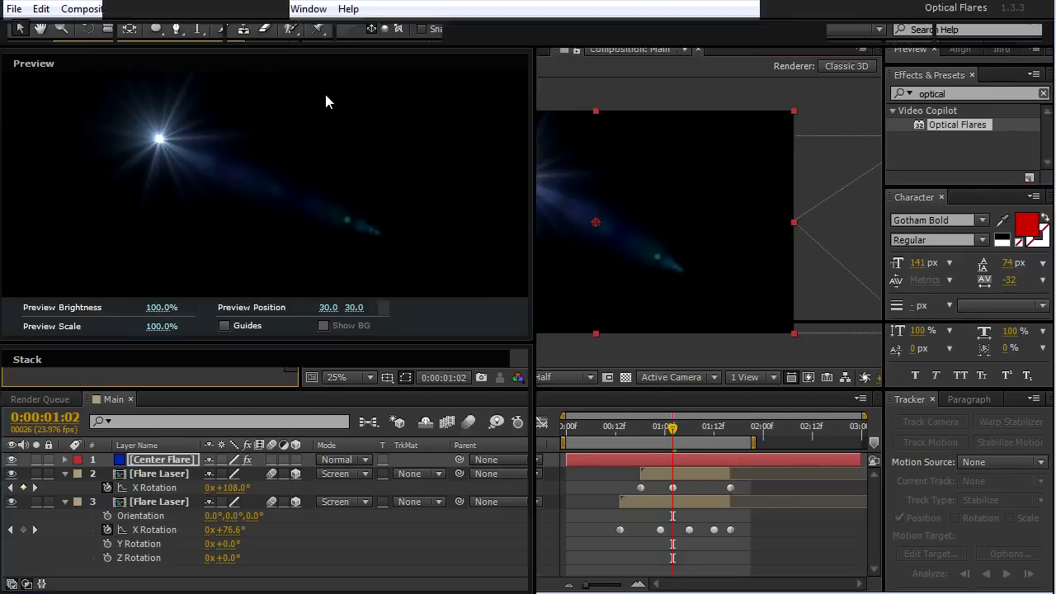
{"action": "left_click", "coordinate": [380, 34]}
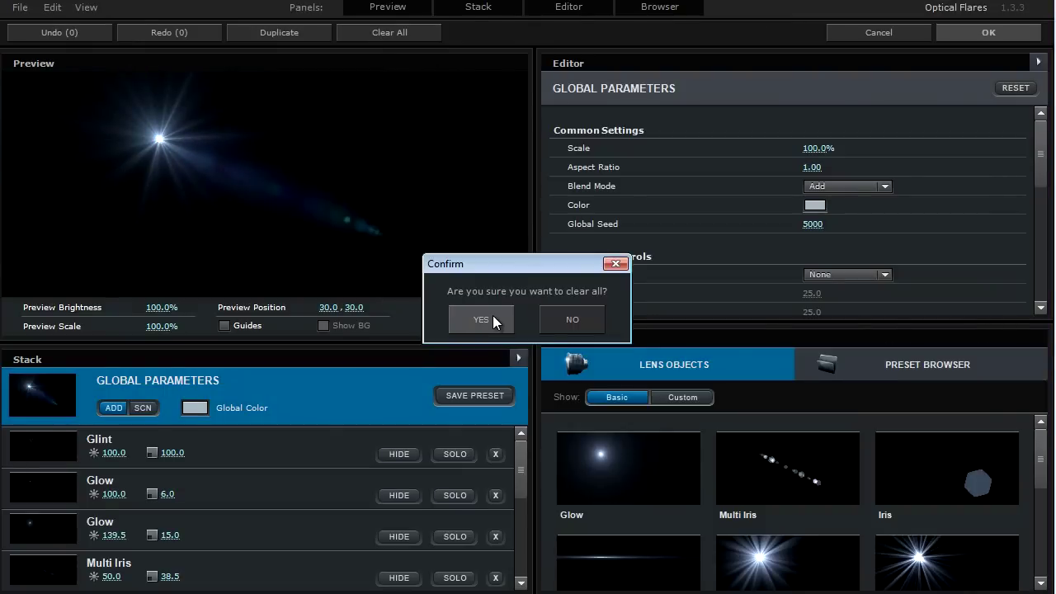
{"action": "left_click", "coordinate": [492, 317]}
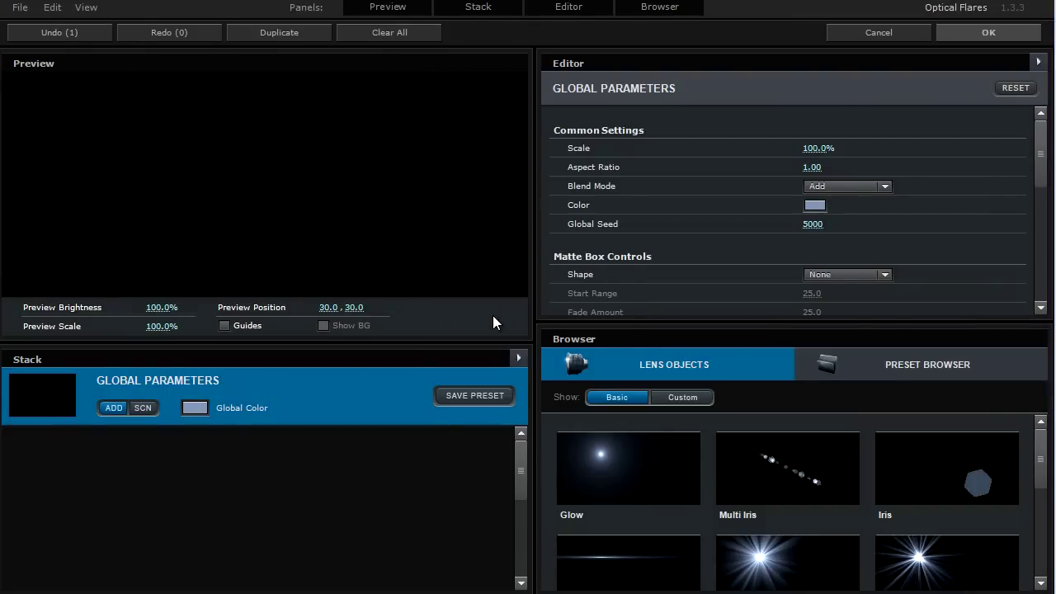
Step: Build the flare from Streak, Glow and Spike Ball objects, and set the Spike Ball's scale to 43.5
{"action": "left_click", "coordinate": [625, 559]}
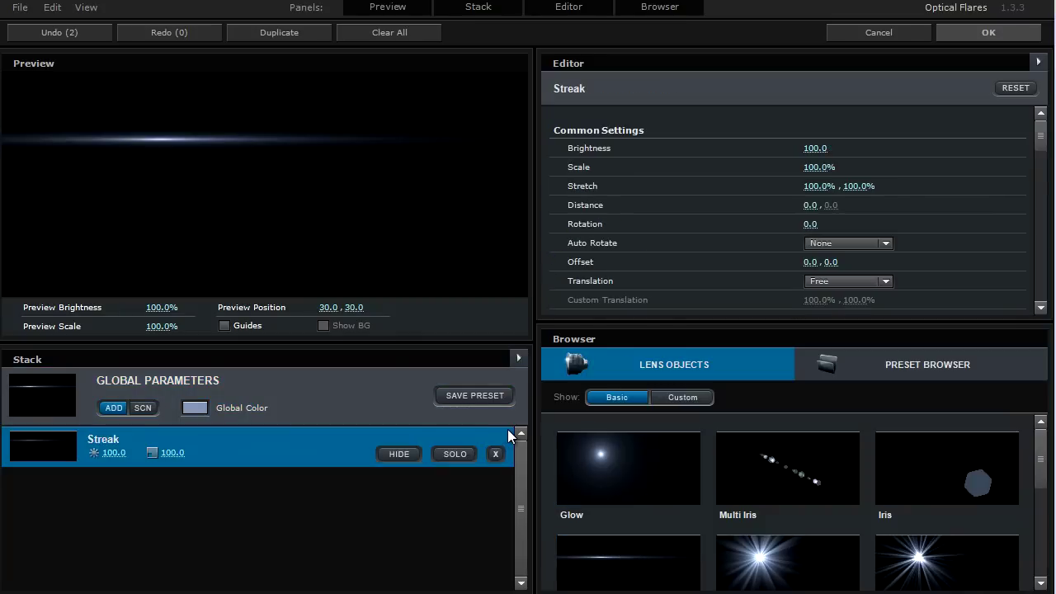
{"action": "left_click", "coordinate": [652, 438]}
{"action": "left_click_drag", "start_coordinate": [192, 141], "coordinate": [271, 168]}
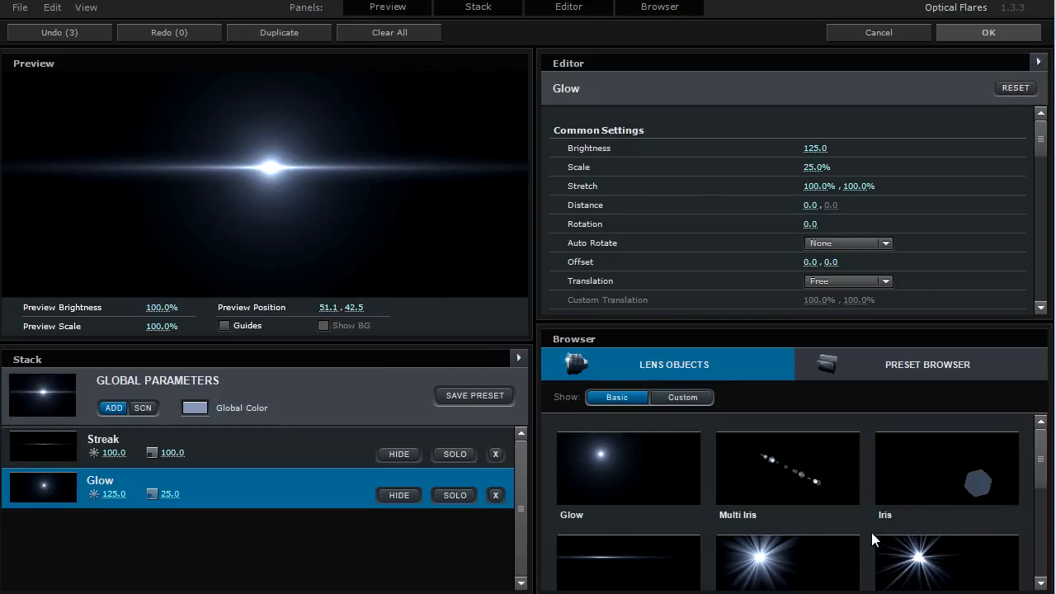
{"action": "scroll", "coordinate": [833, 528], "scroll_direction": "down", "scroll_amount": 5}
{"action": "left_click", "coordinate": [625, 463]}
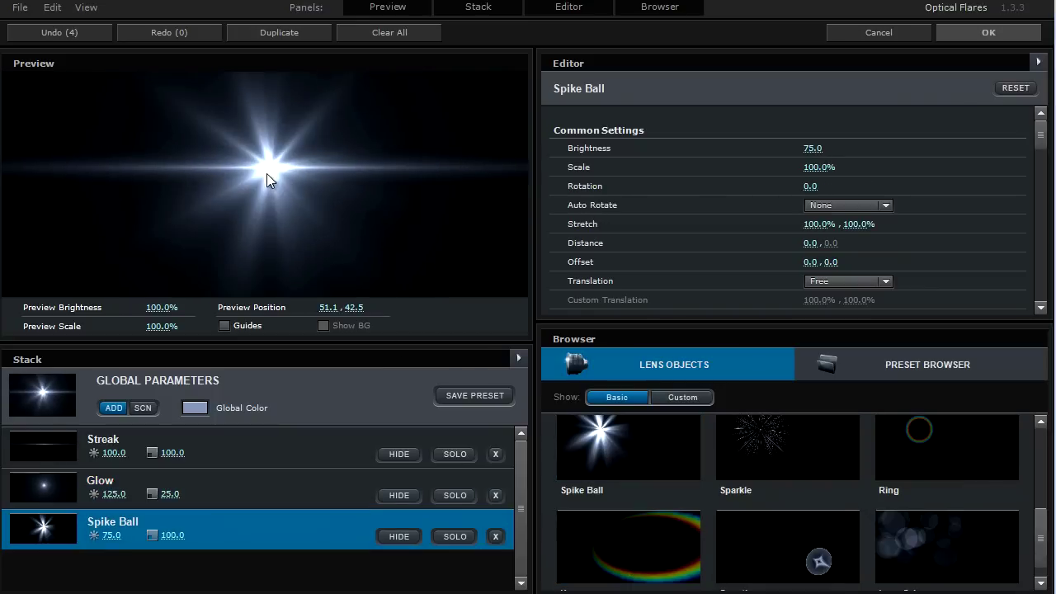
{"action": "left_click_drag", "start_coordinate": [168, 535], "coordinate": [86, 537]}
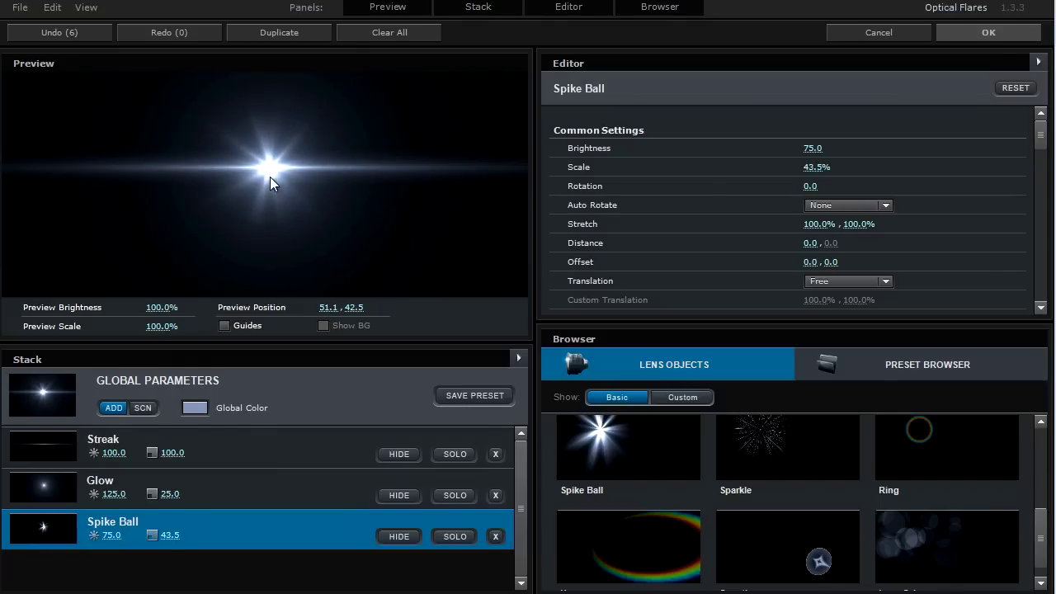
Step: Set the flare's global color to a saturated red and accept the Optical Flares setup
{"action": "left_click", "coordinate": [194, 408]}
{"action": "left_click_drag", "start_coordinate": [268, 335], "coordinate": [268, 314]}
{"action": "left_click_drag", "start_coordinate": [238, 350], "coordinate": [215, 340]}
{"action": "left_click", "coordinate": [320, 515]}
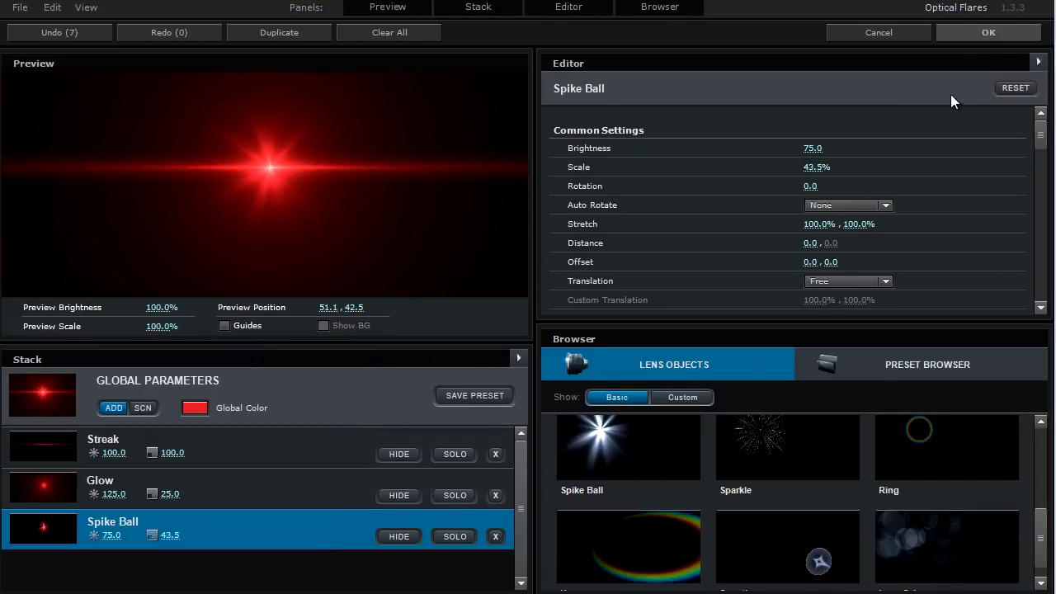
{"action": "left_click", "coordinate": [980, 36]}
Step: Position the flare at 960, 540 and place the Center Flare layer below both Flare Laser layers
{"action": "left_click_drag", "start_coordinate": [514, 176], "coordinate": [593, 221]}
{"action": "left_click_drag", "start_coordinate": [168, 458], "coordinate": [171, 563]}
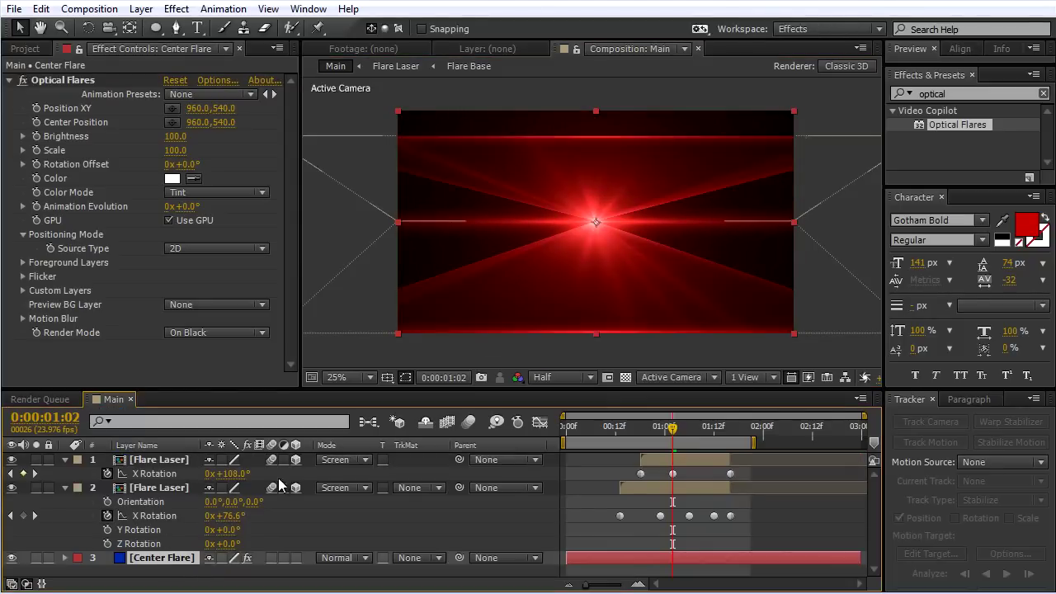
Step: Collapse both Flare Laser layers and add a Brightness keyframe of 0 at frame 0 to the Center Flare
{"action": "mouse_move", "coordinate": [575, 430]}
{"action": "left_mouse_down"}
{"action": "mouse_move", "coordinate": [557, 434]}
{"action": "mouse_move", "coordinate": [601, 438]}
{"action": "mouse_move", "coordinate": [586, 438]}
{"action": "left_mouse_up"}
{"action": "left_click_drag", "start_coordinate": [612, 439], "coordinate": [565, 443]}
{"action": "left_click", "coordinate": [65, 460]}
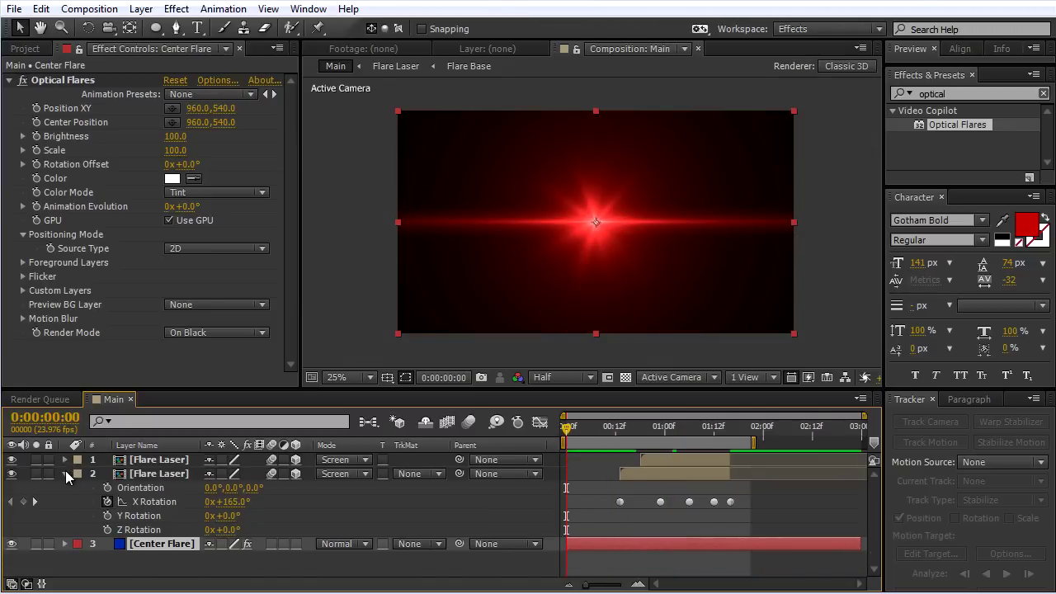
{"action": "left_click", "coordinate": [65, 473]}
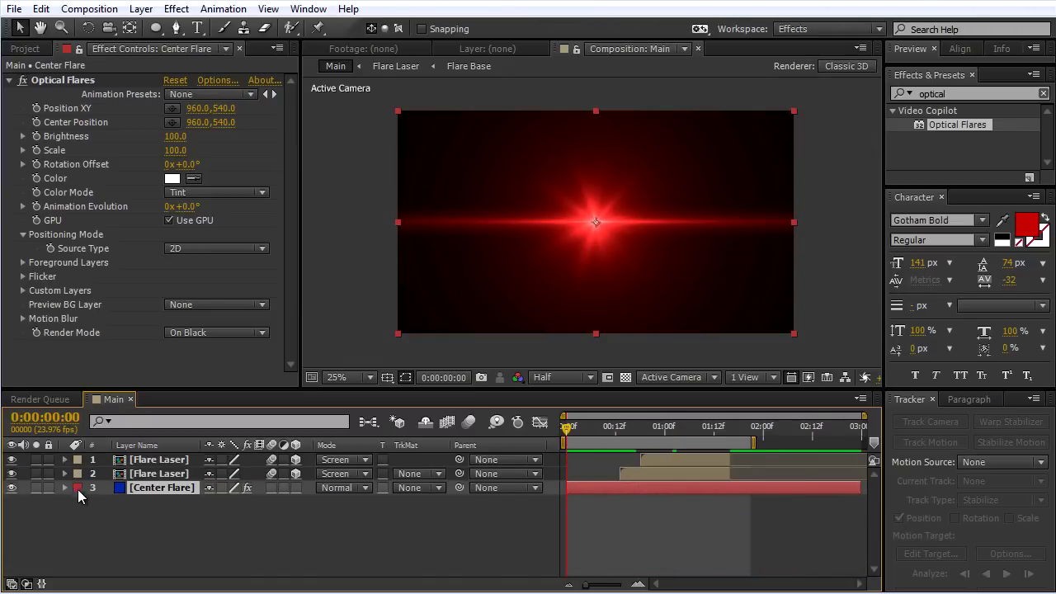
{"action": "left_click", "coordinate": [36, 136]}
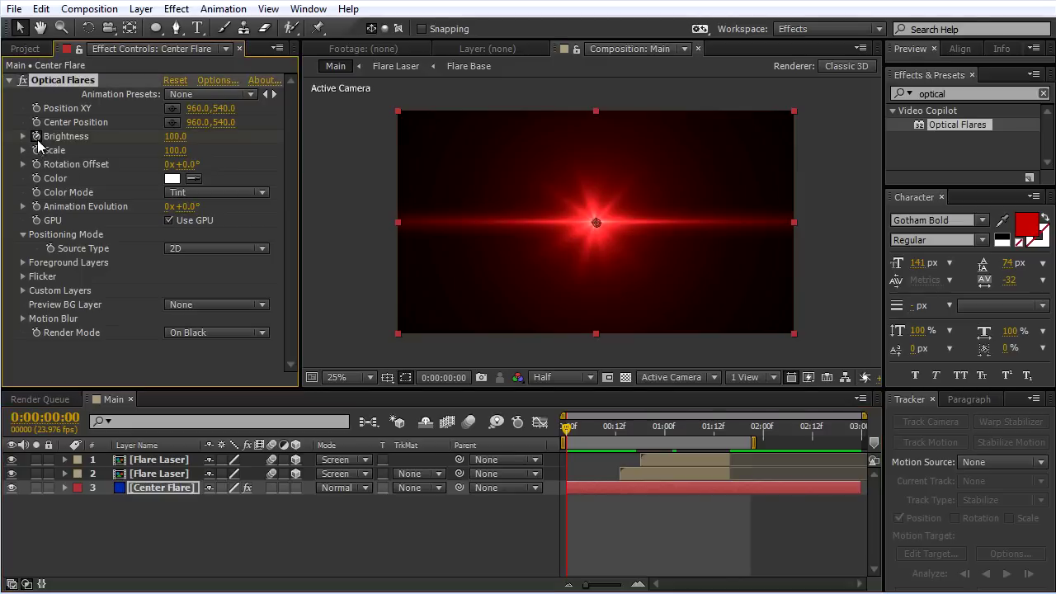
{"action": "key", "text": "u"}
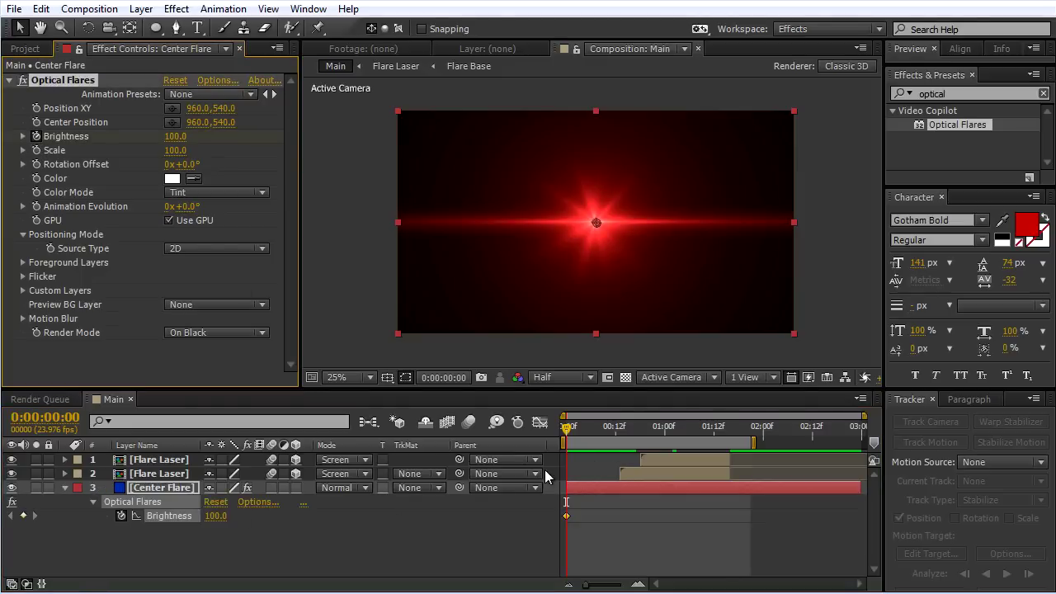
{"action": "left_click", "coordinate": [215, 516]}
{"action": "type", "text": "0"}
{"action": "key", "text": "Return"}
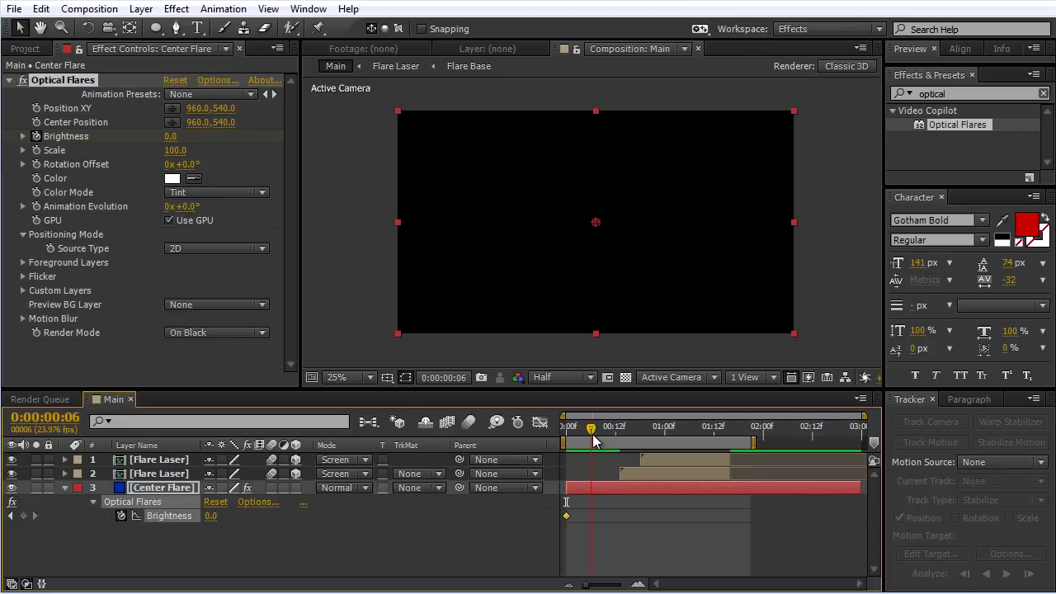
Step: Move the zero Brightness keyframe to about frame 7 and set the Brightness to 260 at frame 18
{"action": "left_click_drag", "start_coordinate": [607, 433], "coordinate": [619, 430]}
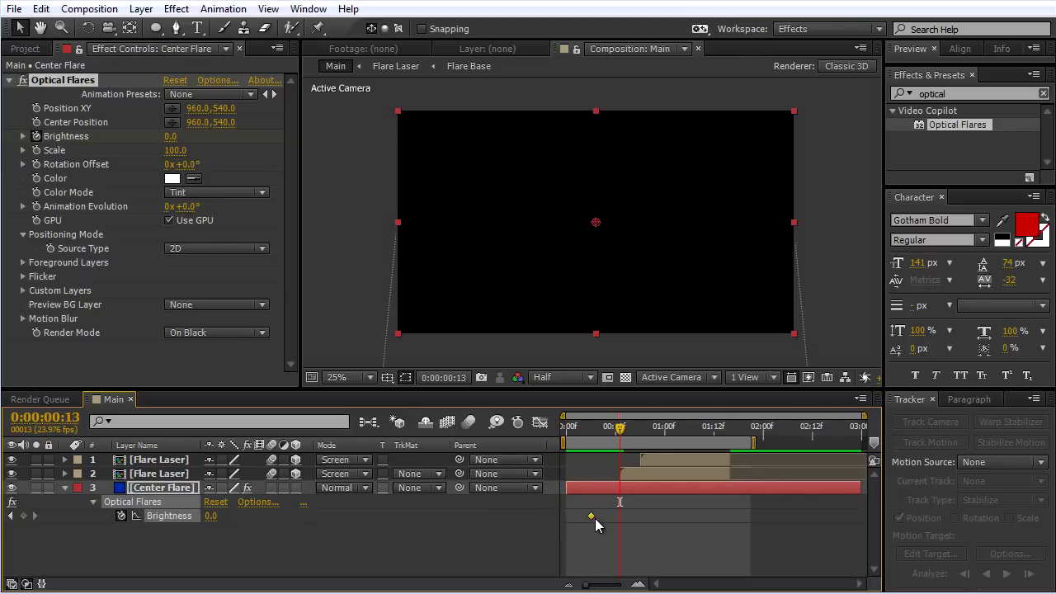
{"action": "left_click_drag", "start_coordinate": [596, 518], "coordinate": [595, 518]}
{"action": "left_click_drag", "start_coordinate": [613, 433], "coordinate": [641, 431]}
{"action": "left_click_drag", "start_coordinate": [214, 517], "coordinate": [252, 518]}
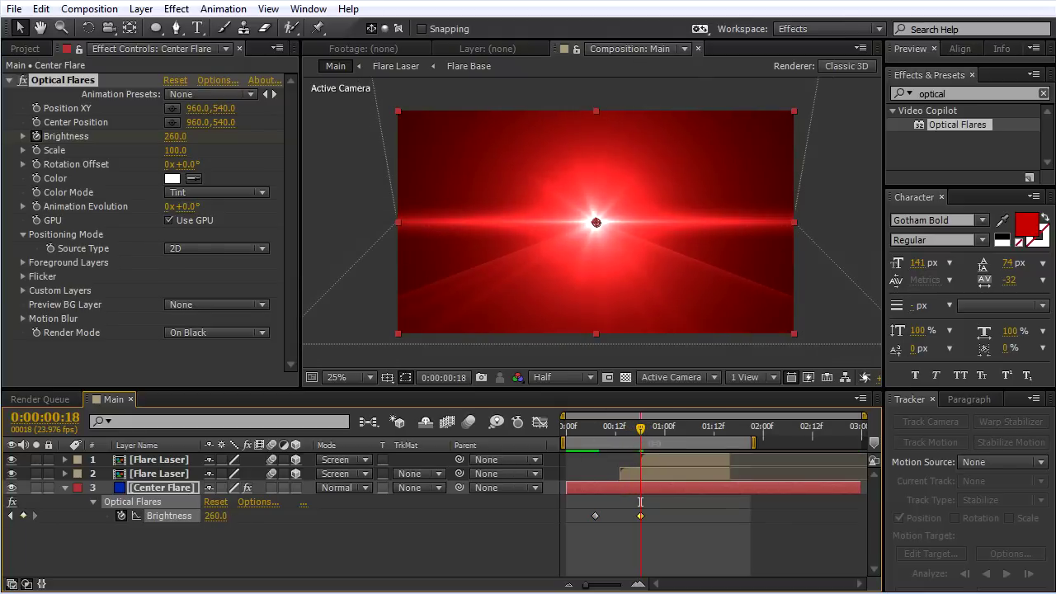
Step: Add a Brightness keyframe around frame 23 and lower the flare's Brightness to 50 at 0:00:01:05
{"action": "left_click_drag", "start_coordinate": [641, 436], "coordinate": [685, 435]}
{"action": "left_click", "coordinate": [23, 515]}
{"action": "left_click_drag", "start_coordinate": [216, 517], "coordinate": [203, 518]}
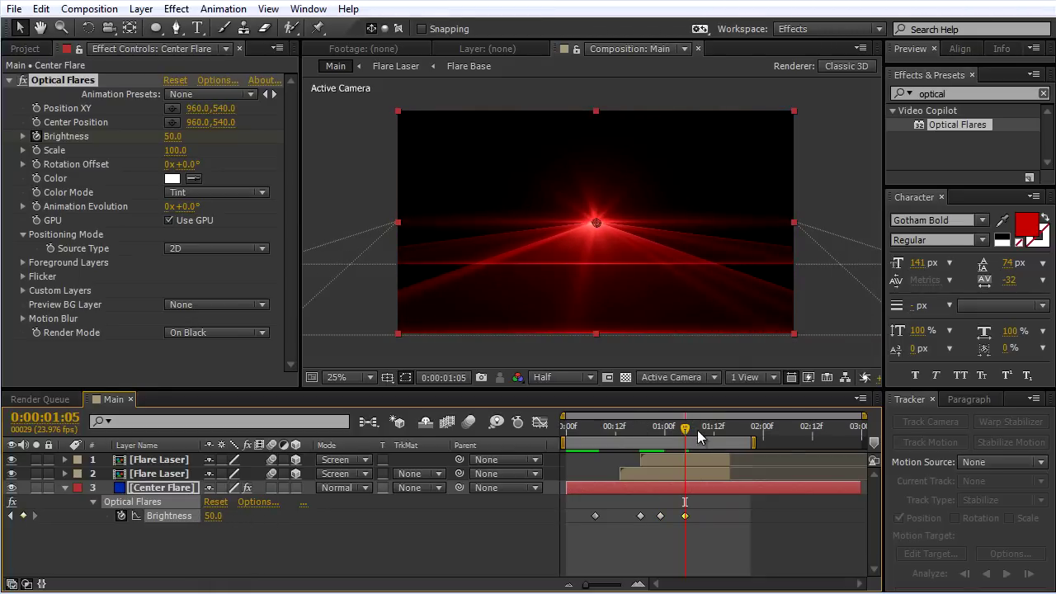
Step: Hold the flare's Brightness at 50 at 0:00:01:14, add a changed keyframe at 0:00:01:16, and set it to 0 at 0:00:01:20
{"action": "left_click_drag", "start_coordinate": [690, 435], "coordinate": [728, 437]}
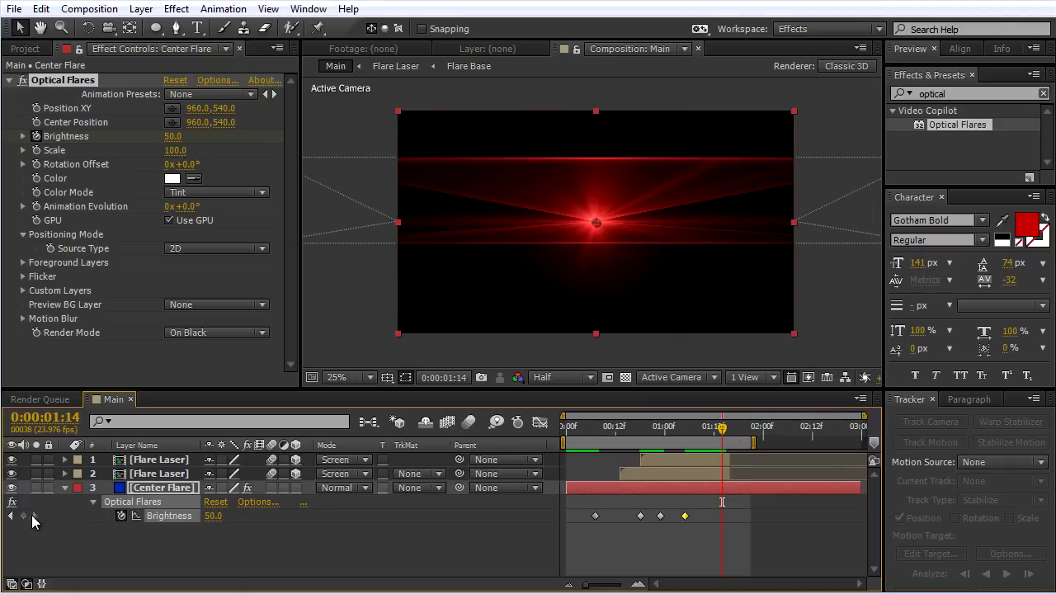
{"action": "left_click", "coordinate": [730, 429]}
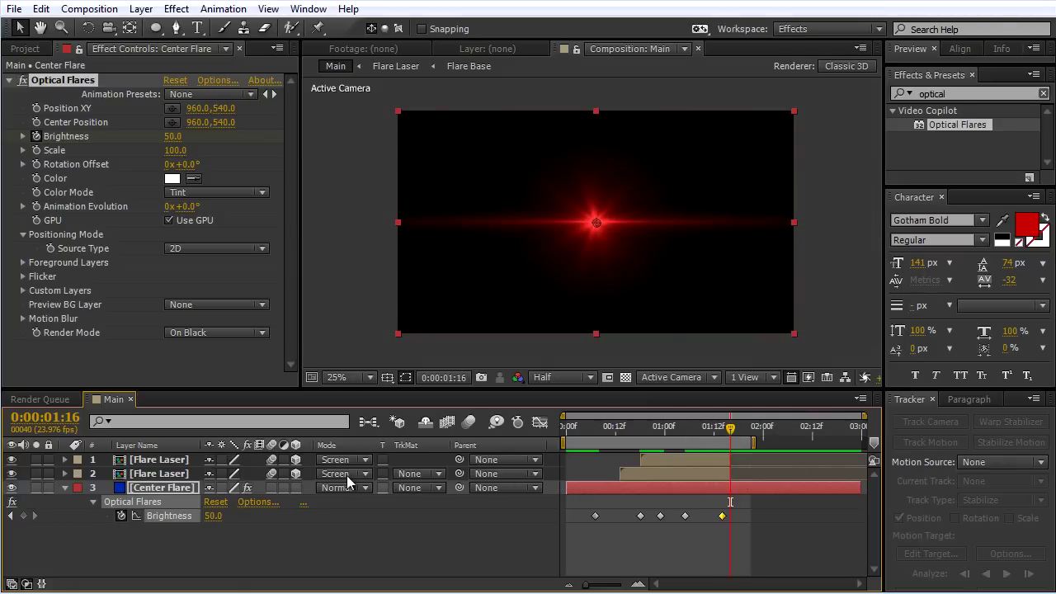
{"action": "left_click_drag", "start_coordinate": [212, 524], "coordinate": [228, 523]}
{"action": "left_click_drag", "start_coordinate": [731, 429], "coordinate": [746, 436]}
{"action": "left_click", "coordinate": [213, 515]}
{"action": "type", "text": "0"}
{"action": "key", "text": "Return"}
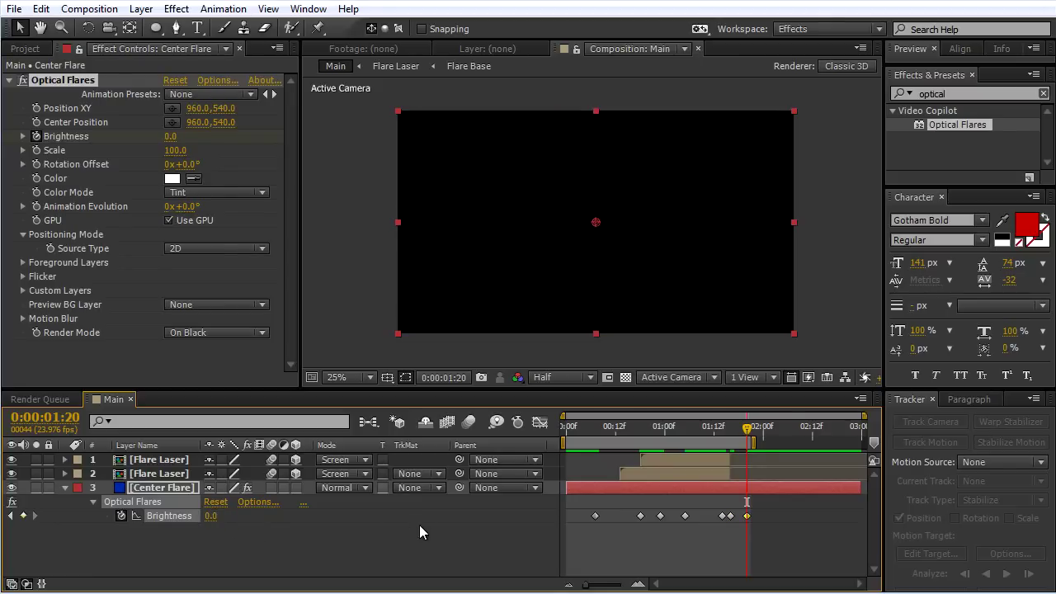
Step: Set the flare's flicker to type Sharp with a speed of 20 and an amount of 20
{"action": "left_click_drag", "start_coordinate": [652, 429], "coordinate": [627, 437]}
{"action": "left_click", "coordinate": [23, 277]}
{"action": "left_click", "coordinate": [169, 304]}
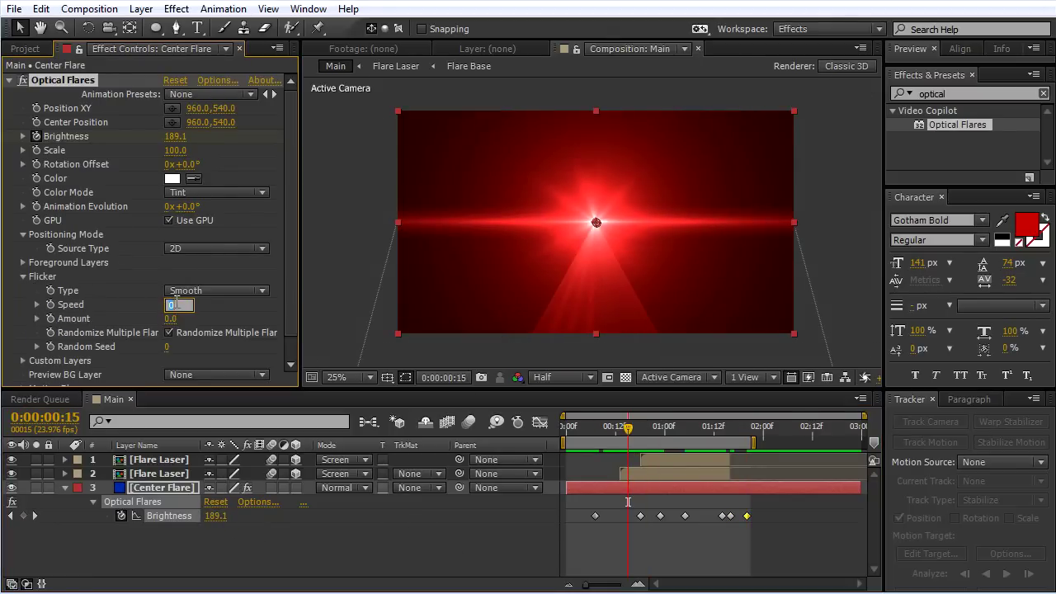
{"action": "type", "text": "20"}
{"action": "key", "text": "Tab"}
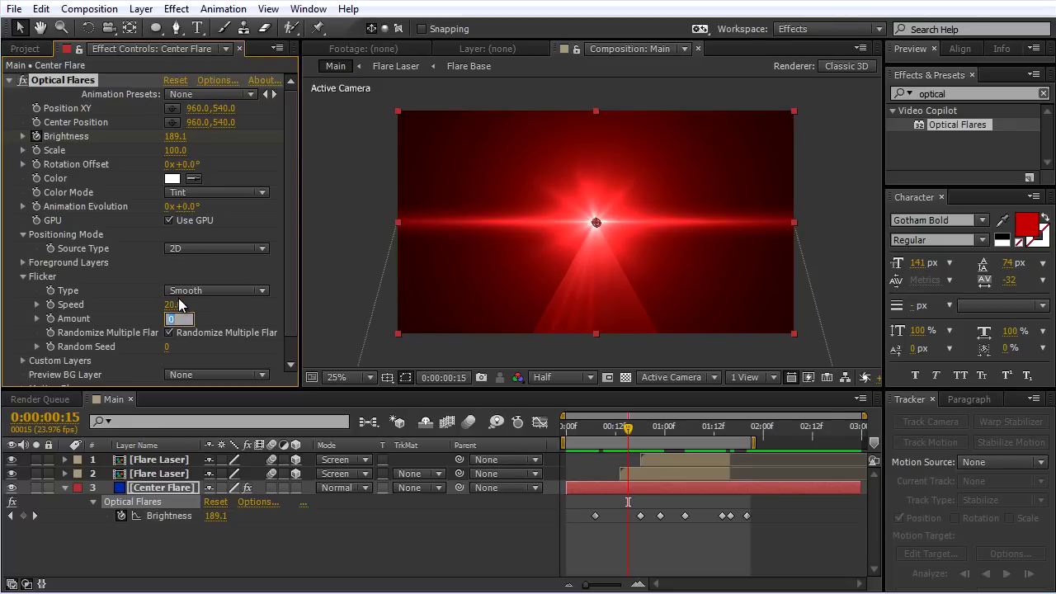
{"action": "key", "text": "Return"}
{"action": "left_click", "coordinate": [240, 291]}
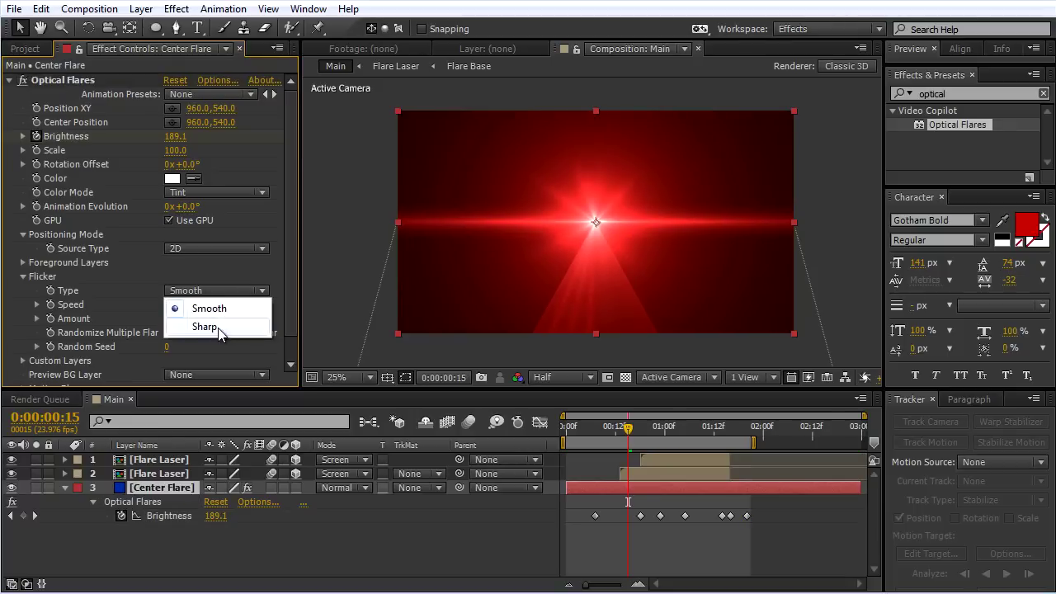
{"action": "left_click", "coordinate": [217, 326]}
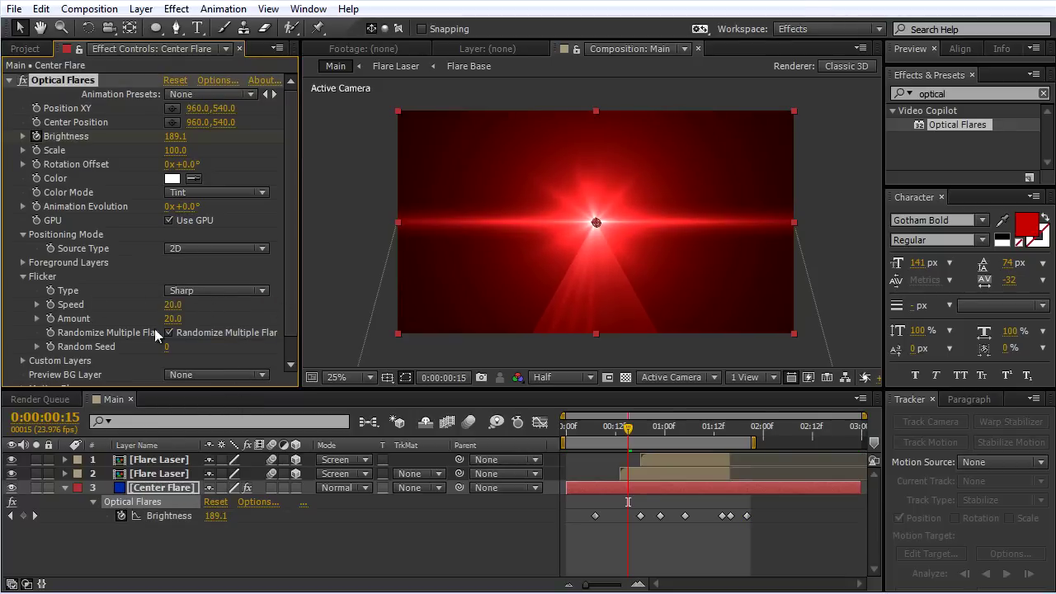
Step: Add the expression wiggle(2,50) to the Scale of the Center Flare's Optical Flares effect
{"action": "left_click", "coordinate": [37, 151], "text": "alt"}
{"action": "type", "text": "wiggle(2,50"}
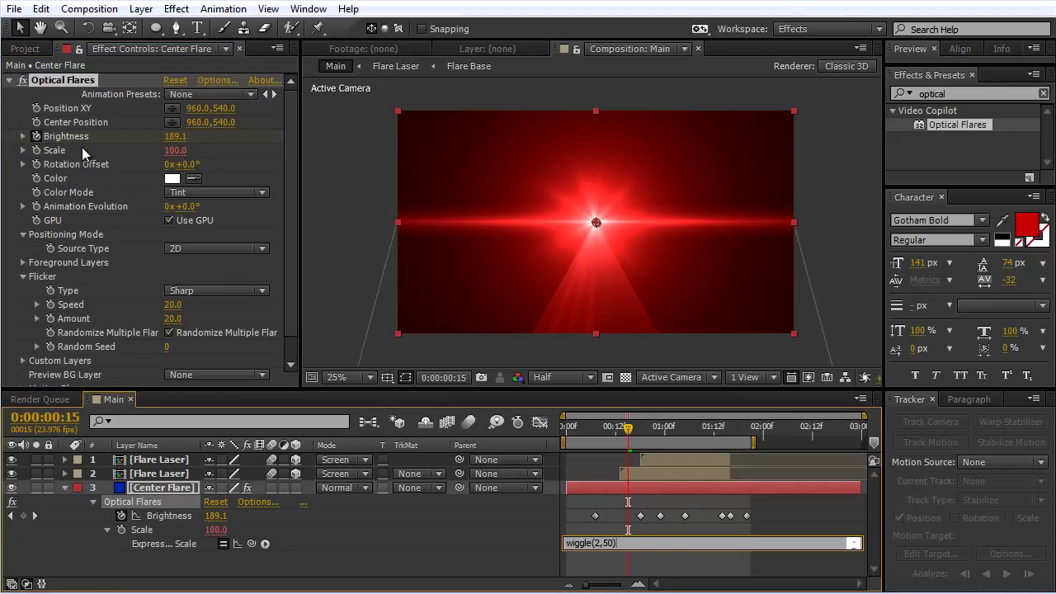
{"action": "mouse_move", "coordinate": [625, 432]}
{"action": "left_mouse_down"}
{"action": "mouse_move", "coordinate": [547, 433]}
{"action": "mouse_move", "coordinate": [627, 429]}
{"action": "left_mouse_up"}
Step: Enable motion blur for the Main composition and preview the flare with the sweeping lasers
{"action": "left_click", "coordinate": [470, 421]}
{"action": "left_click", "coordinate": [605, 427]}
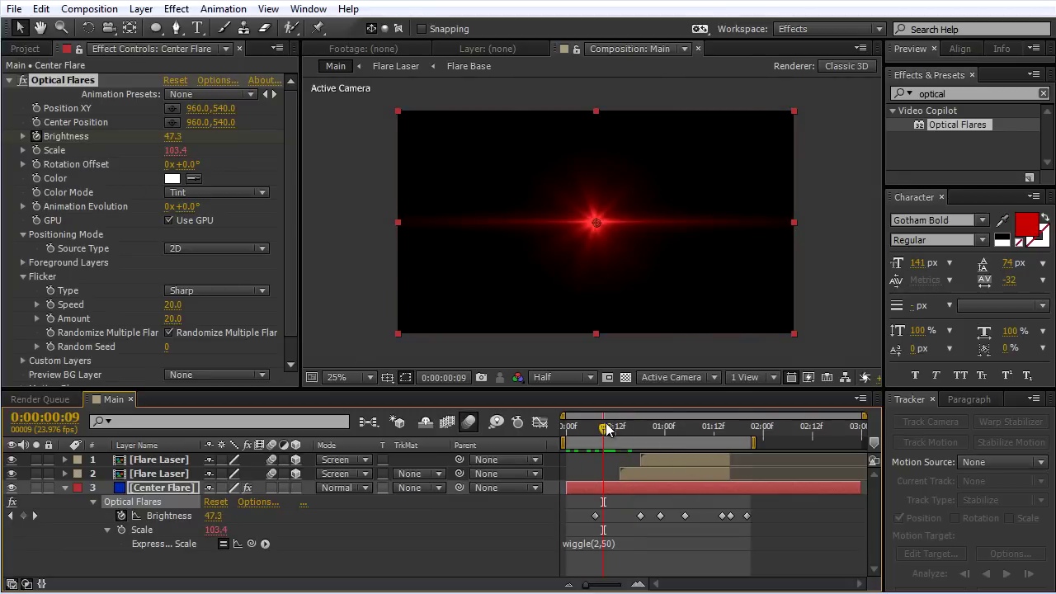
{"action": "key", "text": "space"}
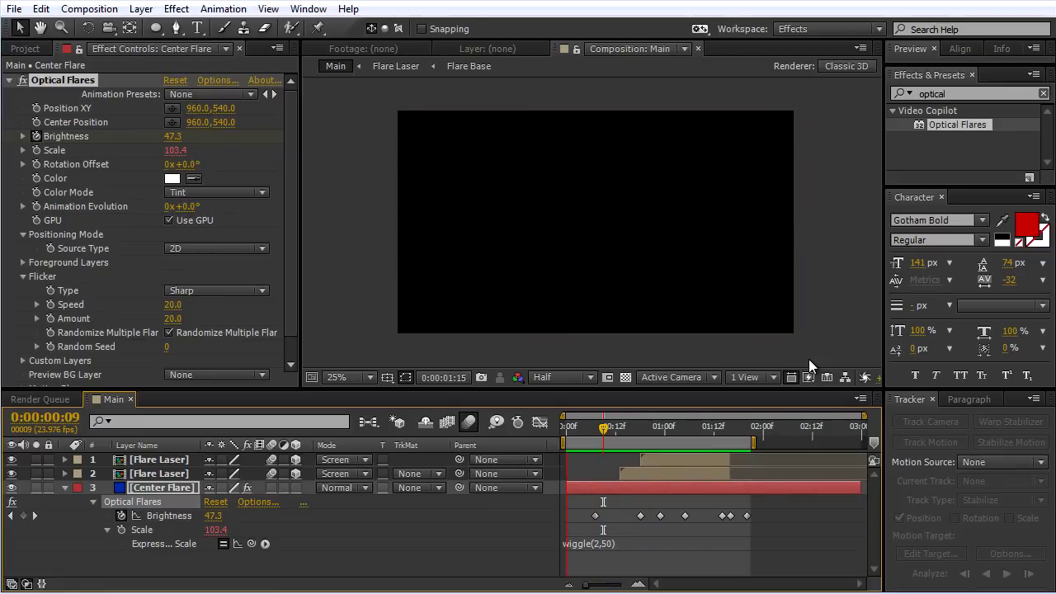
{"action": "key", "text": "space"}
Step: Create a composition-sized solid layer named Dirt in the Main composition
{"action": "mouse_move", "coordinate": [642, 430]}
{"action": "left_mouse_down"}
{"action": "mouse_move", "coordinate": [608, 438]}
{"action": "mouse_move", "coordinate": [630, 438]}
{"action": "left_mouse_up"}
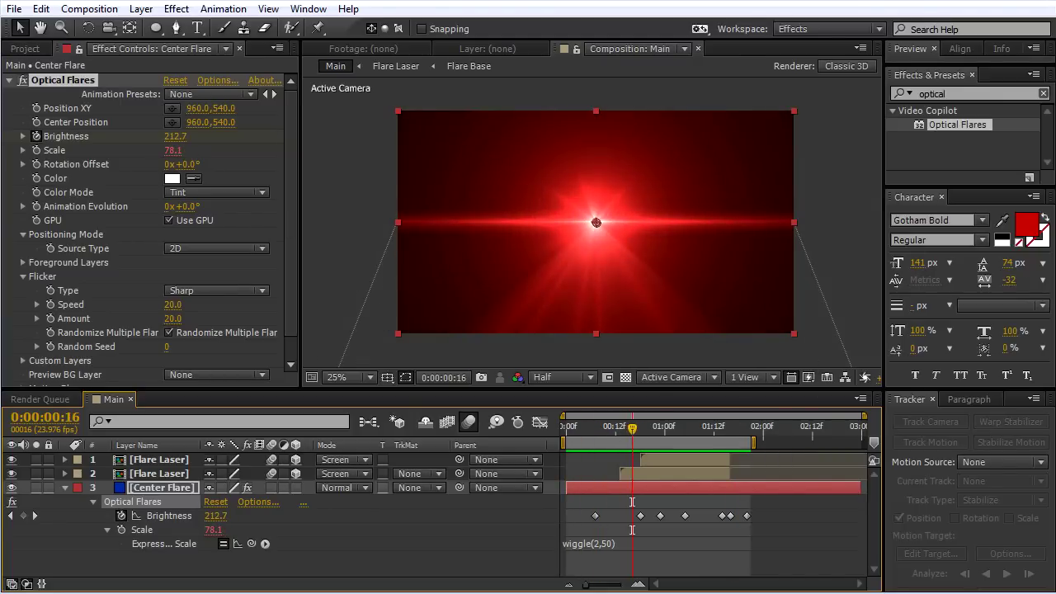
{"action": "right_click", "coordinate": [338, 167]}
{"action": "mouse_move", "coordinate": [540, 177]}
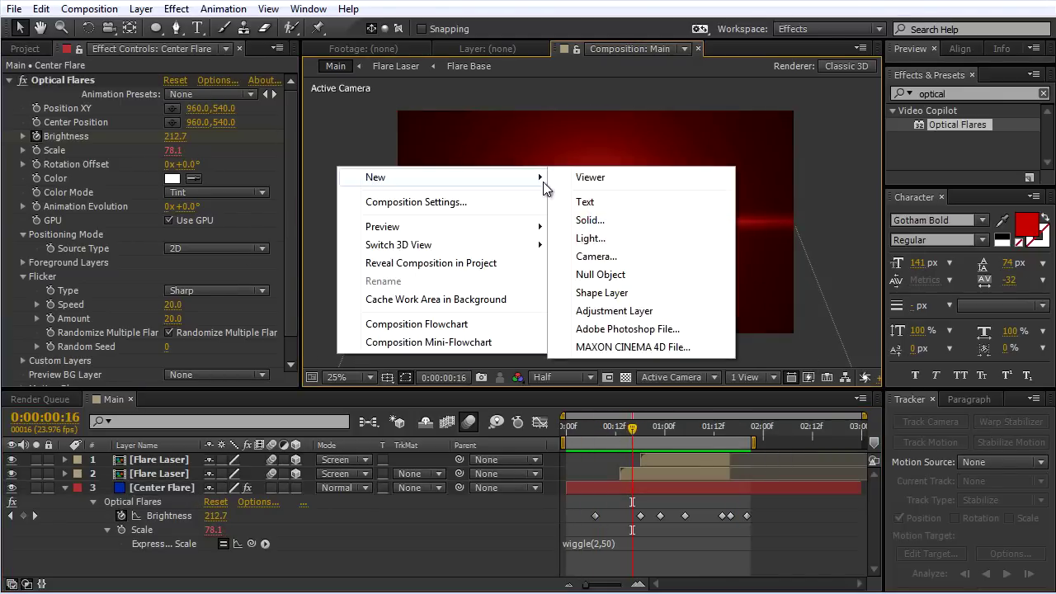
{"action": "left_click", "coordinate": [581, 224]}
{"action": "type", "text": "D"}
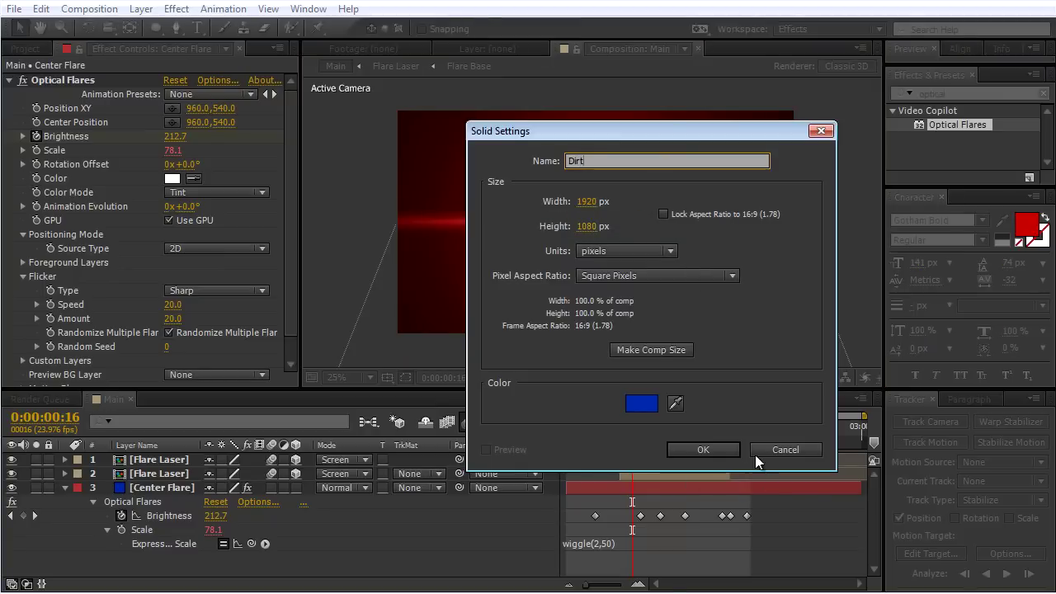
{"action": "type", "text": "irt"}
{"action": "key", "text": "Return"}
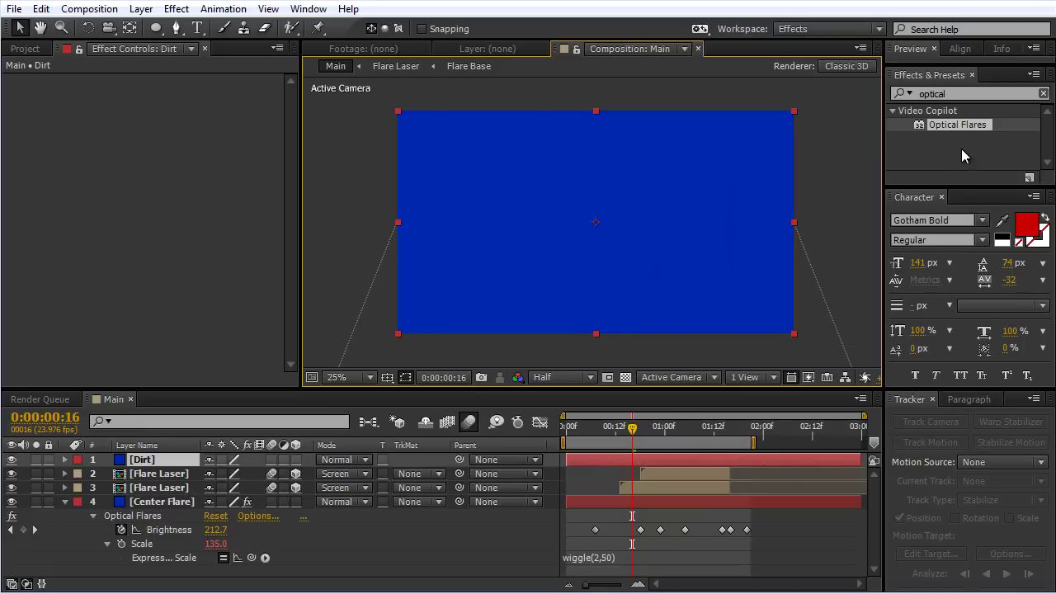
Step: Apply Optical Flares to the Dirt solid and clear all elements from its default flare
{"action": "left_click_drag", "start_coordinate": [965, 123], "coordinate": [598, 188]}
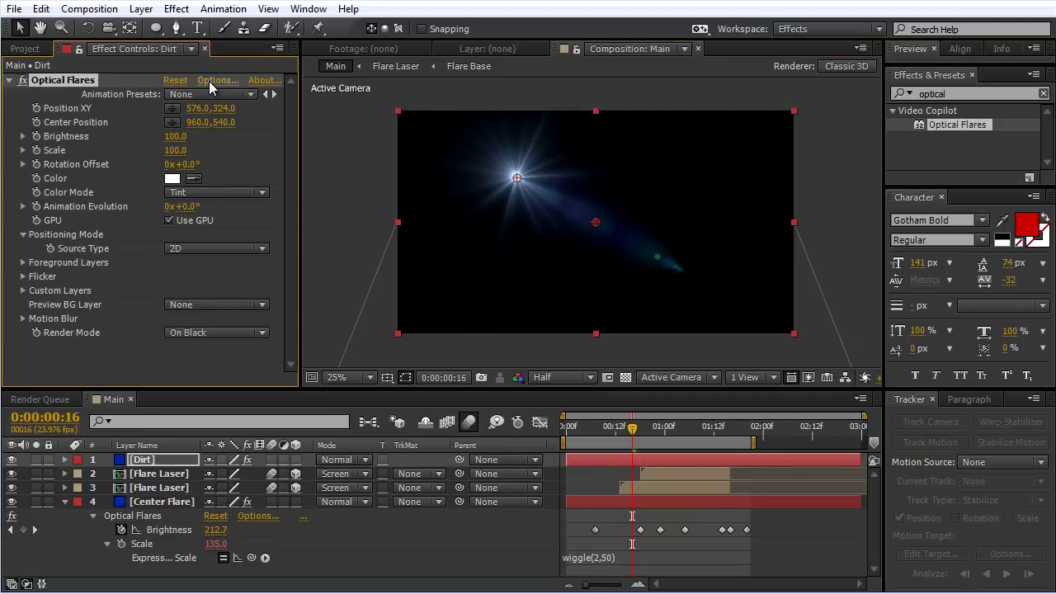
{"action": "left_click", "coordinate": [211, 80]}
{"action": "left_click", "coordinate": [389, 32]}
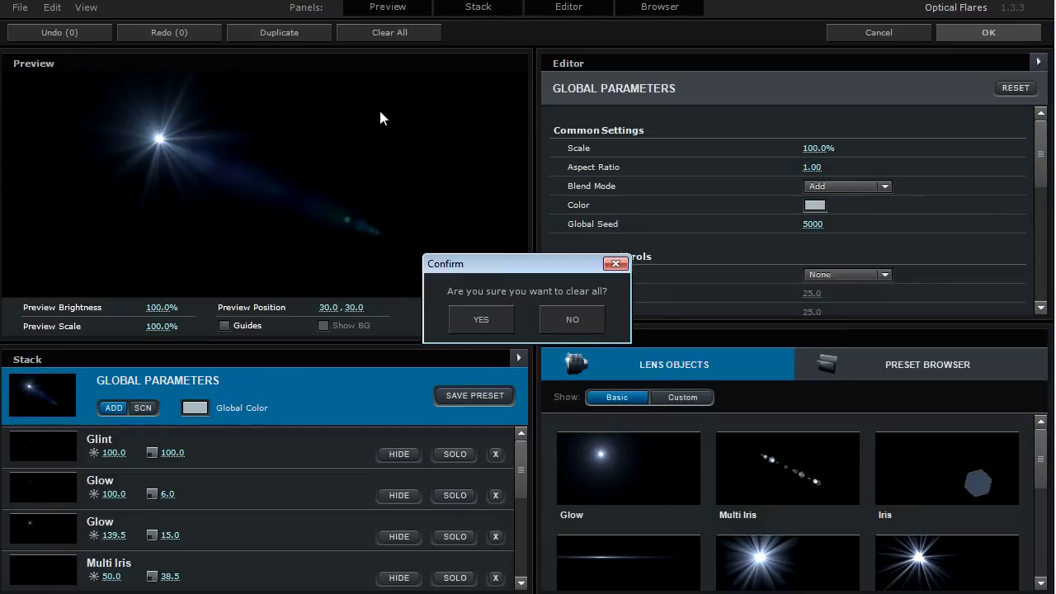
{"action": "left_click", "coordinate": [506, 314]}
Step: Set the flare's lens texture image to Dag, test its illumination in the preview, and accept the flare setup
{"action": "left_click_drag", "start_coordinate": [1041, 132], "coordinate": [1035, 181]}
{"action": "left_click", "coordinate": [863, 215]}
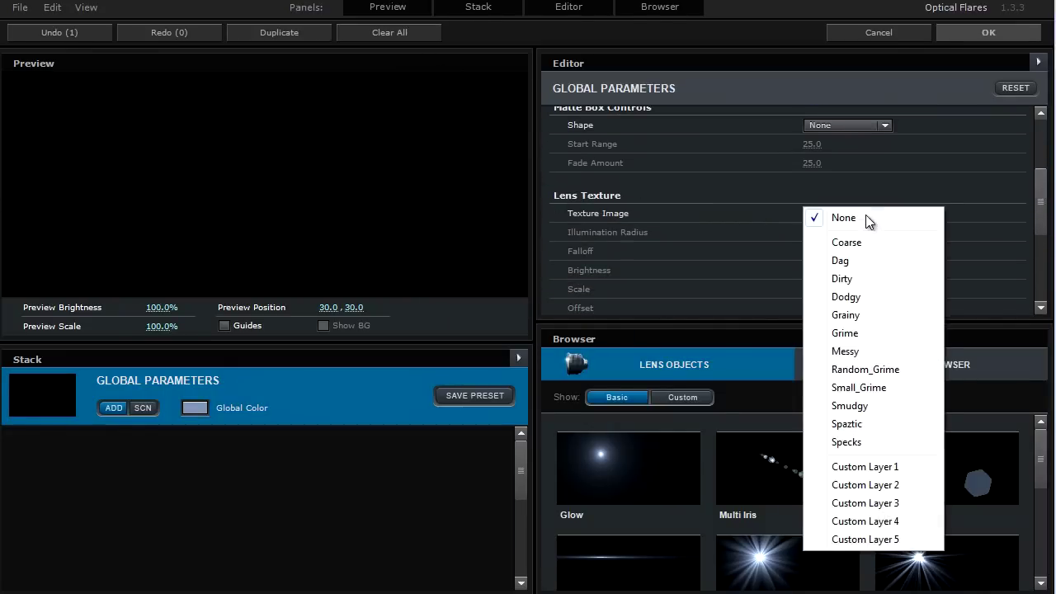
{"action": "left_click", "coordinate": [871, 261]}
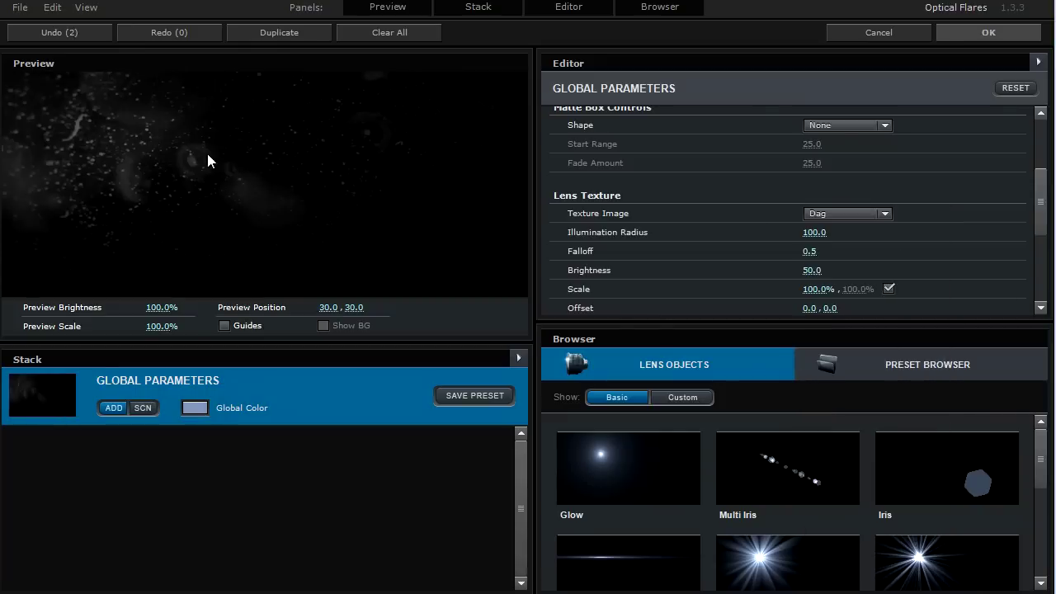
{"action": "left_click_drag", "start_coordinate": [243, 147], "coordinate": [250, 164]}
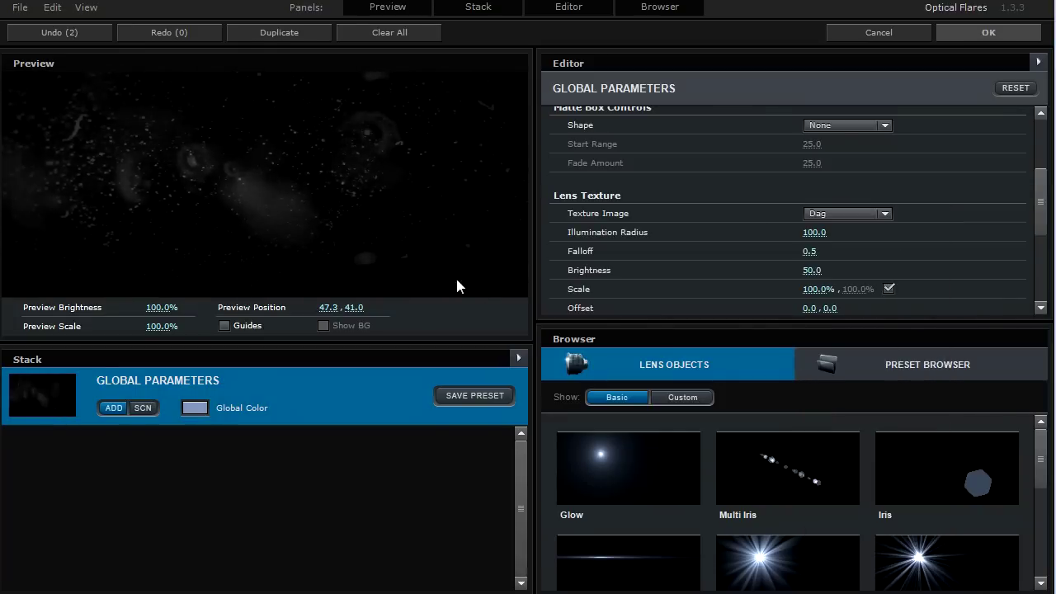
{"action": "left_click", "coordinate": [1027, 41]}
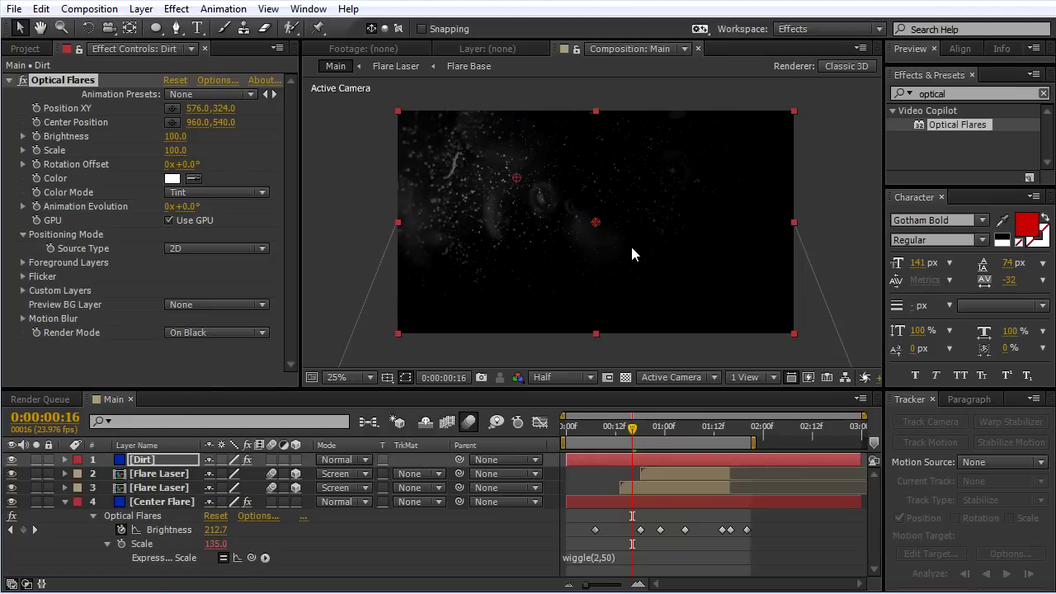
Step: Move the Dirt flare's Position XY close to the frame's centre, at about 940, 556, and inspect the texture up close
{"action": "left_click_drag", "start_coordinate": [518, 177], "coordinate": [591, 224]}
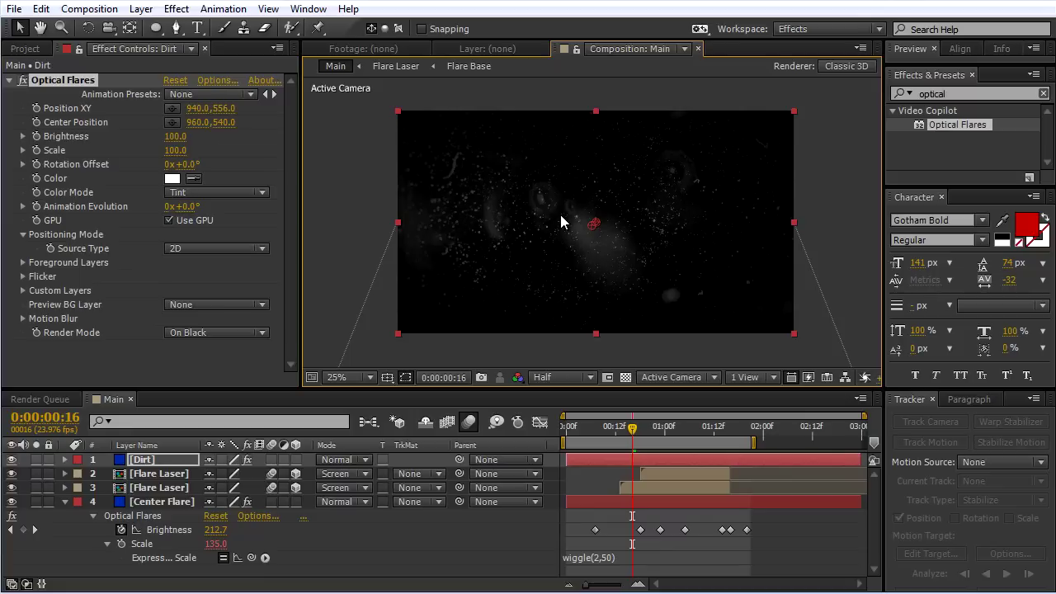
{"action": "scroll", "coordinate": [557, 219], "scroll_direction": "up", "scroll_amount": 2}
{"action": "left_click_drag", "start_coordinate": [532, 144], "coordinate": [589, 140]}
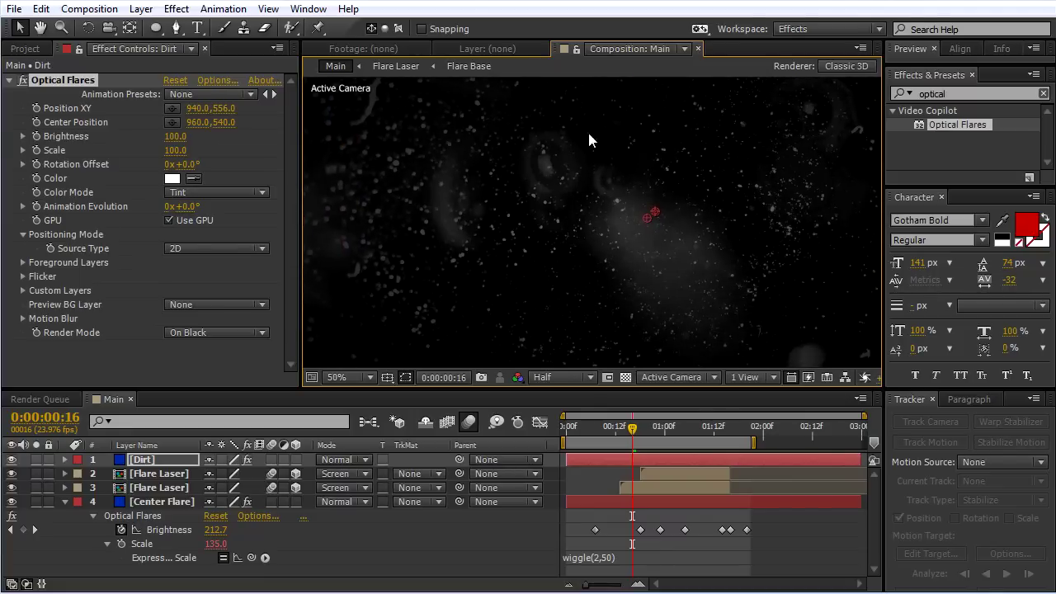
{"action": "left_click_drag", "start_coordinate": [488, 100], "coordinate": [501, 177]}
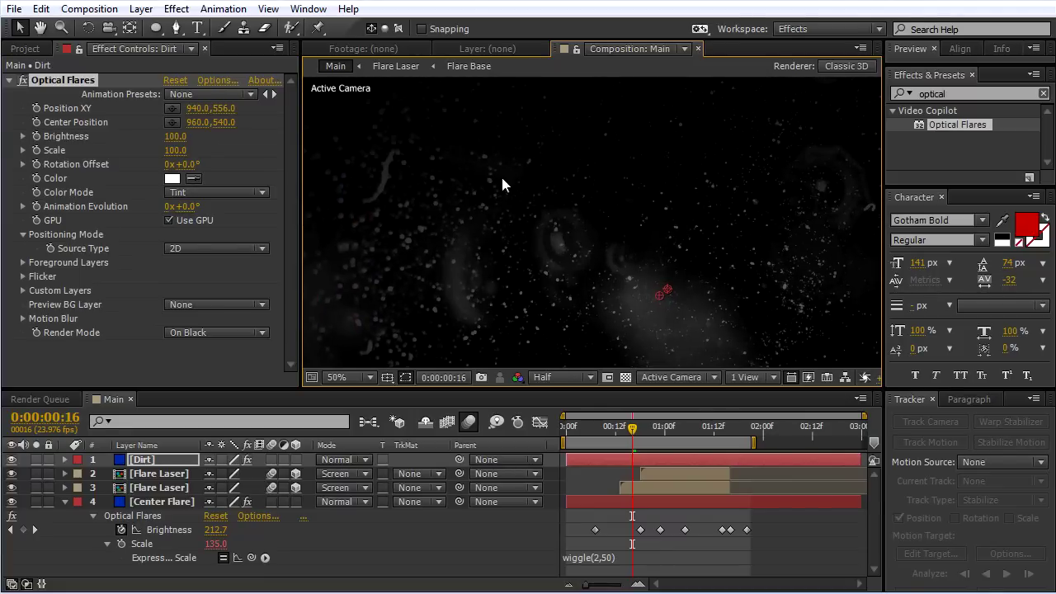
Step: Set the Color of the Dirt layer's Optical Flares effect to red F10000
{"action": "left_click", "coordinate": [170, 179]}
{"action": "left_click", "coordinate": [389, 221]}
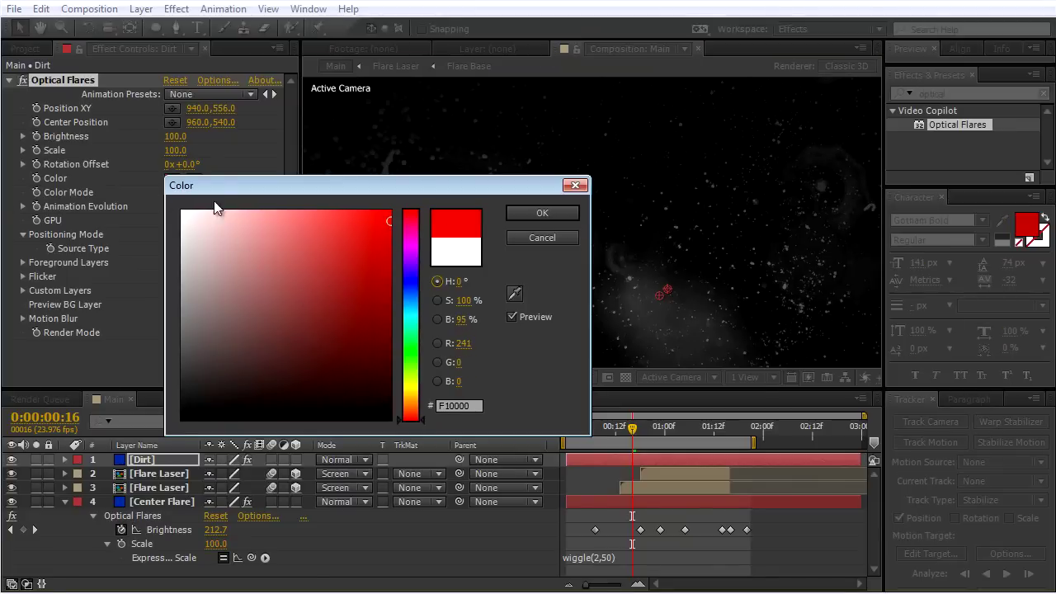
{"action": "left_click", "coordinate": [542, 214]}
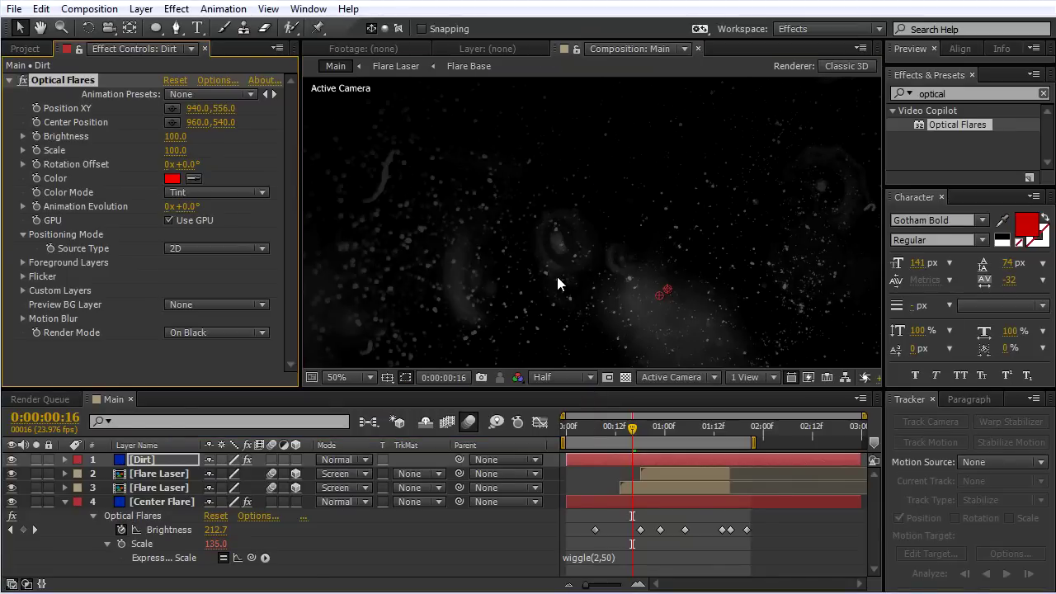
Step: Add a Hue/Saturation effect to the Dirt layer and enable Colorize
{"action": "scroll", "coordinate": [544, 276], "scroll_direction": "down", "scroll_amount": 2}
{"action": "left_click", "coordinate": [184, 12]}
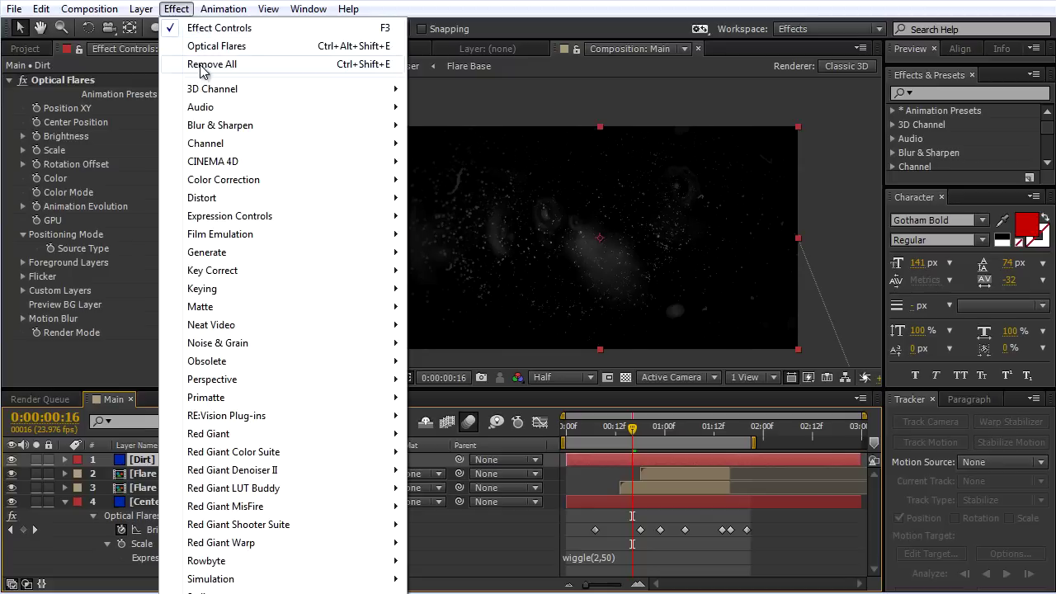
{"action": "mouse_move", "coordinate": [239, 180]}
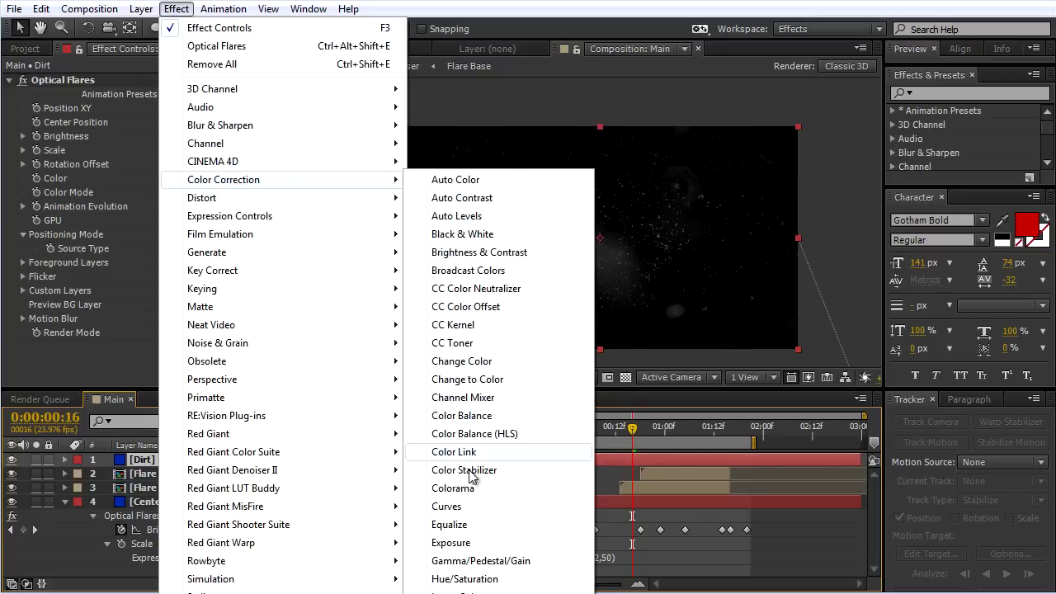
{"action": "left_click", "coordinate": [466, 578]}
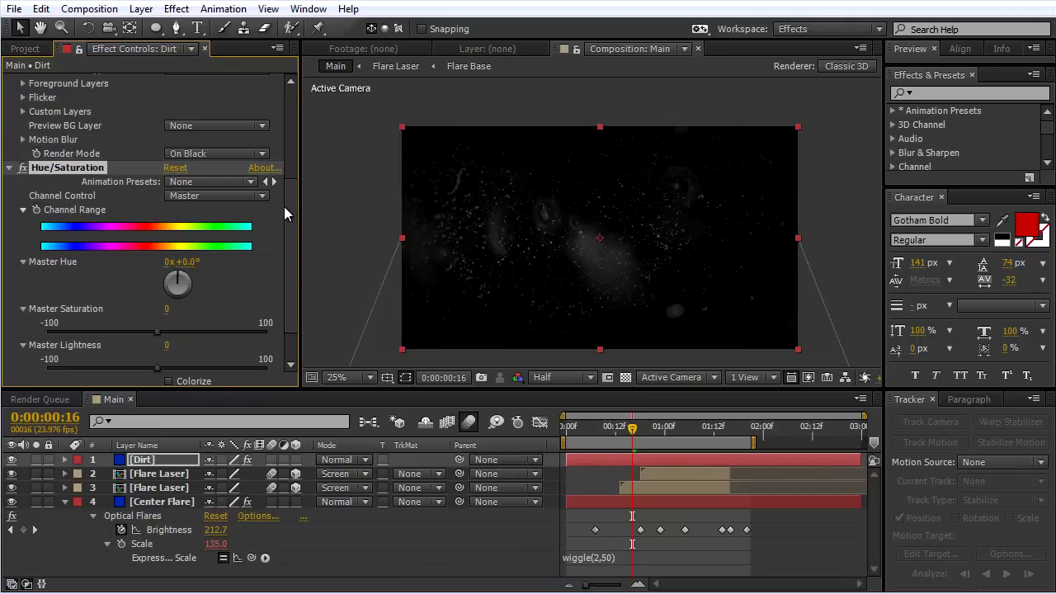
{"action": "scroll", "coordinate": [285, 212], "scroll_direction": "down", "scroll_amount": 1}
{"action": "left_click", "coordinate": [168, 357]}
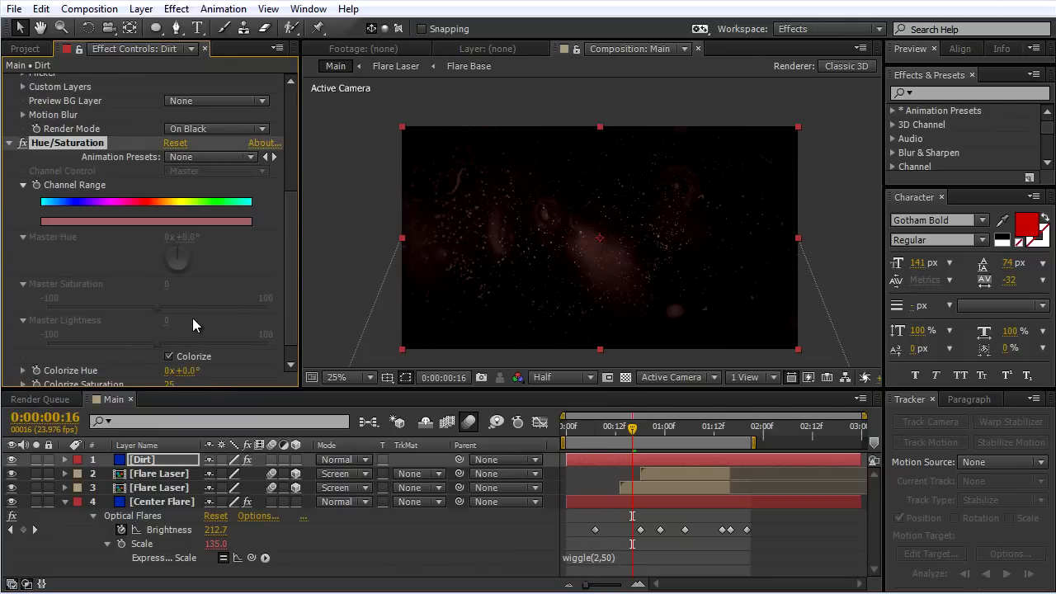
Step: Set Colorize Saturation on the Dirt layer to 78 and inspect the red specks up close
{"action": "scroll", "coordinate": [290, 265], "scroll_direction": "down", "scroll_amount": 1}
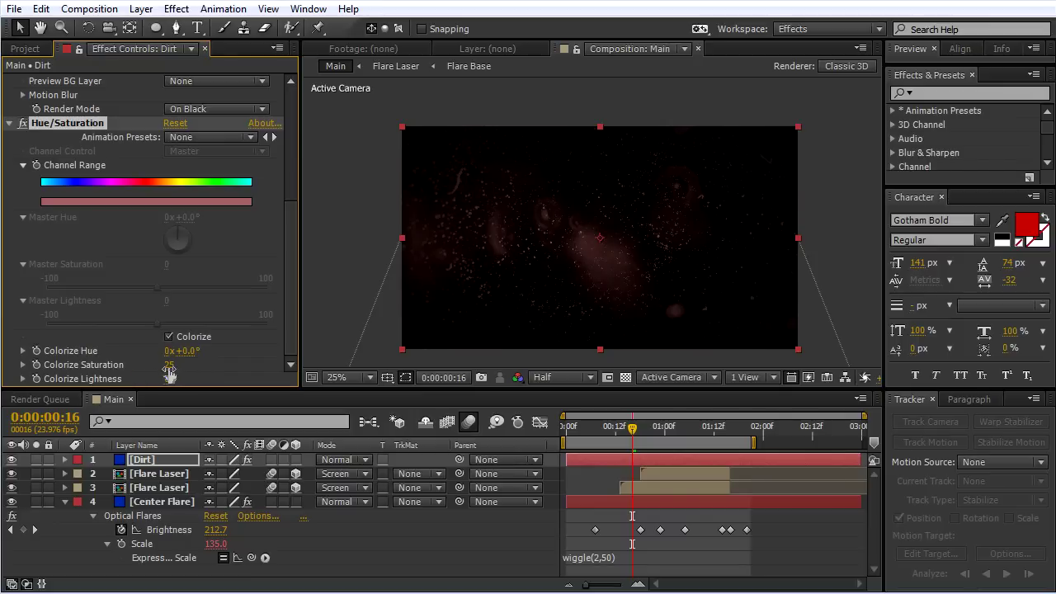
{"action": "left_click_drag", "start_coordinate": [186, 366], "coordinate": [212, 368]}
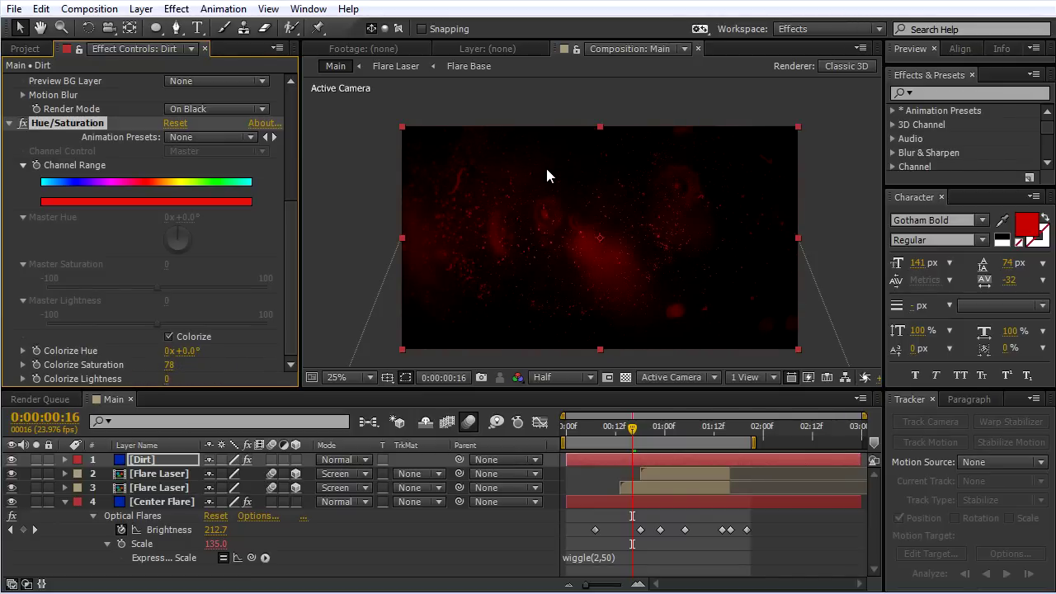
{"action": "key", "text": "period"}
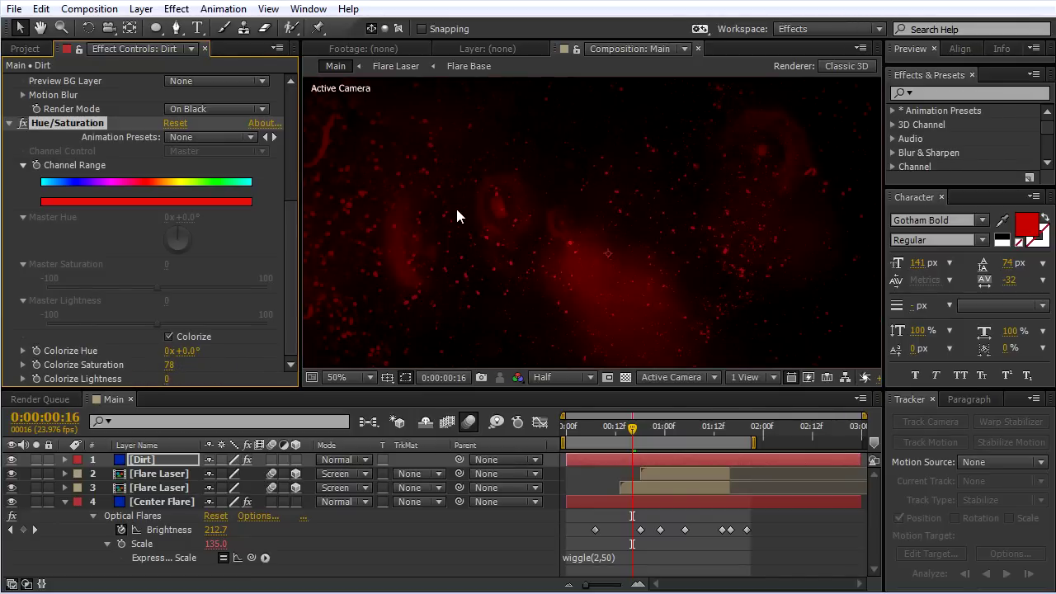
{"action": "key", "text": "comma"}
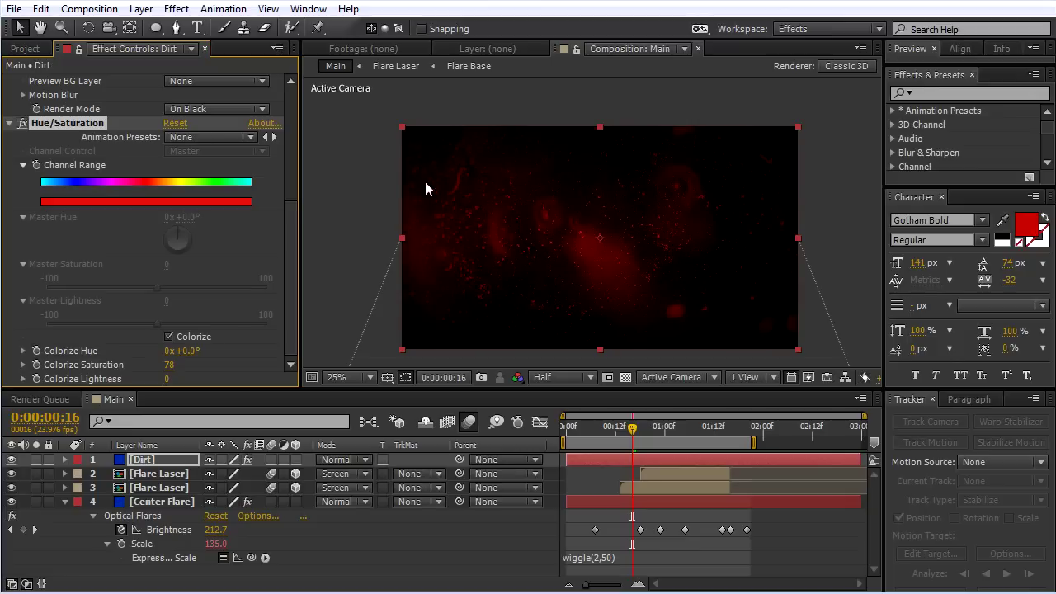
Step: Set the Dirt layer's blending mode to Screen and scrub through the opening frames
{"action": "left_click", "coordinate": [160, 459]}
{"action": "left_click", "coordinate": [364, 459]}
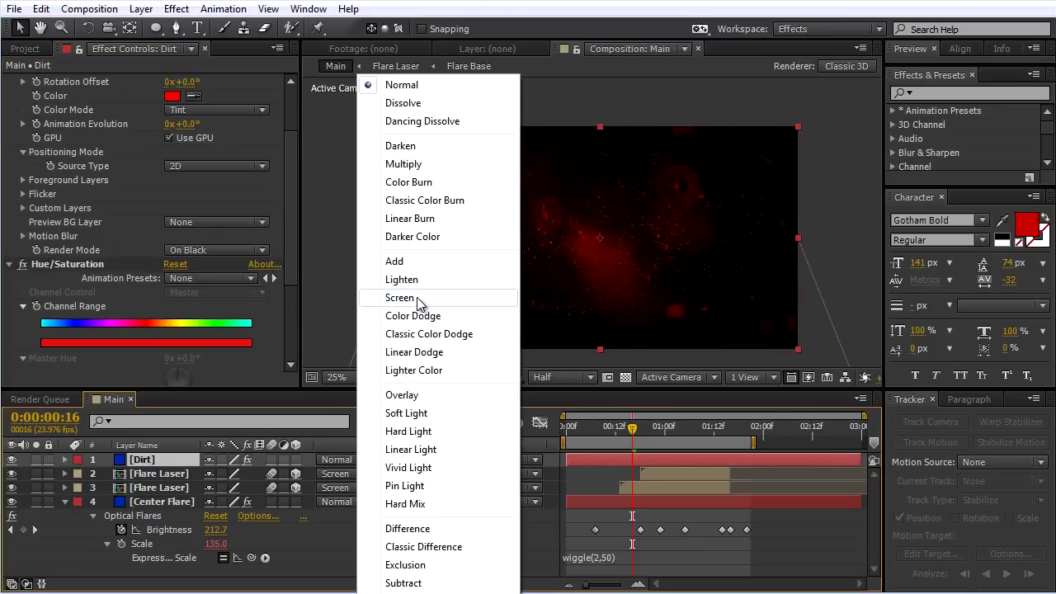
{"action": "left_click", "coordinate": [401, 297]}
{"action": "mouse_move", "coordinate": [578, 427]}
{"action": "left_mouse_down"}
{"action": "mouse_move", "coordinate": [638, 433]}
{"action": "mouse_move", "coordinate": [591, 422]}
{"action": "left_mouse_up"}
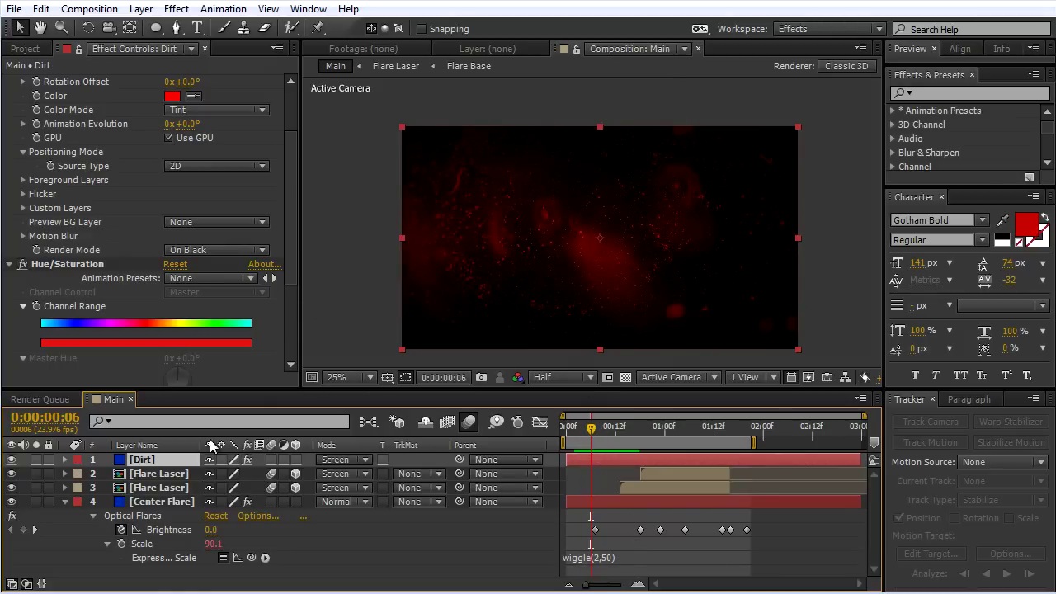
Step: Keyframe the Dirt layer's Optical Flares Brightness at 0 at 0:00:00:00
{"action": "left_click_drag", "start_coordinate": [291, 188], "coordinate": [296, 136]}
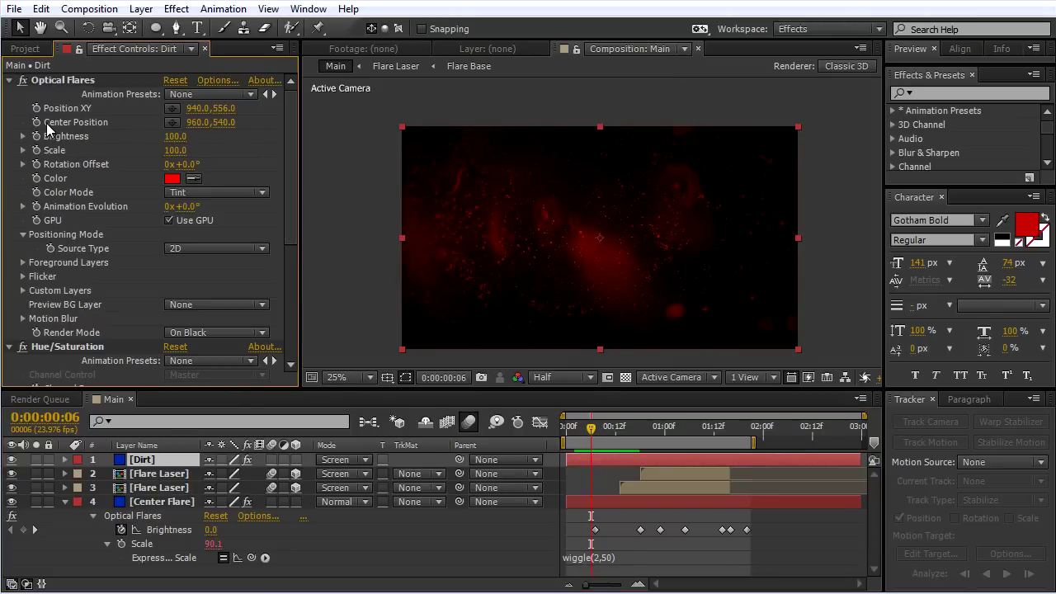
{"action": "left_click", "coordinate": [10, 80]}
{"action": "left_click", "coordinate": [9, 94]}
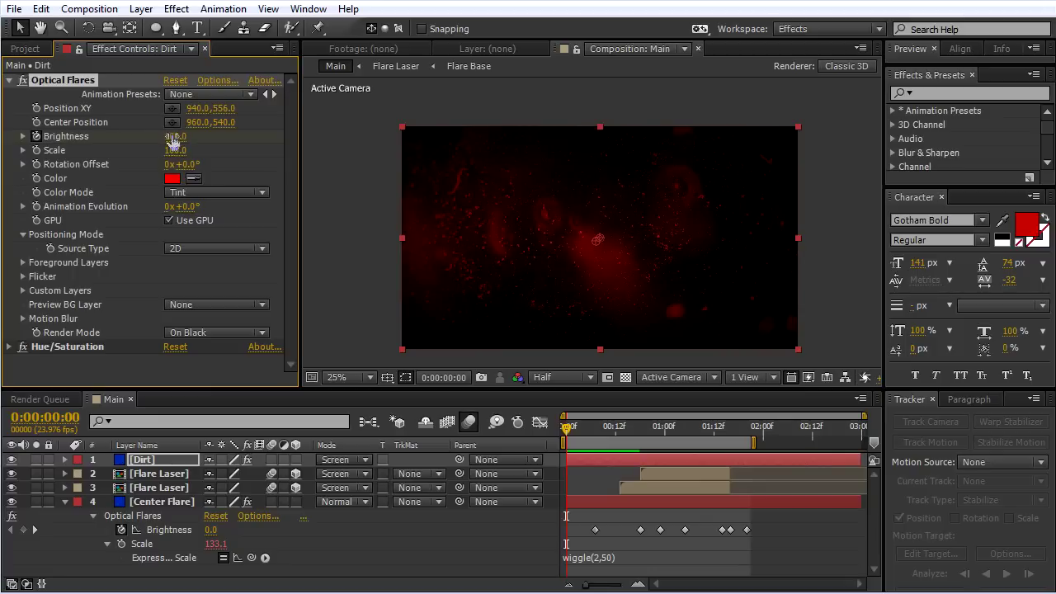
{"action": "left_click", "coordinate": [171, 138]}
{"action": "type", "text": "0"}
{"action": "key", "text": "Return"}
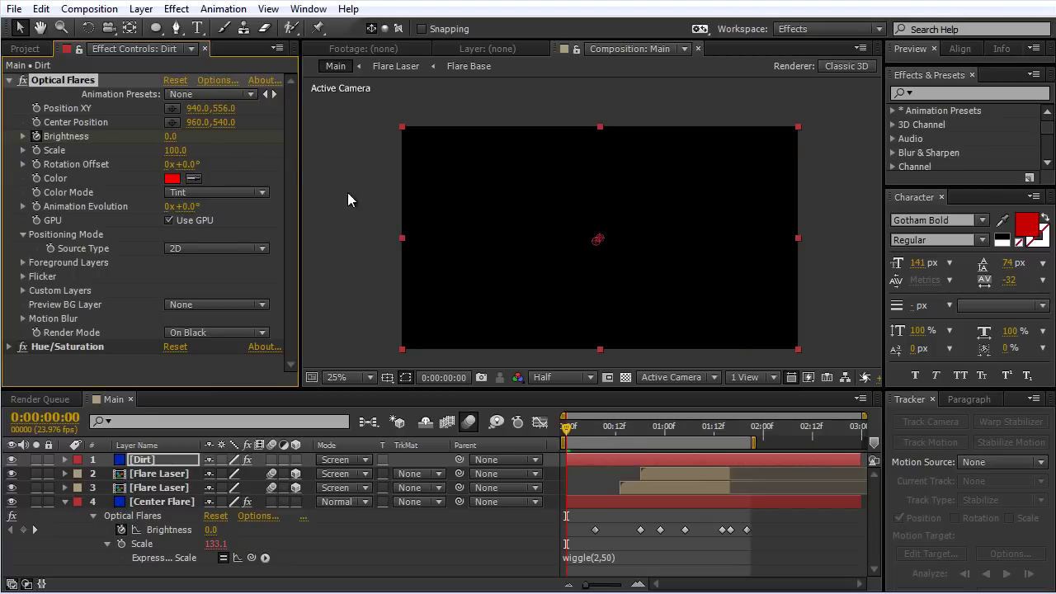
Step: Reveal the Dirt layer's keyframes and hold Brightness at 0 with a keyframe aligned to the Center Flare's first Brightness keyframe
{"action": "key", "text": "u"}
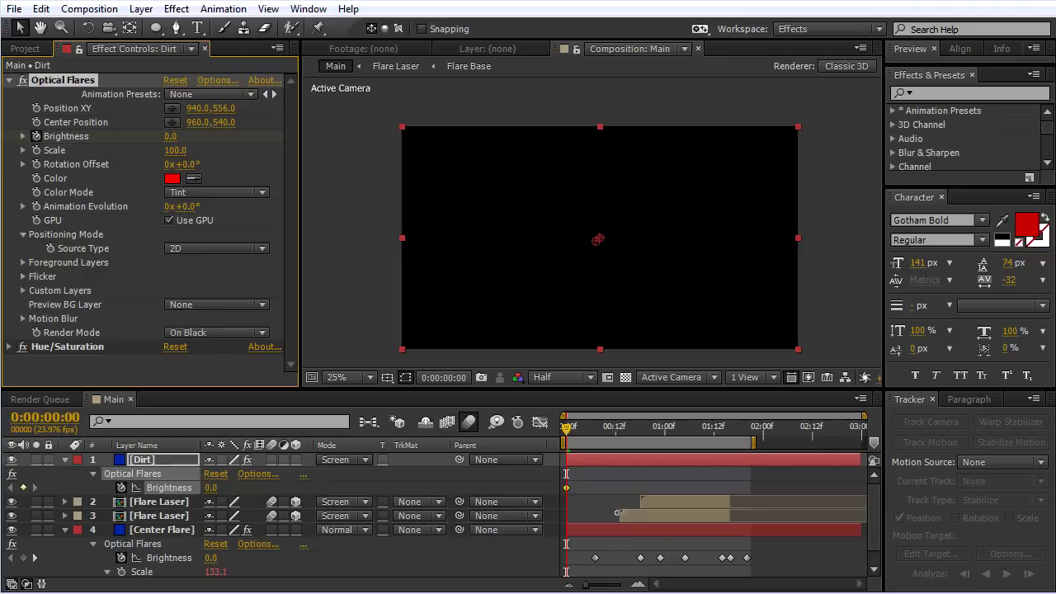
{"action": "left_click_drag", "start_coordinate": [569, 428], "coordinate": [623, 429]}
{"action": "left_click", "coordinate": [23, 487]}
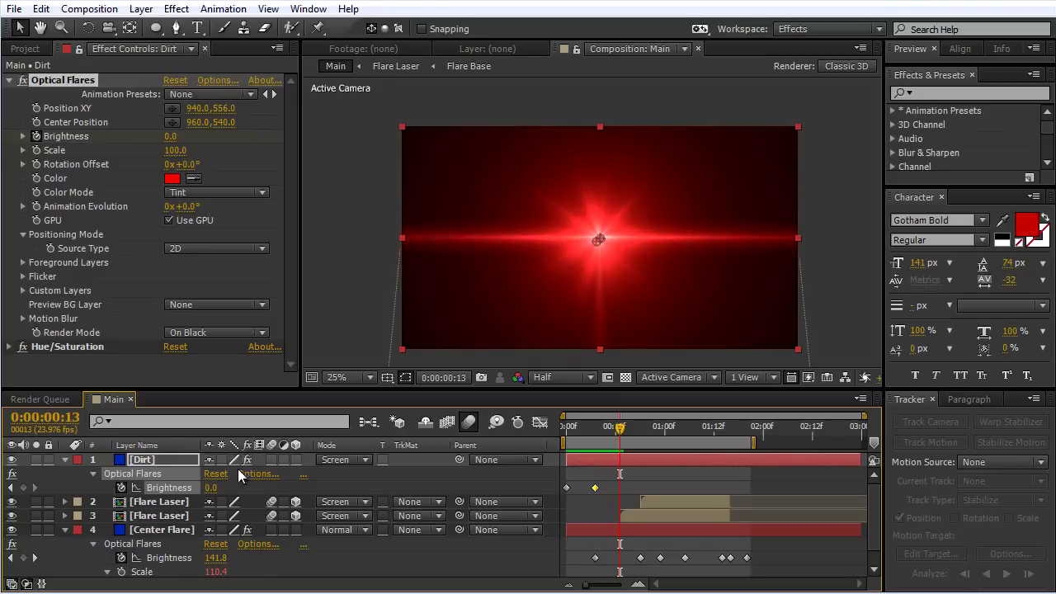
Step: Set the Dirt layer's Brightness to 80 at 0:00:00:13 and raise it further at 0:00:00:22
{"action": "left_click_drag", "start_coordinate": [213, 487], "coordinate": [222, 487]}
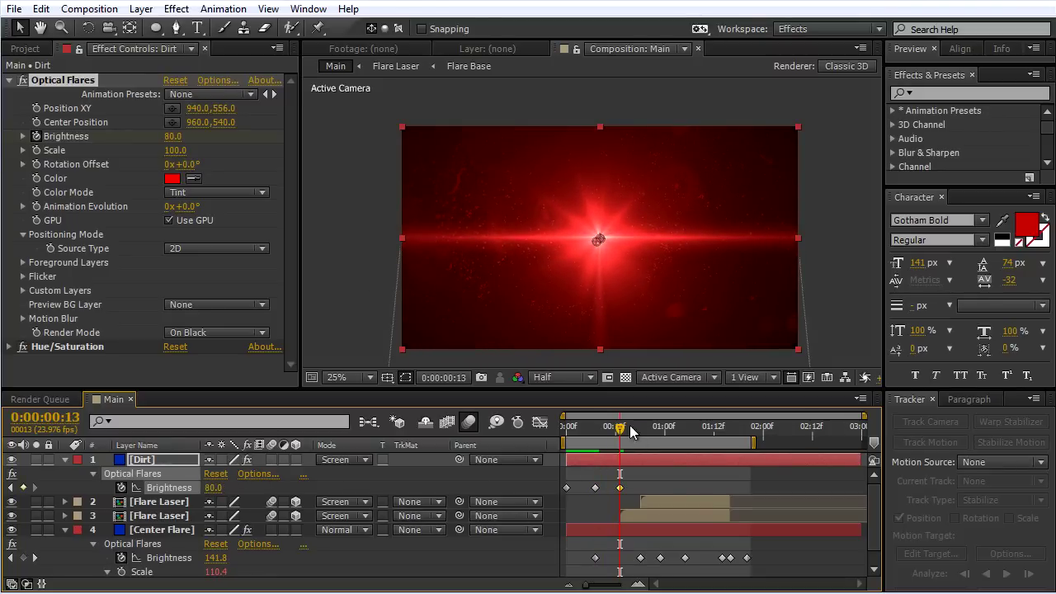
{"action": "left_click_drag", "start_coordinate": [620, 429], "coordinate": [657, 429]}
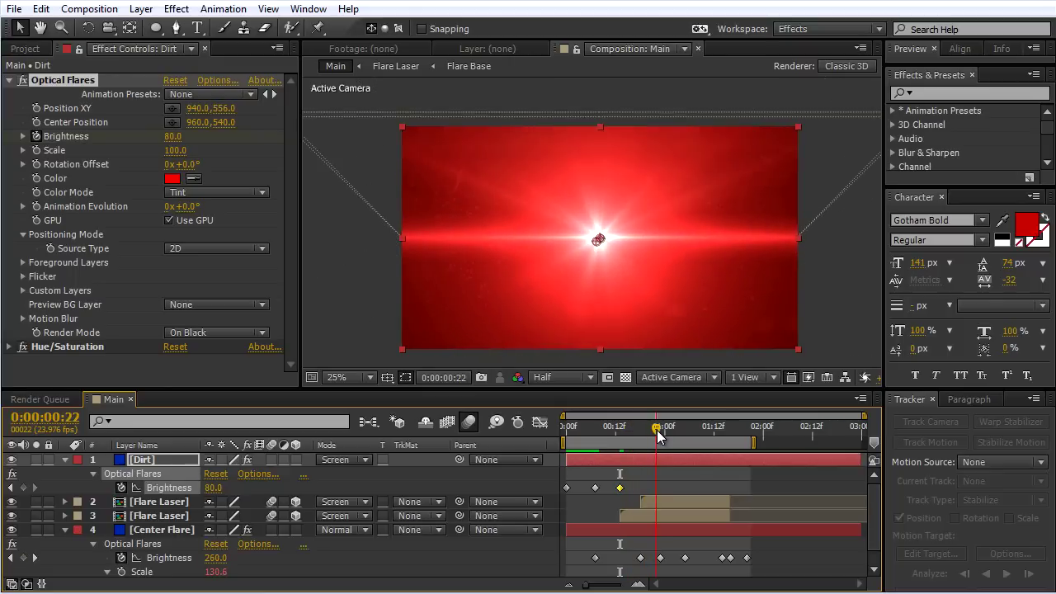
{"action": "mouse_move", "coordinate": [214, 489]}
{"action": "left_mouse_down"}
{"action": "mouse_move", "coordinate": [230, 489]}
{"action": "mouse_move", "coordinate": [221, 490]}
{"action": "left_mouse_up"}
Step: Lower the Dirt layer's Brightness to 90 at 0:00:01:05 and raise it to 160 at 0:00:01:14
{"action": "left_click_drag", "start_coordinate": [658, 431], "coordinate": [682, 433]}
{"action": "mouse_move", "coordinate": [217, 489]}
{"action": "left_mouse_down"}
{"action": "mouse_move", "coordinate": [196, 489]}
{"action": "mouse_move", "coordinate": [206, 489]}
{"action": "left_mouse_up"}
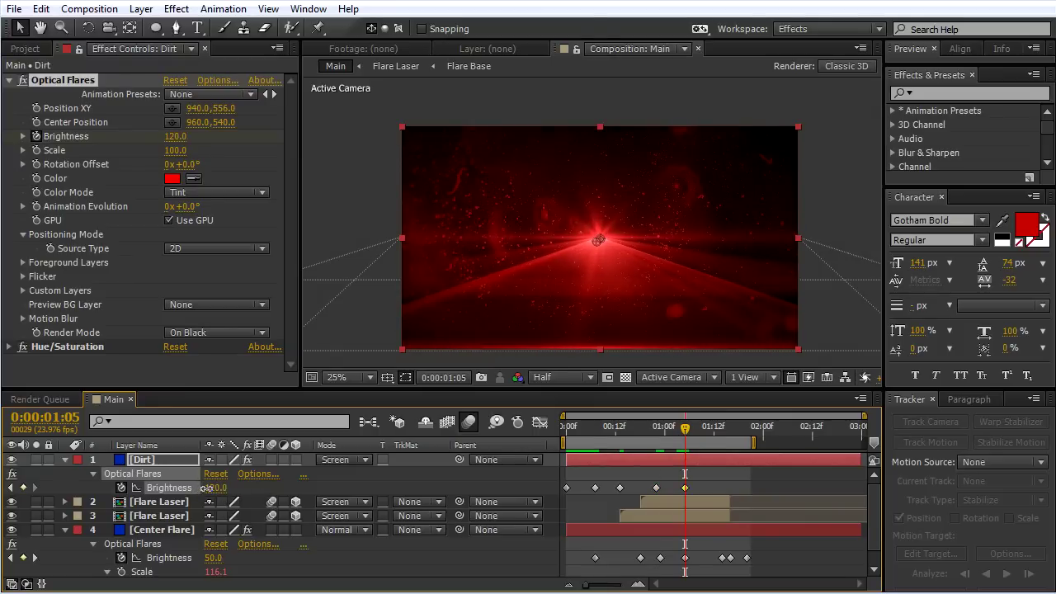
{"action": "left_click_drag", "start_coordinate": [687, 430], "coordinate": [726, 435]}
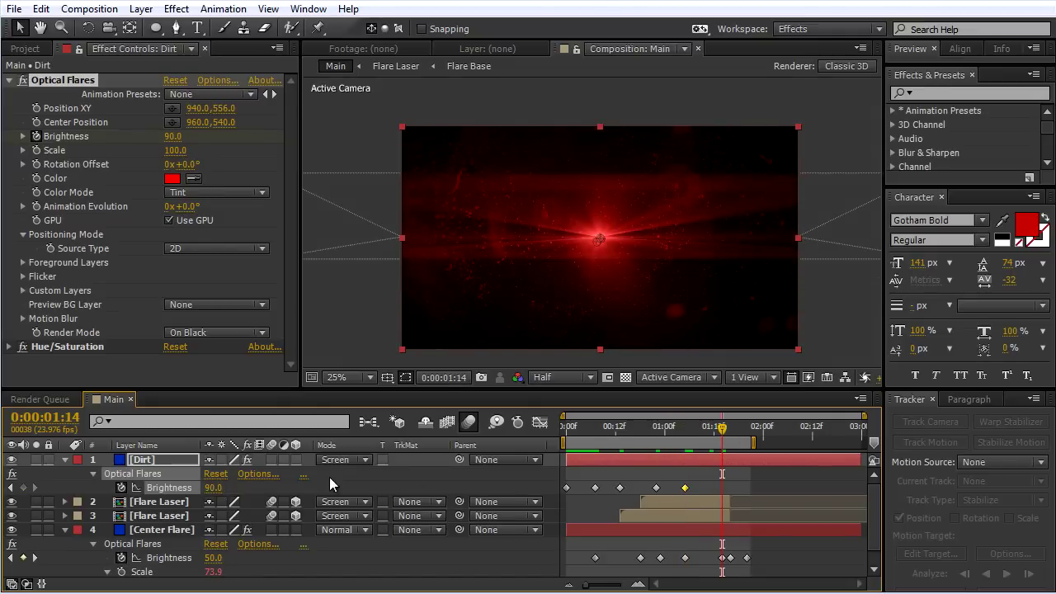
{"action": "left_click_drag", "start_coordinate": [212, 488], "coordinate": [221, 487]}
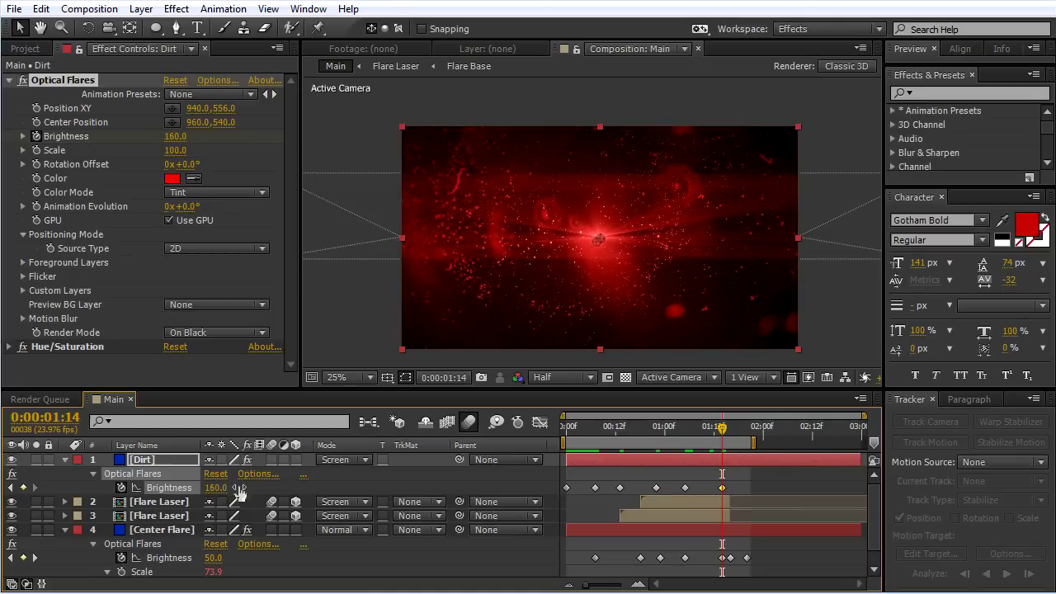
Step: Set the Dirt layer's Optical Flares Brightness to 0 at 0:00:01:18
{"action": "left_click_drag", "start_coordinate": [721, 428], "coordinate": [738, 433]}
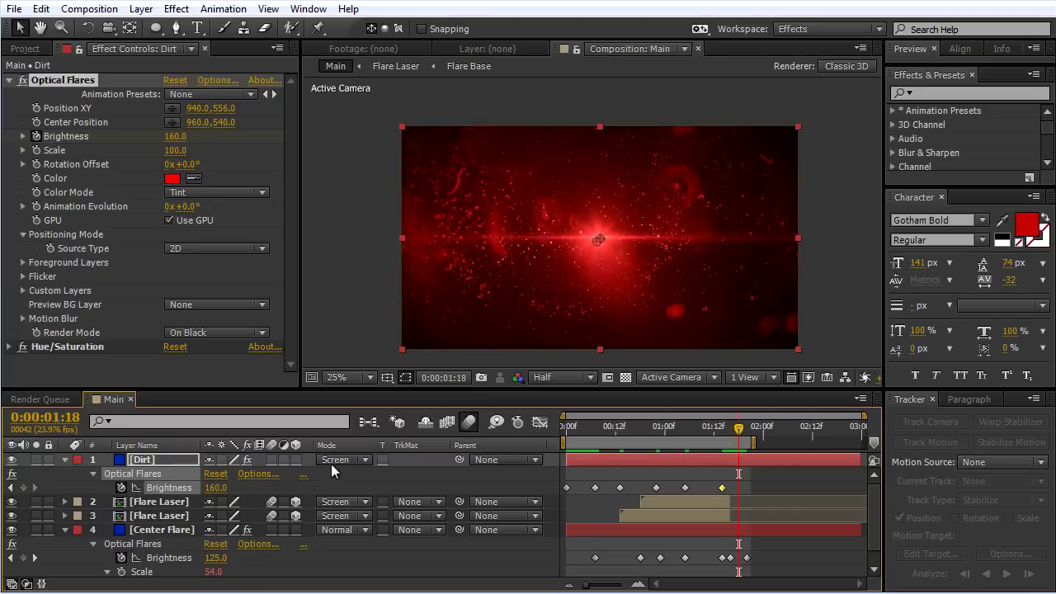
{"action": "left_click", "coordinate": [224, 486]}
{"action": "type", "text": "0"}
{"action": "key", "text": "Return"}
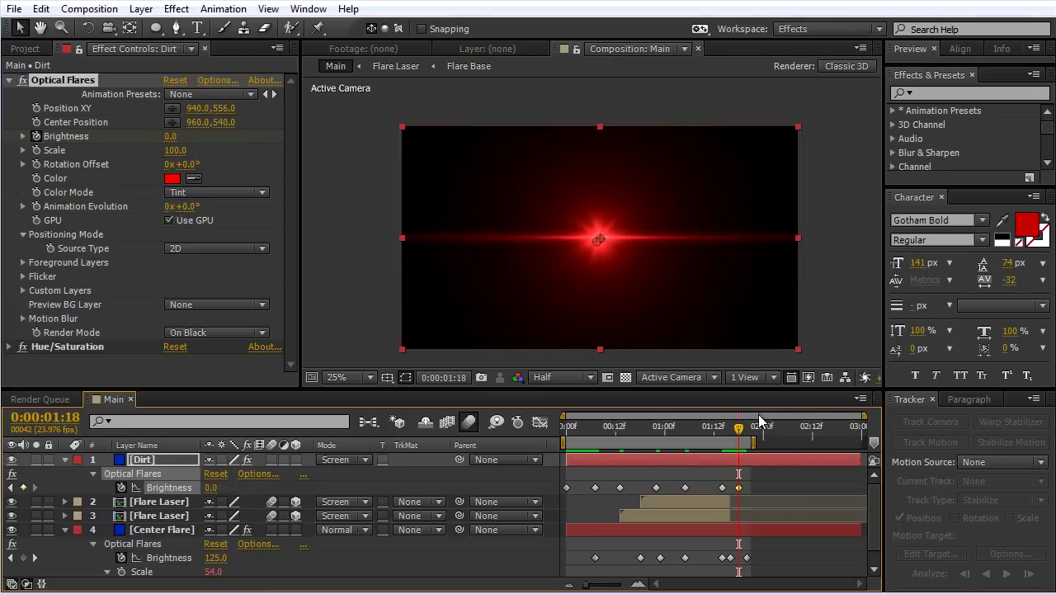
Step: Lower the Dirt layer's Opacity to 50% and check the look at several frames of the animation
{"action": "left_click_drag", "start_coordinate": [657, 429], "coordinate": [637, 442]}
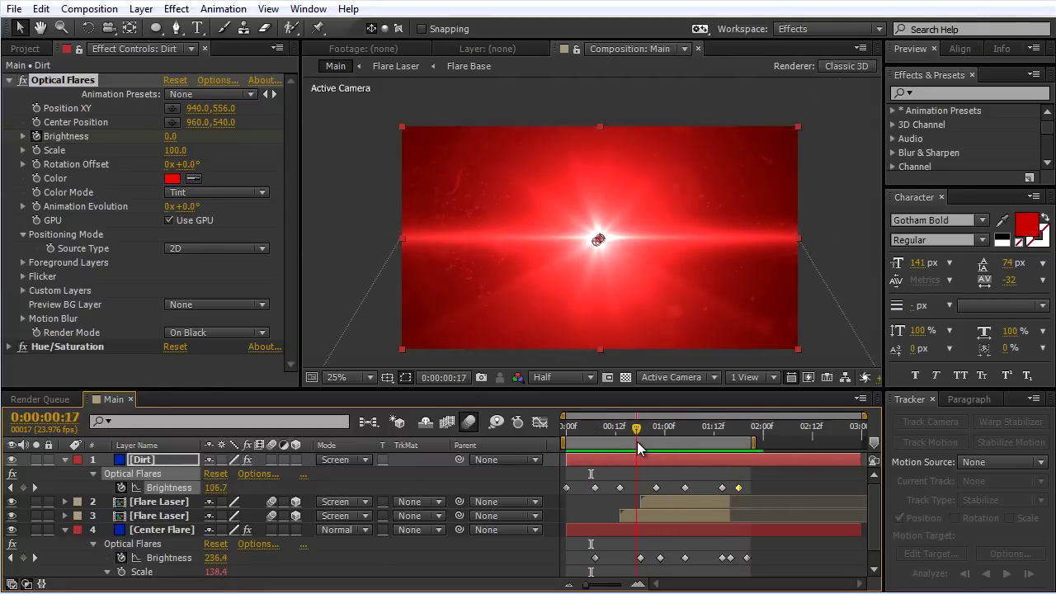
{"action": "left_click", "coordinate": [171, 459]}
{"action": "key", "text": "t"}
{"action": "left_click", "coordinate": [215, 473]}
{"action": "type", "text": "50"}
{"action": "key", "text": "Return"}
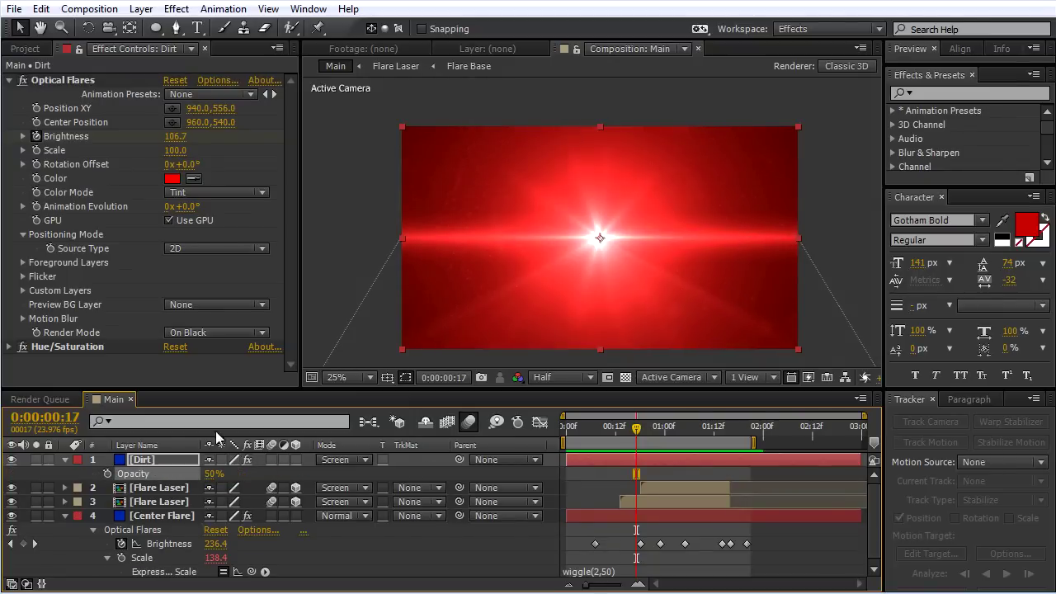
{"action": "left_click", "coordinate": [674, 435]}
{"action": "left_click_drag", "start_coordinate": [674, 433], "coordinate": [711, 433]}
{"action": "left_click_drag", "start_coordinate": [700, 434], "coordinate": [708, 431]}
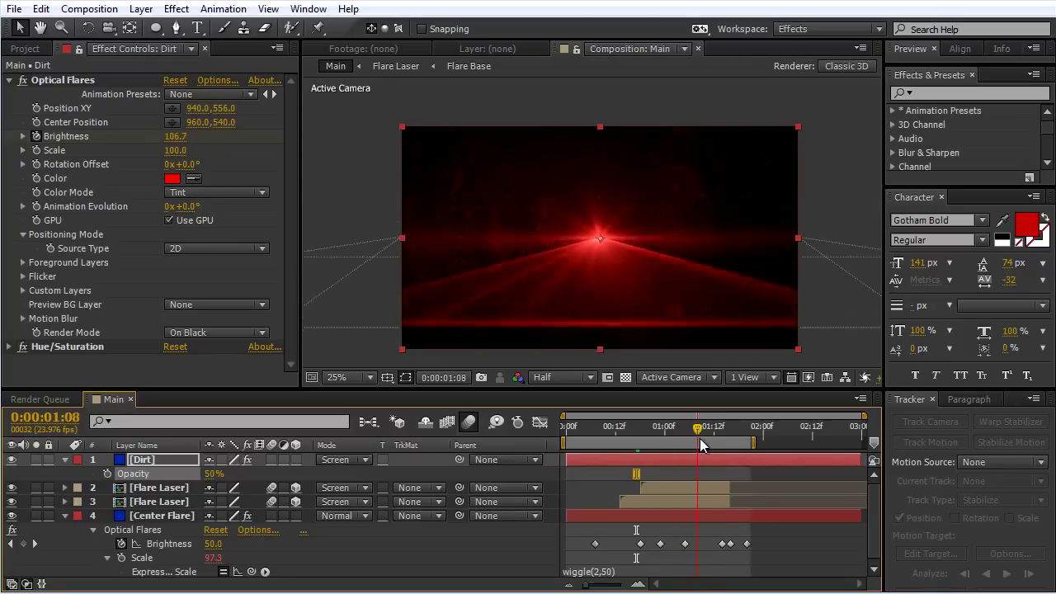
Step: Add an adjustment layer with a Curves effect and pull the lower part of the RGB curve slightly down for more contrast
{"action": "right_click", "coordinate": [313, 223]}
{"action": "mouse_move", "coordinate": [337, 236]}
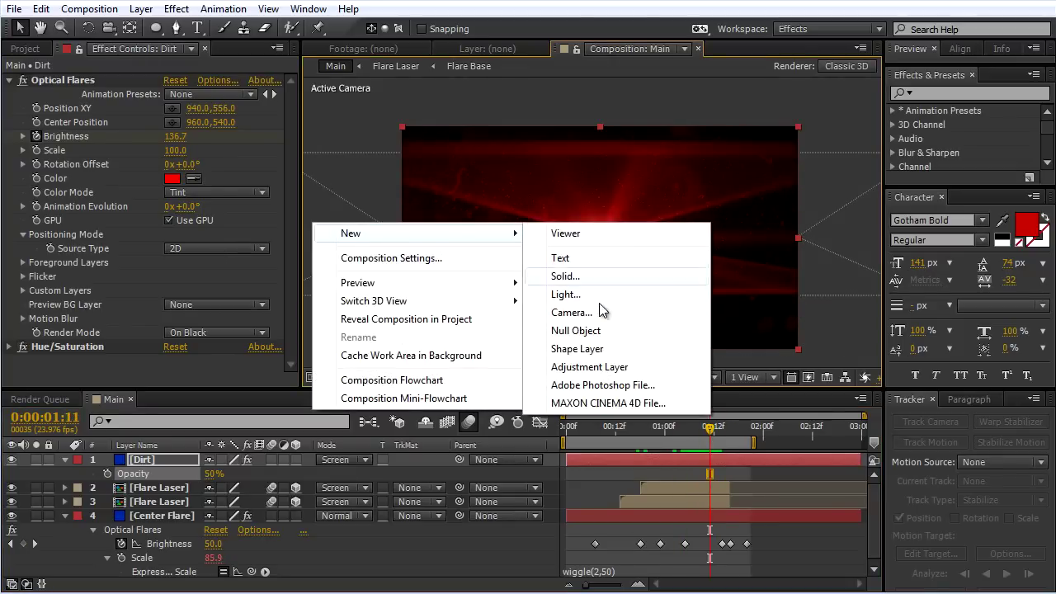
{"action": "left_click", "coordinate": [581, 358]}
{"action": "left_click", "coordinate": [176, 9]}
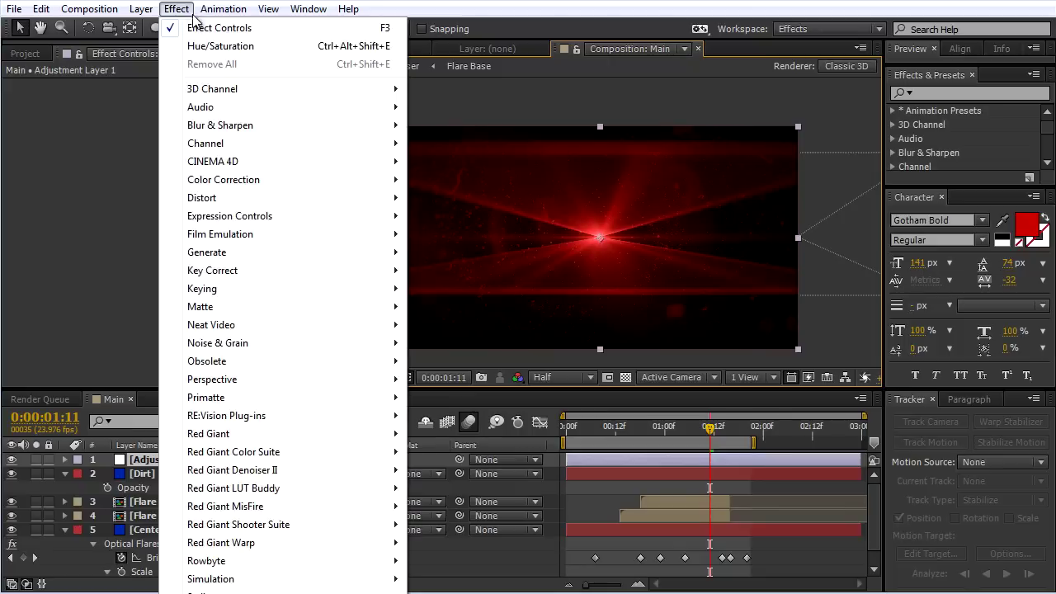
{"action": "mouse_move", "coordinate": [248, 179]}
{"action": "left_click", "coordinate": [449, 506]}
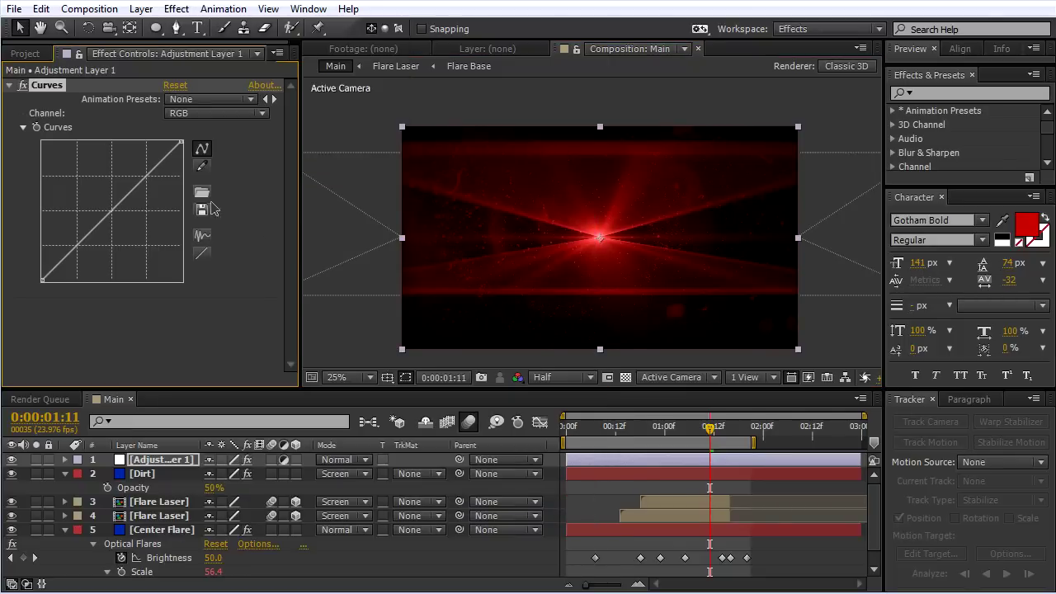
{"action": "left_click_drag", "start_coordinate": [83, 241], "coordinate": [92, 247]}
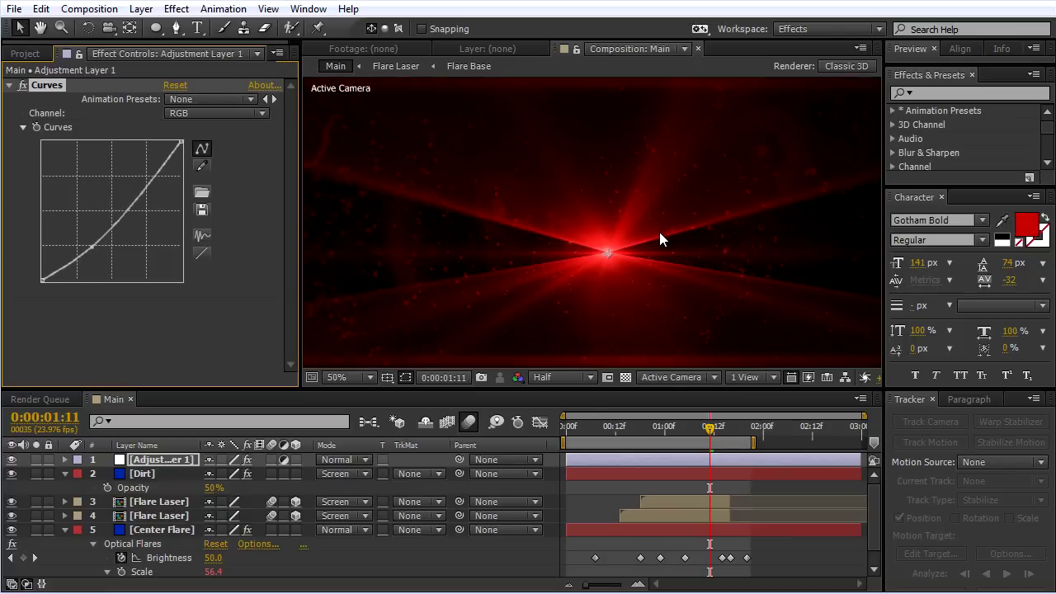
{"action": "left_click", "coordinate": [660, 427]}
{"action": "left_click", "coordinate": [702, 432]}
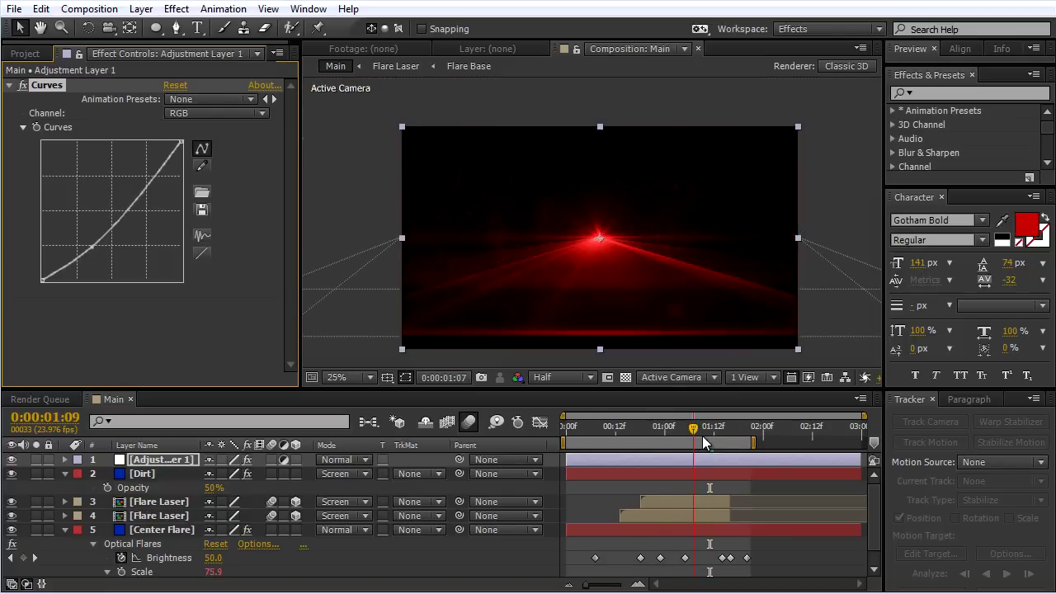
Step: Hide the Dirt layer in the Main composition
{"action": "left_click", "coordinate": [139, 472]}
{"action": "left_click", "coordinate": [12, 473]}
{"action": "left_click", "coordinate": [330, 170]}
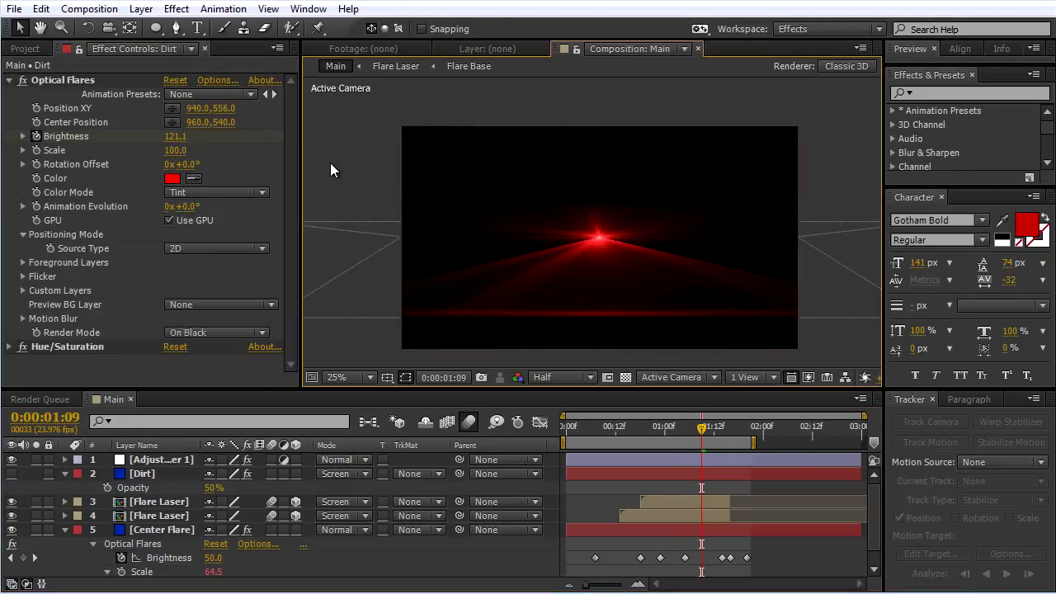
Step: Apply Hue/Saturation to the adjustment layer and enable Colorize with Colorize Hue at 202° and Colorize Saturation at 100
{"action": "left_click", "coordinate": [520, 285]}
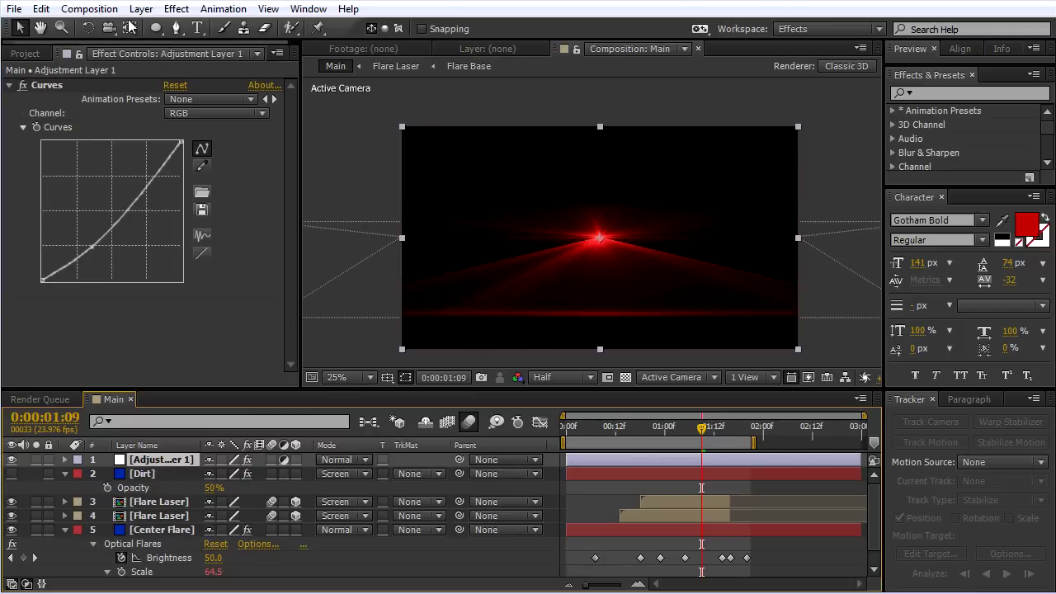
{"action": "left_click", "coordinate": [177, 8]}
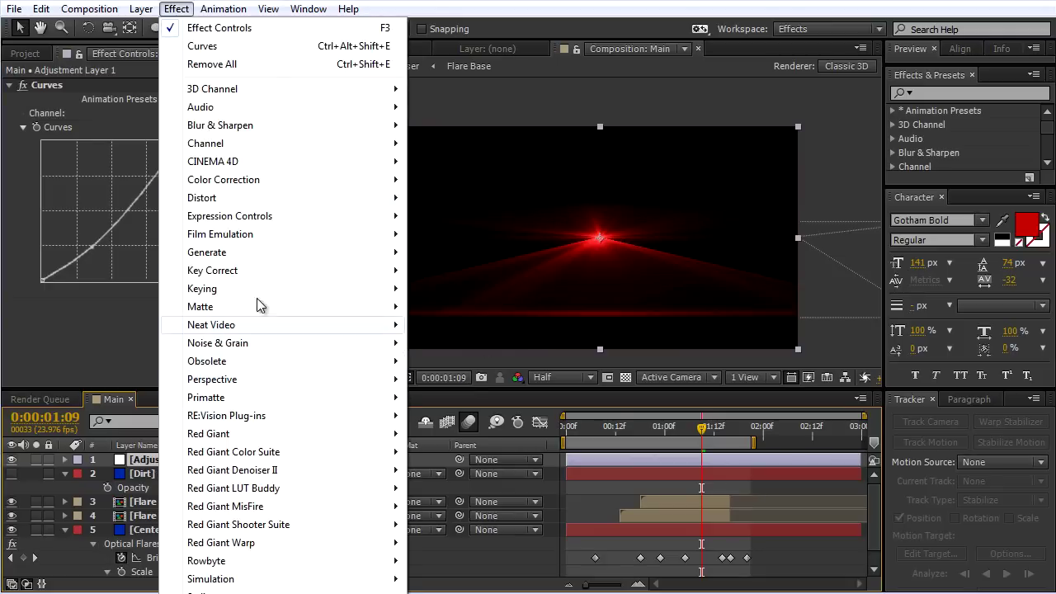
{"action": "mouse_move", "coordinate": [290, 182]}
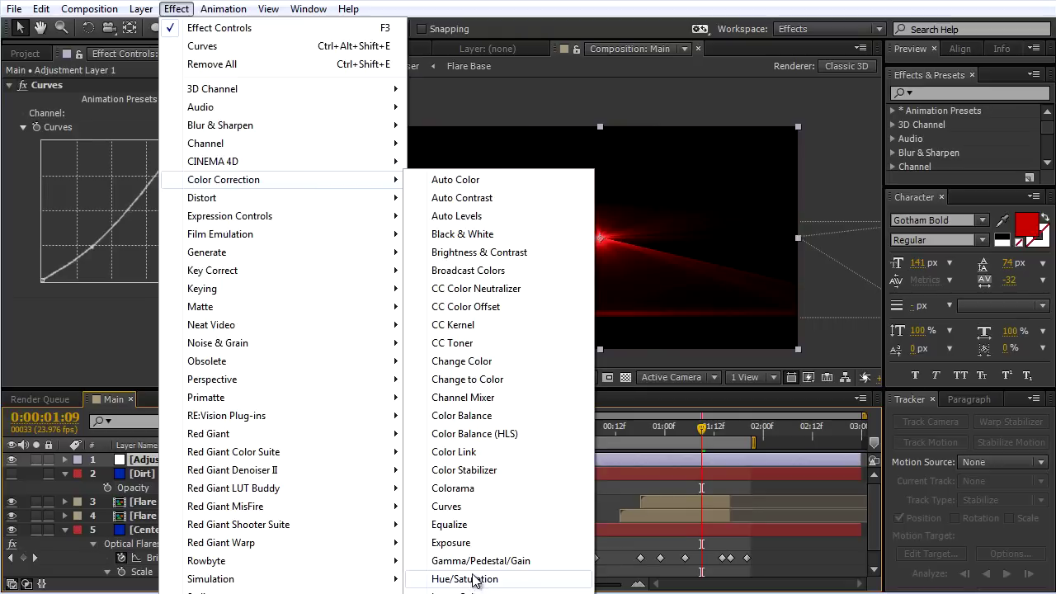
{"action": "left_click", "coordinate": [464, 579]}
{"action": "scroll", "coordinate": [276, 263], "scroll_direction": "down", "scroll_amount": 2}
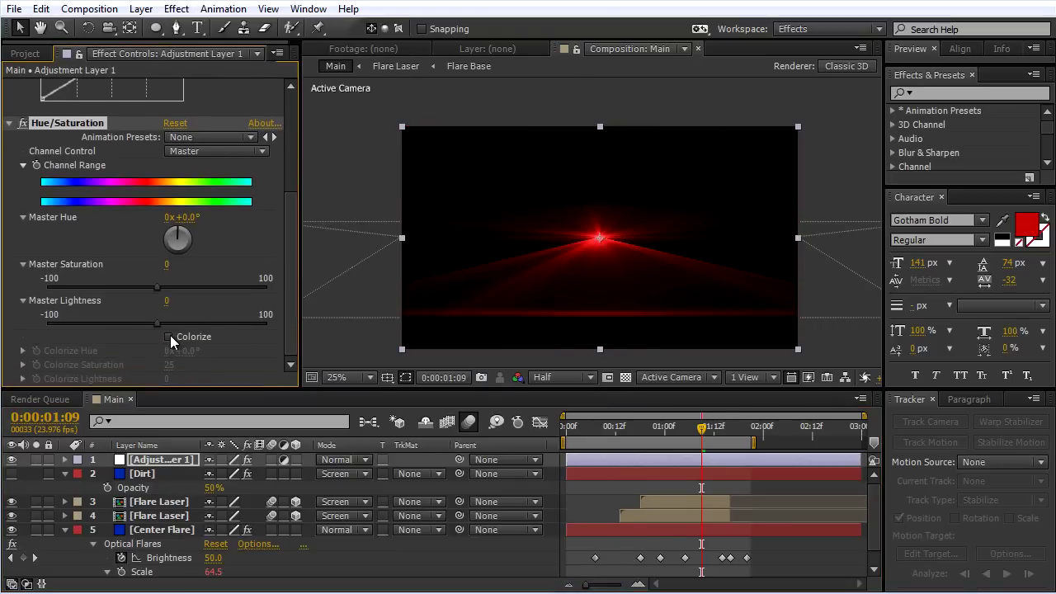
{"action": "left_click", "coordinate": [170, 335]}
{"action": "left_click_drag", "start_coordinate": [182, 350], "coordinate": [360, 352]}
{"action": "left_click_drag", "start_coordinate": [170, 365], "coordinate": [261, 364]}
{"action": "left_click_drag", "start_coordinate": [651, 426], "coordinate": [685, 440]}
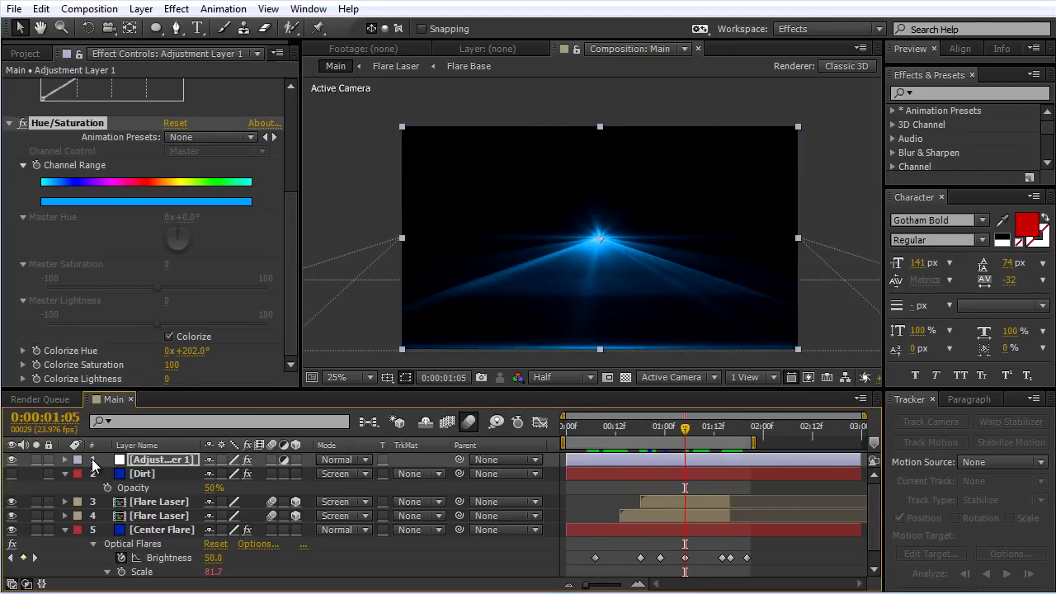
Step: Collapse the Dirt and Center Flare layers' properties and disable motion blur for the composition
{"action": "left_click", "coordinate": [65, 474]}
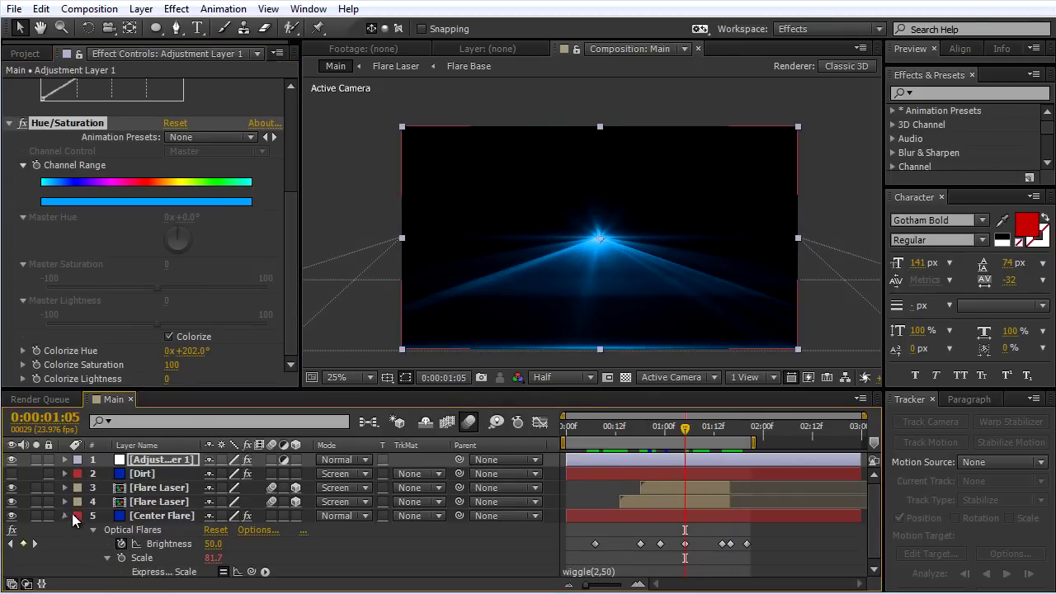
{"action": "left_click", "coordinate": [66, 515]}
{"action": "left_click", "coordinate": [468, 422]}
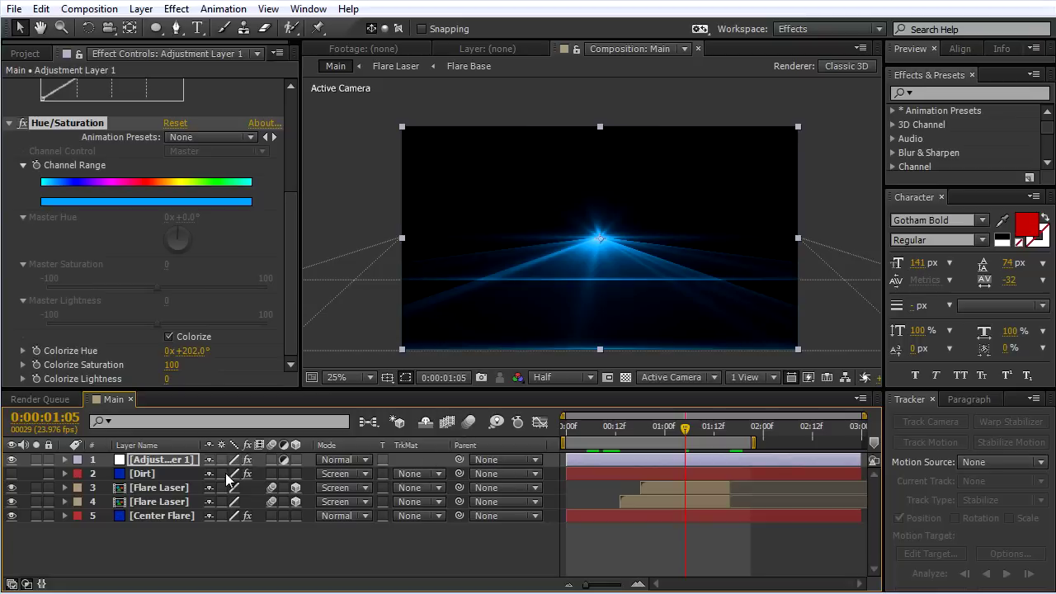
Step: Pre-compose all five layers into a composition named Laser Animation, moving all attributes into it
{"action": "left_click", "coordinate": [158, 518], "text": "shift"}
{"action": "left_click", "coordinate": [142, 10]}
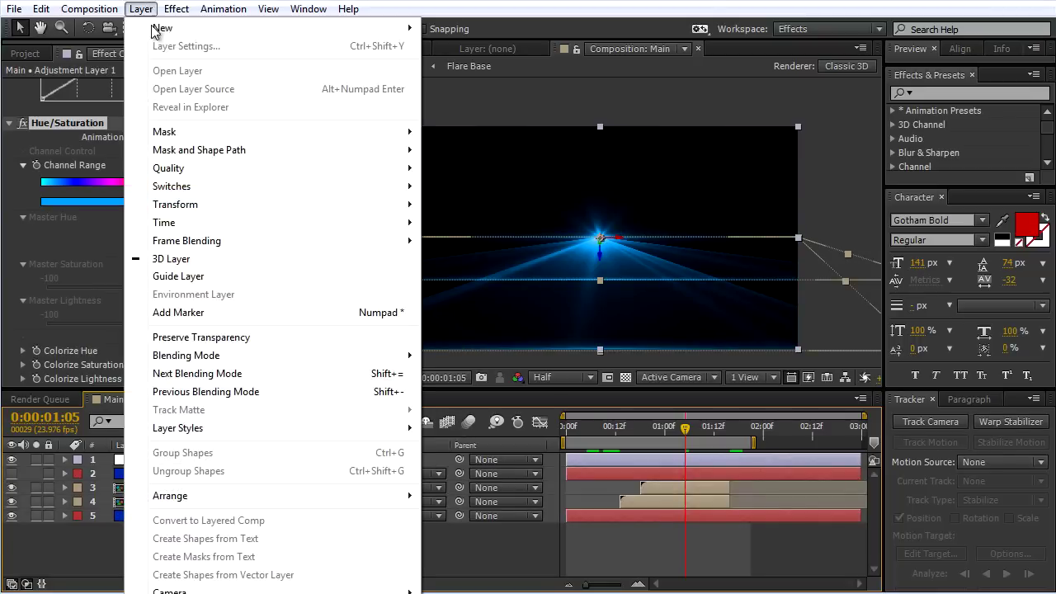
{"action": "key", "text": "ctrl+shift+c"}
{"action": "type", "text": "Laser Animation"}
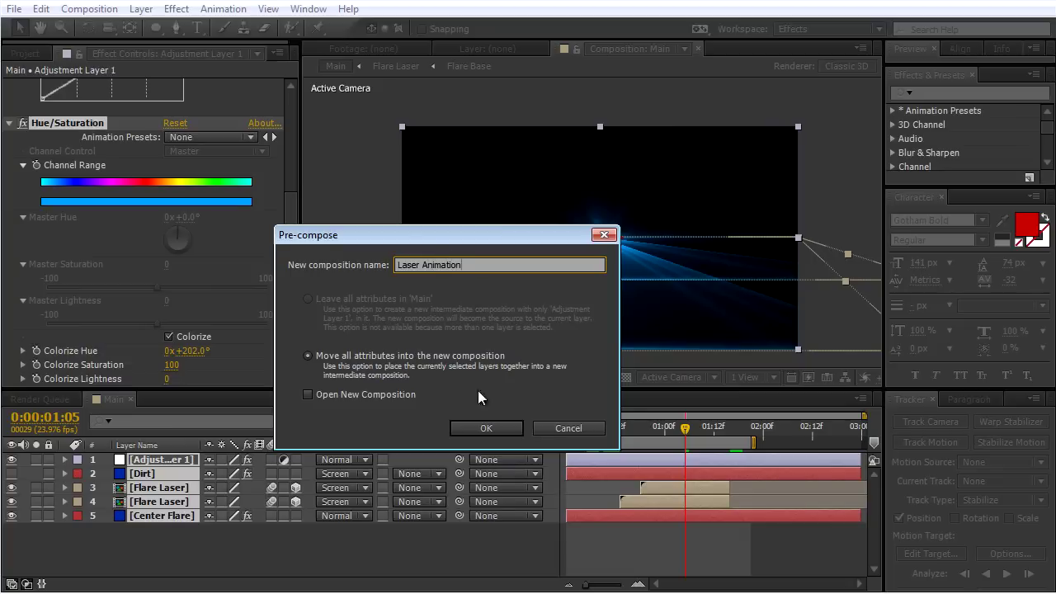
{"action": "left_click", "coordinate": [481, 427]}
{"action": "left_click", "coordinate": [565, 427]}
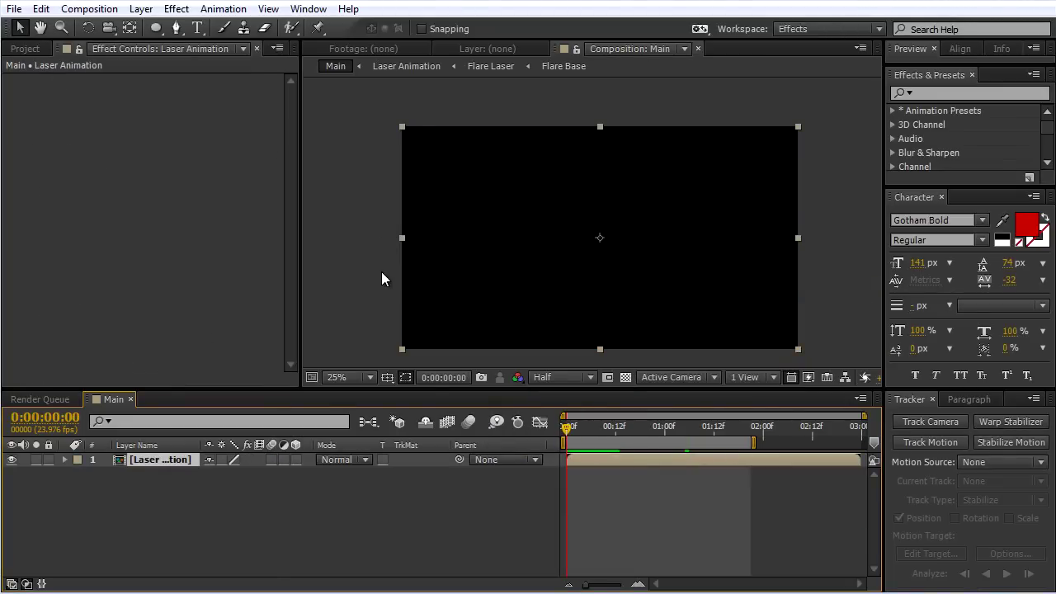
Step: Add a null object to the Main composition and rename it Controller
{"action": "right_click", "coordinate": [360, 262]}
{"action": "mouse_move", "coordinate": [418, 280]}
{"action": "left_click", "coordinate": [627, 368]}
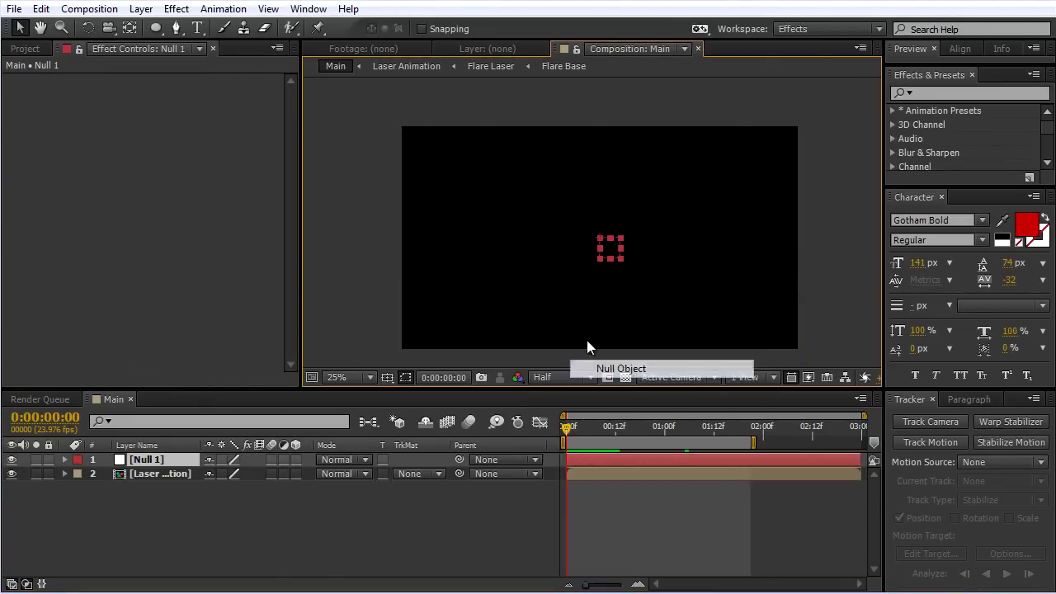
{"action": "left_click", "coordinate": [154, 459]}
{"action": "key", "text": "Return"}
{"action": "type", "text": "Controller"}
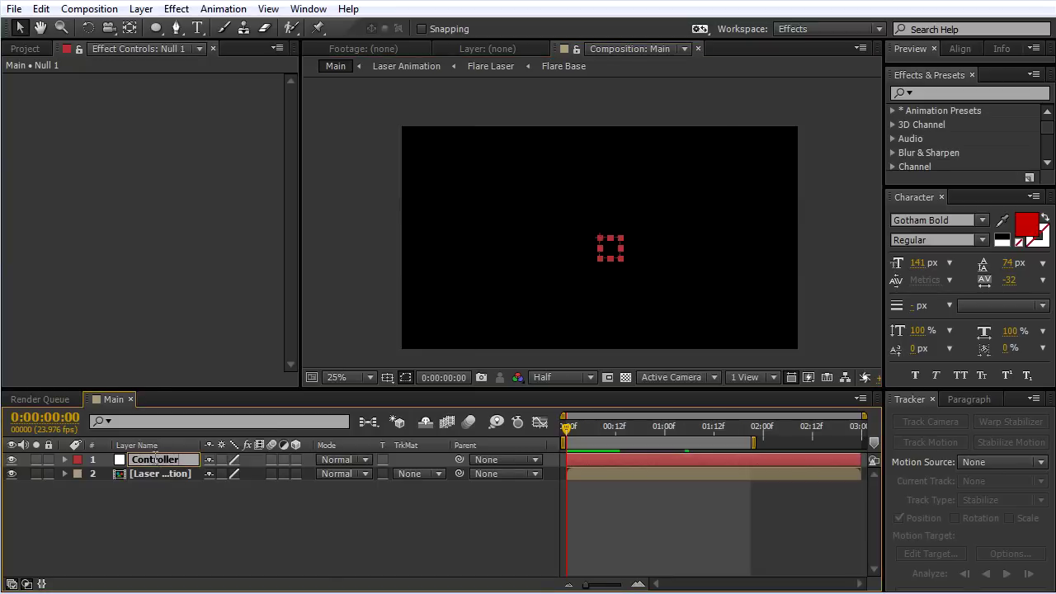
{"action": "left_click", "coordinate": [123, 518]}
Step: Apply two Slider Control effects to the Controller null
{"action": "left_click", "coordinate": [155, 462]}
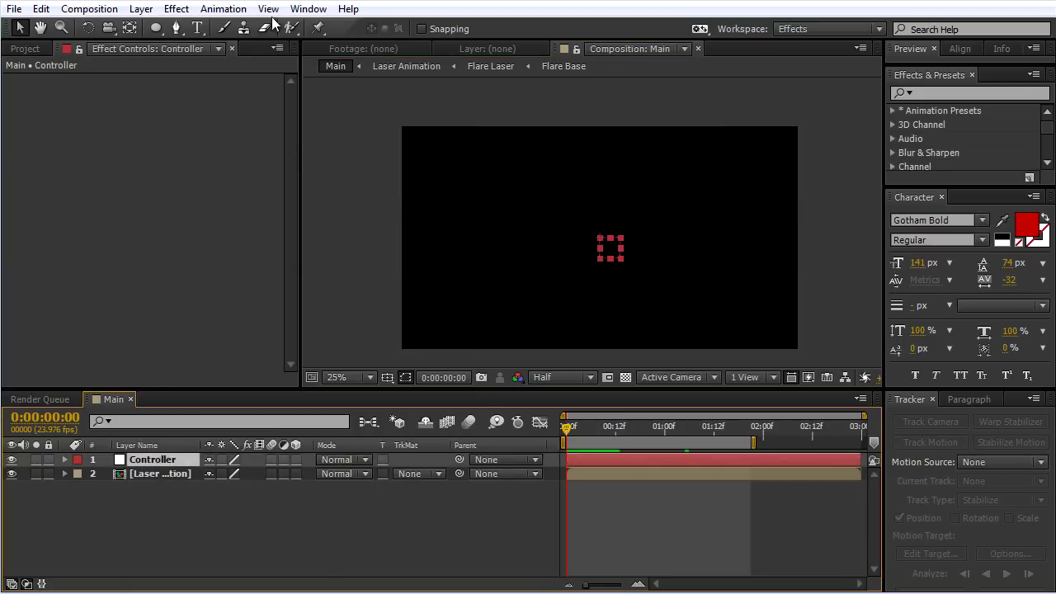
{"action": "left_click", "coordinate": [175, 8]}
{"action": "mouse_move", "coordinate": [363, 216]}
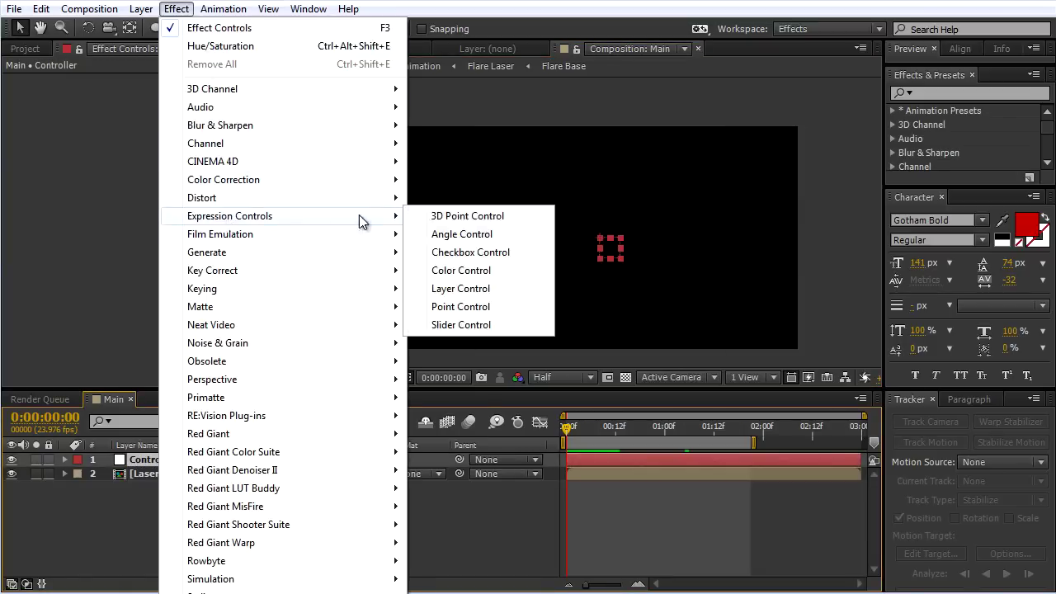
{"action": "left_click", "coordinate": [462, 326]}
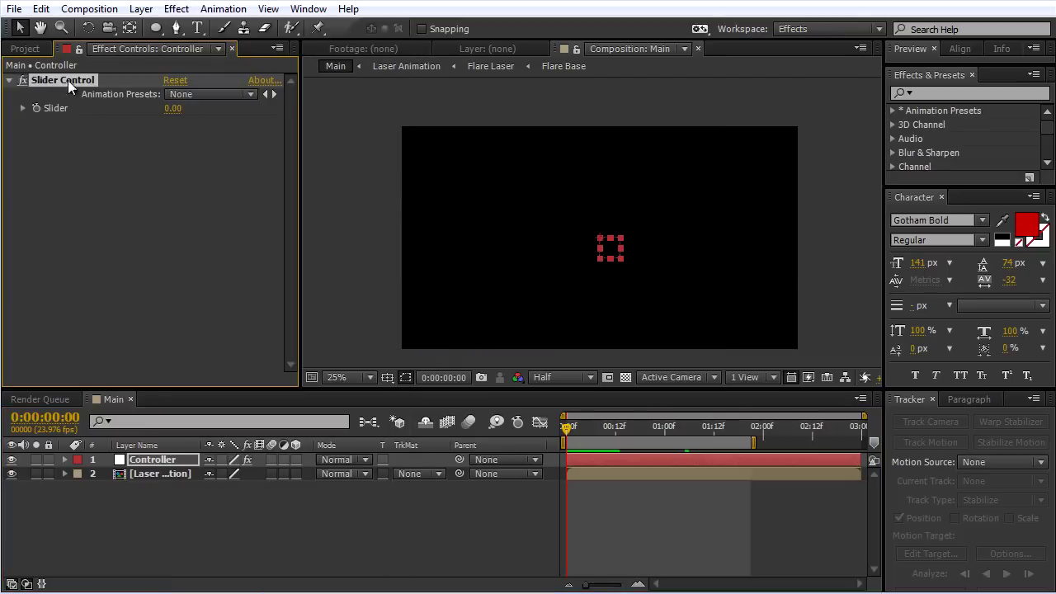
{"action": "left_click", "coordinate": [170, 11]}
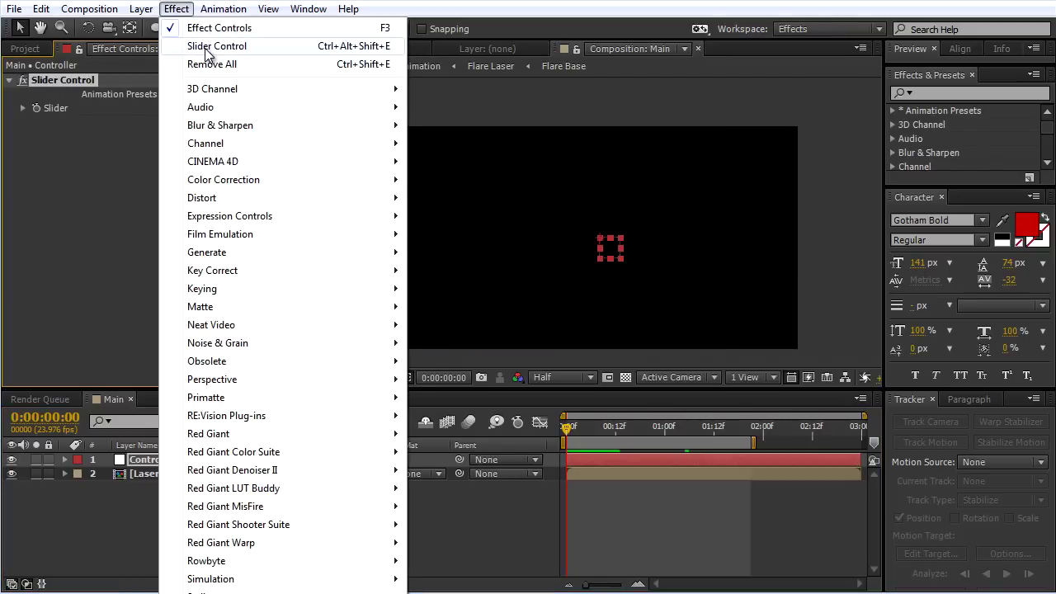
{"action": "left_click", "coordinate": [206, 46]}
Step: Rename the Controller's first slider effect Per Second and the second one Pixels
{"action": "left_click", "coordinate": [69, 81]}
{"action": "key", "text": "Return"}
{"action": "type", "text": "Per Second"}
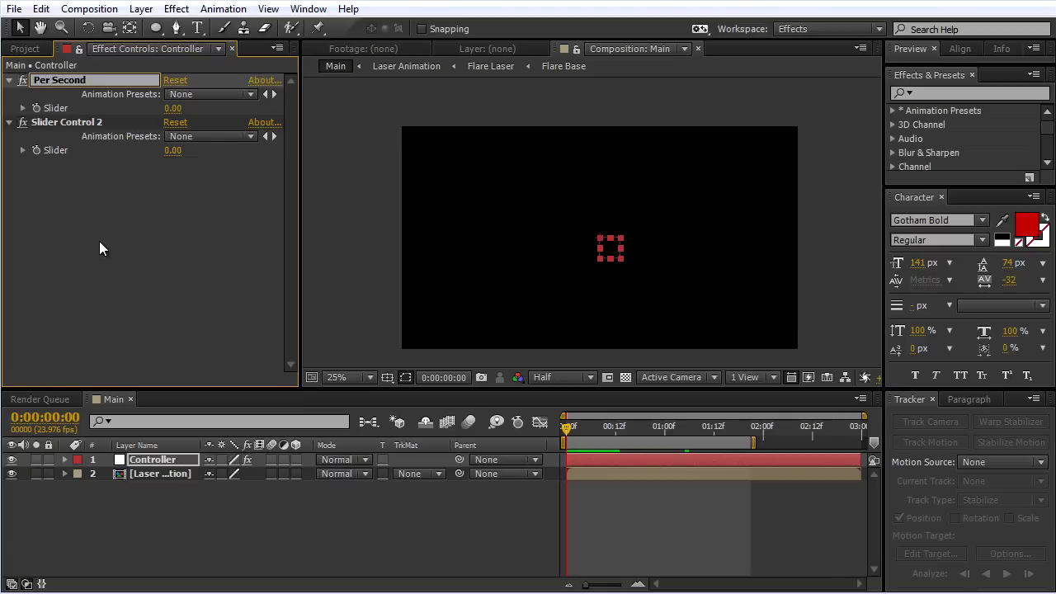
{"action": "key", "text": "Return"}
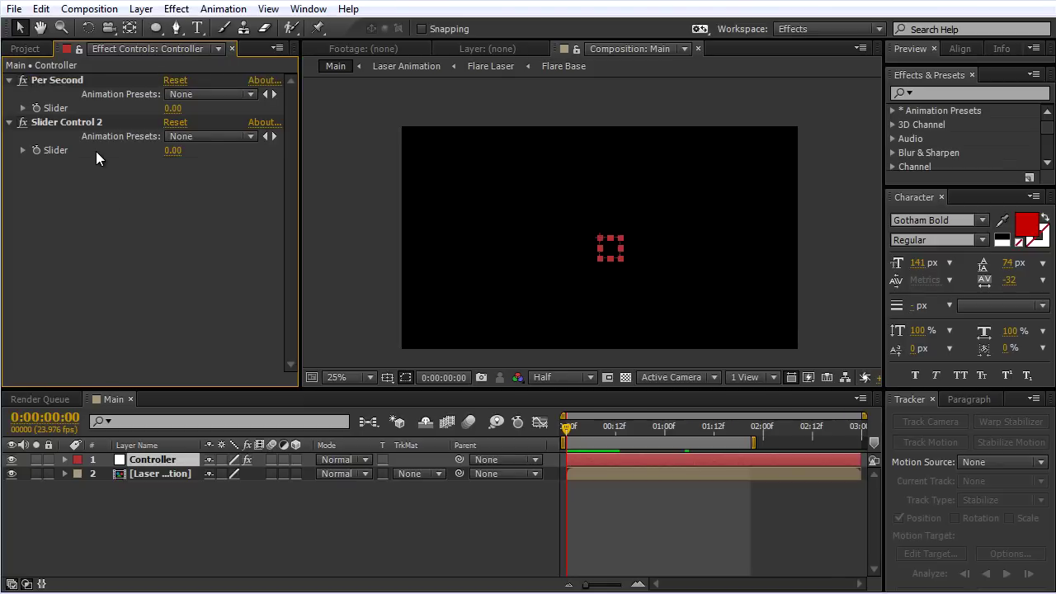
{"action": "left_click", "coordinate": [85, 124]}
{"action": "key", "text": "Return"}
{"action": "type", "text": "Pixels"}
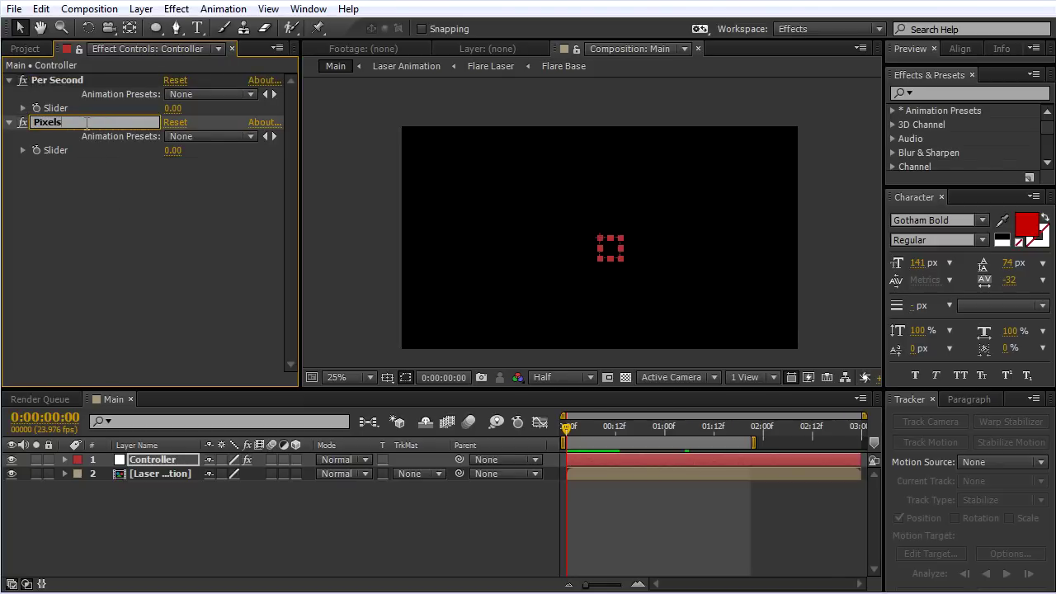
{"action": "left_click", "coordinate": [191, 275]}
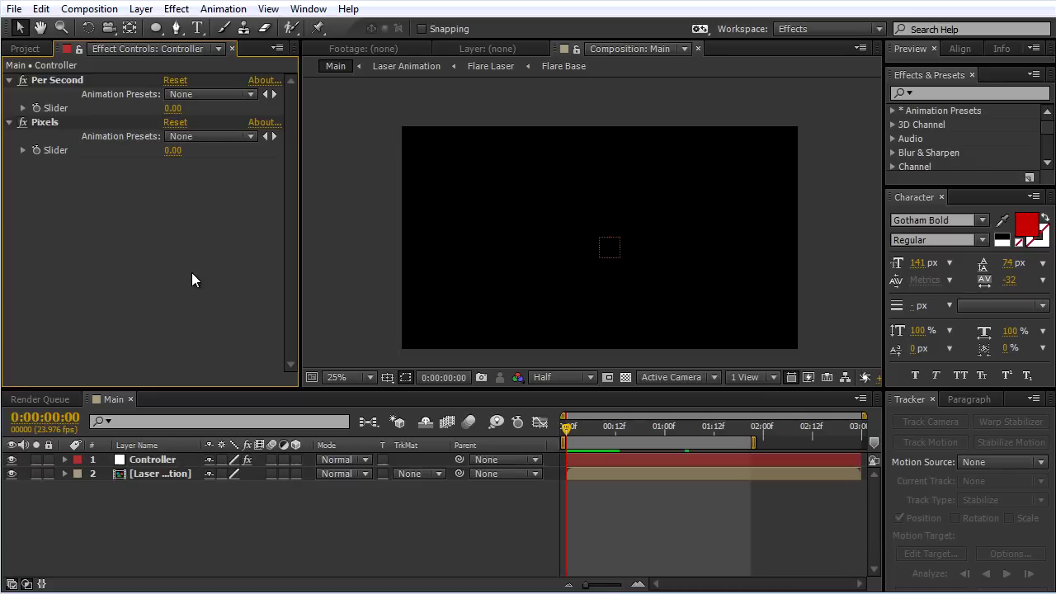
Step: Add the expression wiggle(5,5) to the Position of the Laser Animation layer
{"action": "left_click", "coordinate": [153, 459]}
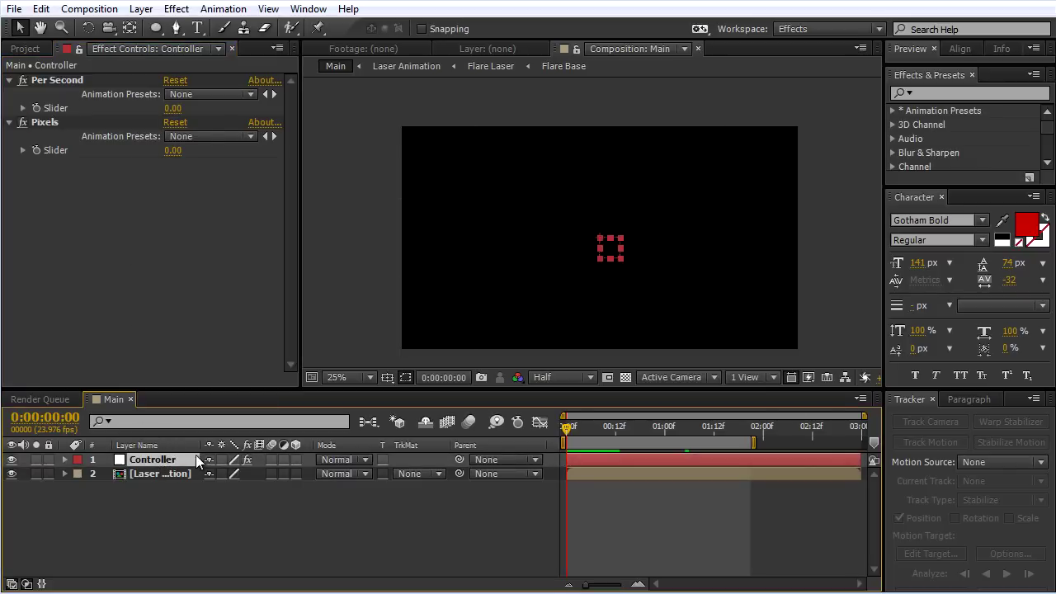
{"action": "left_click", "coordinate": [142, 474]}
{"action": "left_click_drag", "start_coordinate": [566, 428], "coordinate": [603, 430]}
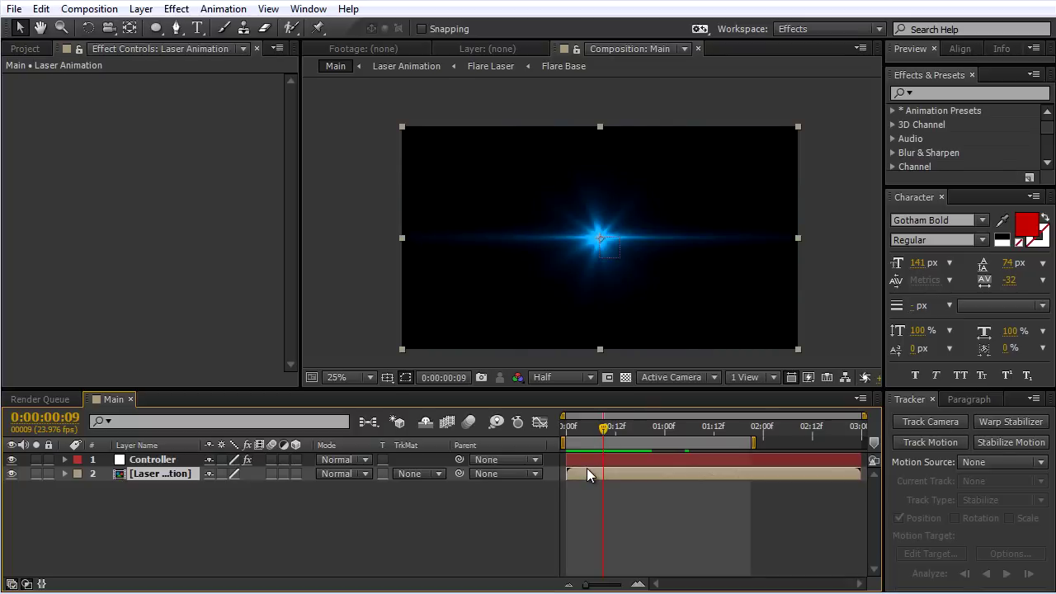
{"action": "key", "text": "p"}
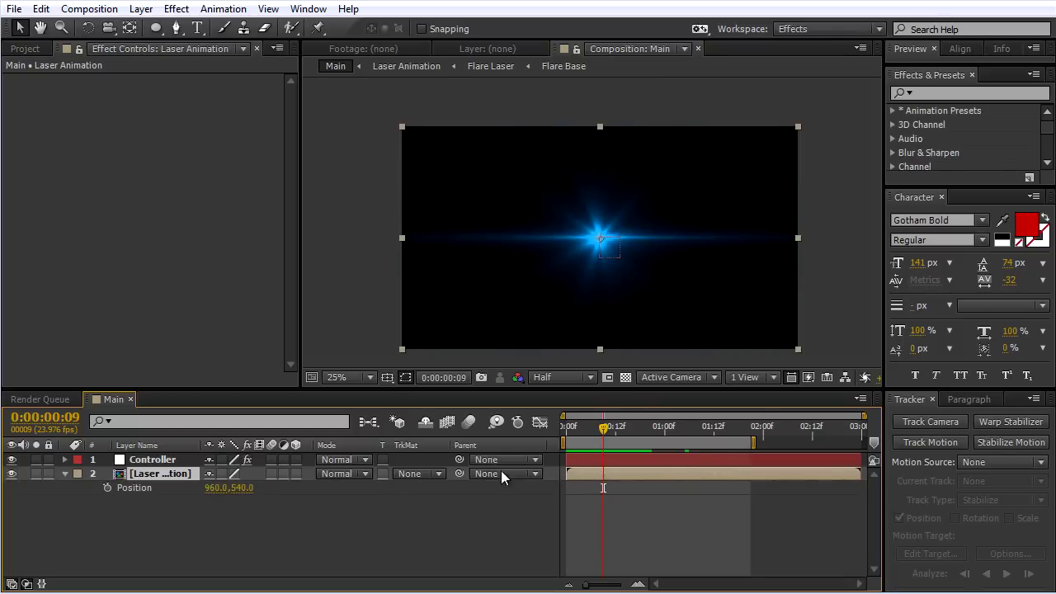
{"action": "left_click", "coordinate": [106, 488], "text": "alt"}
{"action": "type", "text": "wiggle(5,5"}
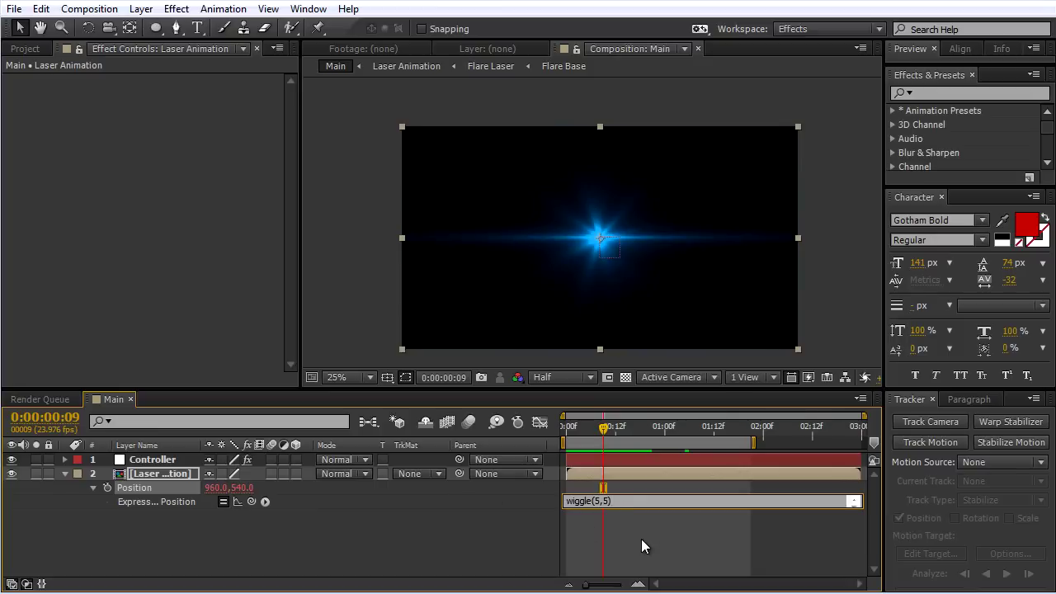
{"action": "left_click", "coordinate": [291, 501]}
Step: Replace the two wiggle arguments with links to the Controller's Per Second and Pixels sliders, in that order
{"action": "left_click", "coordinate": [189, 455]}
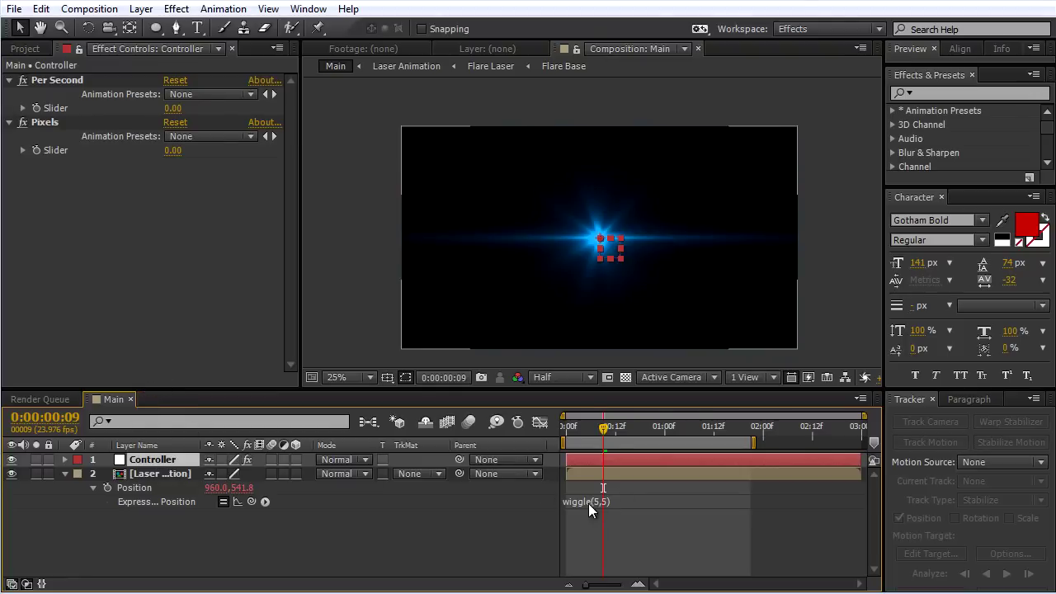
{"action": "left_click", "coordinate": [597, 502]}
{"action": "left_click", "coordinate": [599, 501]}
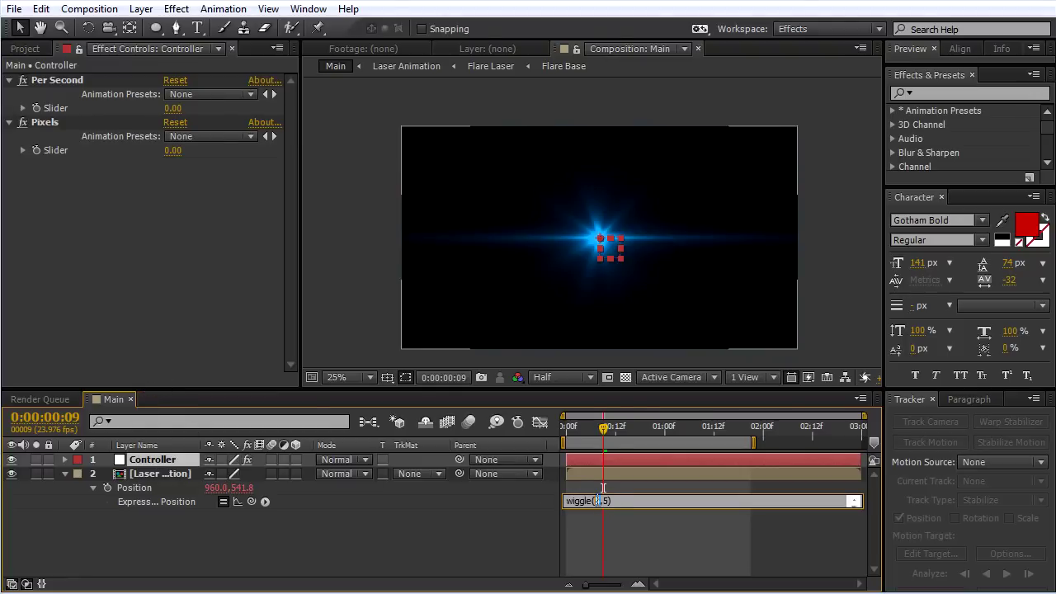
{"action": "left_click_drag", "start_coordinate": [250, 503], "coordinate": [62, 108]}
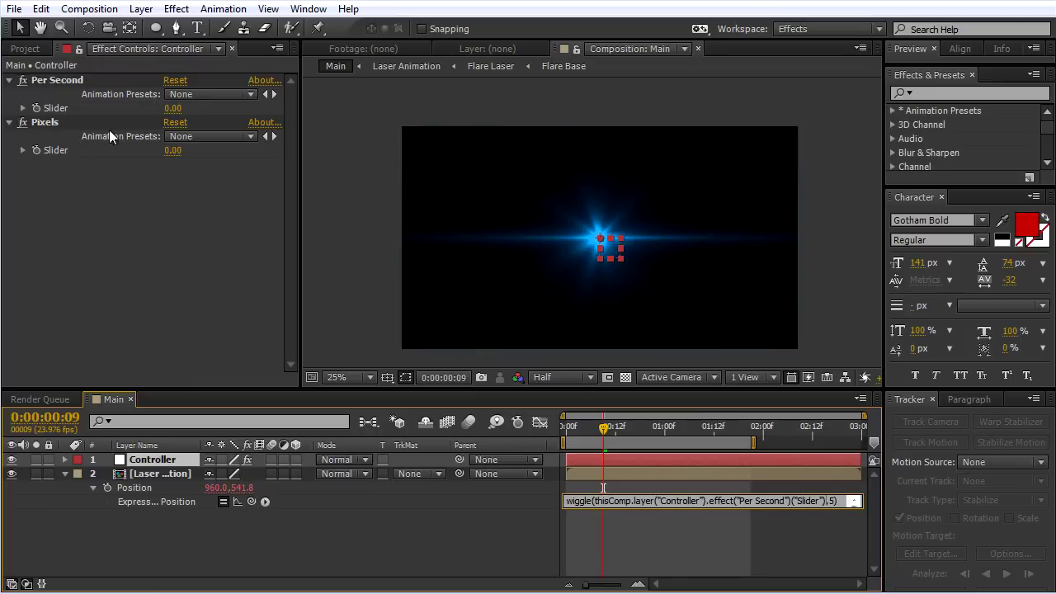
{"action": "double_click", "coordinate": [832, 500]}
{"action": "left_click_drag", "start_coordinate": [250, 501], "coordinate": [54, 145]}
{"action": "left_click", "coordinate": [593, 541]}
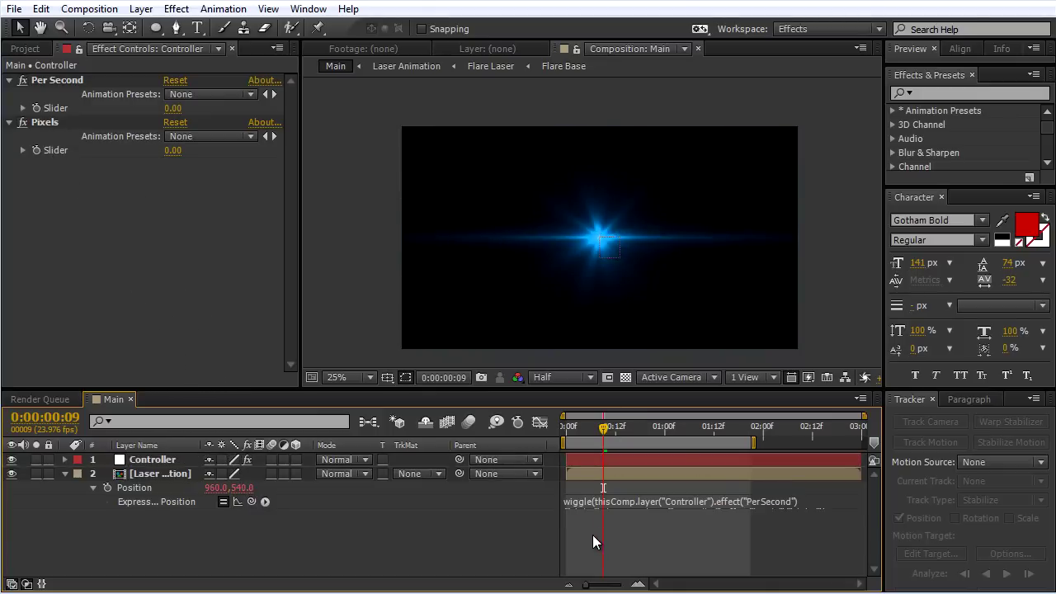
Step: Start keyframing the Controller's Per Second and Pixels sliders at 0:00:00:09 and add a second pair of unchanged keyframes at 0:00:00:15
{"action": "left_click", "coordinate": [589, 455]}
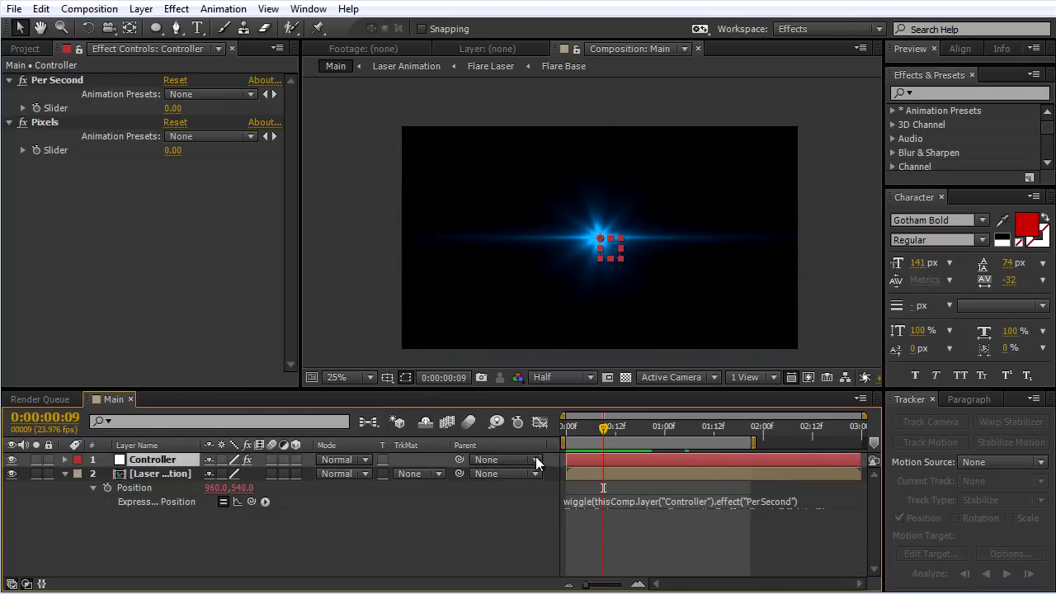
{"action": "left_click", "coordinate": [37, 108]}
{"action": "left_click", "coordinate": [36, 150]}
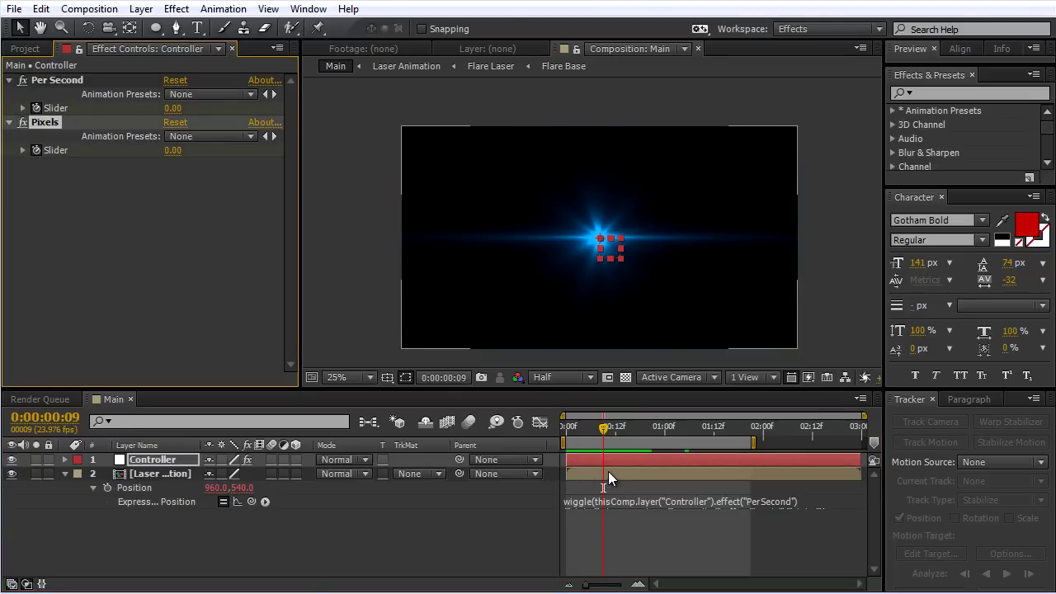
{"action": "key", "text": "u"}
{"action": "left_click", "coordinate": [605, 471]}
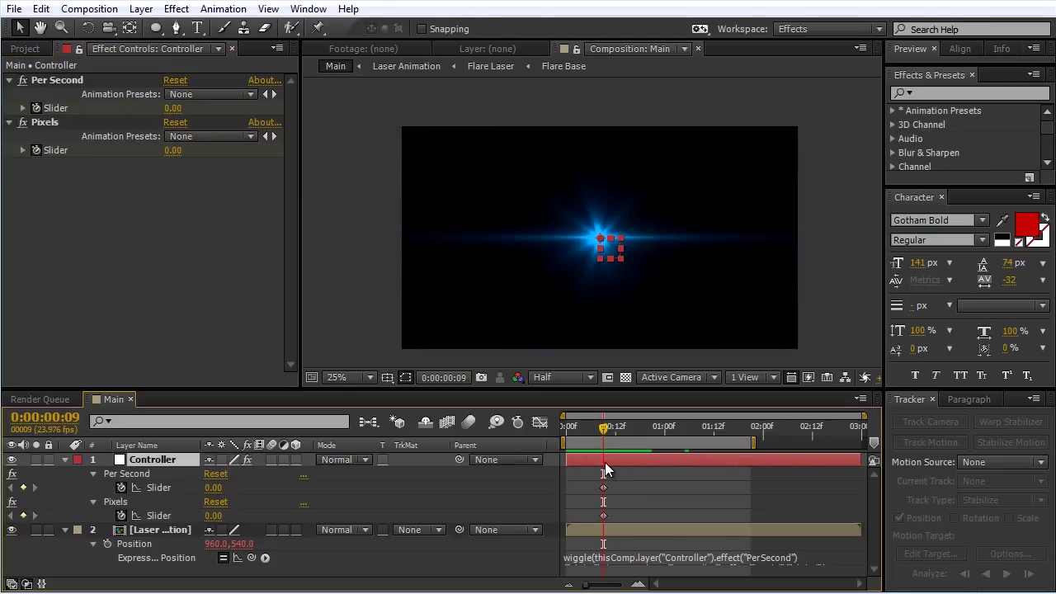
{"action": "left_click_drag", "start_coordinate": [604, 432], "coordinate": [628, 433]}
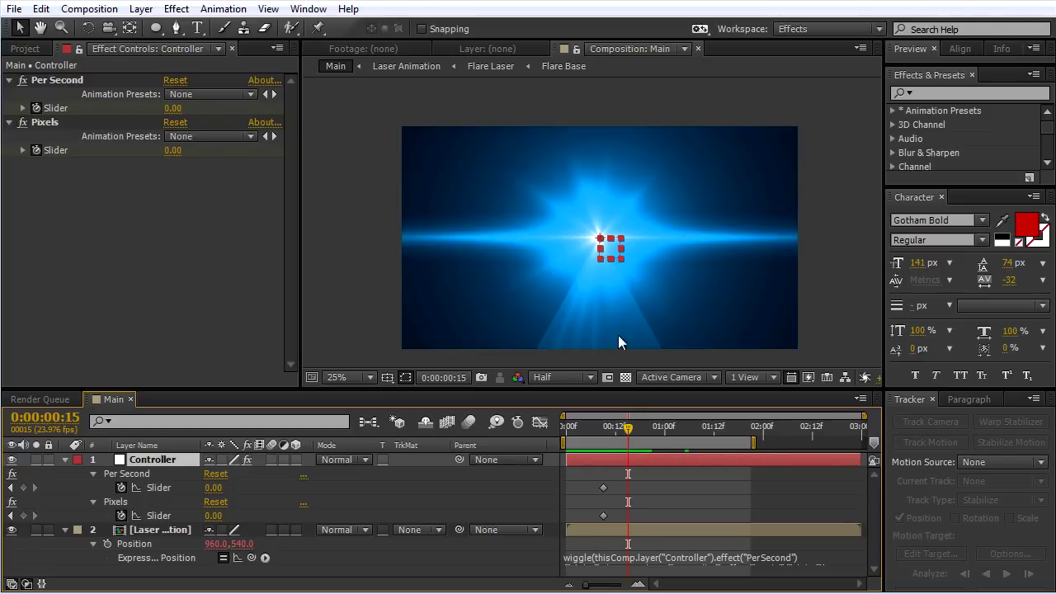
{"action": "left_click", "coordinate": [23, 488]}
{"action": "left_click", "coordinate": [23, 515]}
Step: At 0:00:00:20, set the Per Second slider to 2 and the Pixels slider to 25
{"action": "left_click_drag", "start_coordinate": [625, 427], "coordinate": [648, 429]}
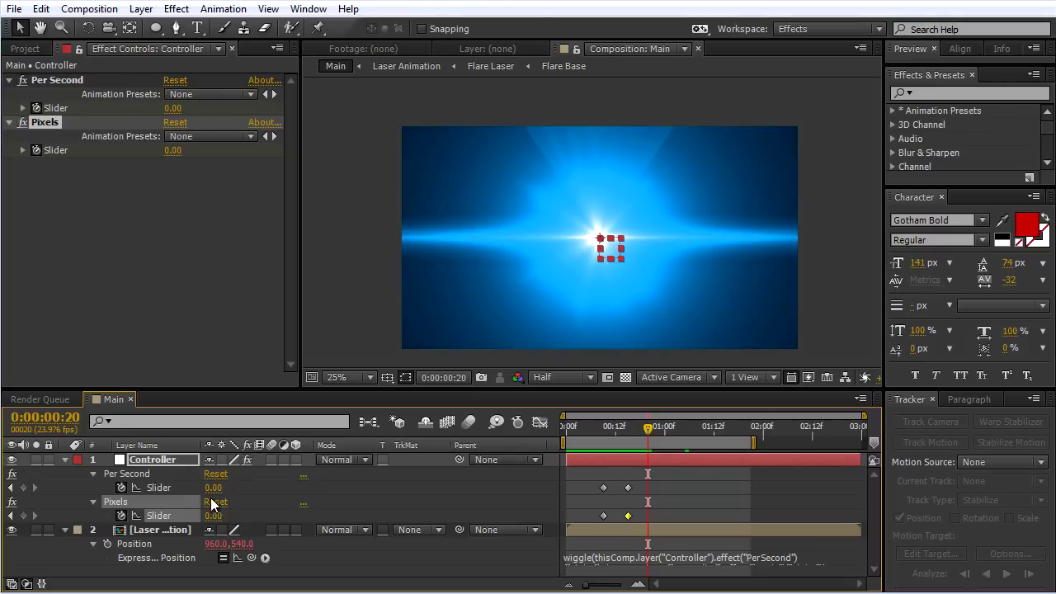
{"action": "type", "text": "2"}
{"action": "key", "text": "Return"}
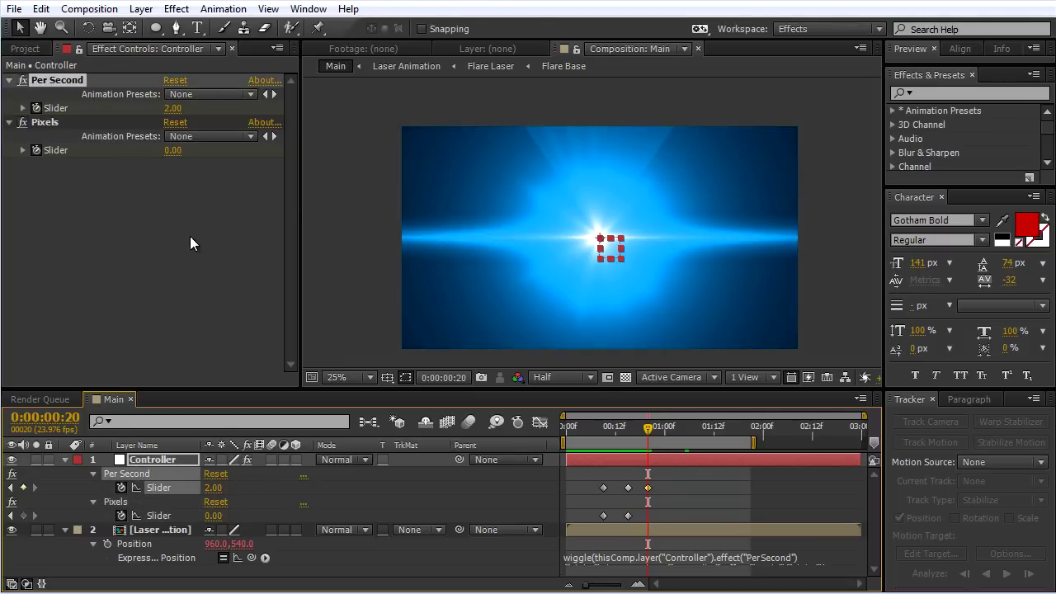
{"action": "left_click", "coordinate": [213, 515]}
{"action": "type", "text": "25"}
{"action": "key", "text": "Return"}
Step: Add keyframes holding both sliders at 0:00:01:05, and set Per Second to 0 at 0:00:01:08
{"action": "left_click_drag", "start_coordinate": [651, 429], "coordinate": [684, 433]}
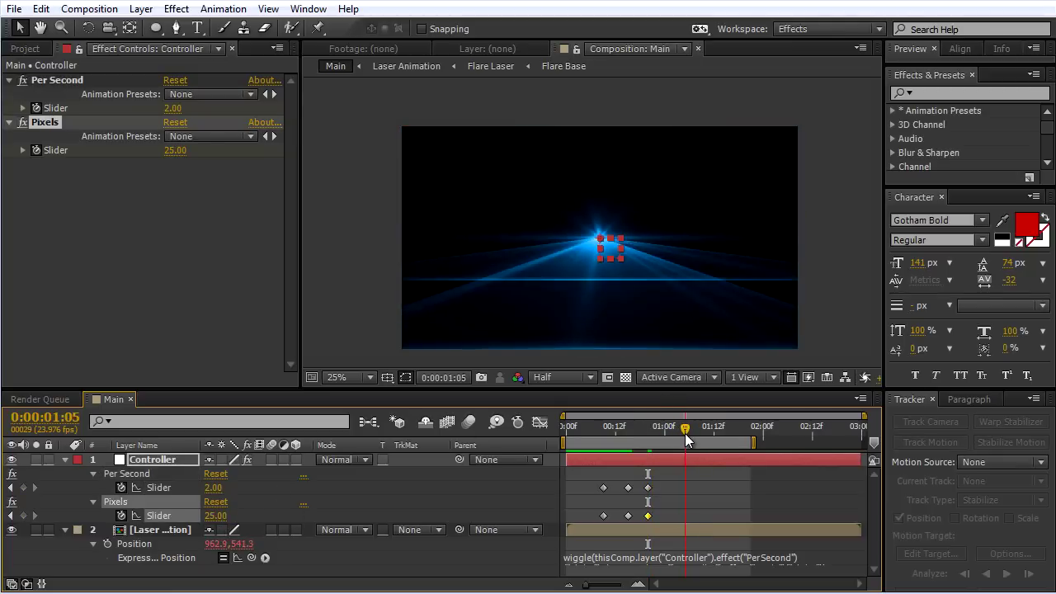
{"action": "left_click", "coordinate": [23, 488]}
{"action": "left_click", "coordinate": [24, 516]}
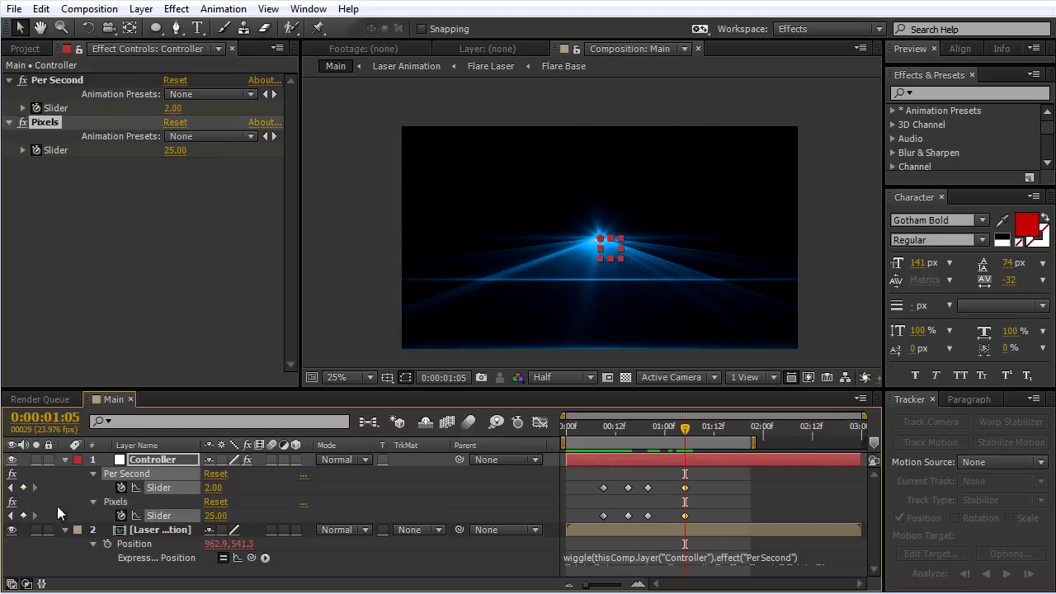
{"action": "left_click", "coordinate": [694, 431]}
{"action": "left_click", "coordinate": [214, 488]}
{"action": "type", "text": "0"}
{"action": "key", "text": "Return"}
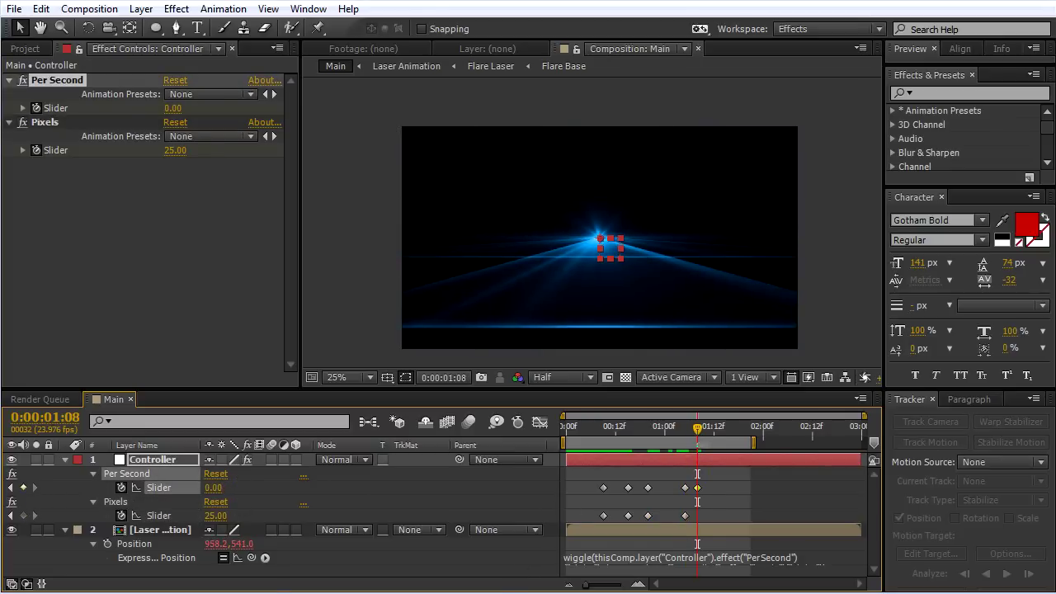
Step: Add a holding Per Second keyframe at 0:00:01:12, and set Per Second to 2 and Pixels to 50 at 0:00:01:14
{"action": "left_click_drag", "start_coordinate": [698, 429], "coordinate": [715, 443]}
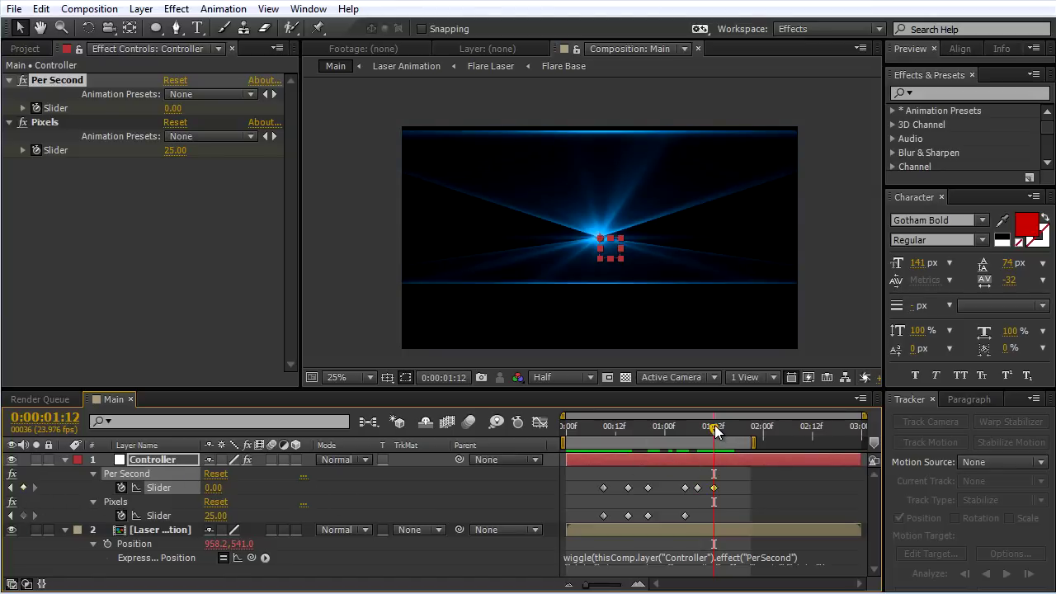
{"action": "left_click_drag", "start_coordinate": [715, 427], "coordinate": [722, 427]}
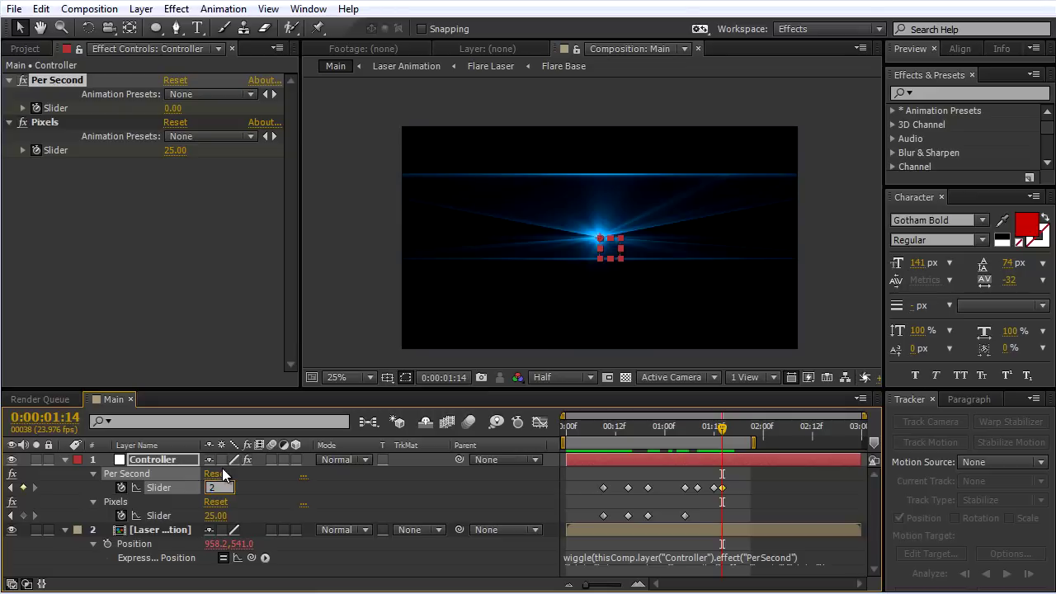
{"action": "key", "text": "Return"}
{"action": "left_click", "coordinate": [216, 516]}
{"action": "type", "text": "50"}
{"action": "key", "text": "Return"}
Step: Scale the Laser Animation layer up to 108% so its wiggling edges stay outside the frame
{"action": "left_click_drag", "start_coordinate": [720, 434], "coordinate": [649, 429]}
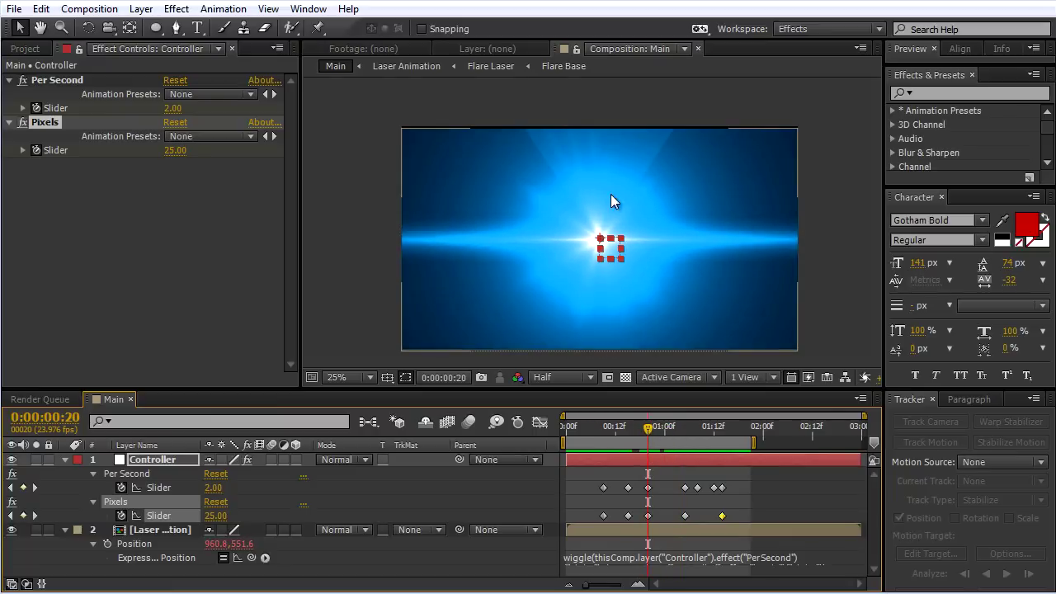
{"action": "left_click", "coordinate": [532, 198]}
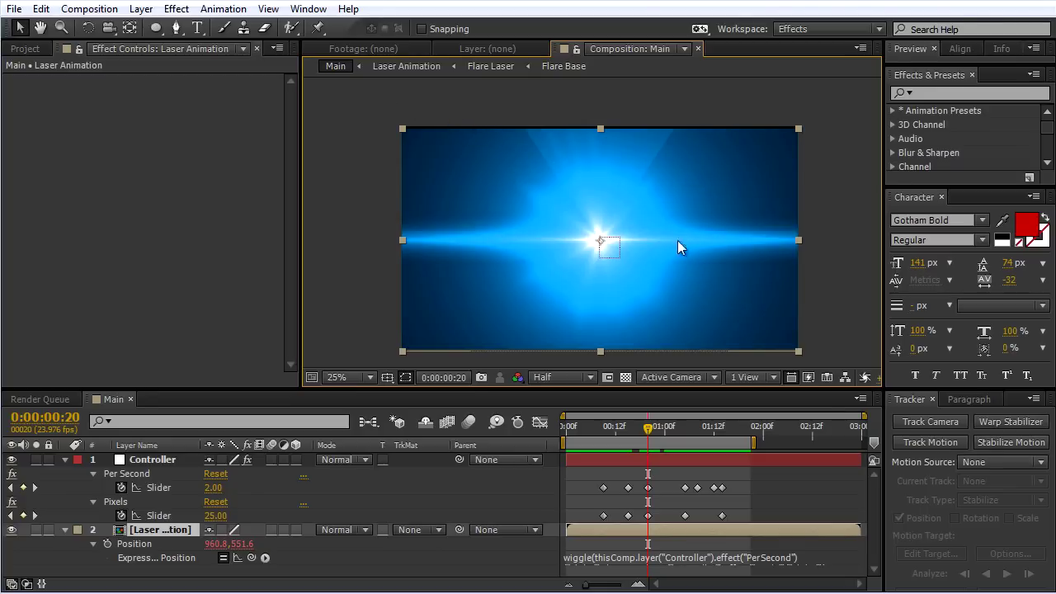
{"action": "key", "text": "s"}
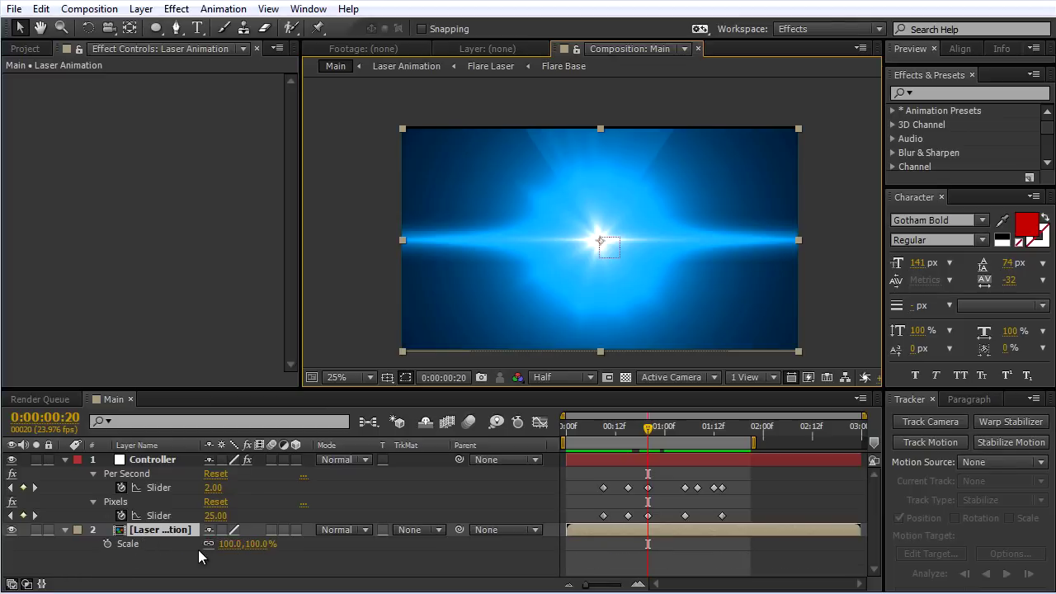
{"action": "left_click_drag", "start_coordinate": [248, 544], "coordinate": [253, 544]}
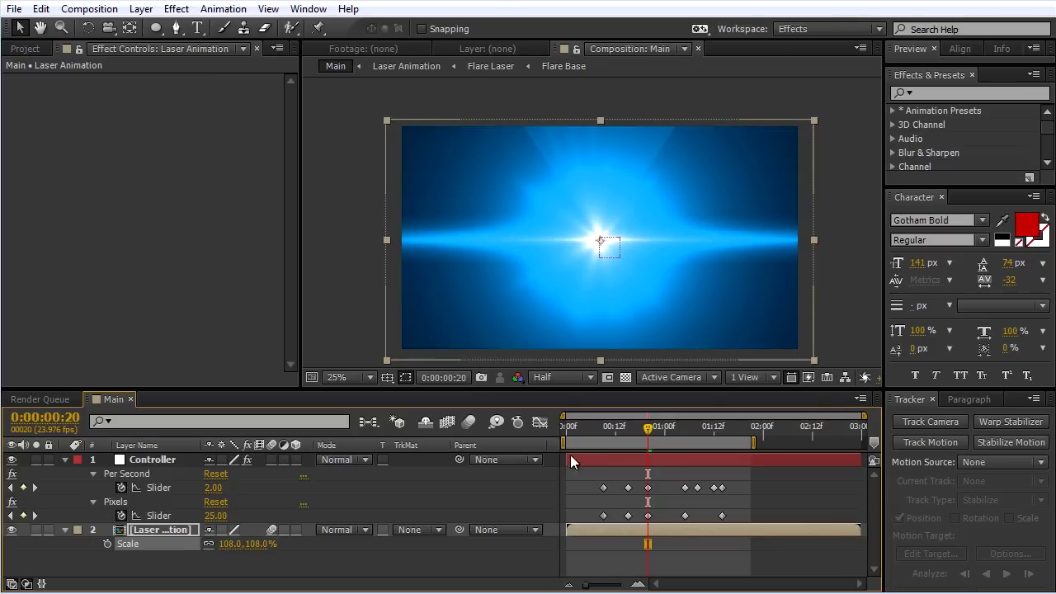
Step: Enable motion blur for the Laser Animation layer and the composition, and preview the wiggle animation
{"action": "left_click", "coordinate": [469, 424]}
{"action": "left_click_drag", "start_coordinate": [588, 432], "coordinate": [626, 433]}
{"action": "key", "text": "KP_0"}
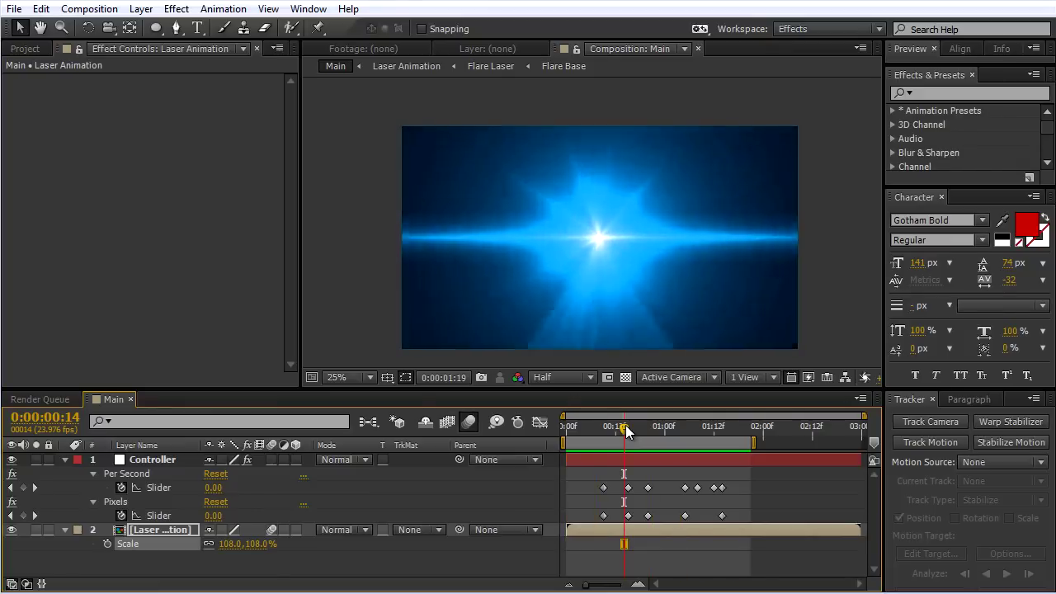
{"action": "key", "text": "space"}
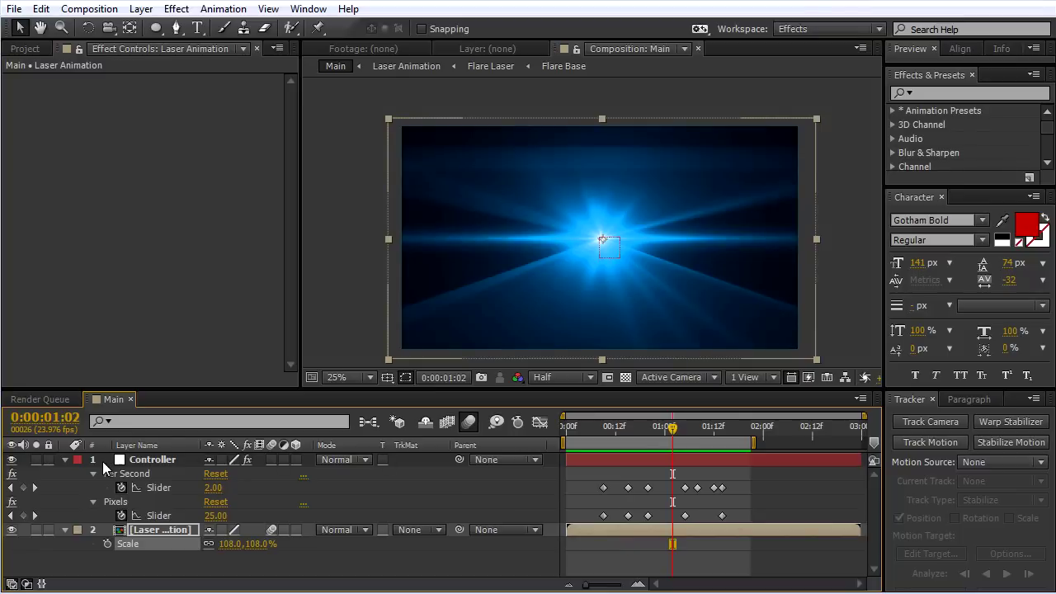
Step: Pre-compose the Controller and Laser Animation layers into a composition named Laser with Wiggle, moving all attributes into it
{"action": "left_click", "coordinate": [66, 459]}
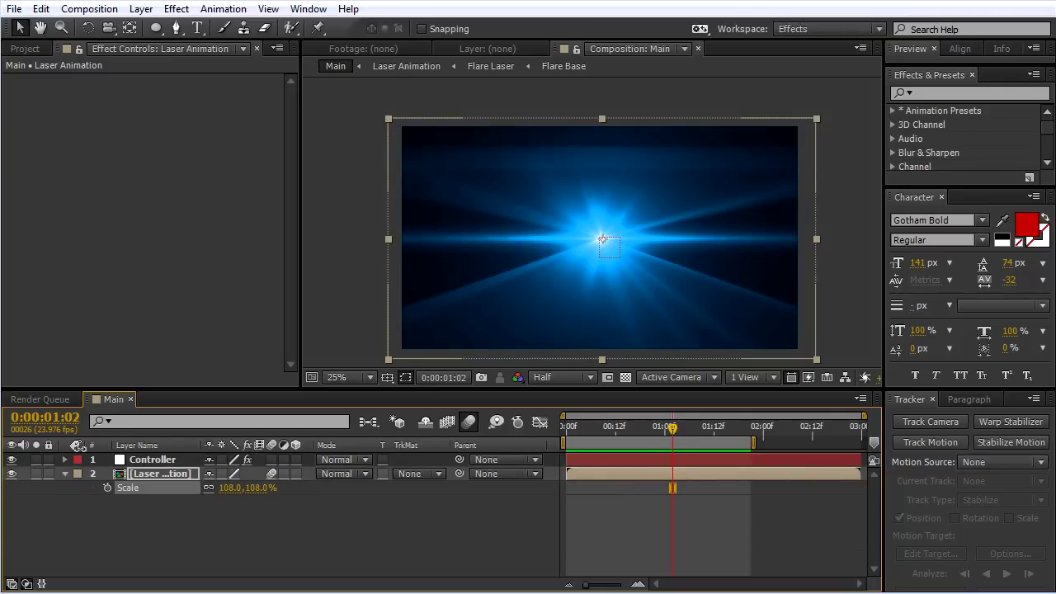
{"action": "left_click", "coordinate": [146, 460]}
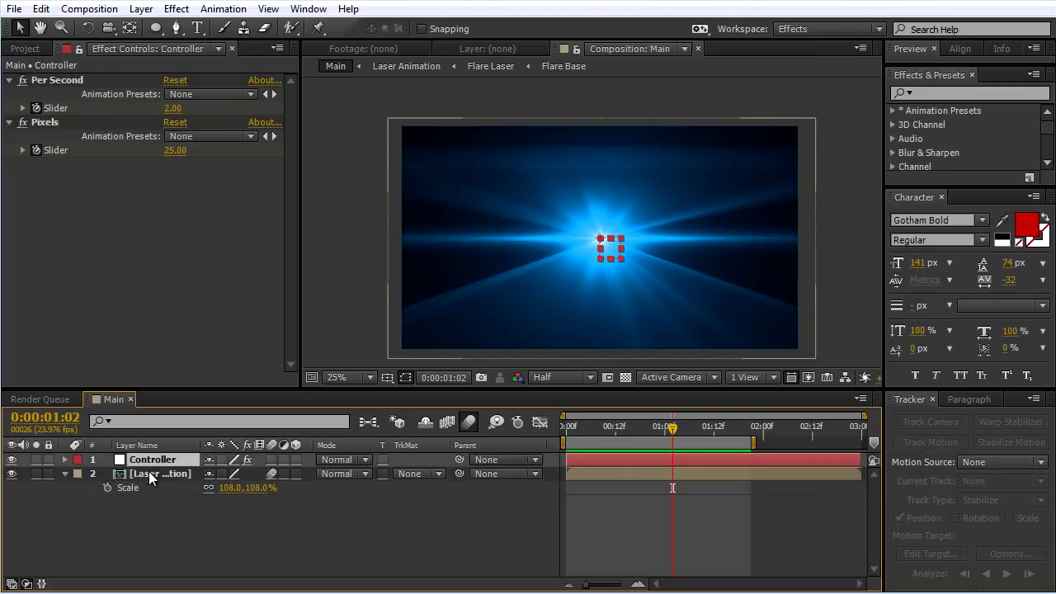
{"action": "left_click", "coordinate": [149, 473], "text": "ctrl"}
{"action": "left_click", "coordinate": [141, 9]}
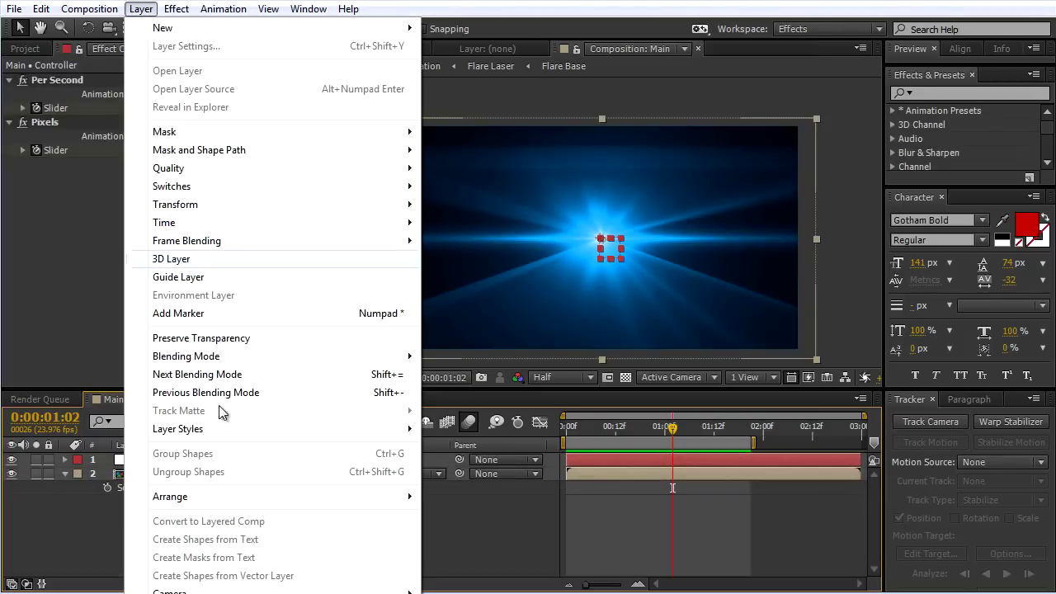
{"action": "left_click", "coordinate": [239, 592]}
{"action": "type", "text": "Laser with Wiggle"}
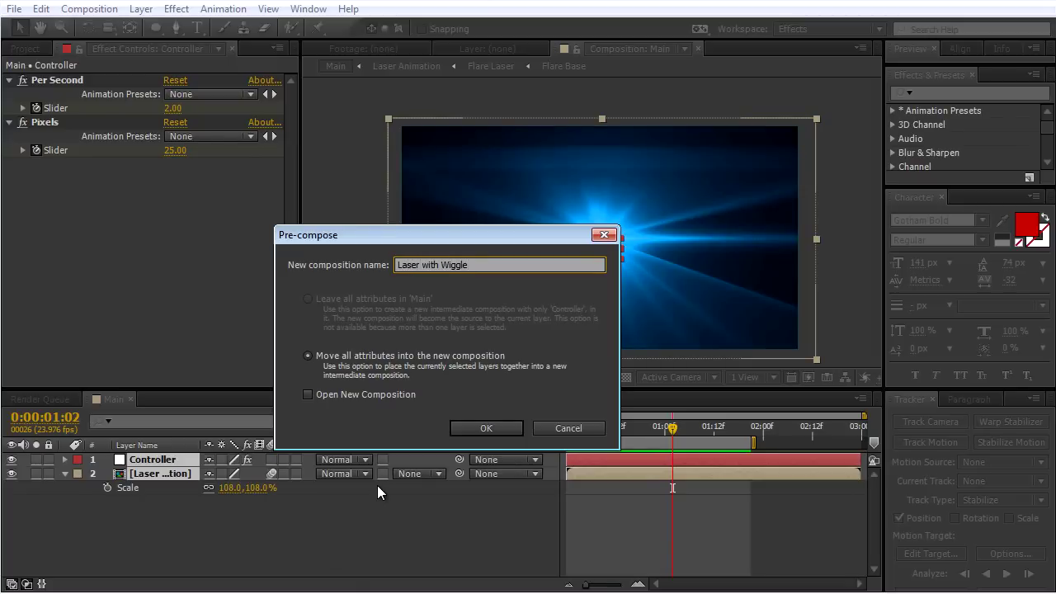
{"action": "left_click", "coordinate": [484, 427]}
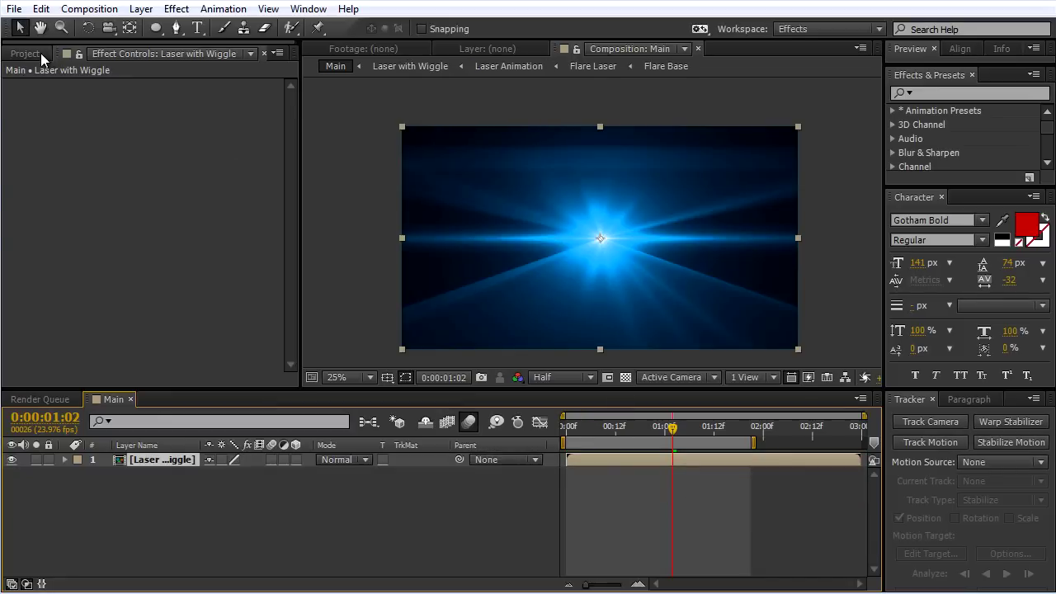
Step: Add the Atmosphere_06.mov footage to the Main composition above the Laser with Wiggle layer
{"action": "left_click", "coordinate": [25, 53]}
{"action": "left_click", "coordinate": [83, 215]}
{"action": "left_click_drag", "start_coordinate": [97, 215], "coordinate": [262, 459]}
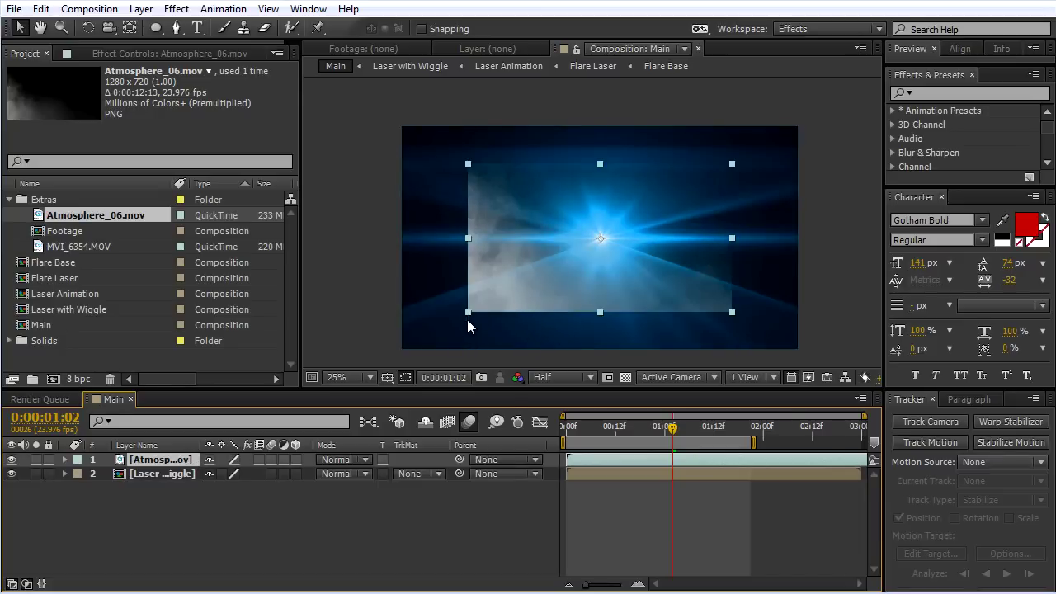
Step: Scale the atmosphere layer to 151% to fill the frame and set its blending mode to Screen
{"action": "key", "text": "s"}
{"action": "left_click_drag", "start_coordinate": [261, 471], "coordinate": [303, 474]}
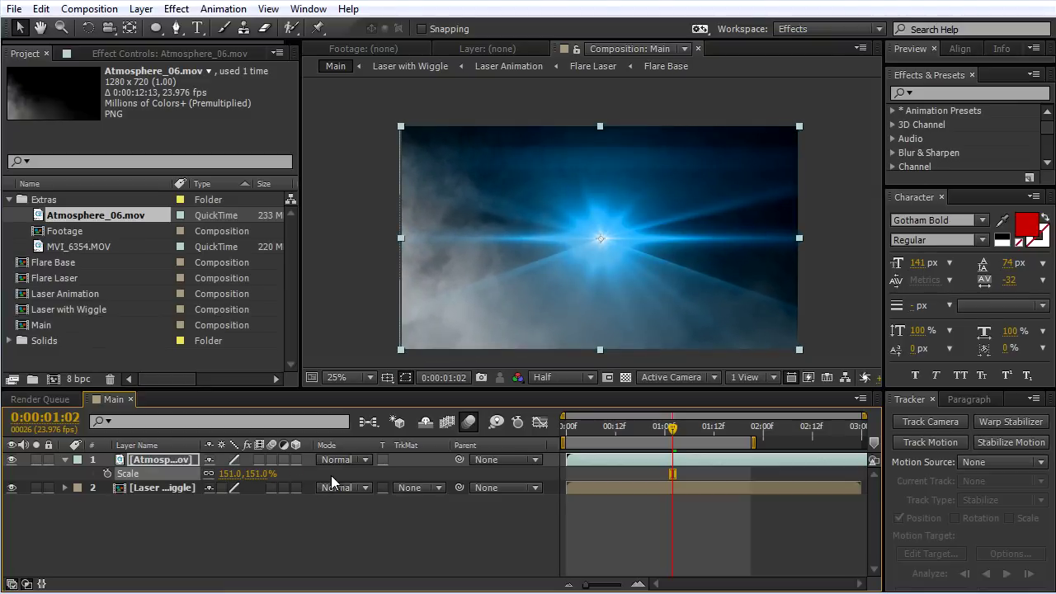
{"action": "left_click", "coordinate": [367, 460]}
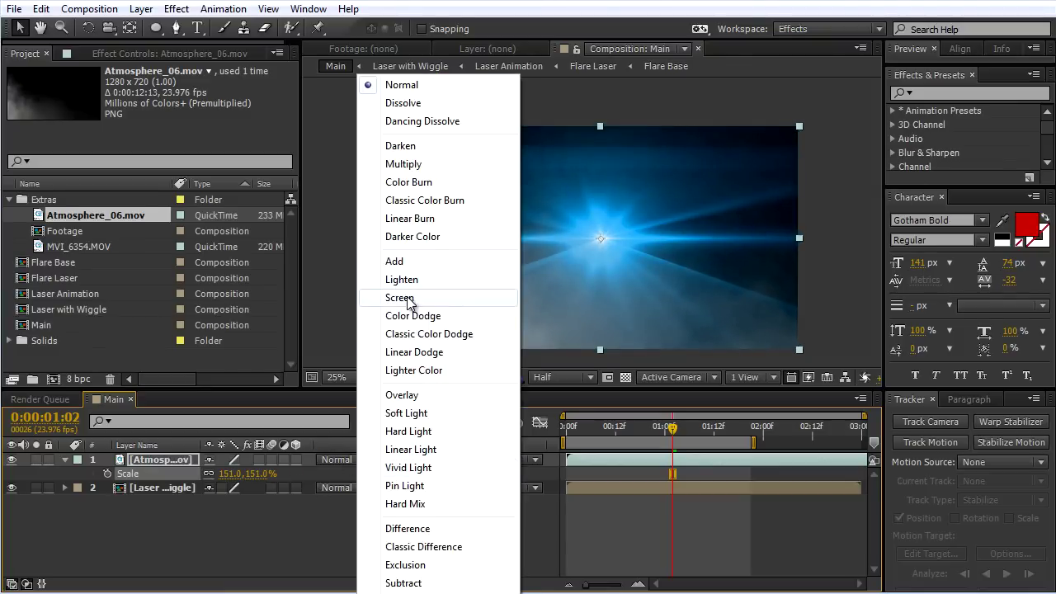
{"action": "left_click", "coordinate": [397, 297]}
Step: Duplicate the Laser with Wiggle layer and move the copy above the atmosphere layer
{"action": "left_click", "coordinate": [165, 486]}
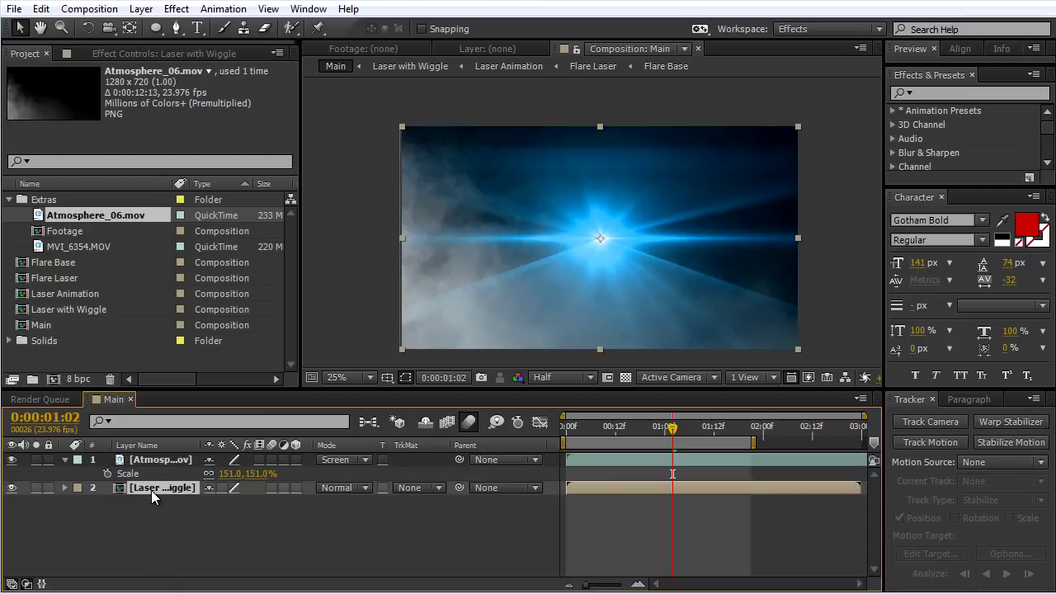
{"action": "key", "text": "ctrl+d"}
{"action": "left_click_drag", "start_coordinate": [165, 493], "coordinate": [146, 454]}
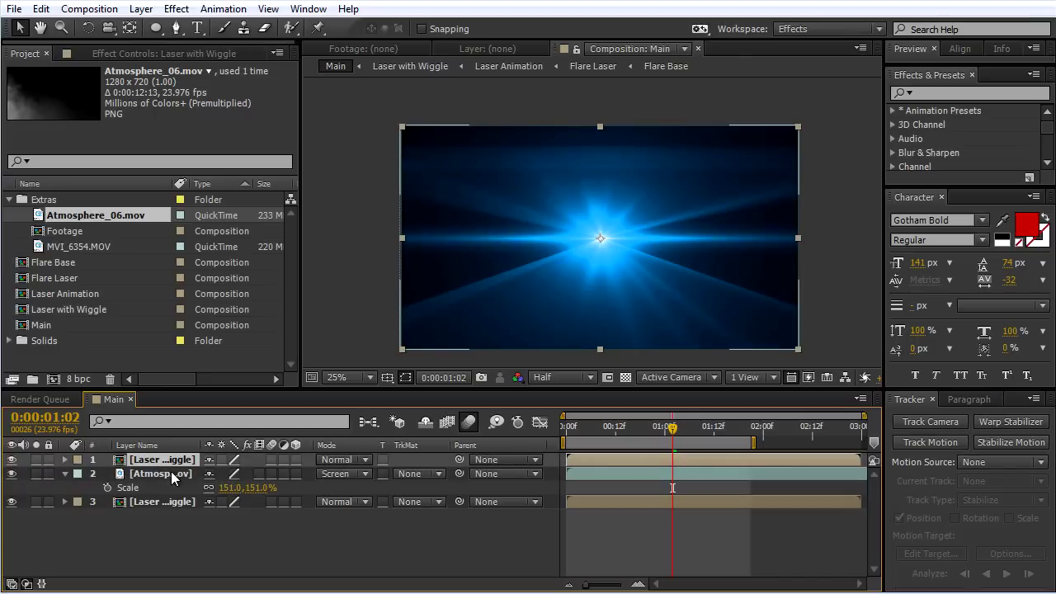
Step: Set the atmosphere layer's track matte to Luma Matte, using the Laser with Wiggle copy above it
{"action": "left_click", "coordinate": [183, 476]}
{"action": "left_click", "coordinate": [424, 475]}
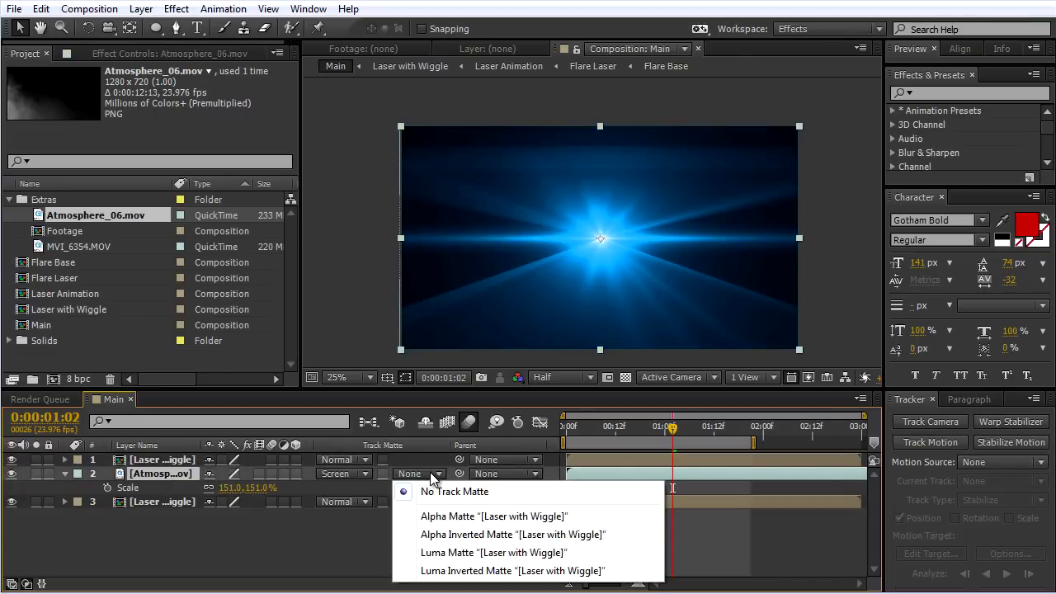
{"action": "left_click", "coordinate": [443, 552]}
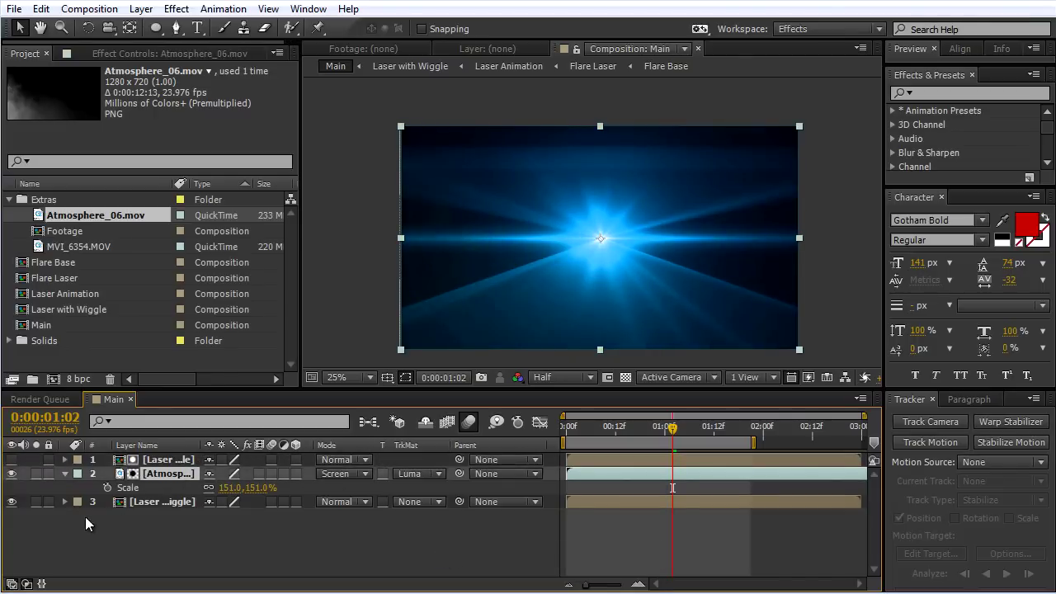
Step: Hide the bottom Laser with Wiggle layer and examine the matted smoke on its own around 0:00:00:18
{"action": "left_click", "coordinate": [12, 502]}
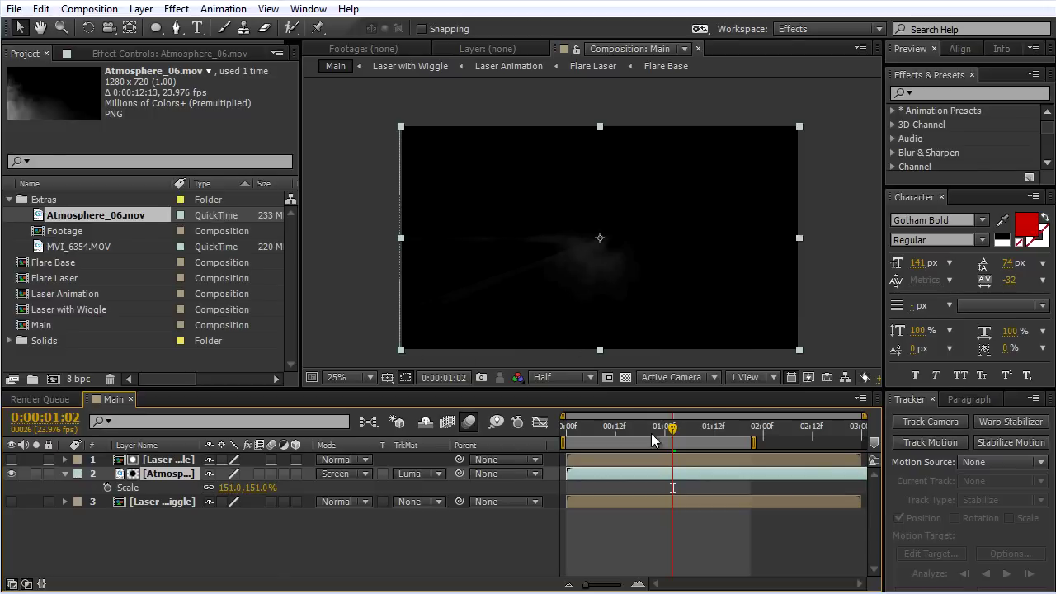
{"action": "left_click_drag", "start_coordinate": [673, 429], "coordinate": [640, 427]}
{"action": "scroll", "coordinate": [632, 318], "scroll_direction": "up", "scroll_amount": 2}
{"action": "left_click_drag", "start_coordinate": [632, 318], "coordinate": [640, 227]}
{"action": "left_click_drag", "start_coordinate": [490, 250], "coordinate": [551, 255]}
{"action": "scroll", "coordinate": [541, 270], "scroll_direction": "up", "scroll_amount": 1}
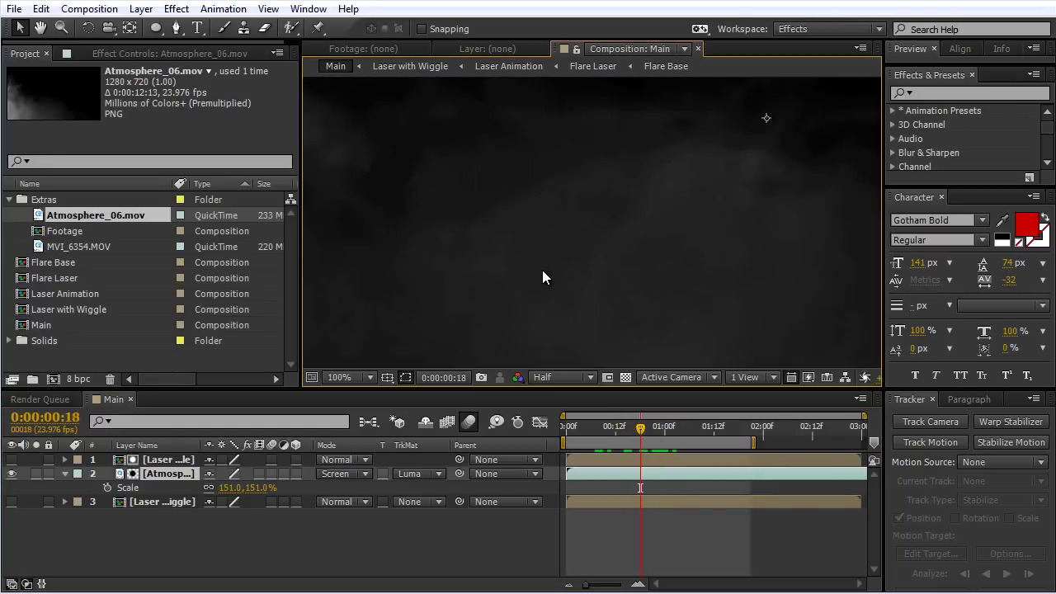
{"action": "scroll", "coordinate": [542, 269], "scroll_direction": "down", "scroll_amount": 2}
Step: Apply a Curves effect to the atmosphere layer and shape its RGB curve into a steep S for more contrast
{"action": "left_click", "coordinate": [176, 8]}
{"action": "mouse_move", "coordinate": [212, 181]}
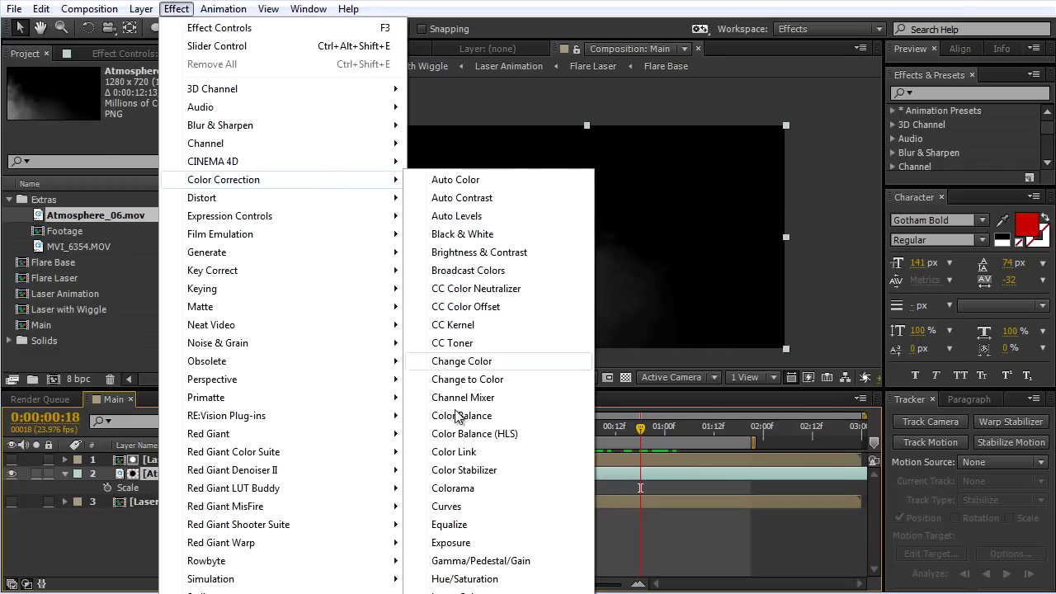
{"action": "left_click", "coordinate": [448, 506]}
{"action": "mouse_move", "coordinate": [116, 210]}
{"action": "left_mouse_down"}
{"action": "mouse_move", "coordinate": [97, 190]}
{"action": "mouse_move", "coordinate": [99, 200]}
{"action": "left_mouse_up"}
{"action": "left_click", "coordinate": [201, 117]}
{"action": "left_click", "coordinate": [198, 203]}
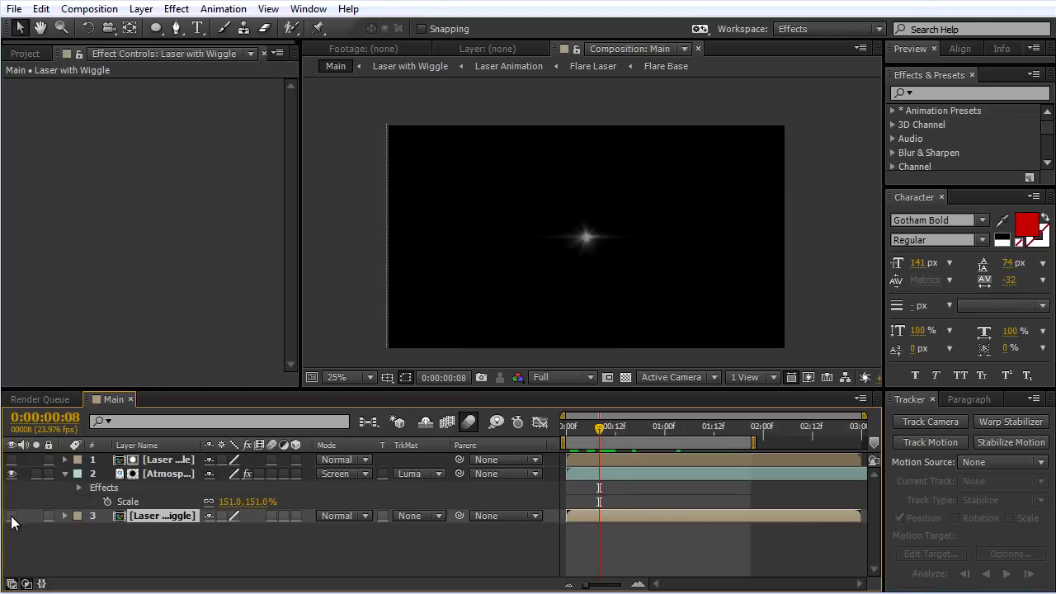
Step: Show the bottom Laser with Wiggle layer again and check the smoke blend at 0:00:00:18 and 0:00:01:04
{"action": "left_click", "coordinate": [11, 515]}
{"action": "left_click_drag", "start_coordinate": [616, 430], "coordinate": [637, 430]}
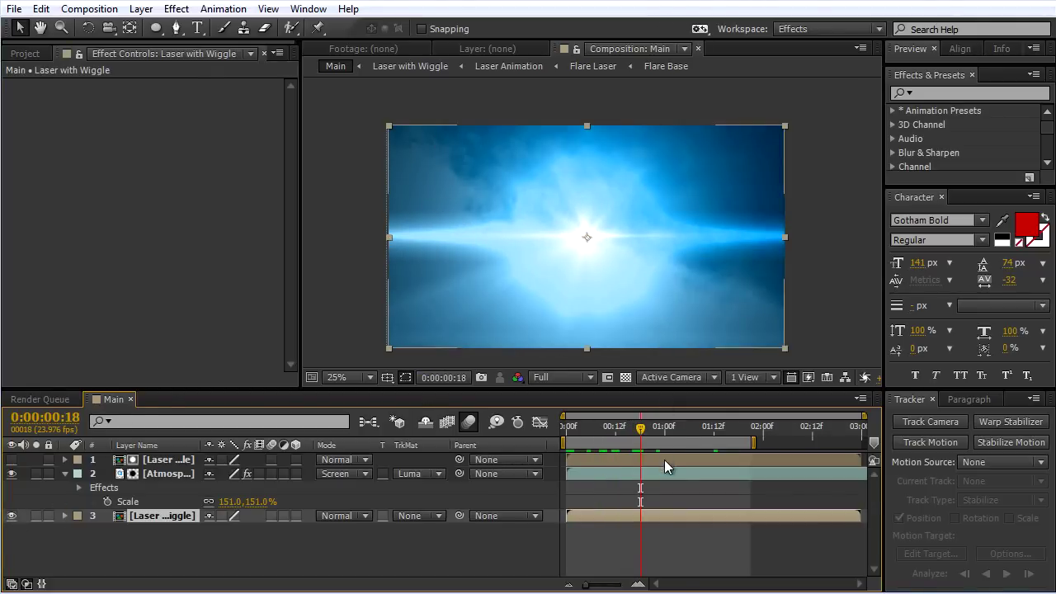
{"action": "left_click_drag", "start_coordinate": [648, 435], "coordinate": [681, 430]}
{"action": "scroll", "coordinate": [570, 232], "scroll_direction": "up", "scroll_amount": 2}
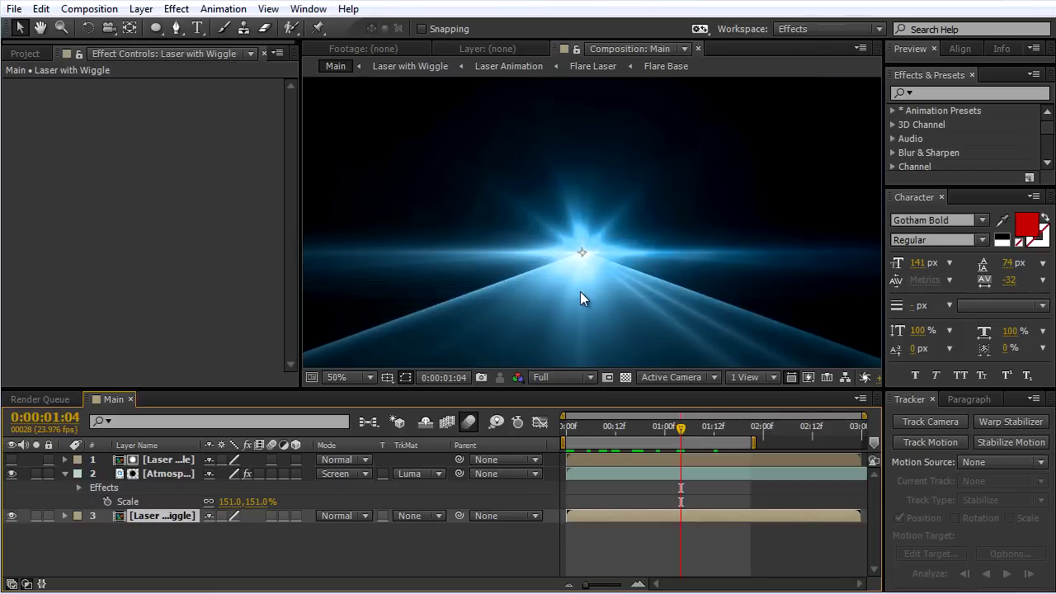
{"action": "left_click_drag", "start_coordinate": [582, 290], "coordinate": [615, 156]}
{"action": "left_click_drag", "start_coordinate": [557, 176], "coordinate": [559, 220]}
{"action": "scroll", "coordinate": [555, 217], "scroll_direction": "down", "scroll_amount": 2}
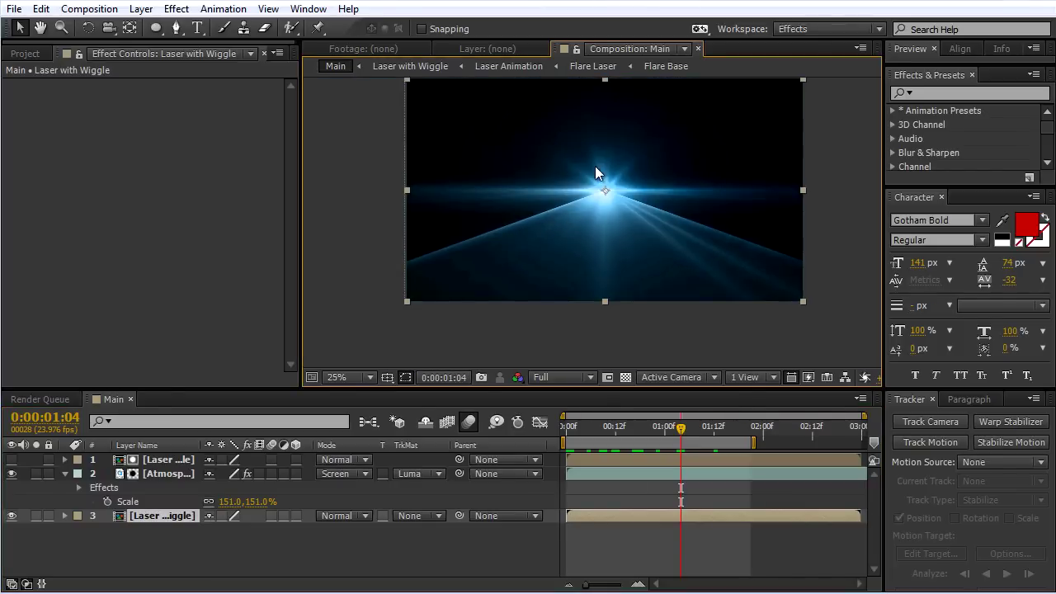
Step: Brighten the smoke by raising the shadow and midtone points of the atmosphere layer's RGB curve slightly
{"action": "left_click", "coordinate": [158, 473]}
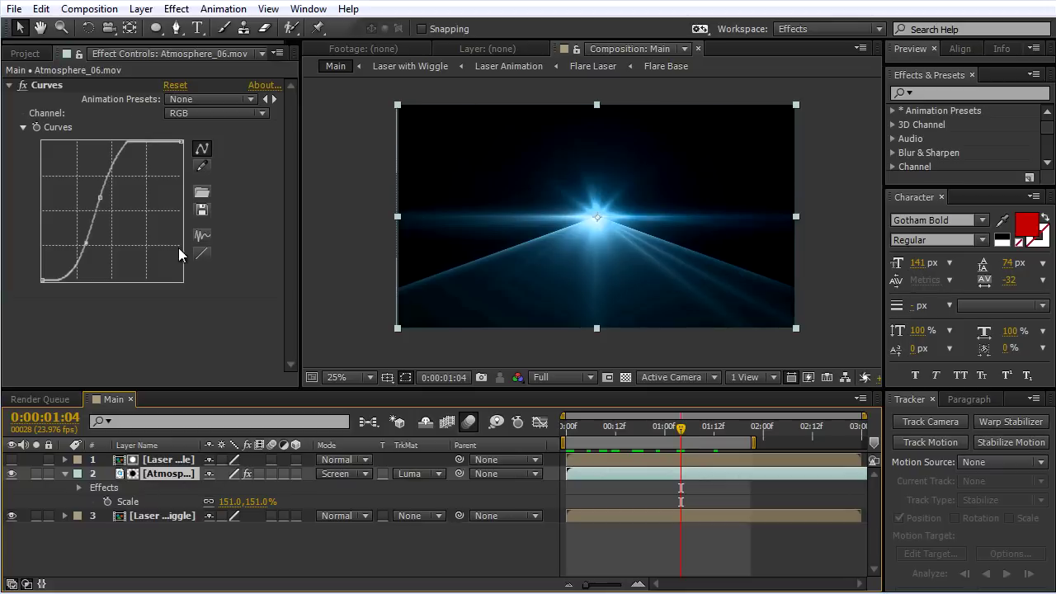
{"action": "mouse_move", "coordinate": [103, 202]}
{"action": "left_mouse_down"}
{"action": "mouse_move", "coordinate": [111, 210]}
{"action": "mouse_move", "coordinate": [100, 194]}
{"action": "left_mouse_up"}
{"action": "mouse_move", "coordinate": [94, 244]}
{"action": "left_mouse_down"}
{"action": "mouse_move", "coordinate": [82, 256]}
{"action": "mouse_move", "coordinate": [80, 245]}
{"action": "left_mouse_up"}
Step: Play RAM previews of the Main composition to review the laser and smoke animation
{"action": "left_click_drag", "start_coordinate": [586, 425], "coordinate": [578, 425]}
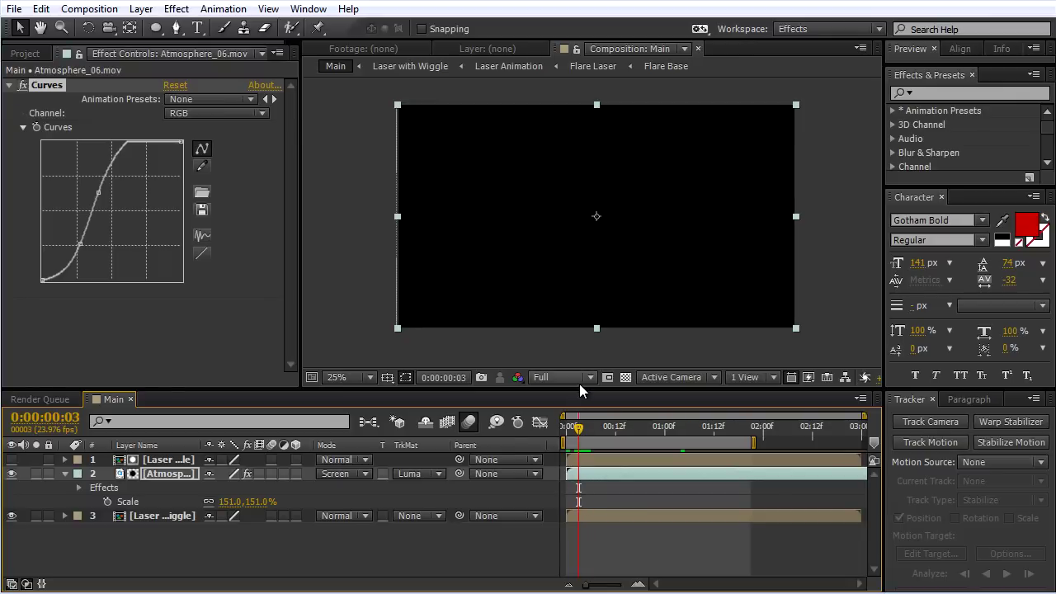
{"action": "key", "text": "KP_0"}
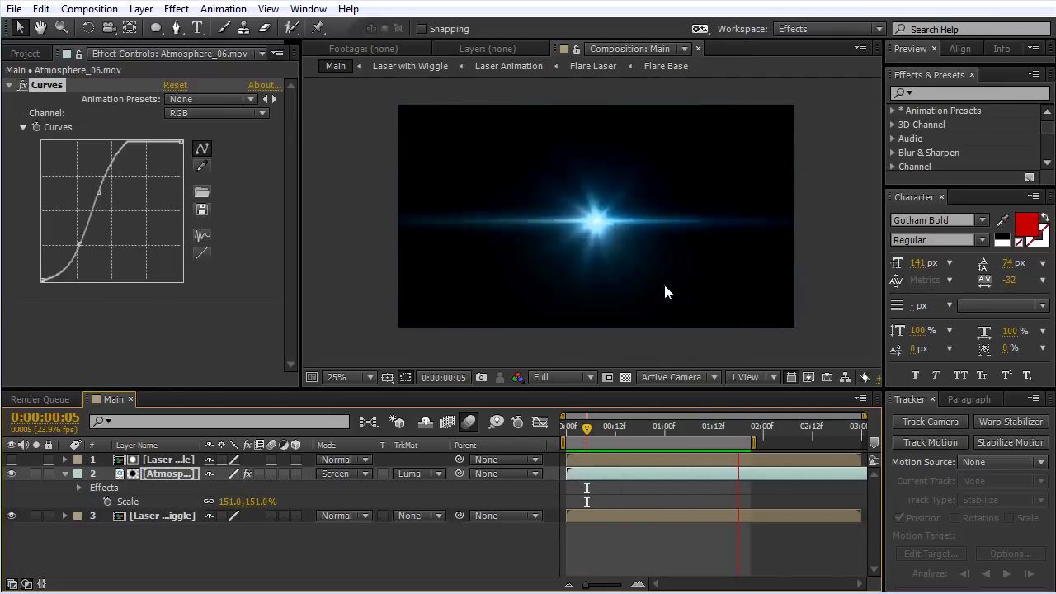
{"action": "key", "text": "space"}
{"action": "scroll", "coordinate": [812, 287], "scroll_direction": "up", "scroll_amount": 1}
{"action": "key", "text": "KP_0"}
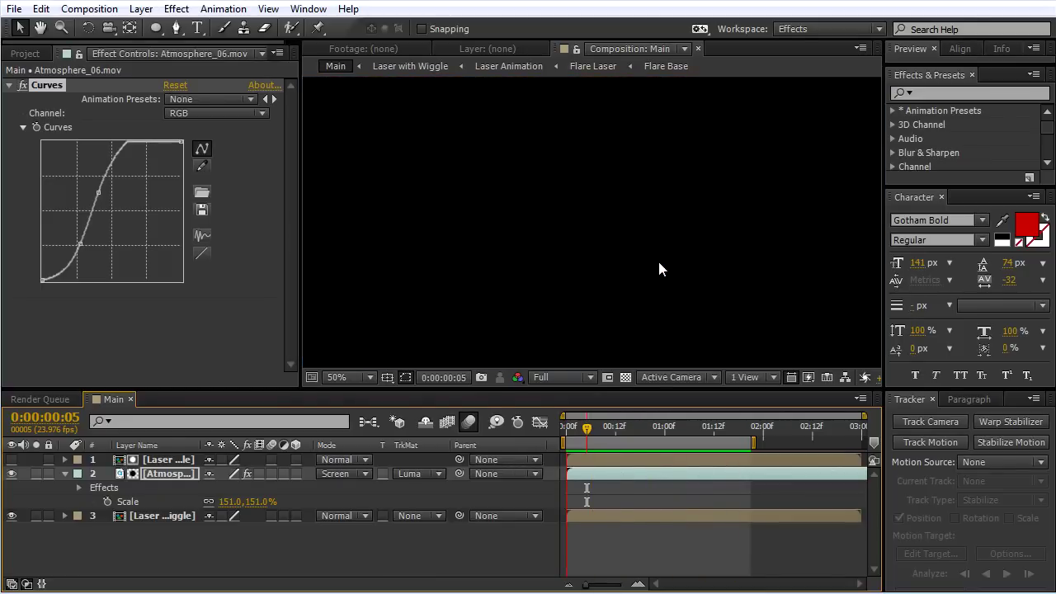
{"action": "key", "text": "space"}
{"action": "scroll", "coordinate": [759, 208], "scroll_direction": "down", "scroll_amount": 2}
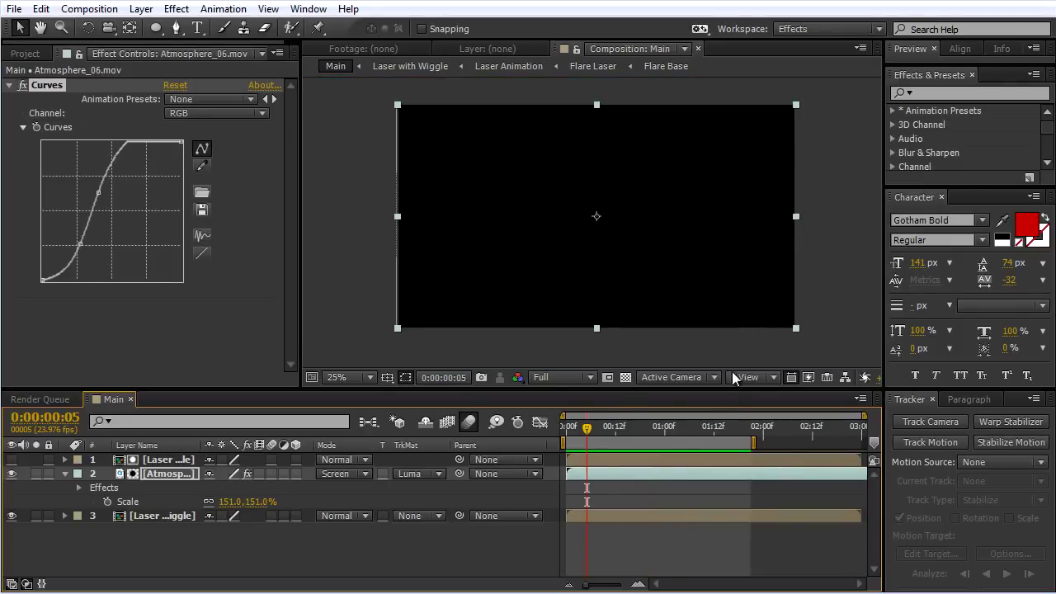
Step: Inspect the glow gradients for banding at 0:00:00:22 and set the project color depth to 16 bpc
{"action": "left_click_drag", "start_coordinate": [587, 427], "coordinate": [656, 427]}
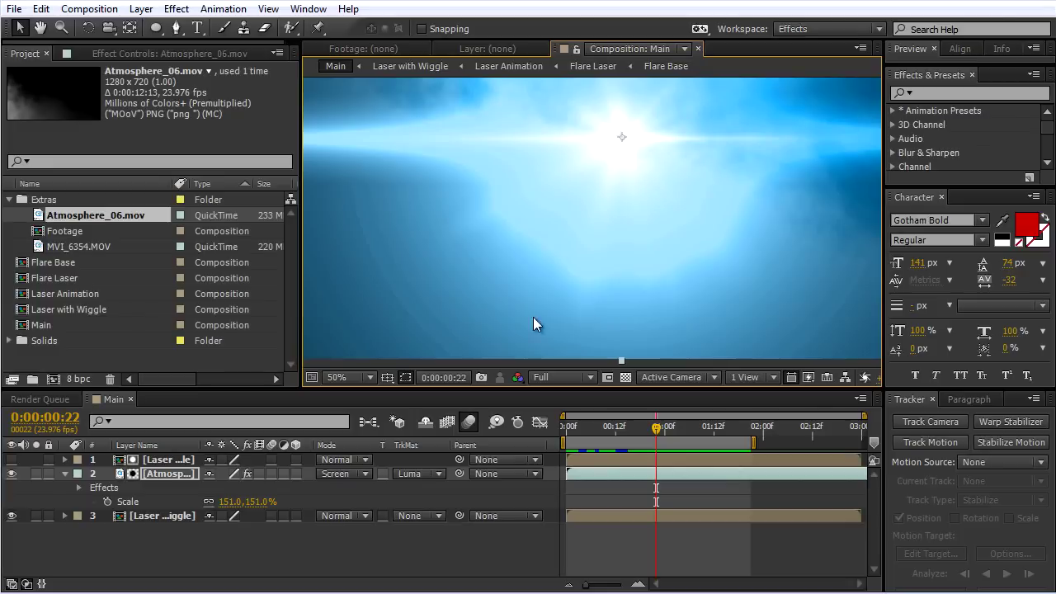
{"action": "left_click_drag", "start_coordinate": [490, 296], "coordinate": [586, 268]}
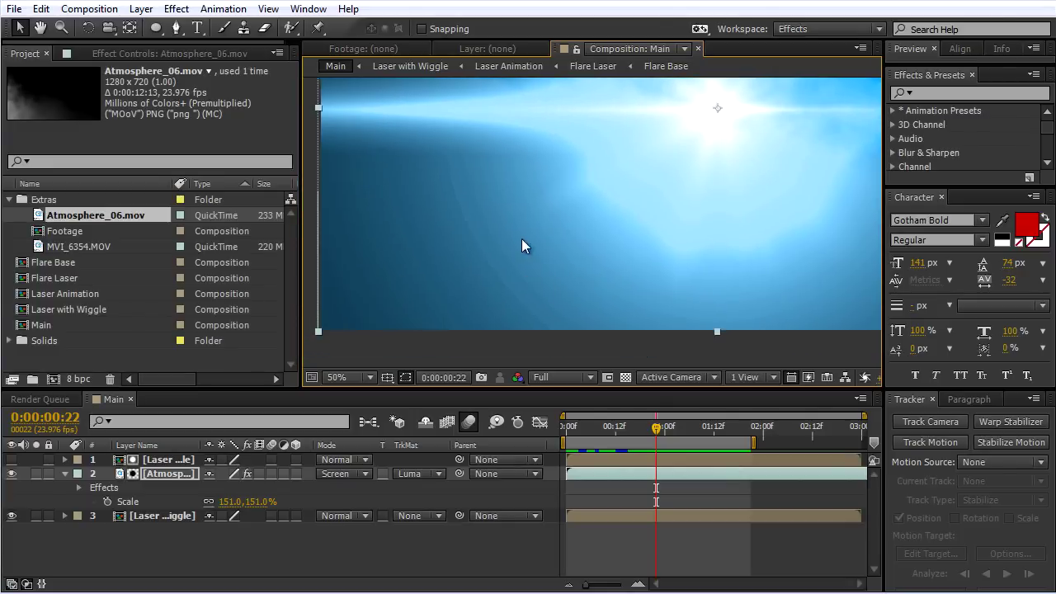
{"action": "left_click", "coordinate": [75, 379], "text": "alt"}
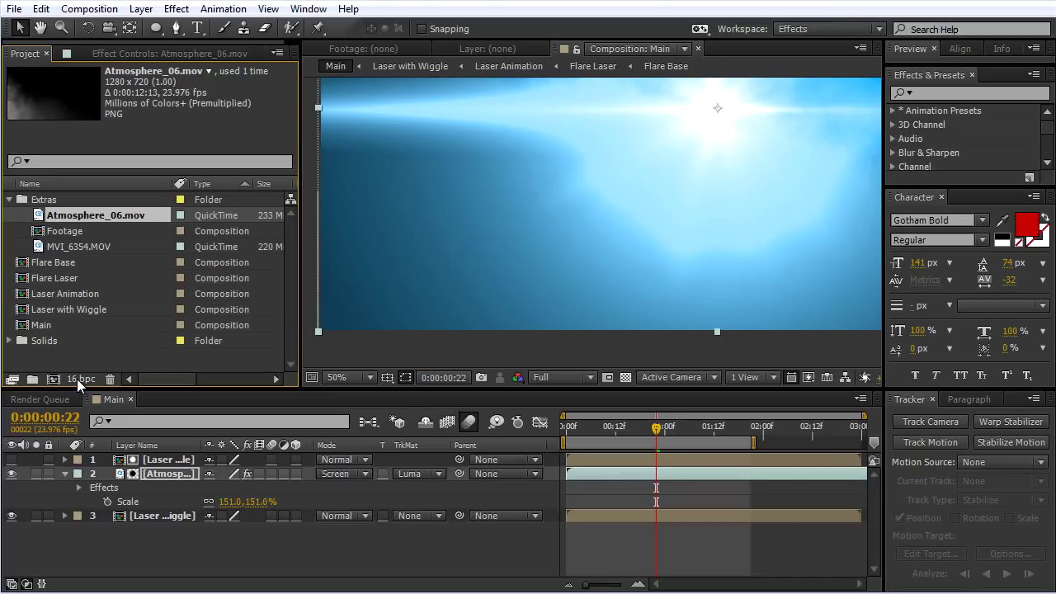
Step: Examine the flare and smoke at 0:00:00:22, checking gradient smoothness and smoke detail up close and in the full frame
{"action": "left_click_drag", "start_coordinate": [669, 220], "coordinate": [611, 282]}
{"action": "scroll", "coordinate": [592, 288], "scroll_direction": "down", "scroll_amount": 2}
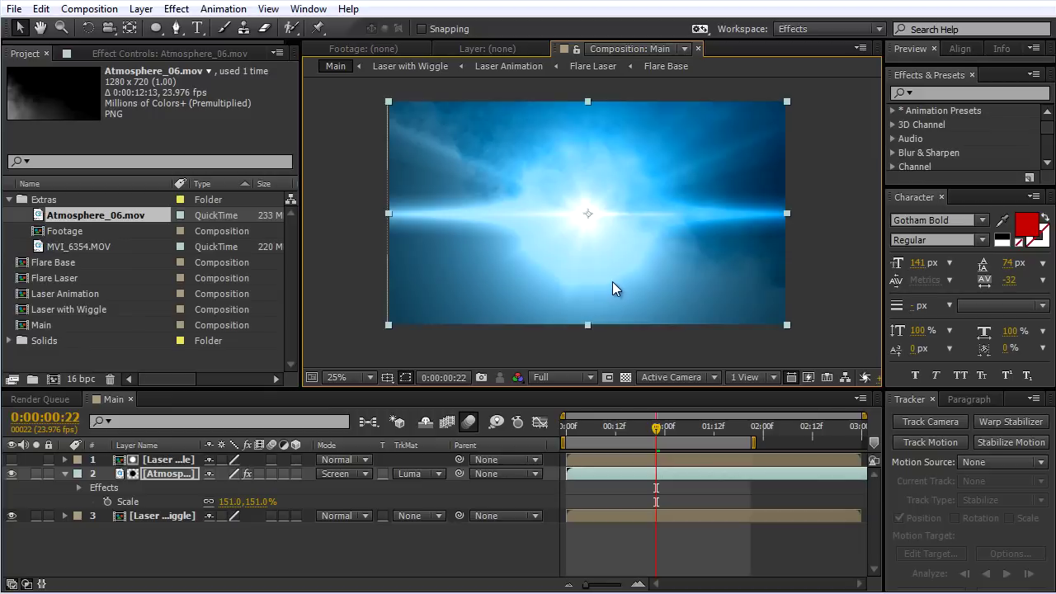
{"action": "scroll", "coordinate": [613, 281], "scroll_direction": "up", "scroll_amount": 2}
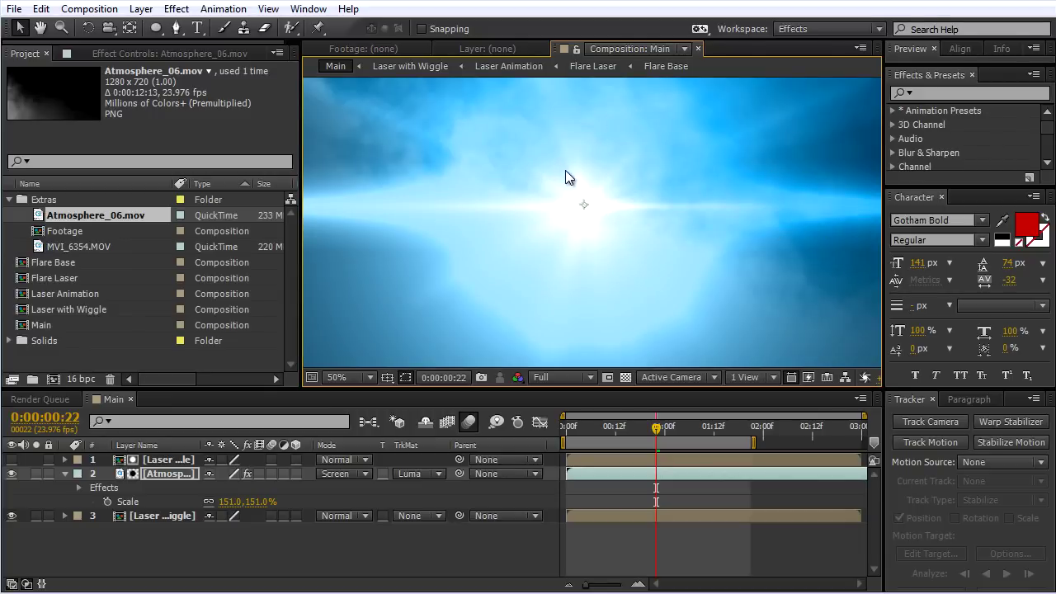
{"action": "left_click_drag", "start_coordinate": [564, 170], "coordinate": [552, 208]}
{"action": "scroll", "coordinate": [577, 198], "scroll_direction": "down", "scroll_amount": 2}
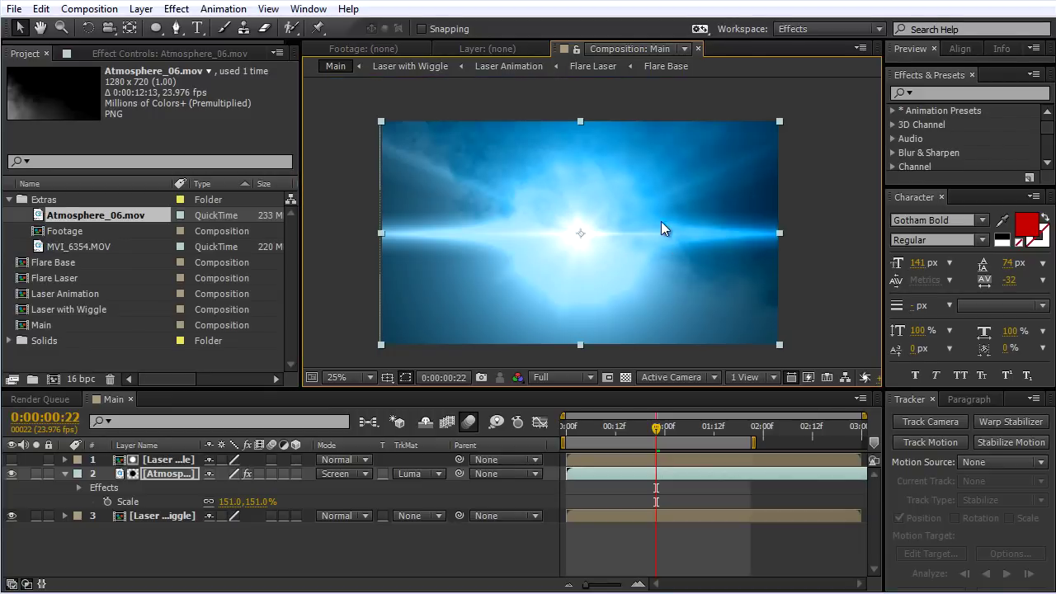
{"action": "scroll", "coordinate": [660, 220], "scroll_direction": "up", "scroll_amount": 2}
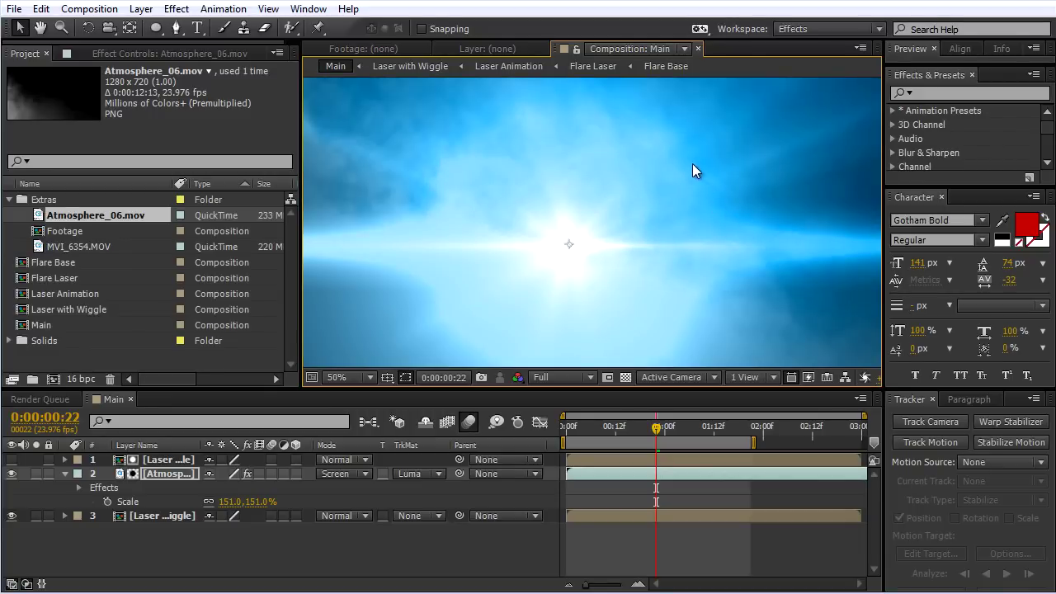
{"action": "scroll", "coordinate": [706, 230], "scroll_direction": "down", "scroll_amount": 2}
{"action": "left_click_drag", "start_coordinate": [555, 170], "coordinate": [539, 172]}
{"action": "mouse_move", "coordinate": [613, 284]}
{"action": "left_mouse_down"}
{"action": "mouse_move", "coordinate": [644, 281]}
{"action": "mouse_move", "coordinate": [625, 281]}
{"action": "left_mouse_up"}
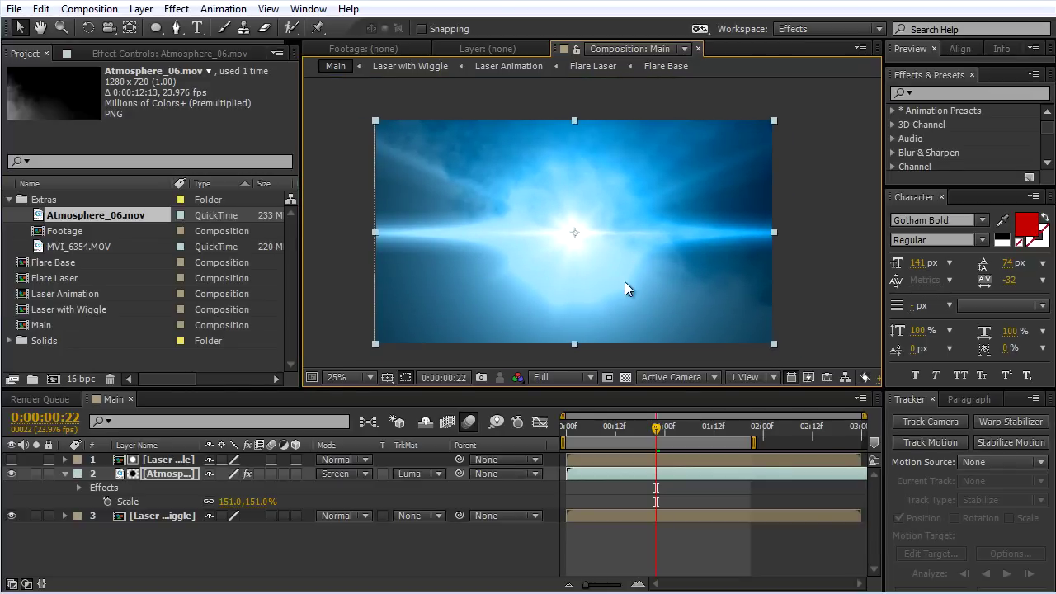